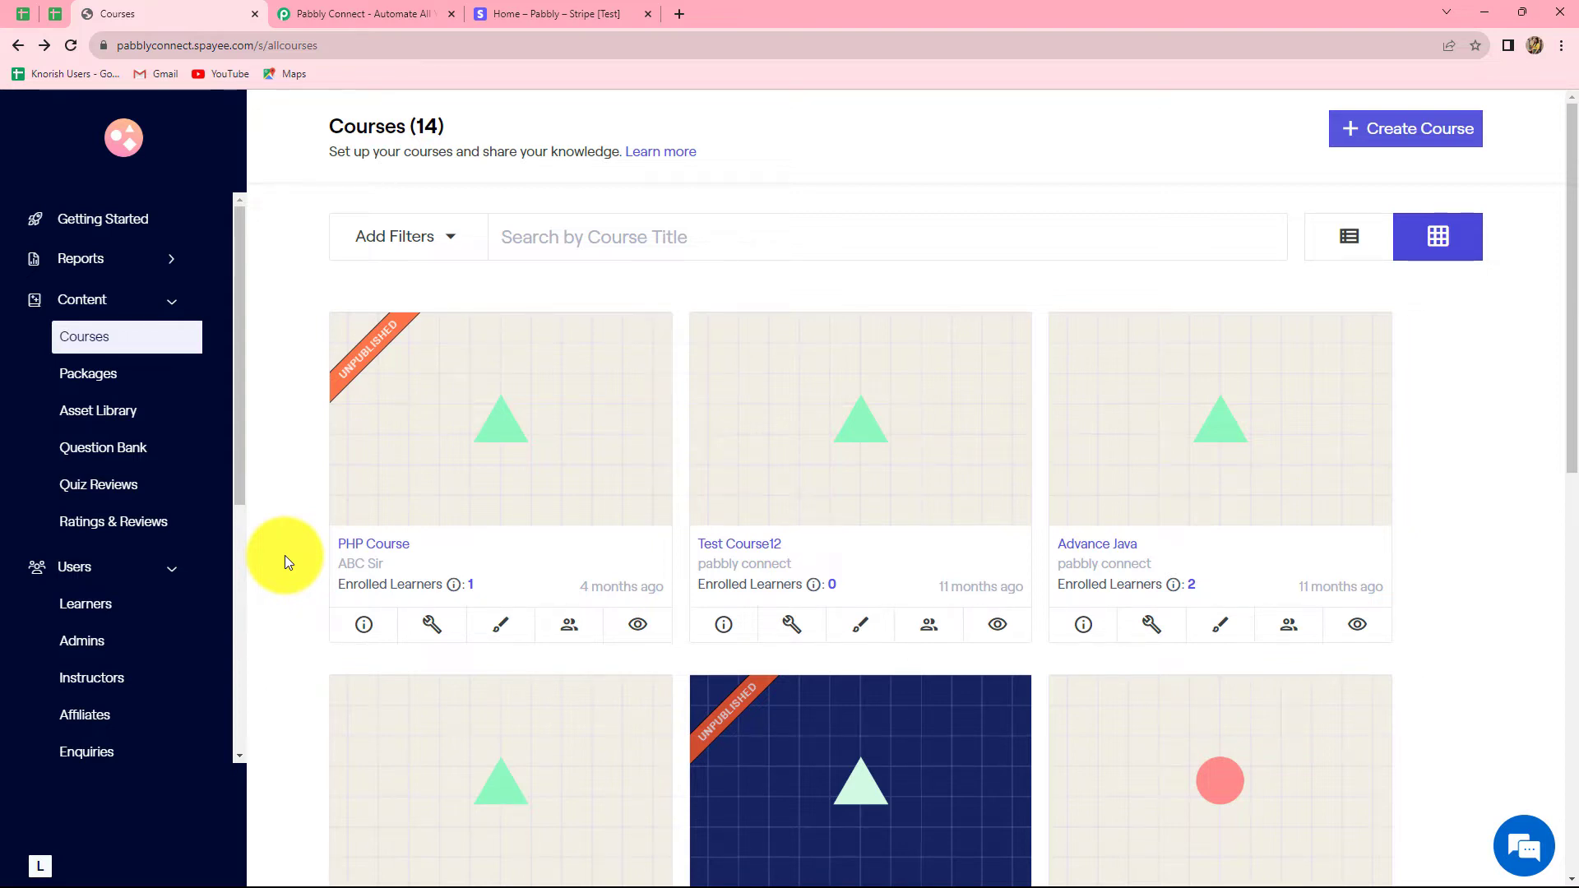
Step: Switch from Graphy's Courses page to the Stripe test-mode dashboard tab
click(543, 12)
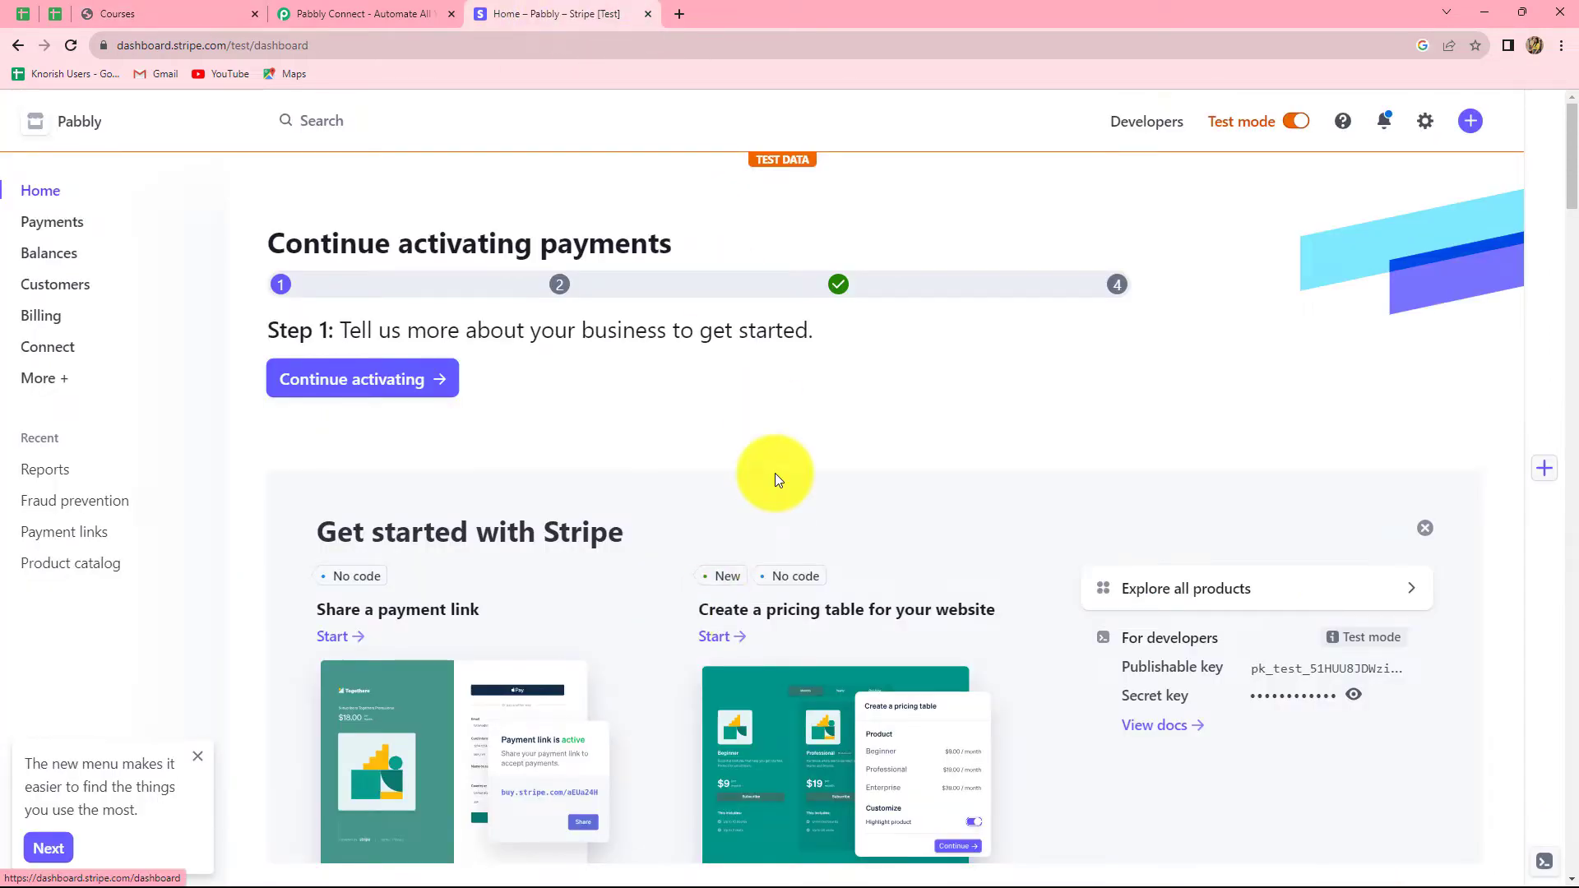
Step: Sign in to Pabbly, open Pabbly Connect from the apps list, and start a new workflow
click(337, 14)
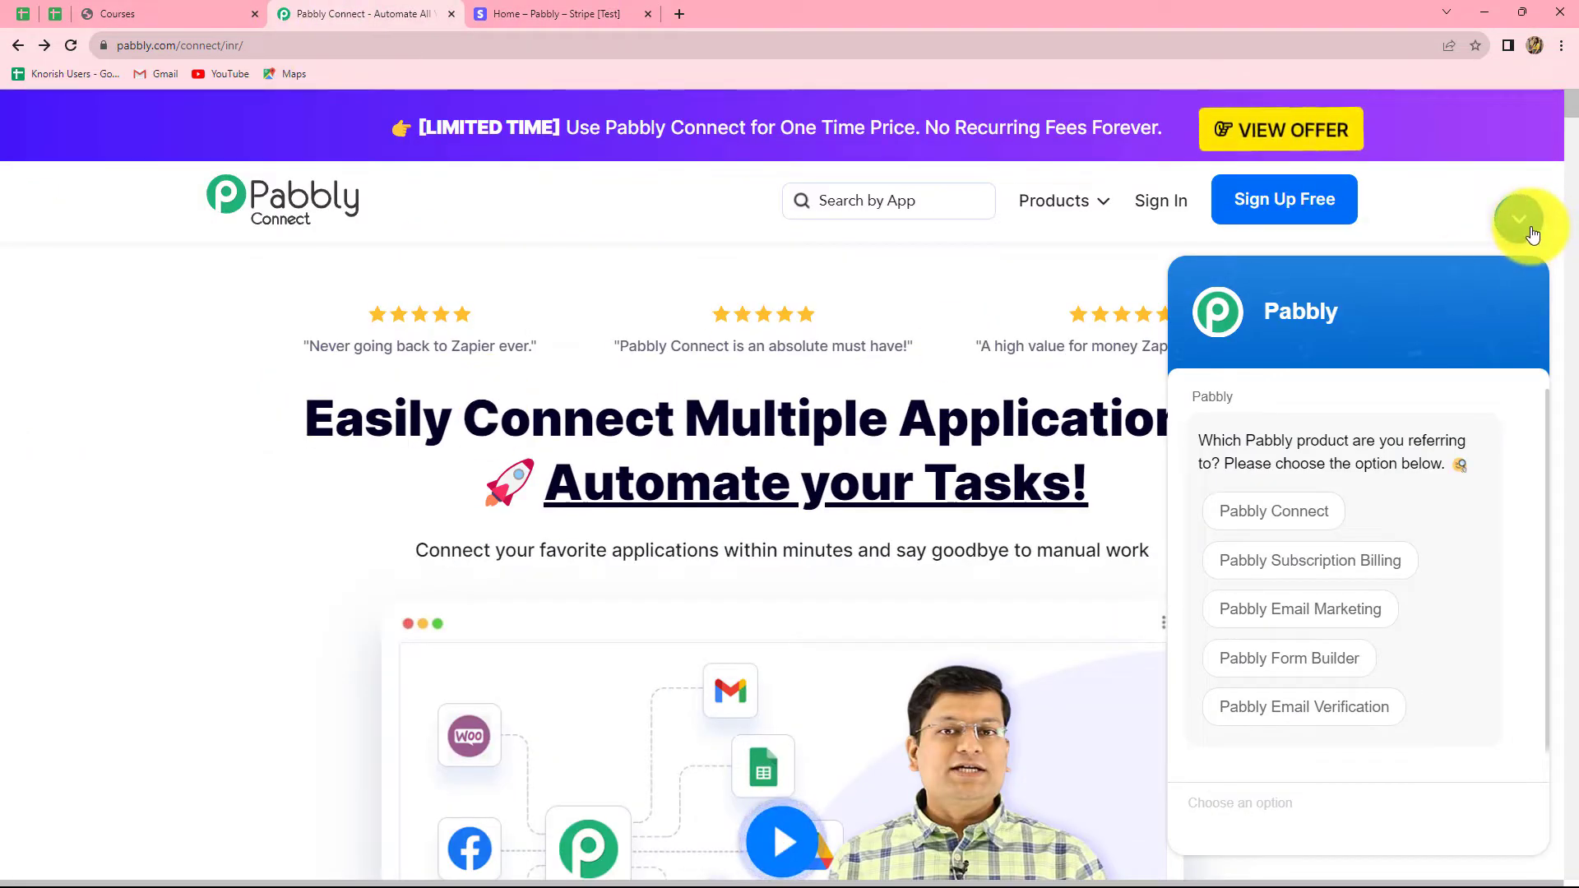
click(1521, 220)
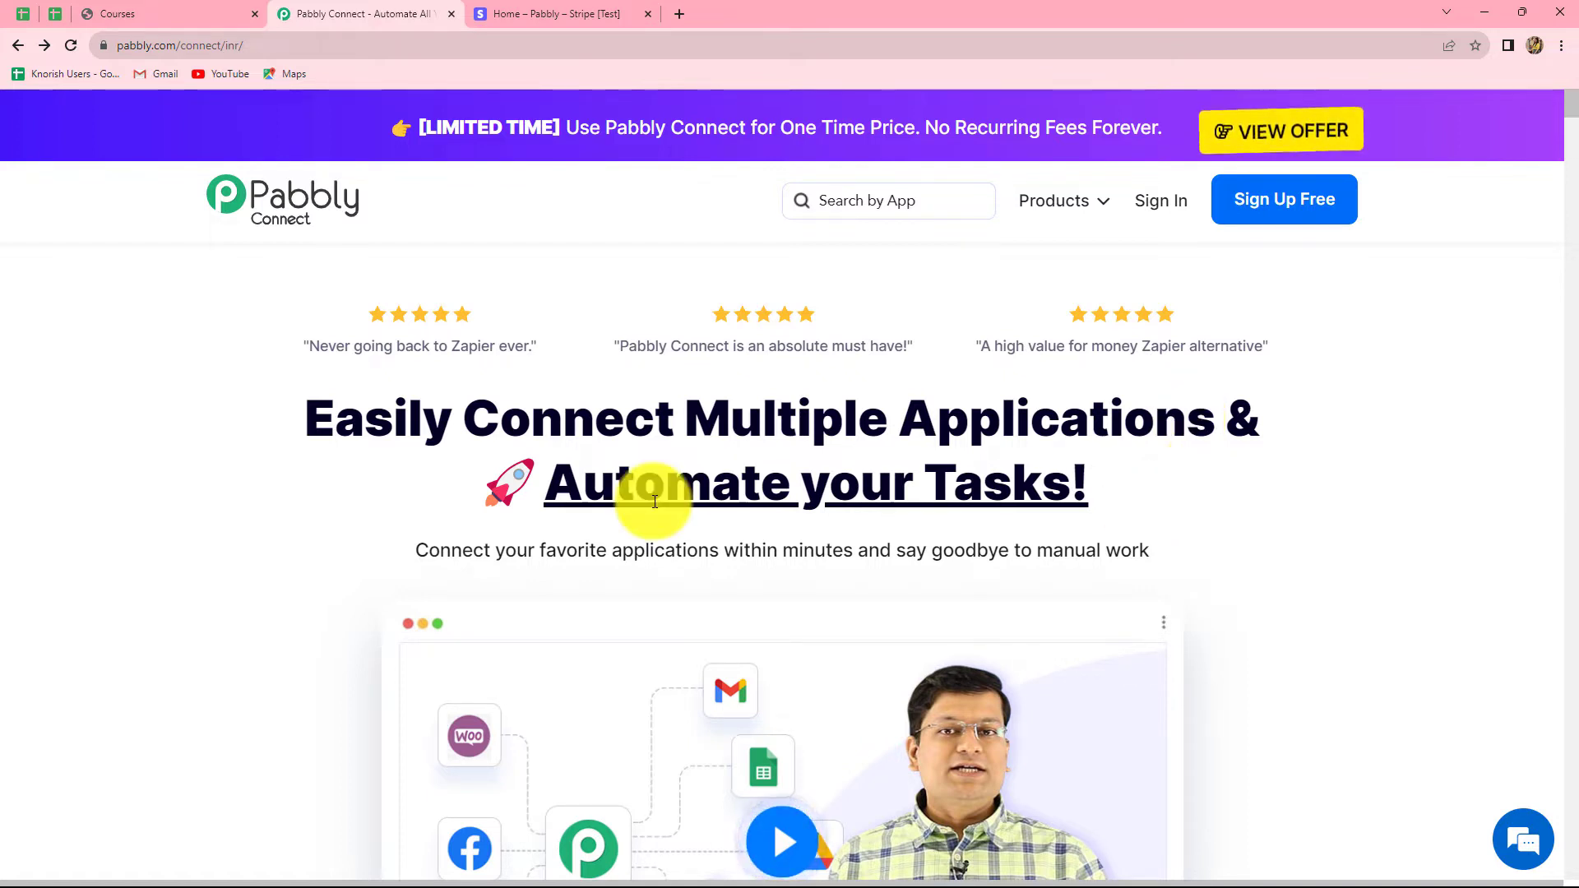
click(1183, 205)
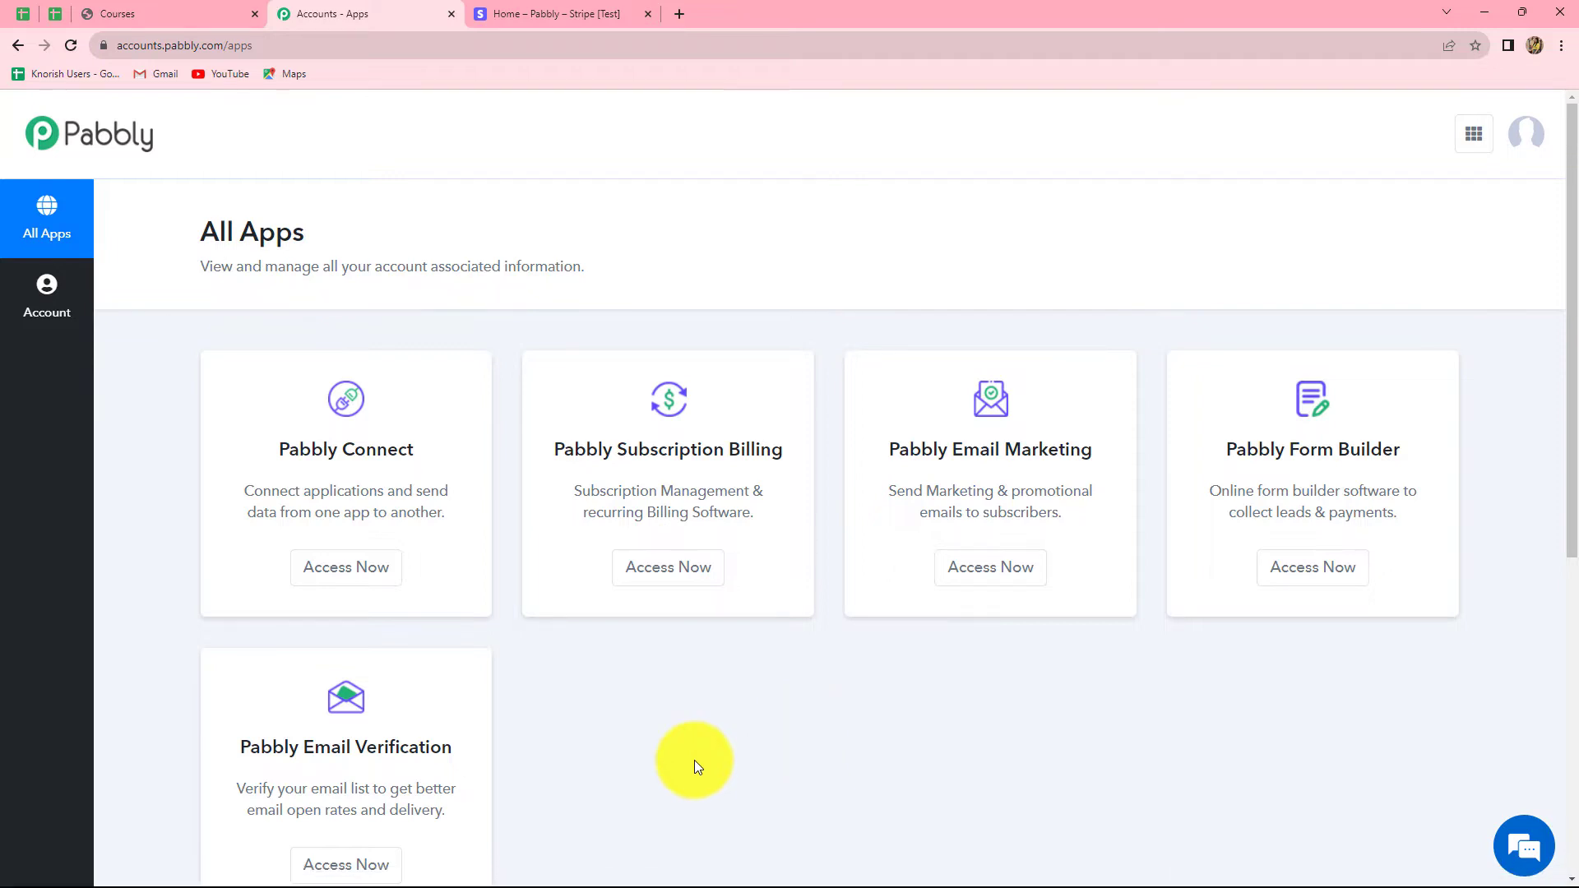
click(372, 567)
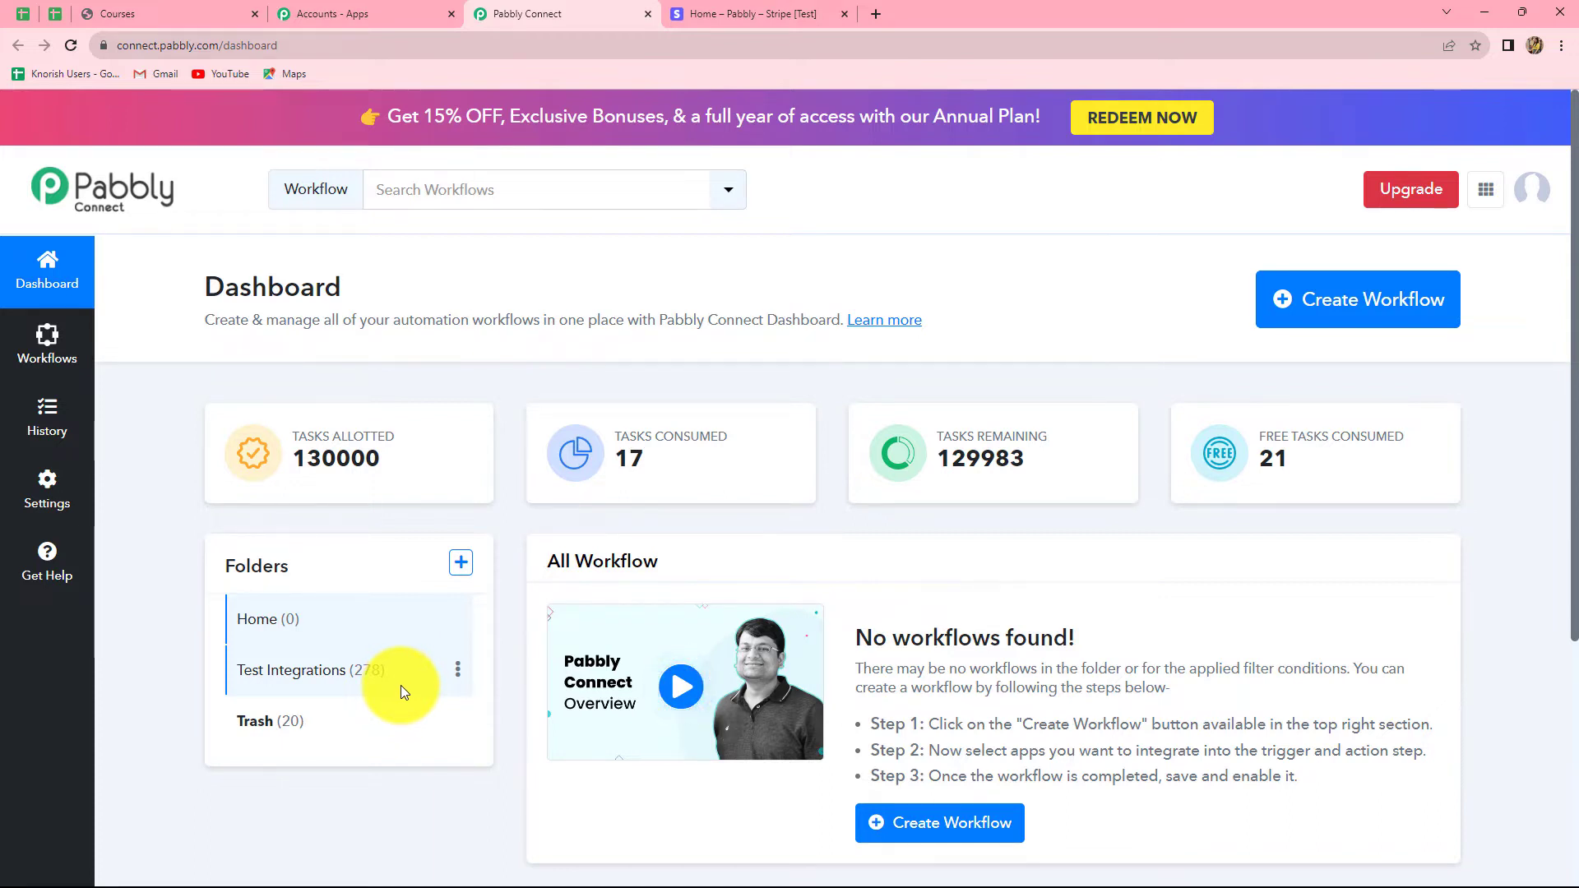
click(1335, 304)
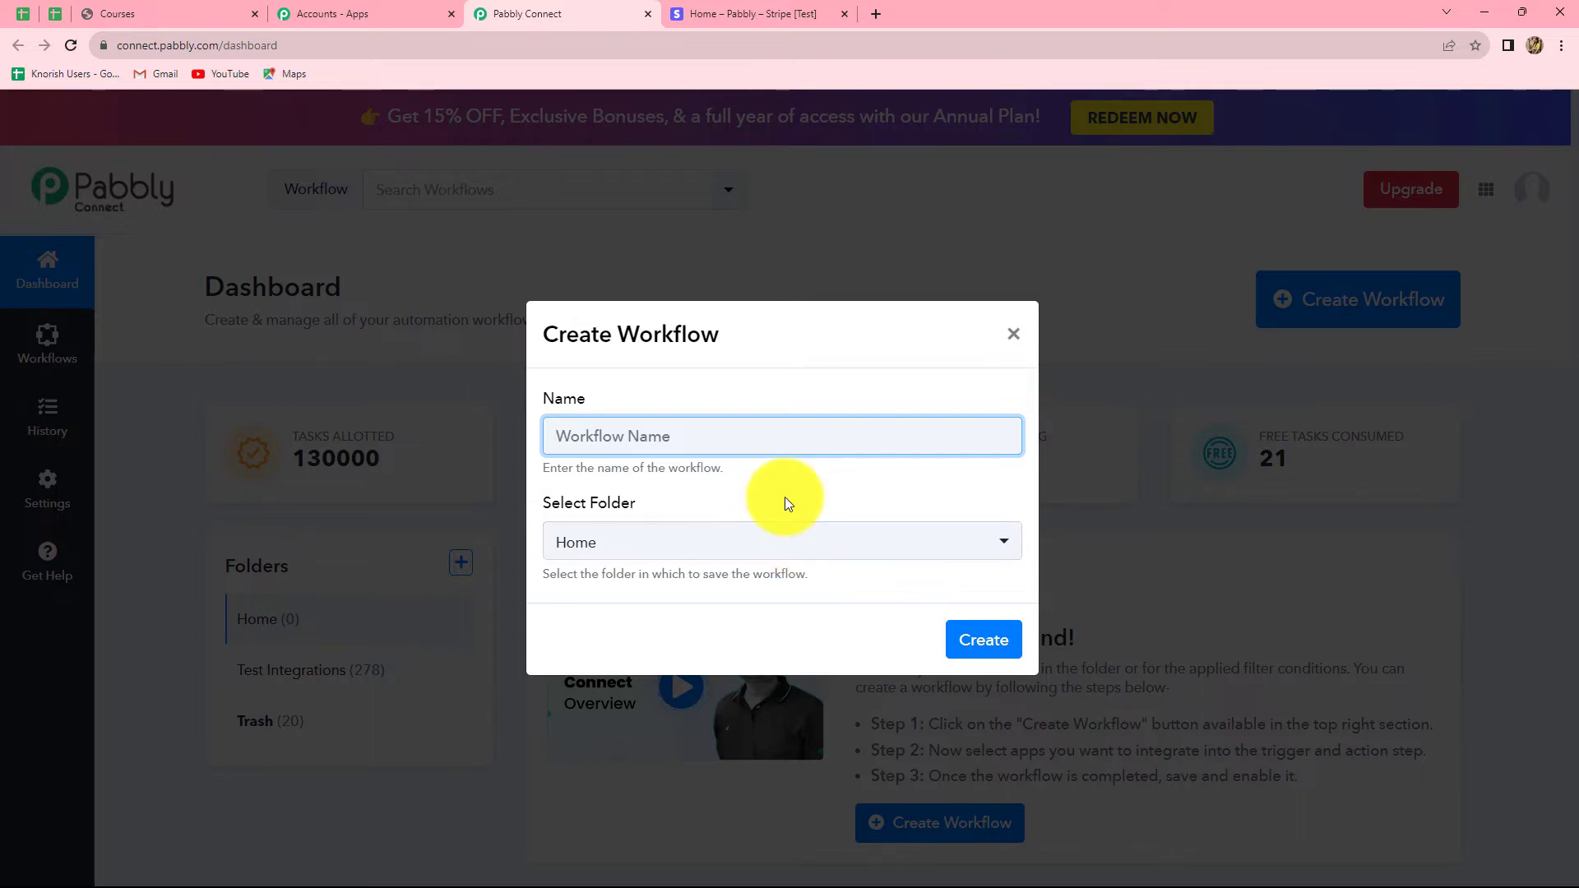
Step: Name the workflow 'Create & Enroll User in Graphy for Stripe Payment', file it in Test Integrations, and create it
text(Create & Enroll User in Graphy for Stripe Payment)
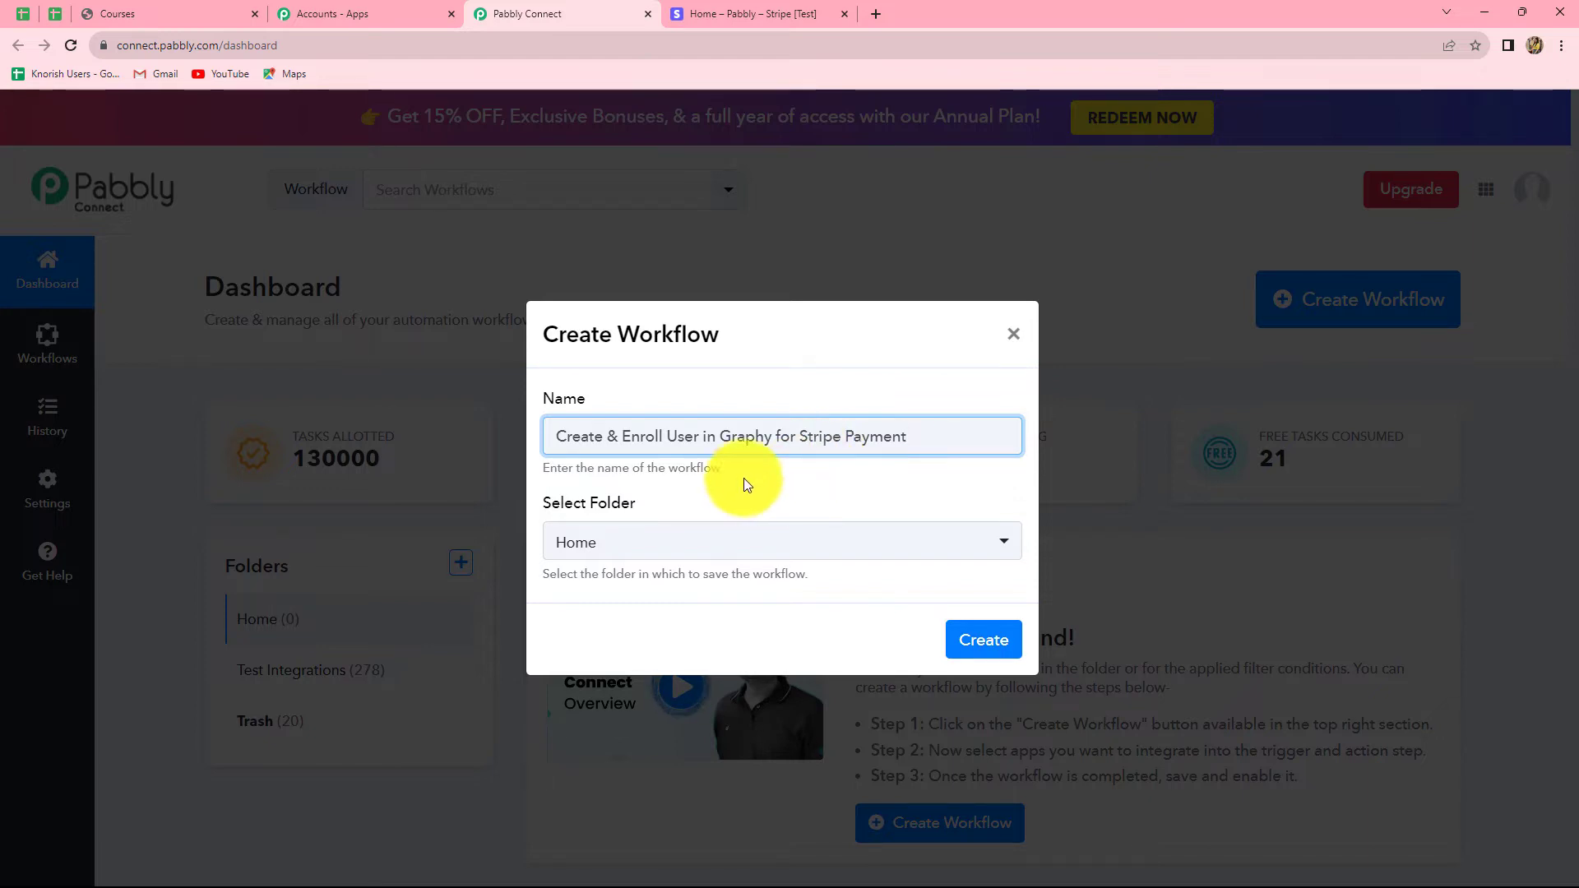
click(602, 544)
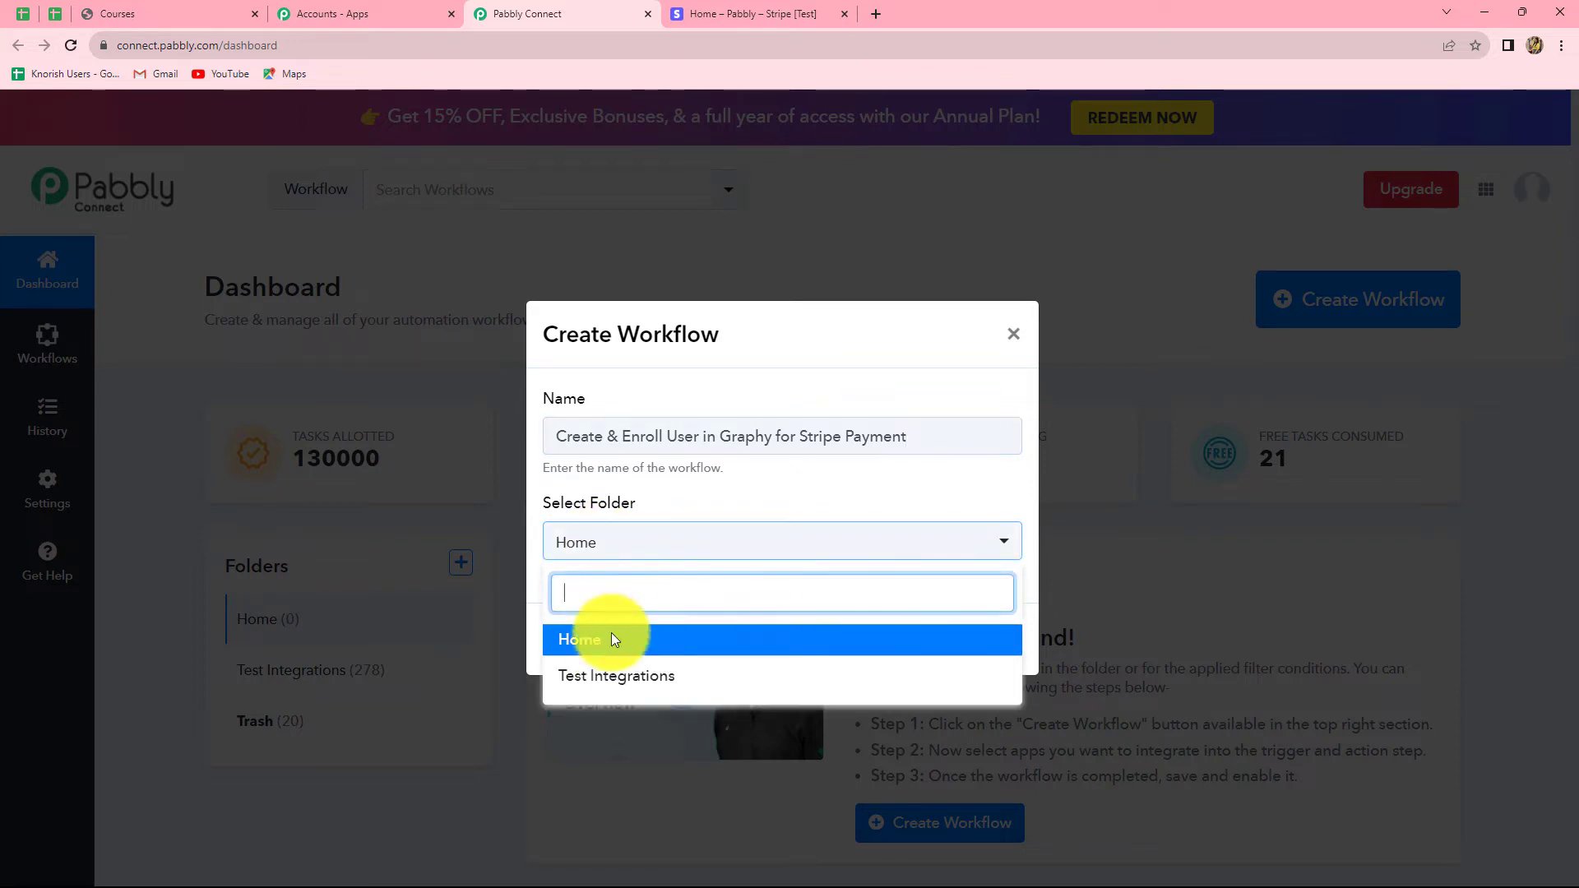
click(638, 677)
click(984, 638)
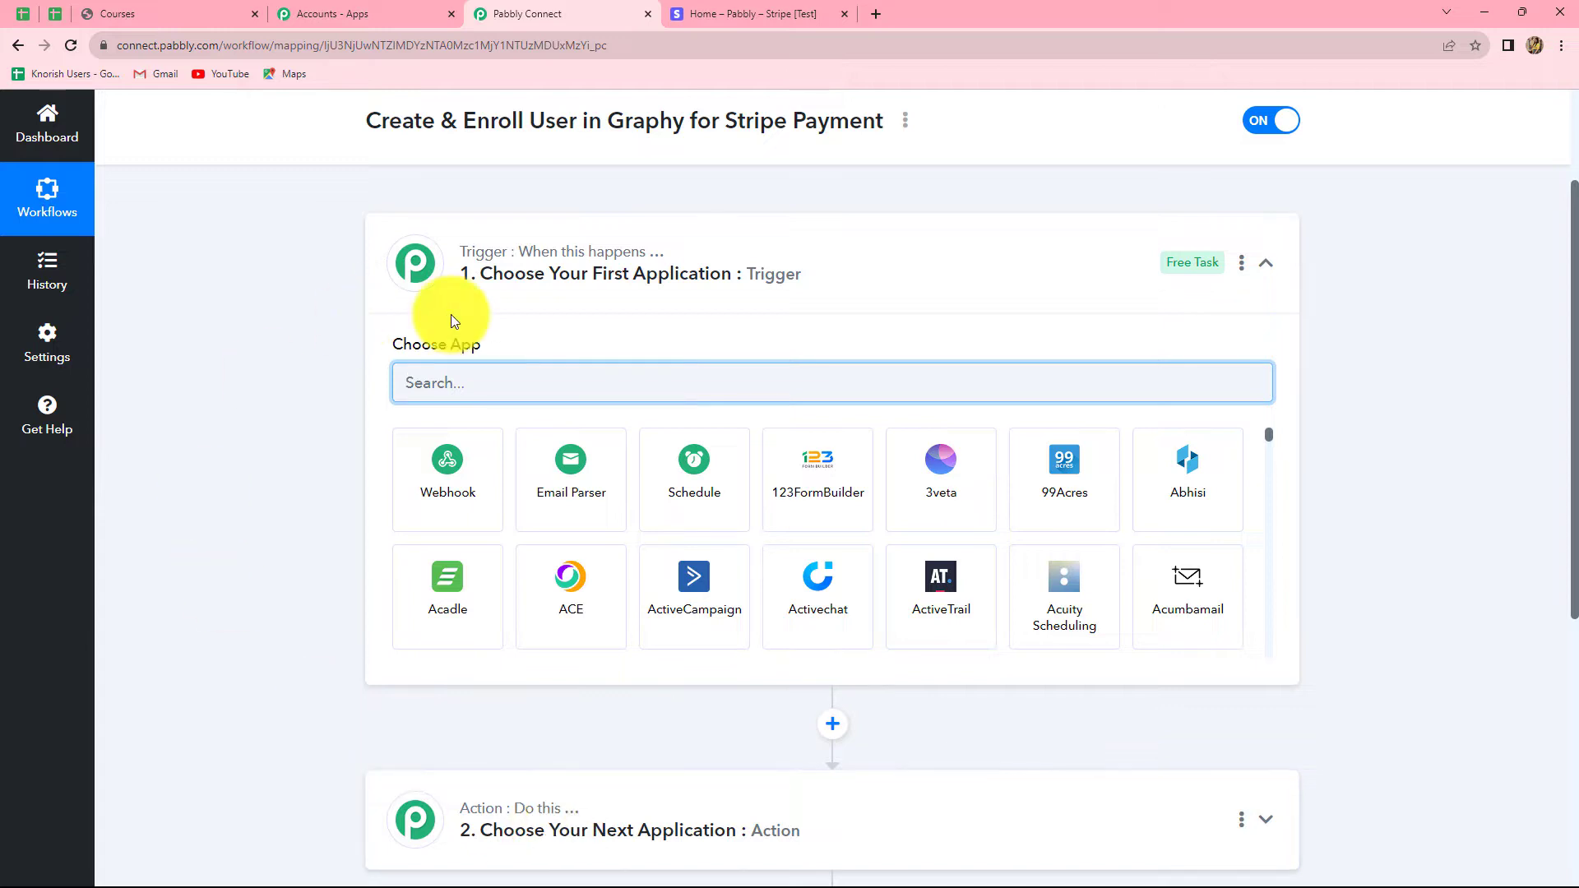
Step: Search for Stripe as the trigger app and choose the Checkout Completed trigger event
scroll(344, 452, down, 1)
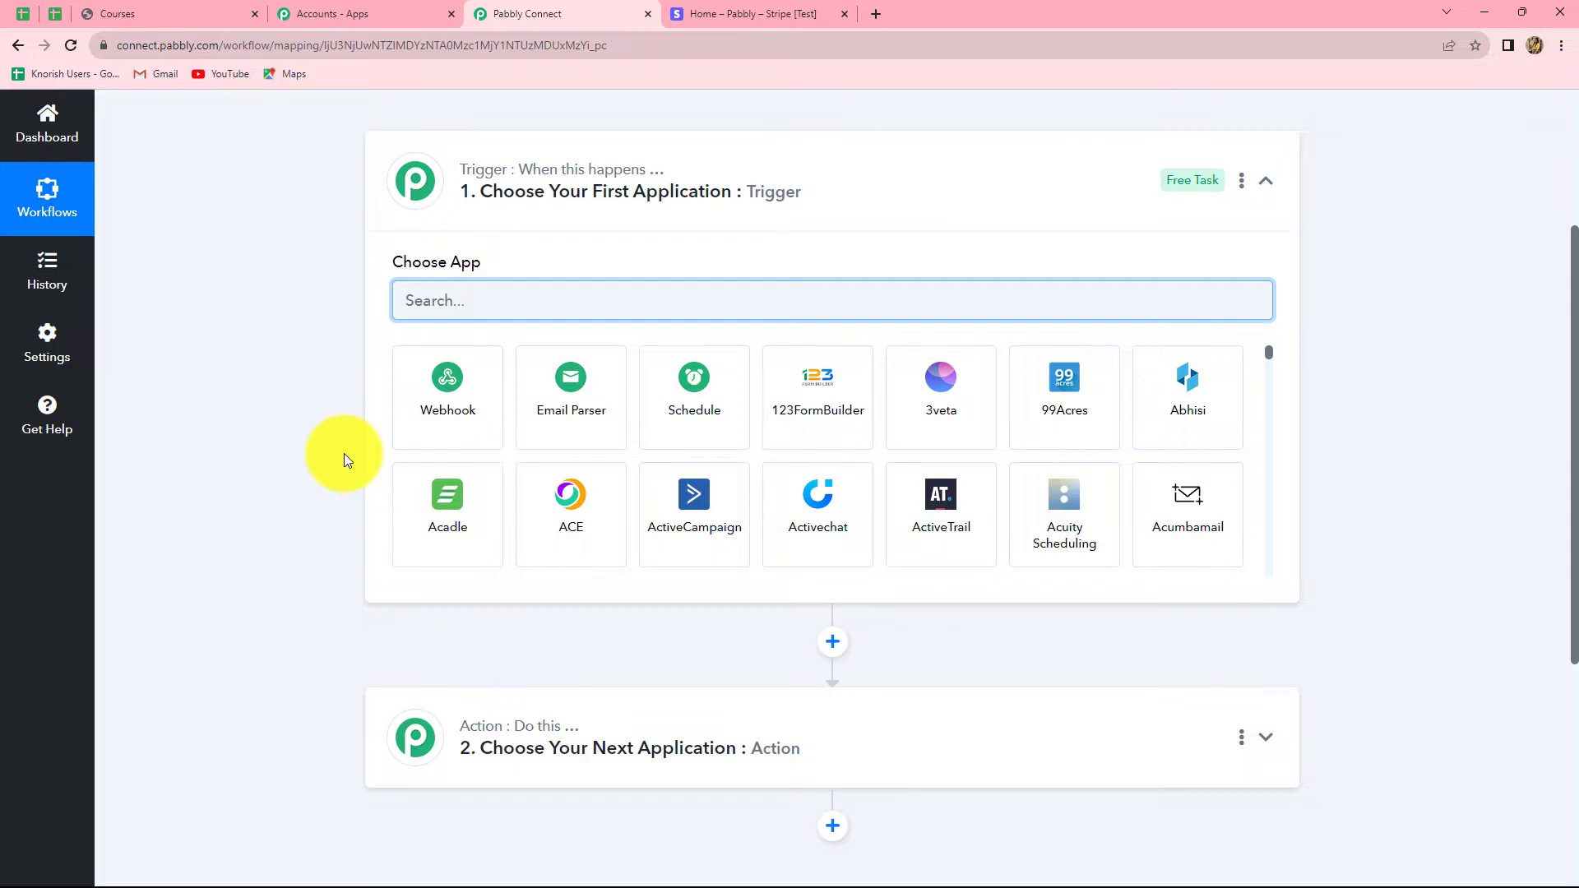
text(Stripe)
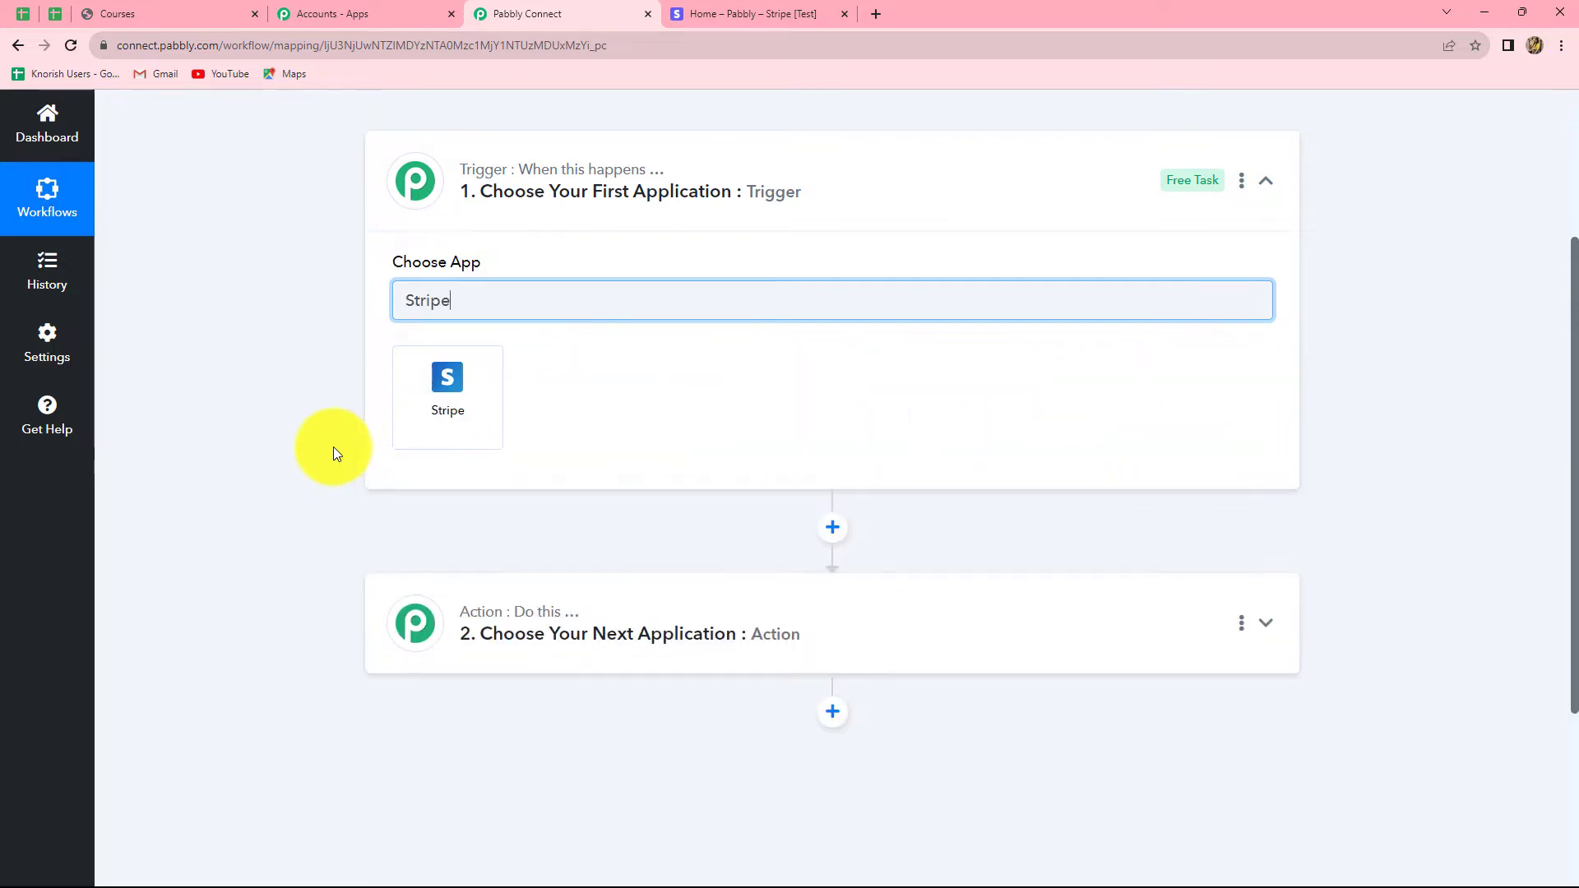
click(418, 417)
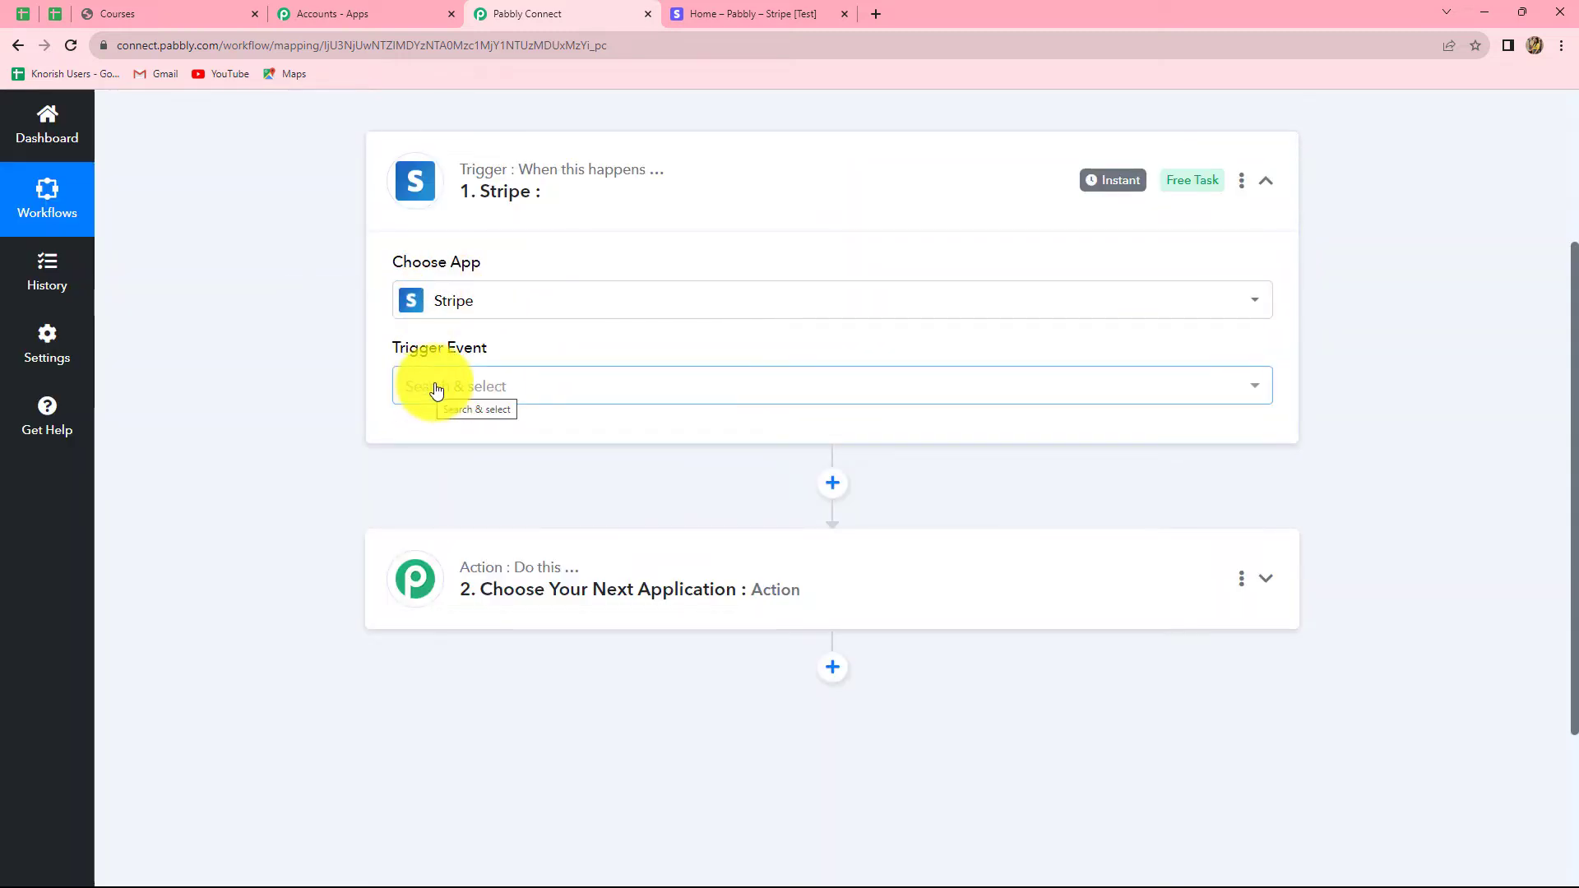
click(436, 389)
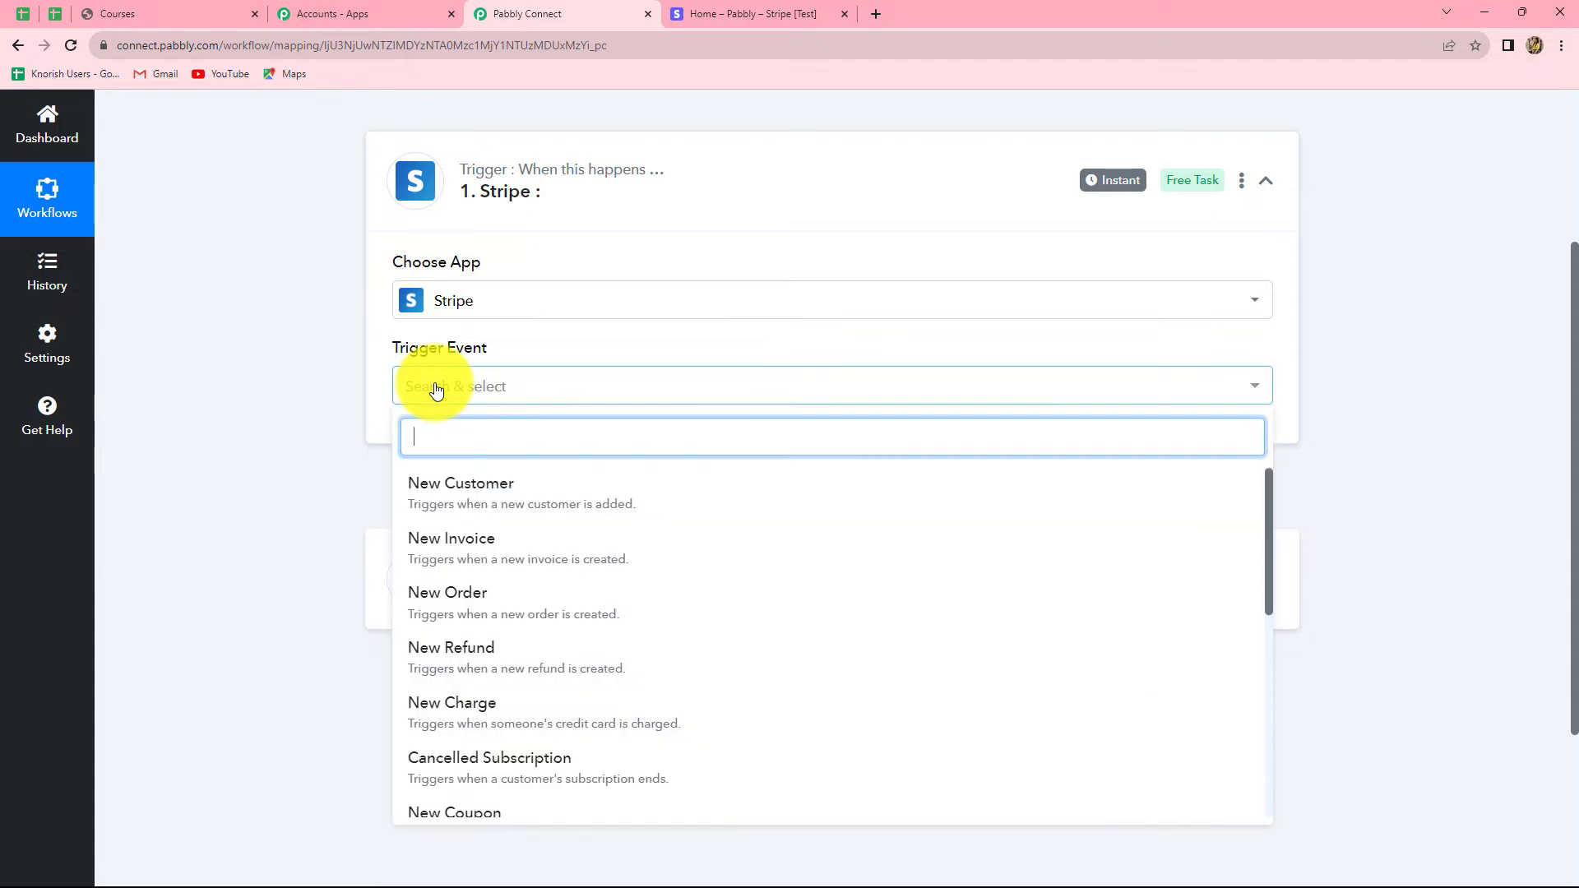
scroll(535, 616, down, 10)
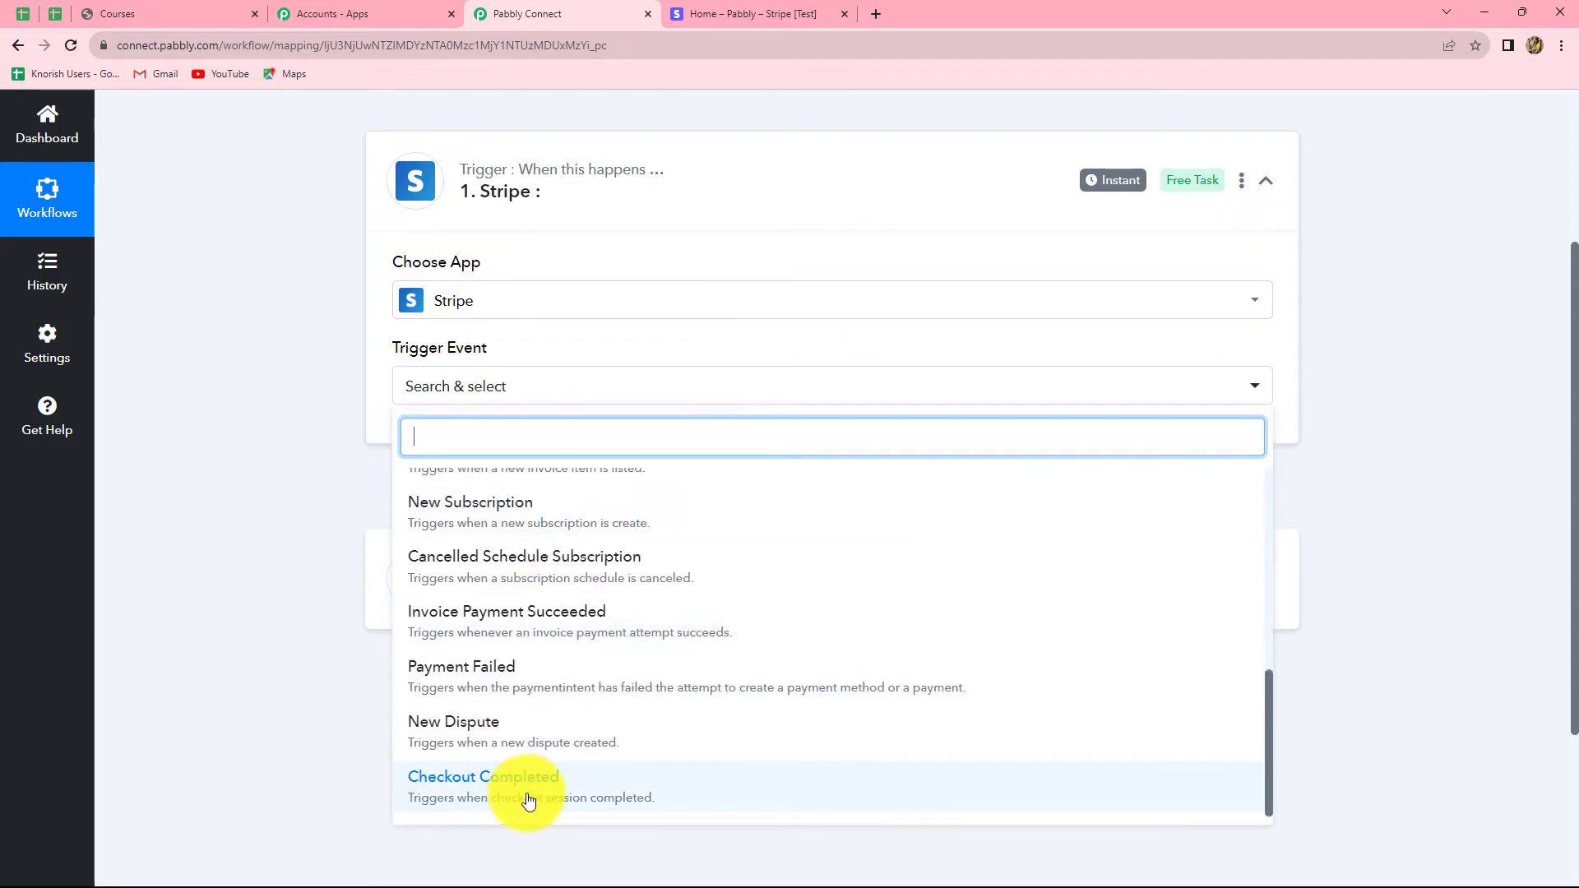
click(594, 784)
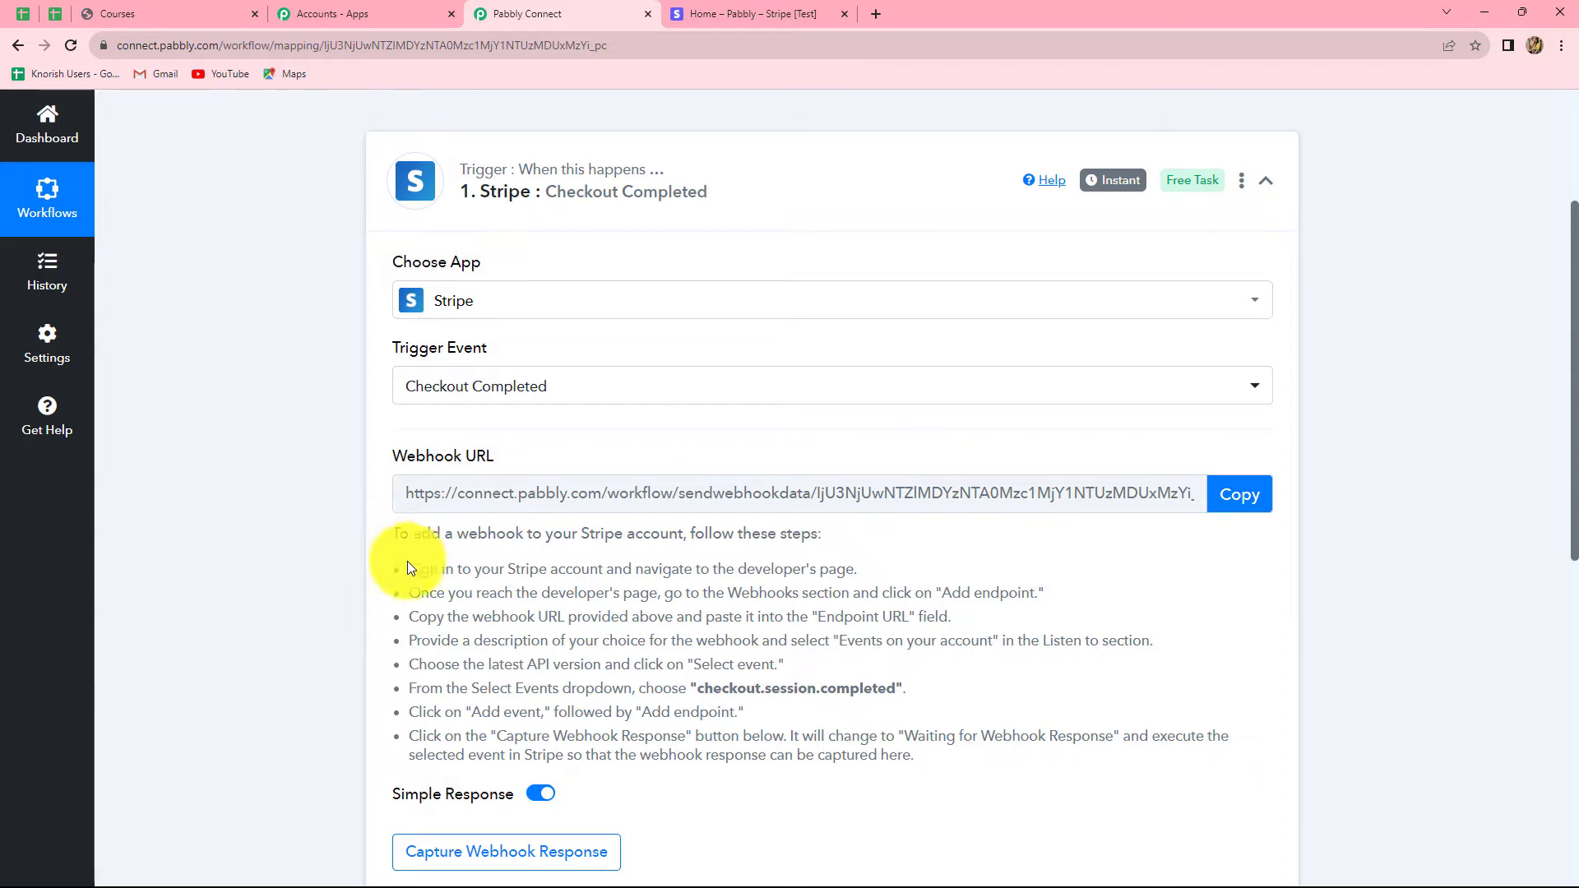
Step: Copy the Stripe trigger's webhook URL and go to the Stripe dashboard
drag(407, 561, 915, 845)
click(1163, 648)
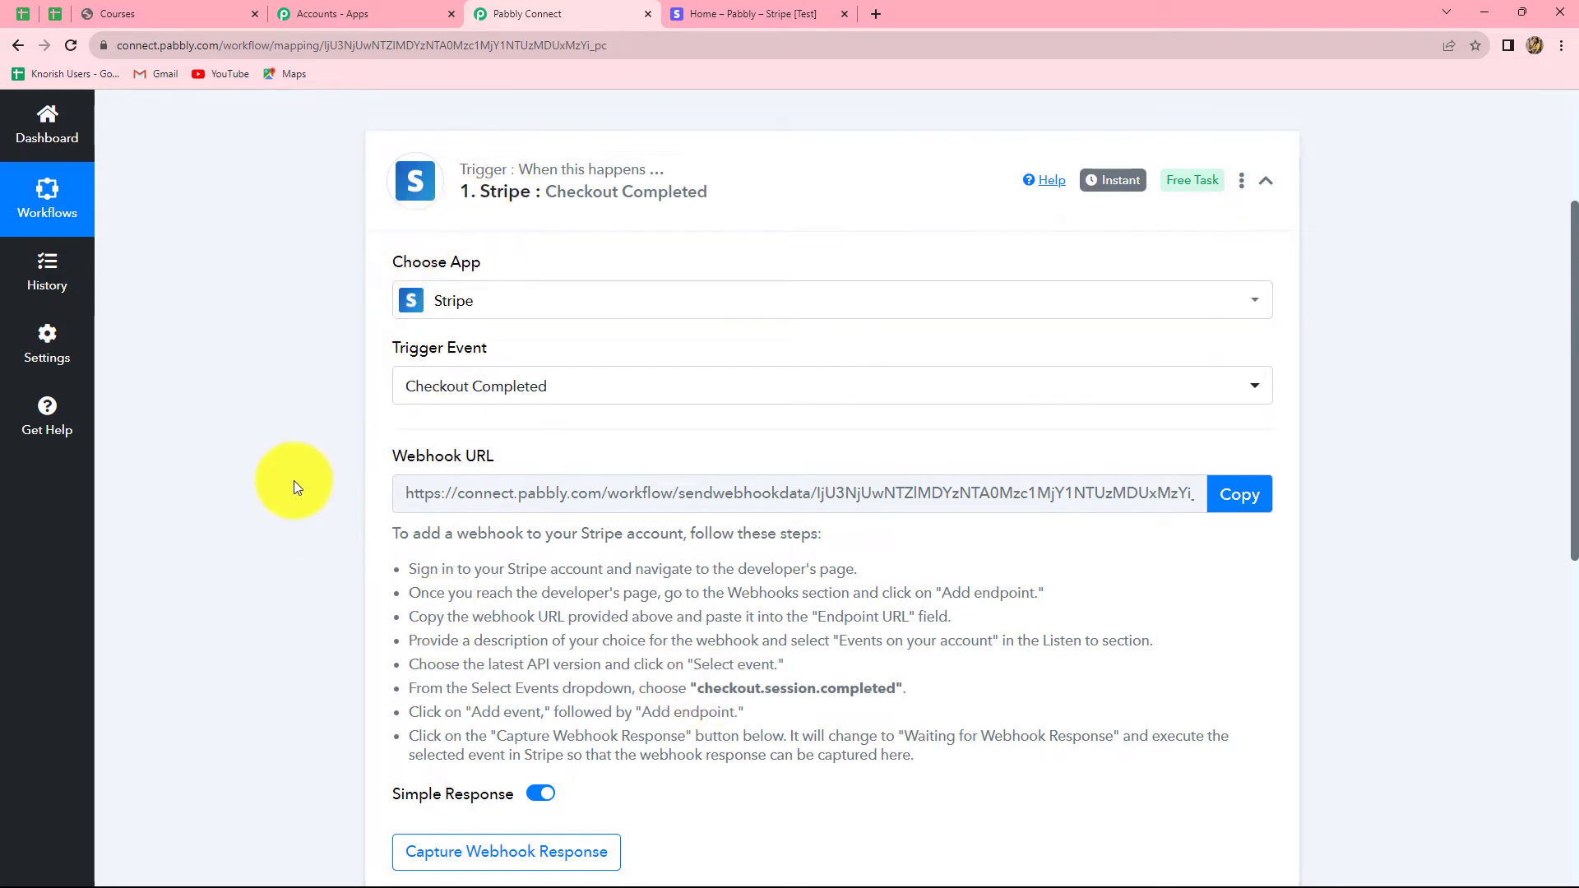
scroll(294, 481, down, 3)
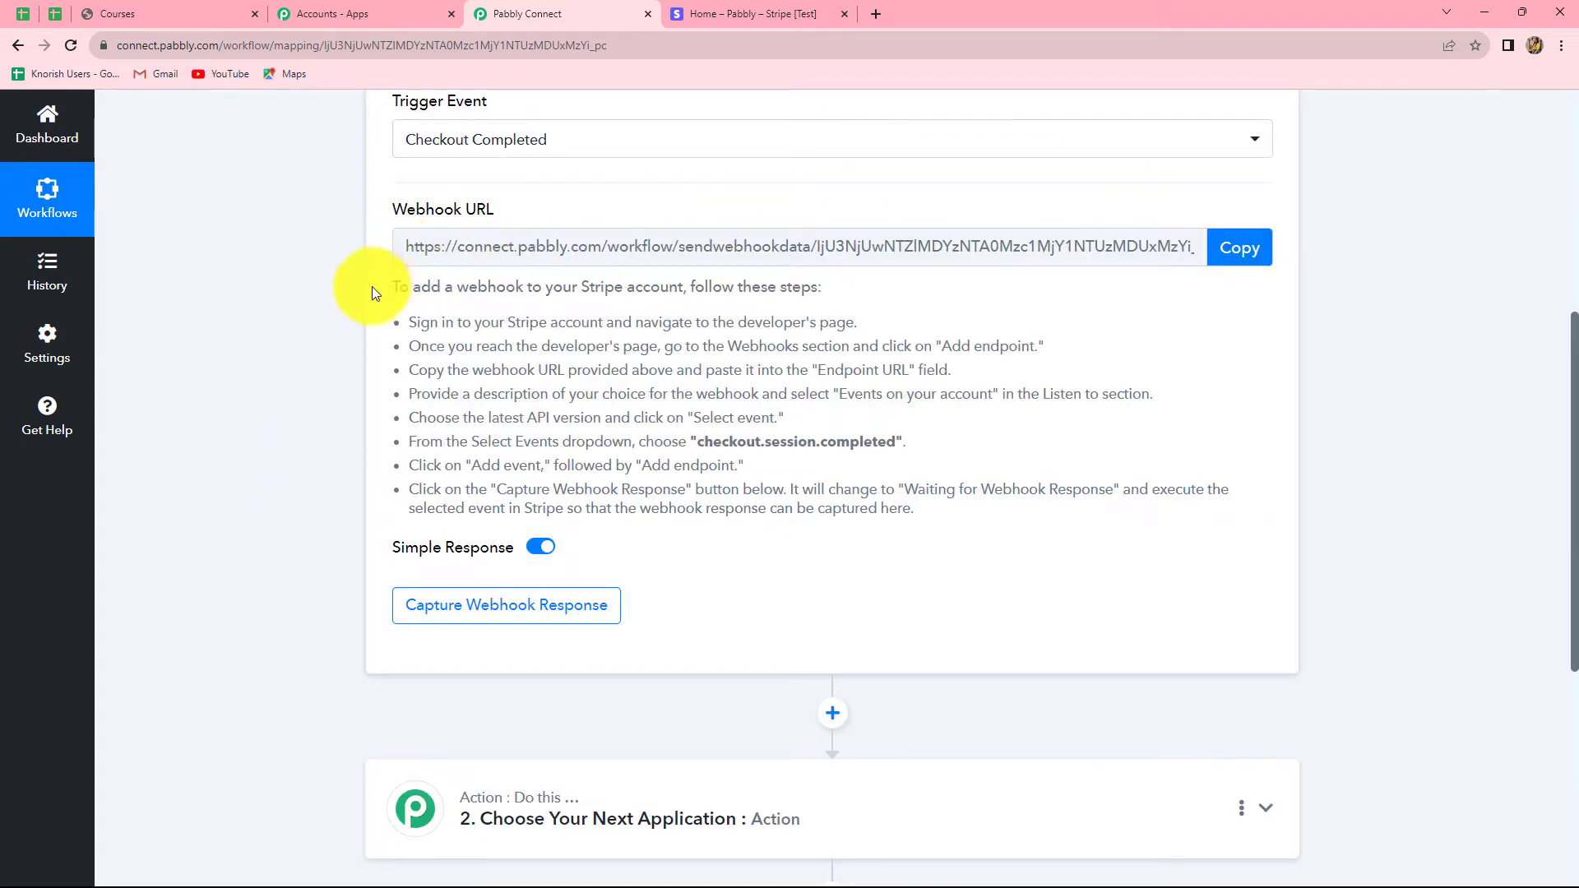
click(1249, 248)
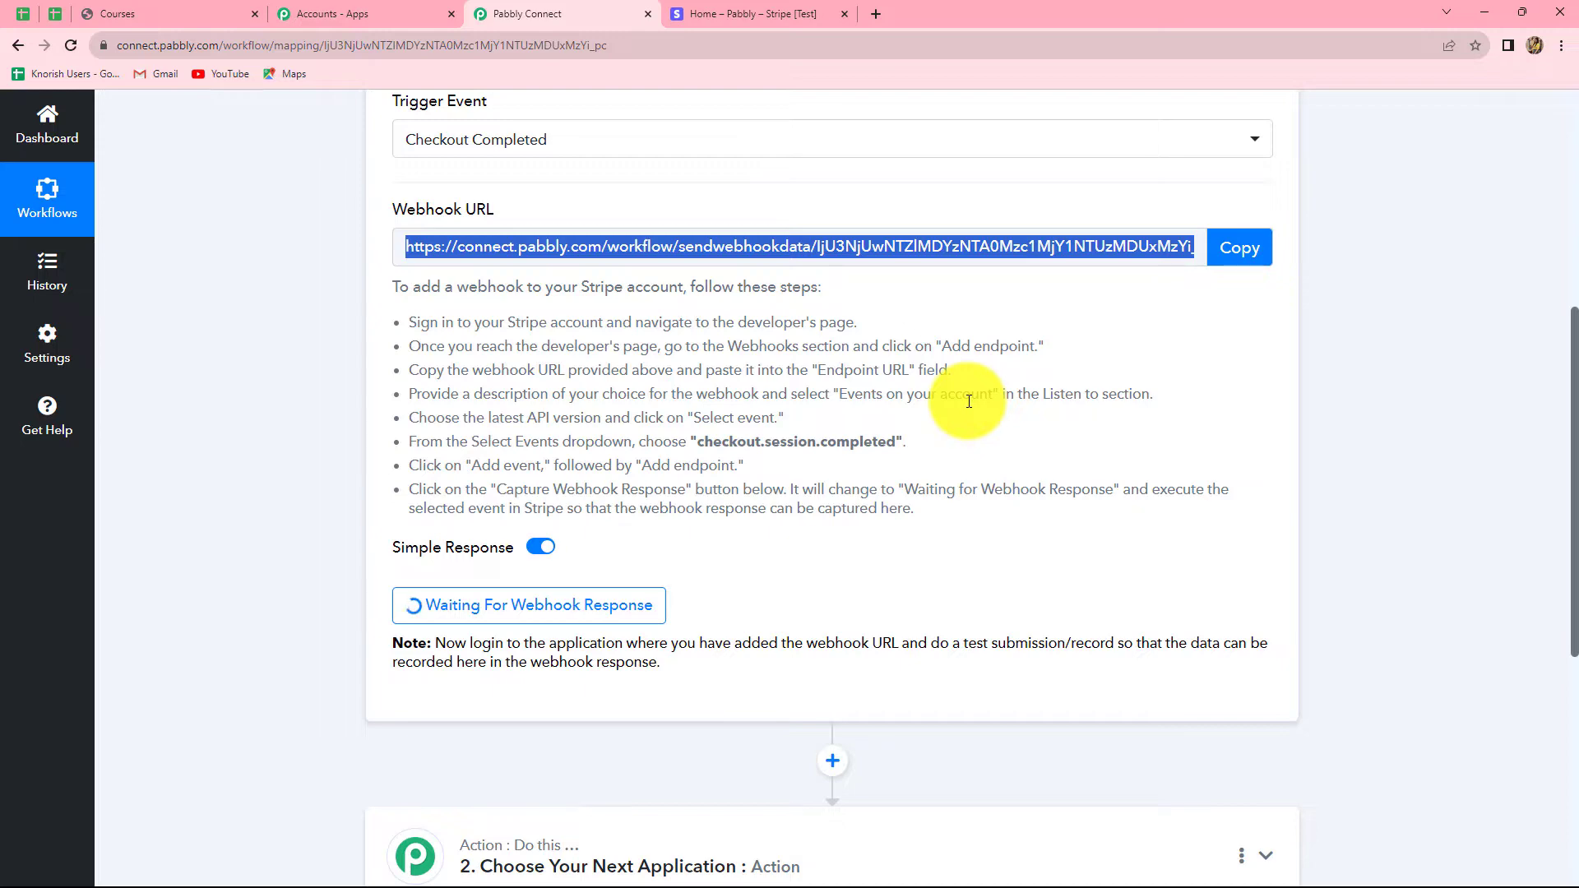
click(767, 10)
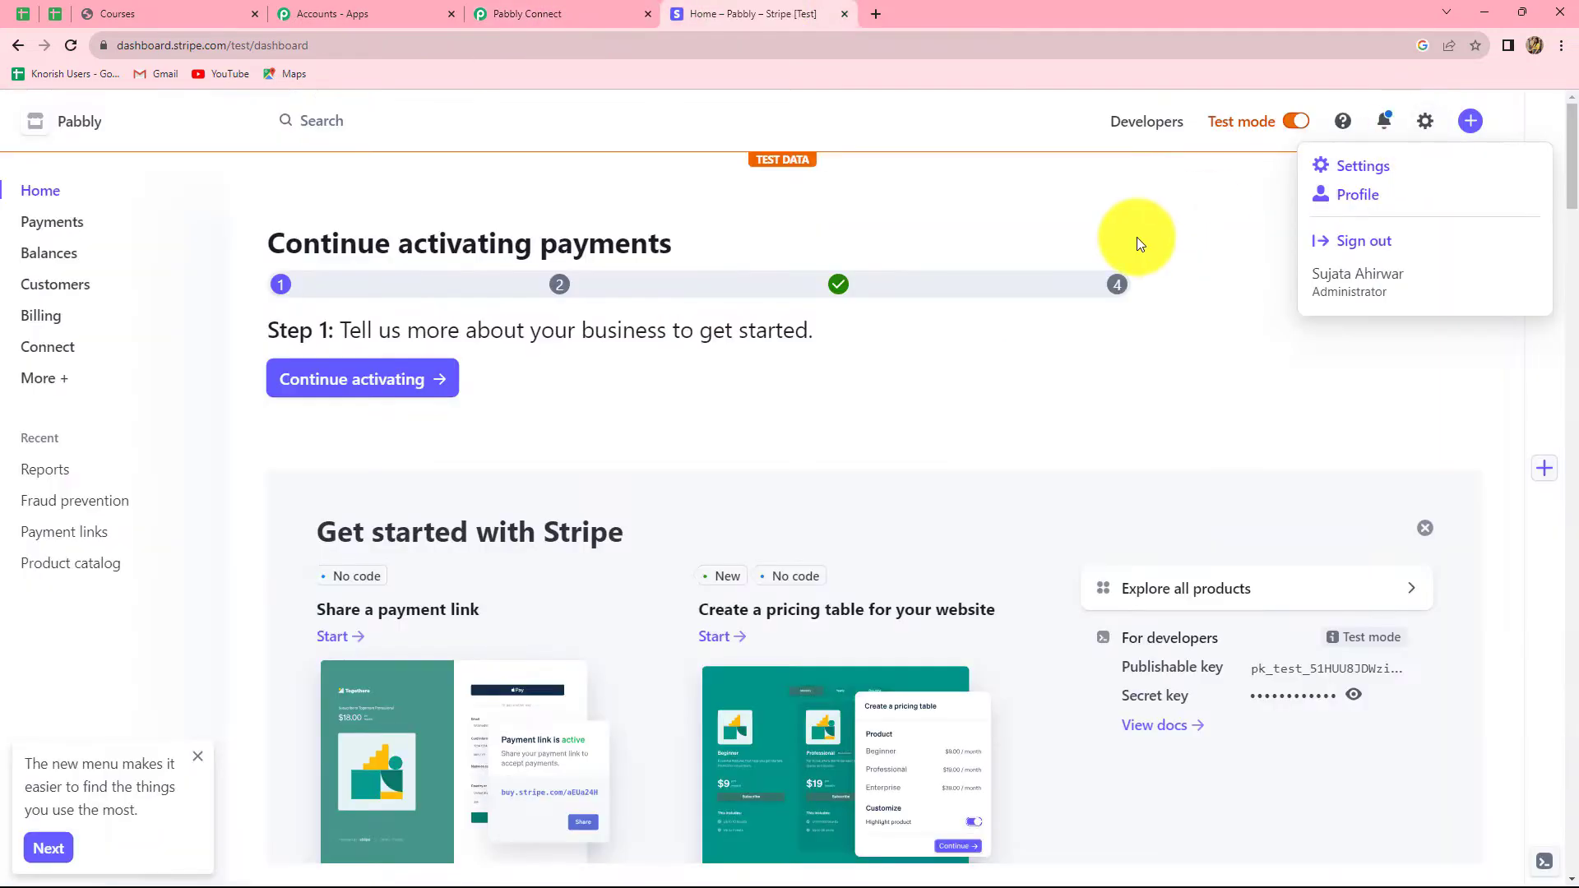
Step: In Stripe Developers > Webhooks, start a new endpoint using the pasted Pabbly webhook URL
click(1147, 132)
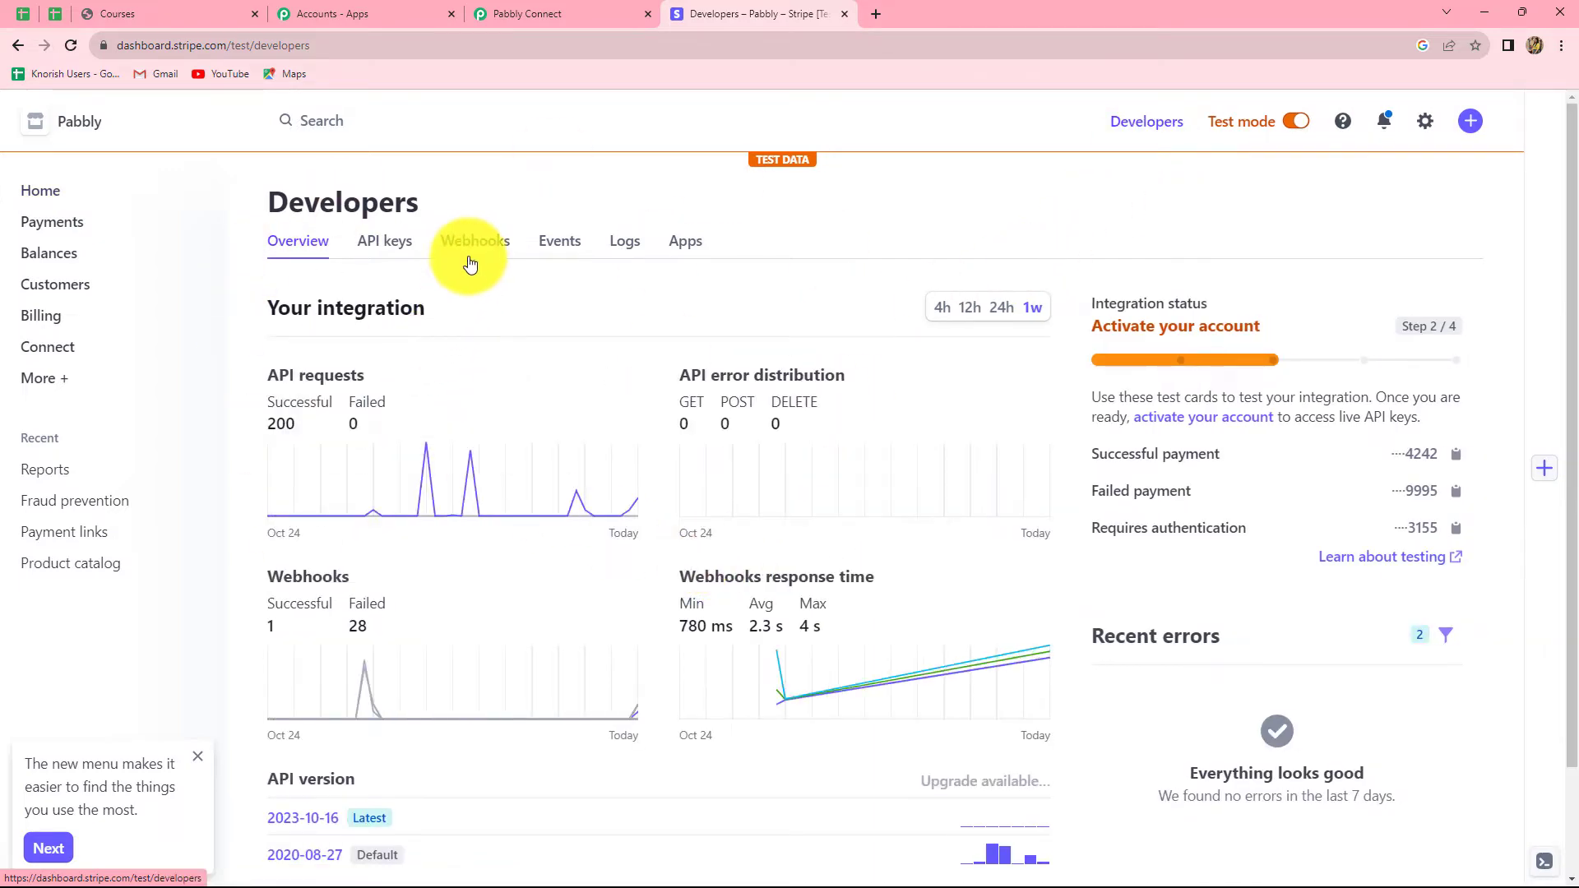
click(475, 243)
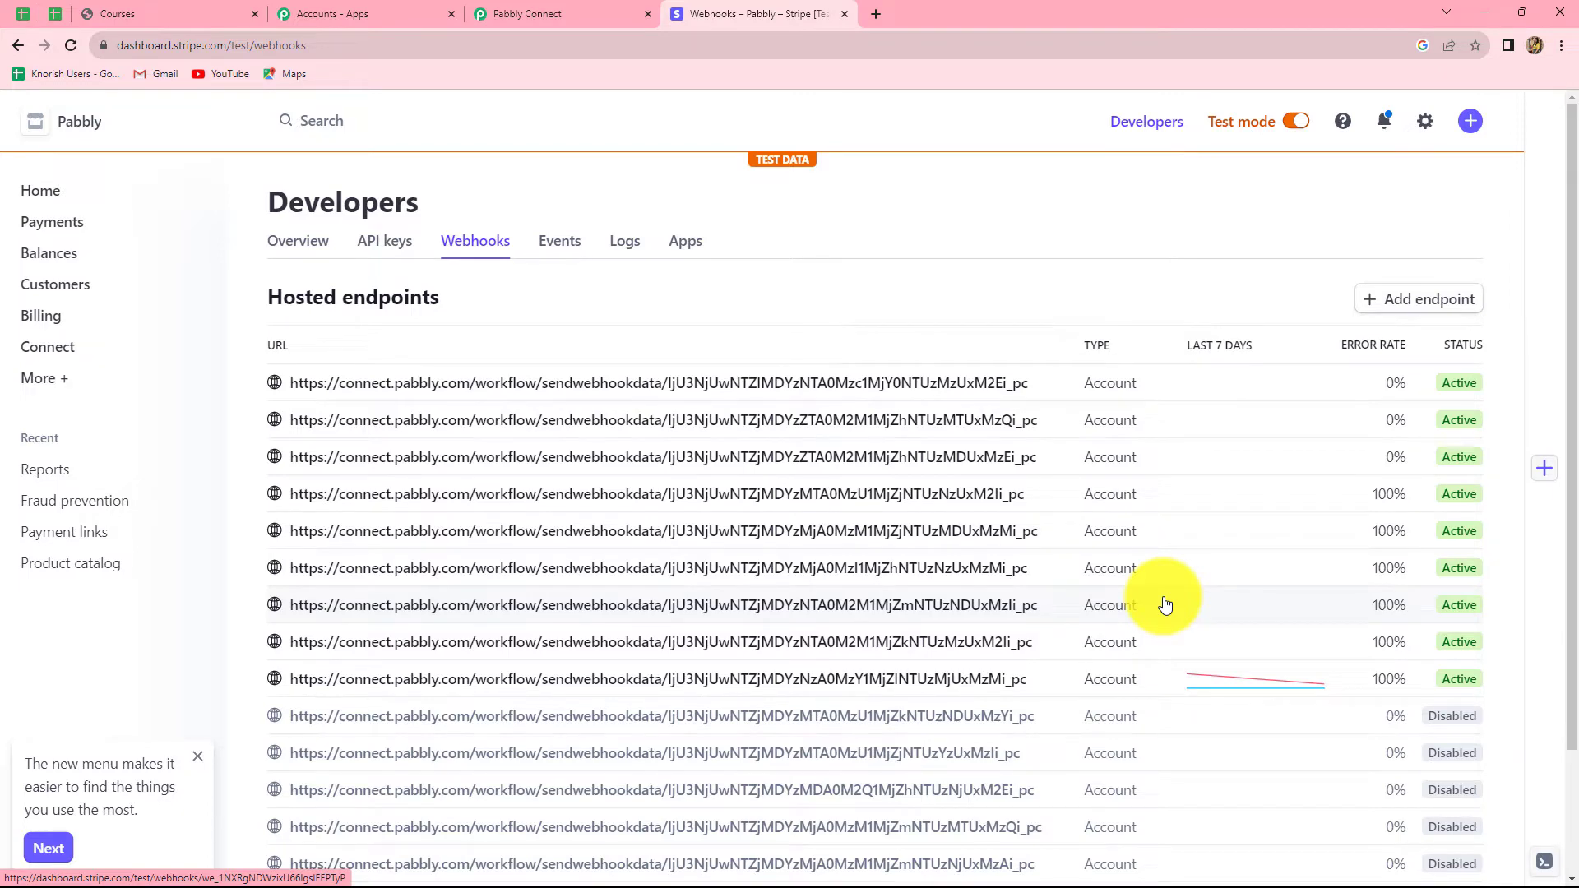
scroll(1159, 605, down, 2)
scroll(1154, 604, up, 2)
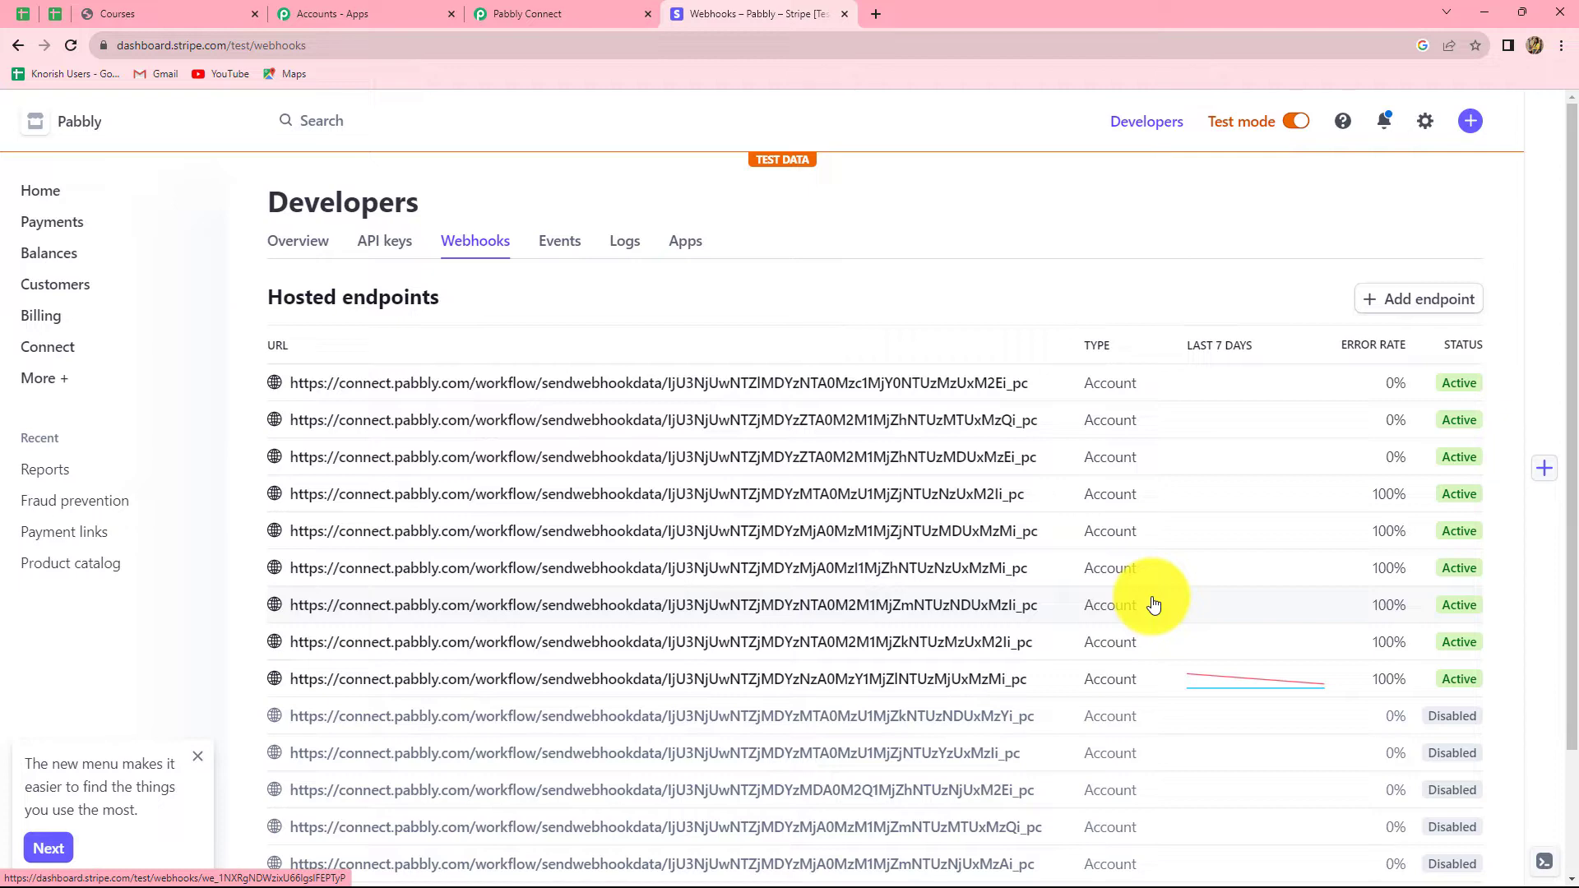
click(1376, 313)
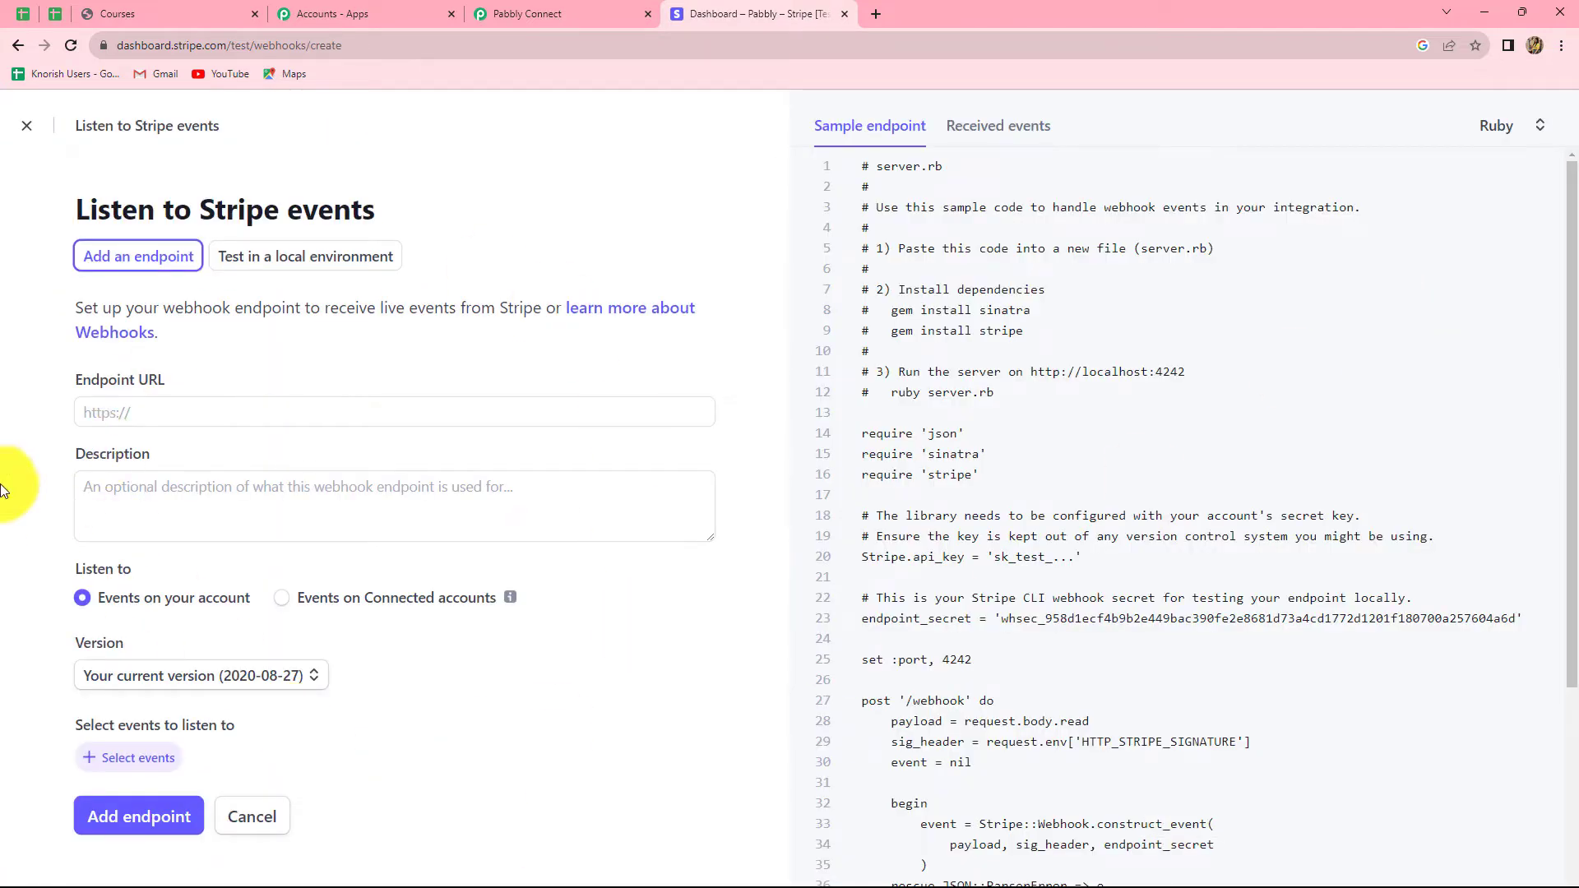
click(128, 416)
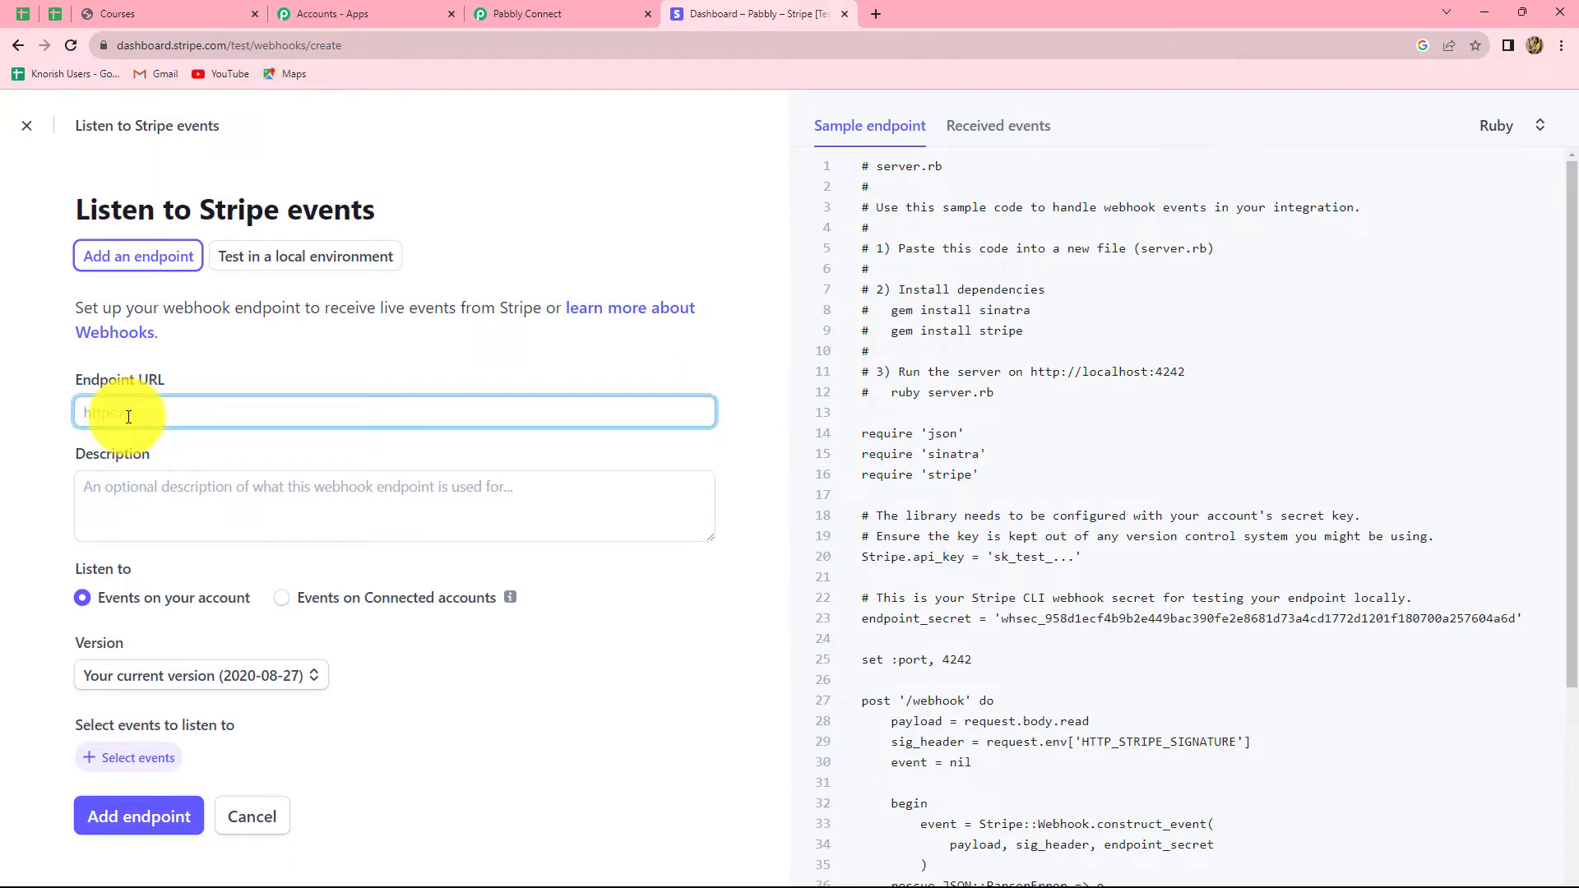
key(ctrl+v)
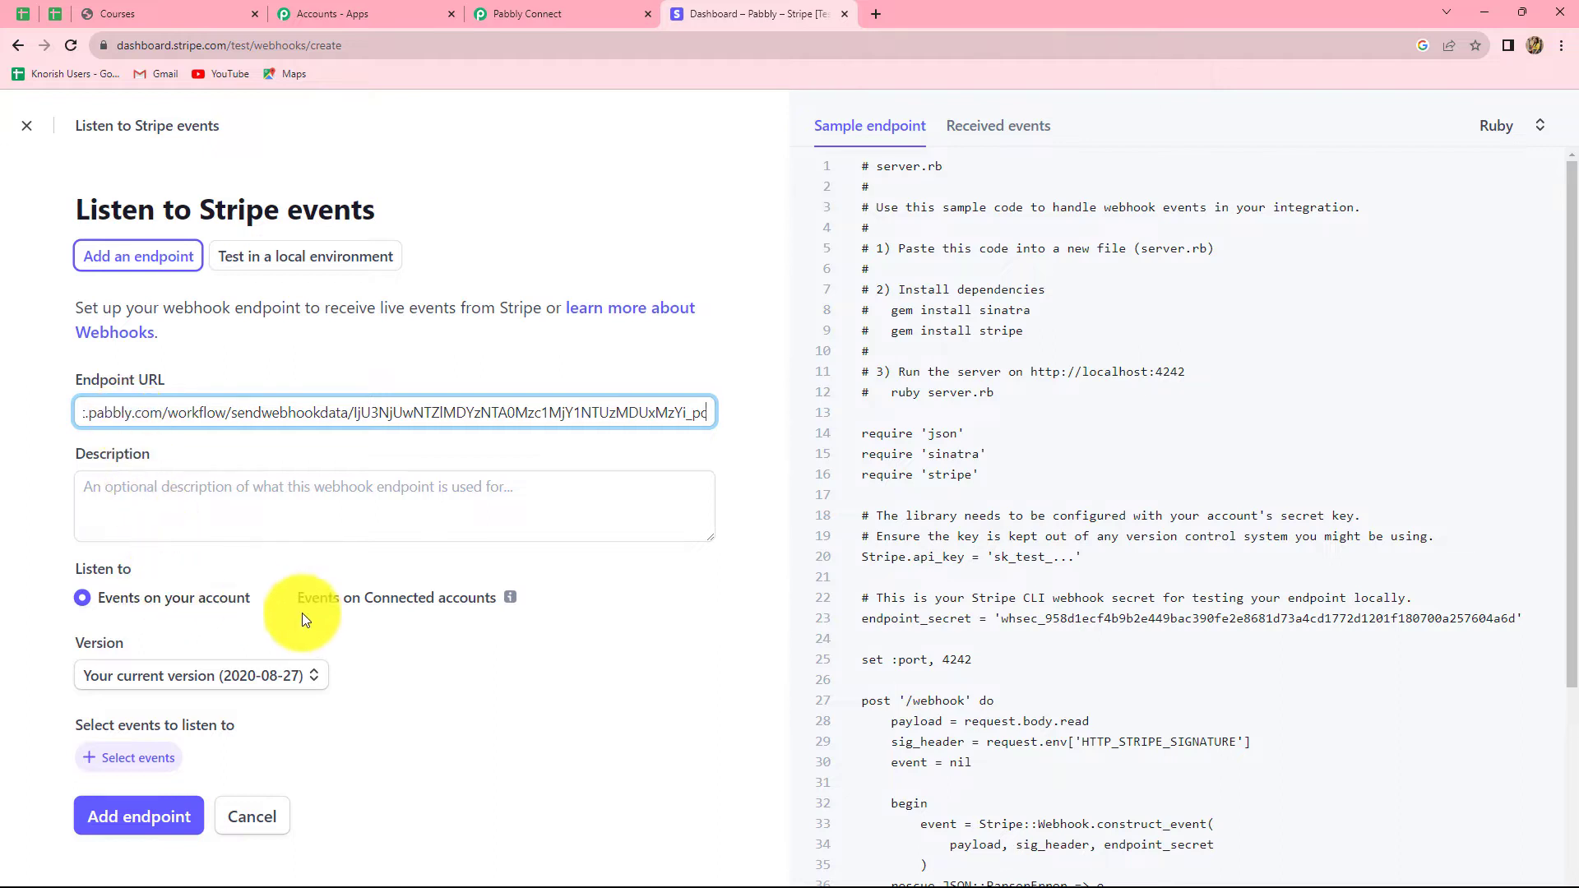
Step: Select checkout.session.completed from the Checkout events and add it to the endpoint
click(153, 753)
scroll(285, 605, down, 10)
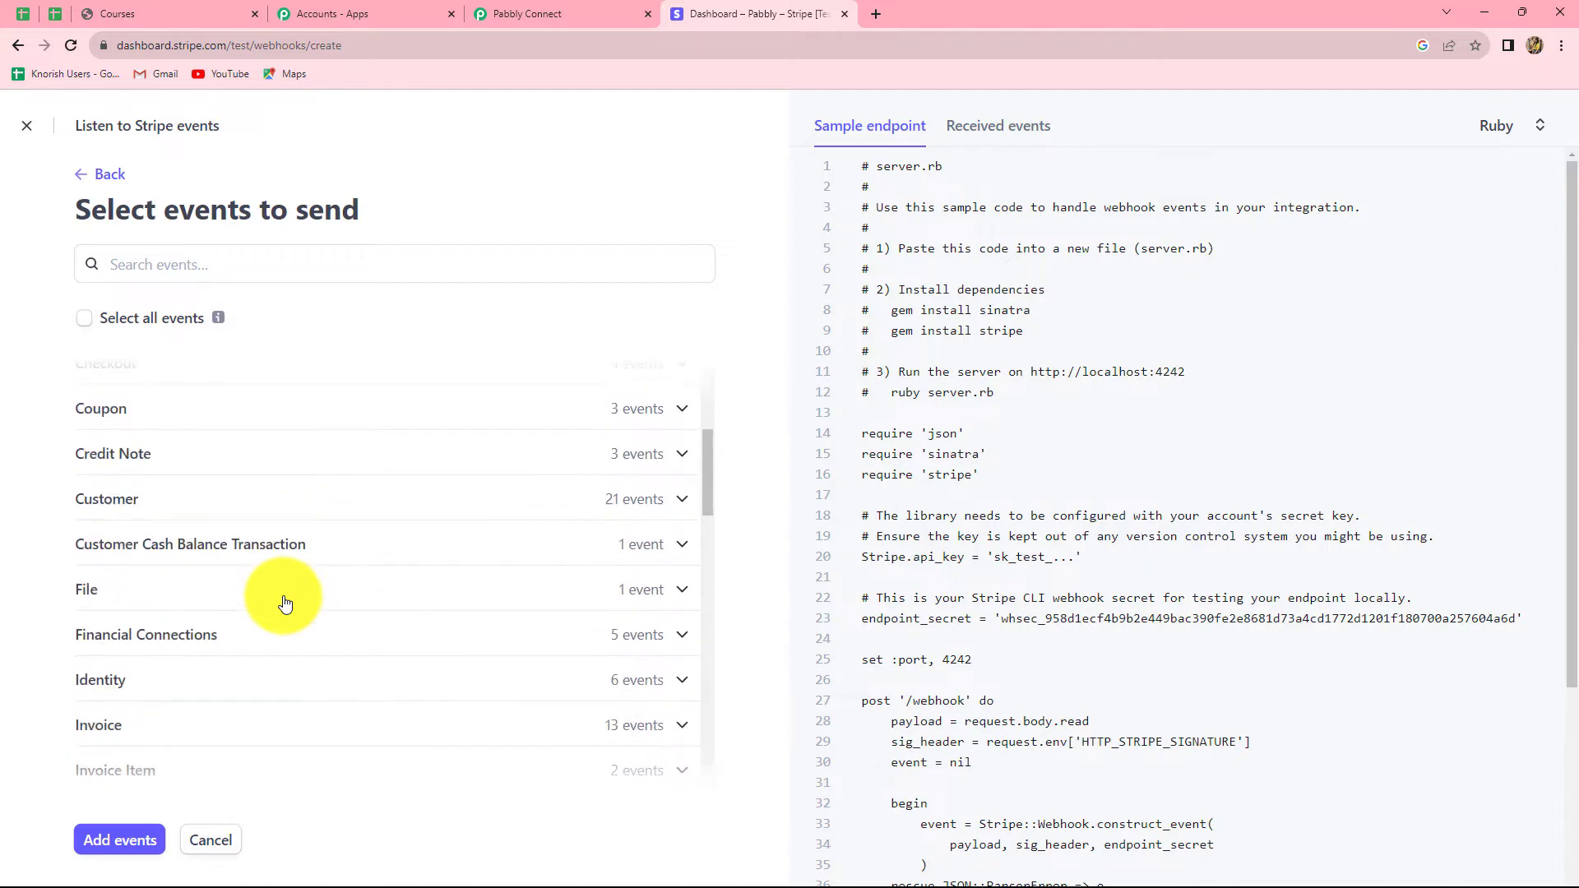
click(565, 11)
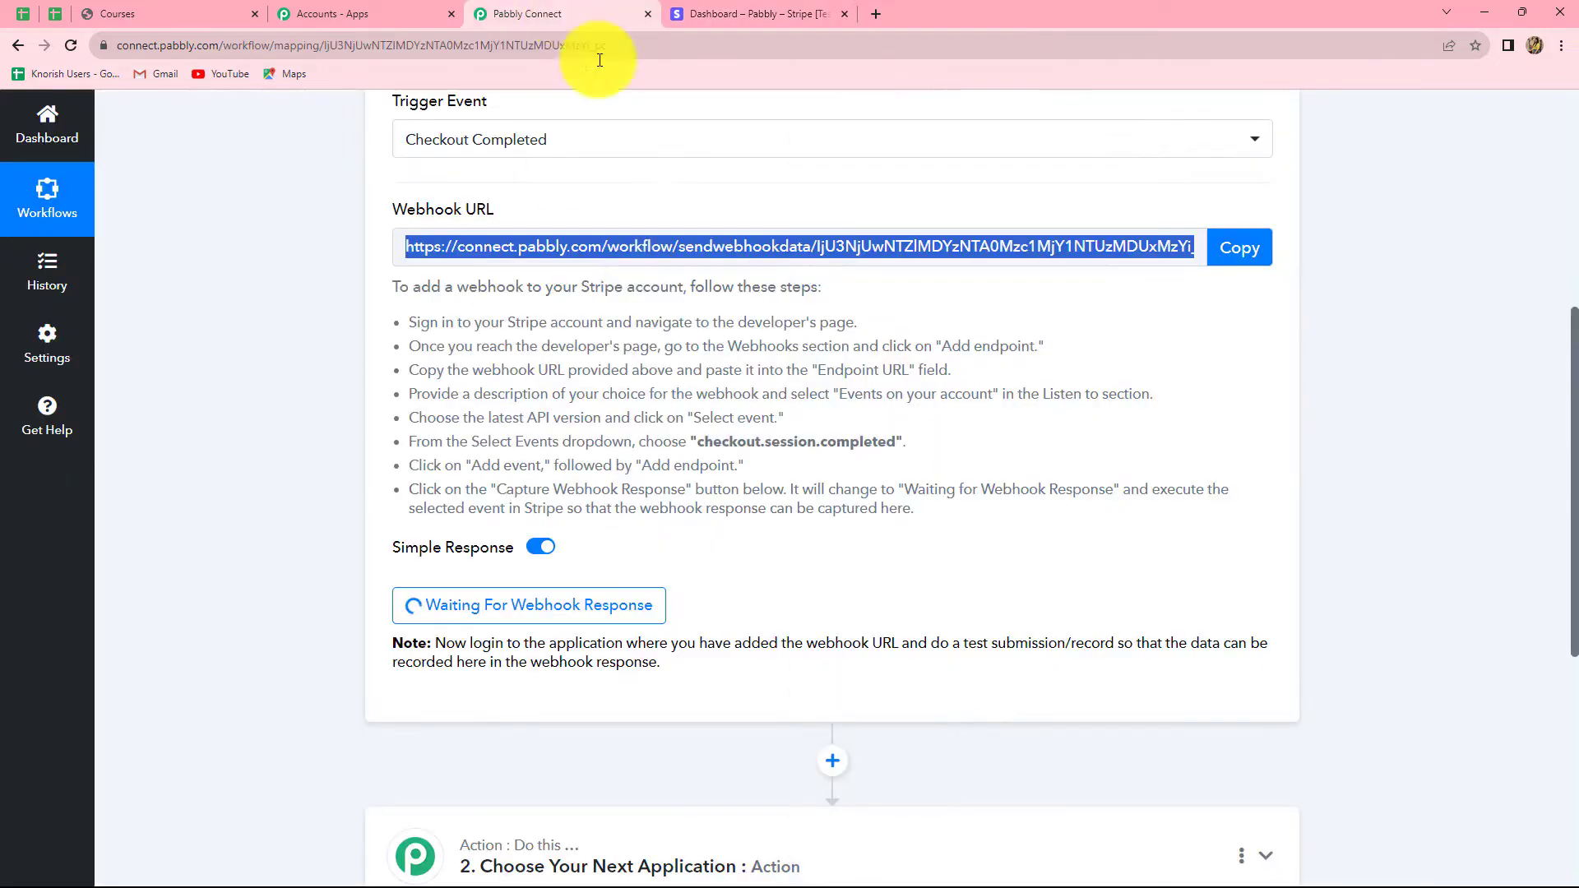
click(727, 13)
scroll(322, 610, down, 4)
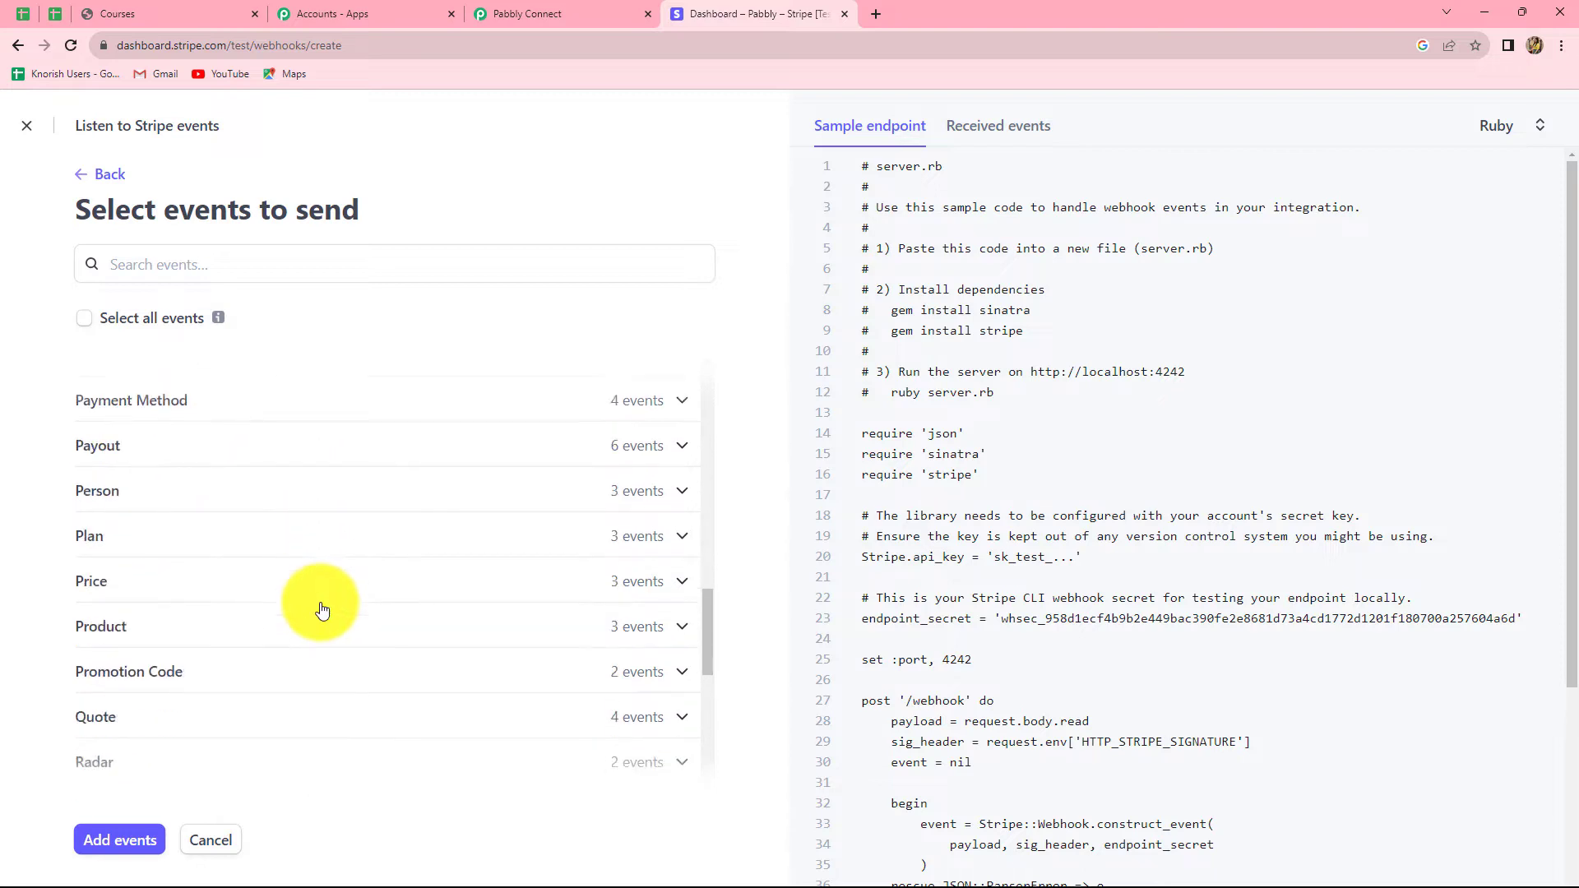
scroll(318, 606, up, 10)
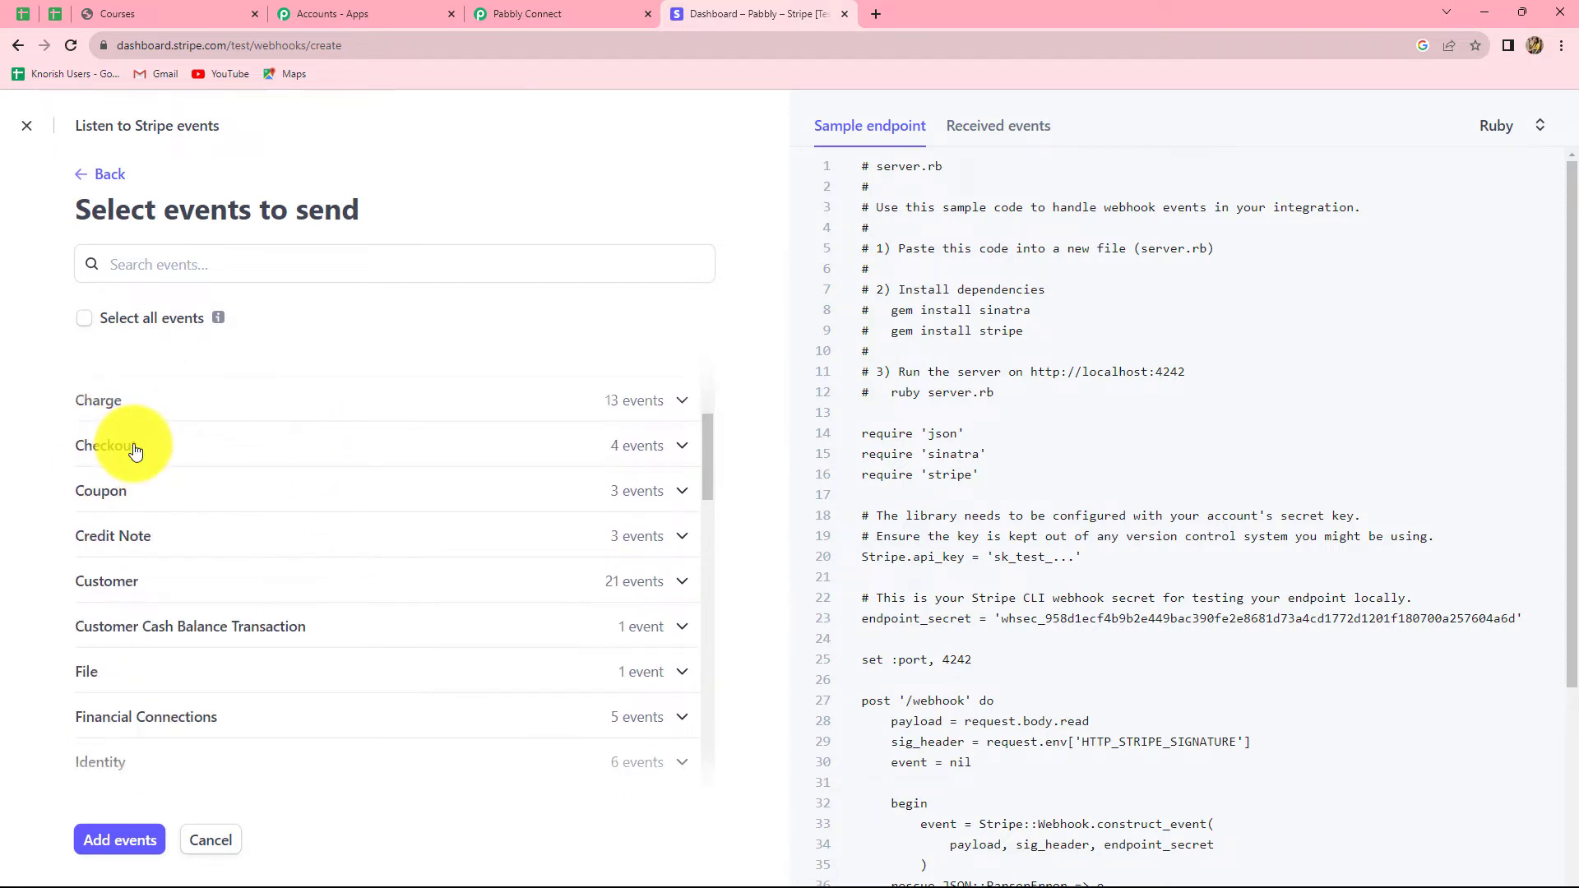
click(115, 445)
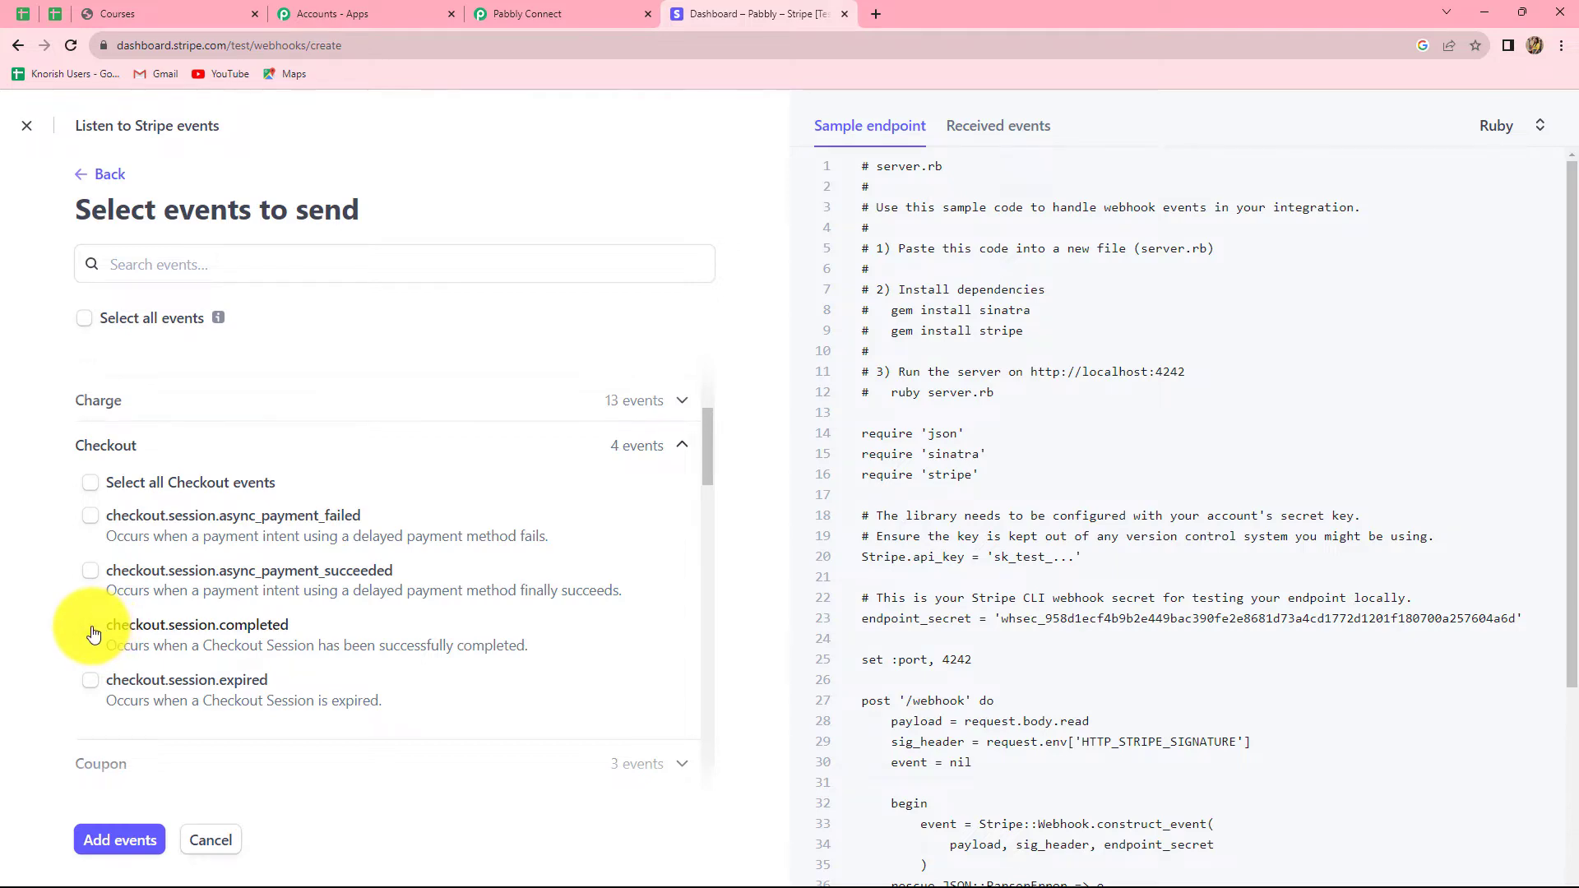
click(92, 631)
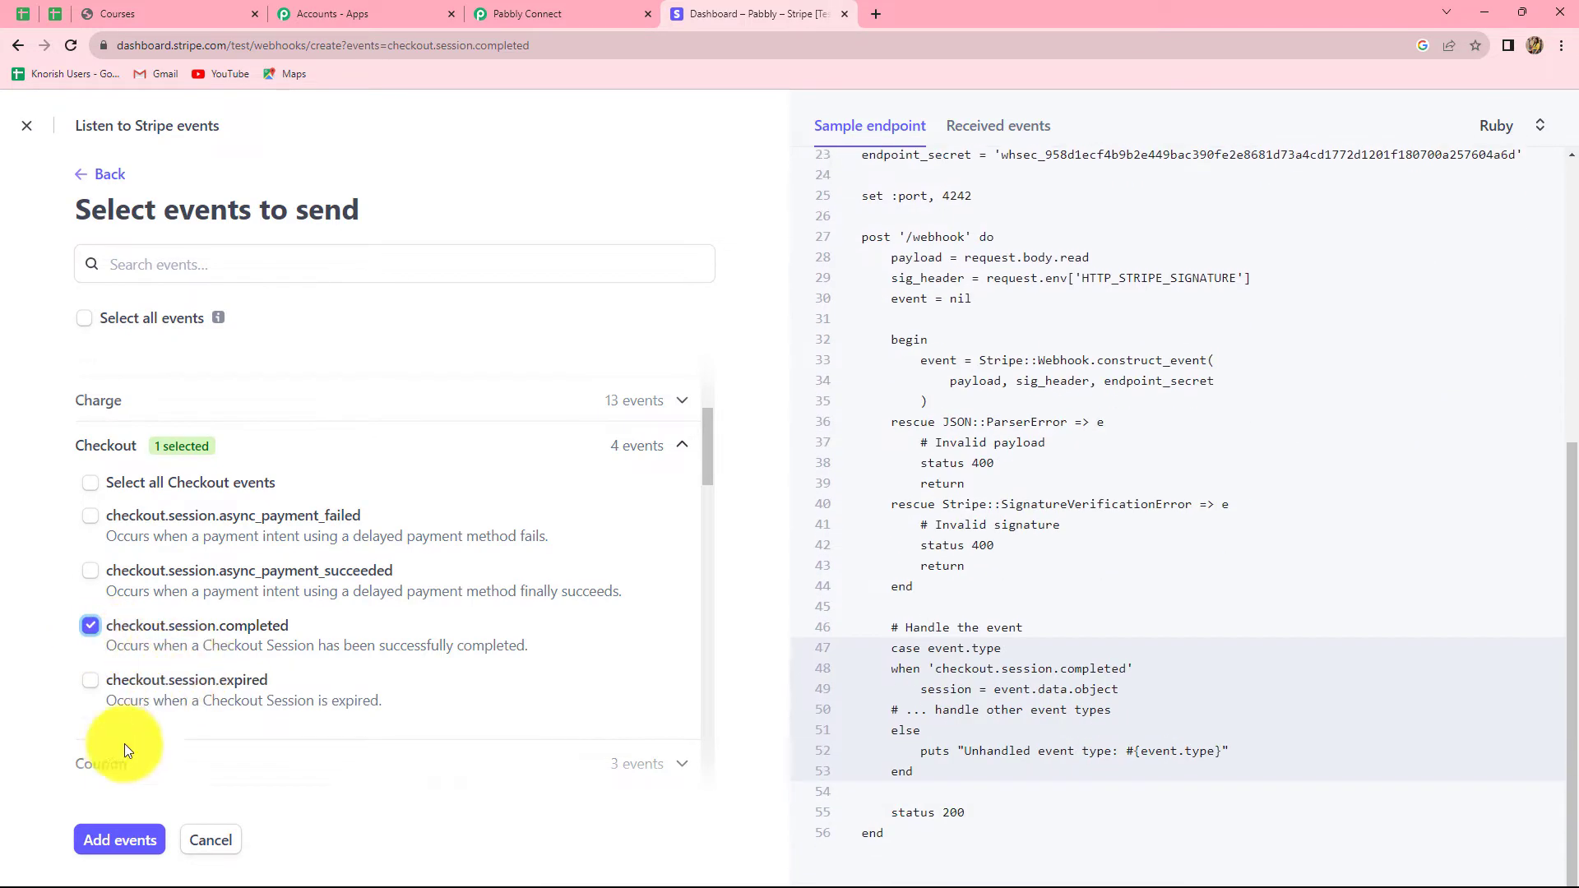
click(115, 840)
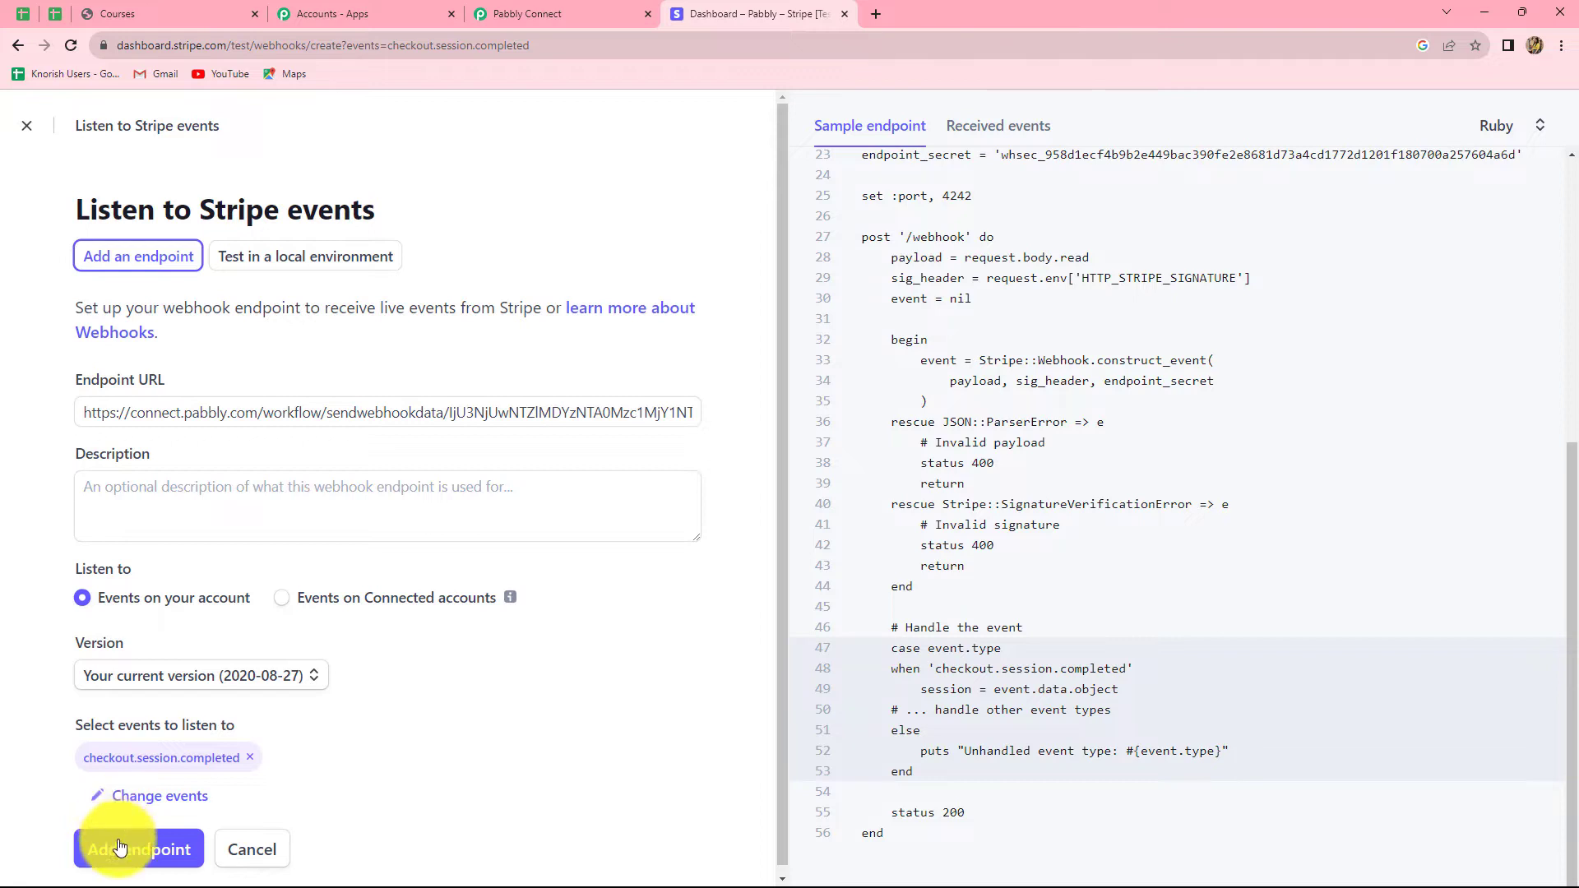
Step: Save the webhook endpoint, glance at the Pabbly workflow, and open Stripe's Payment links list
click(122, 851)
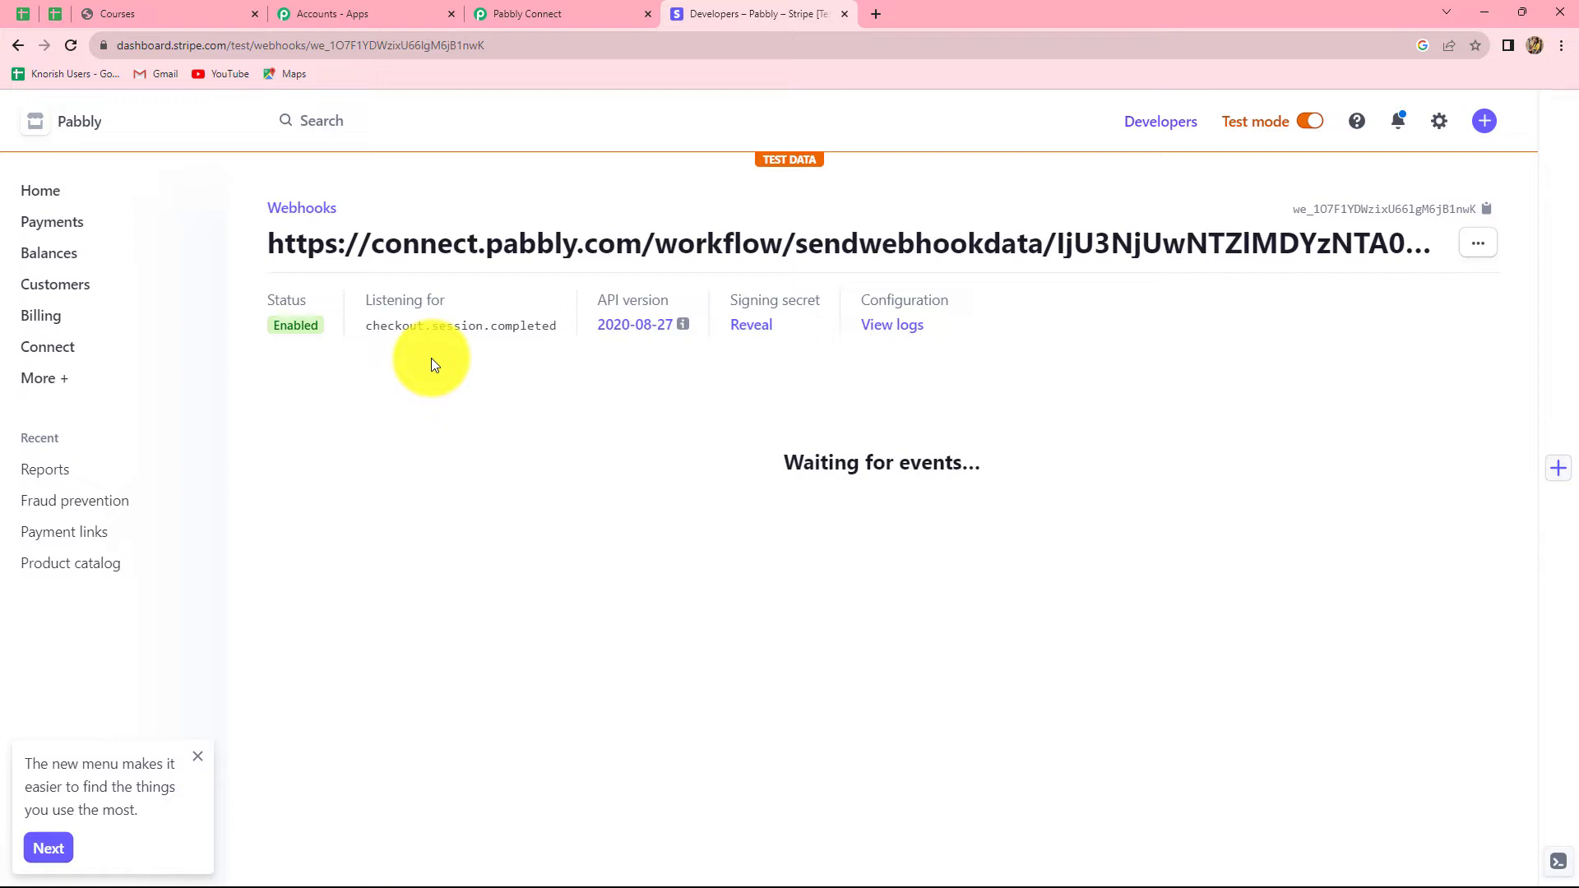
click(520, 8)
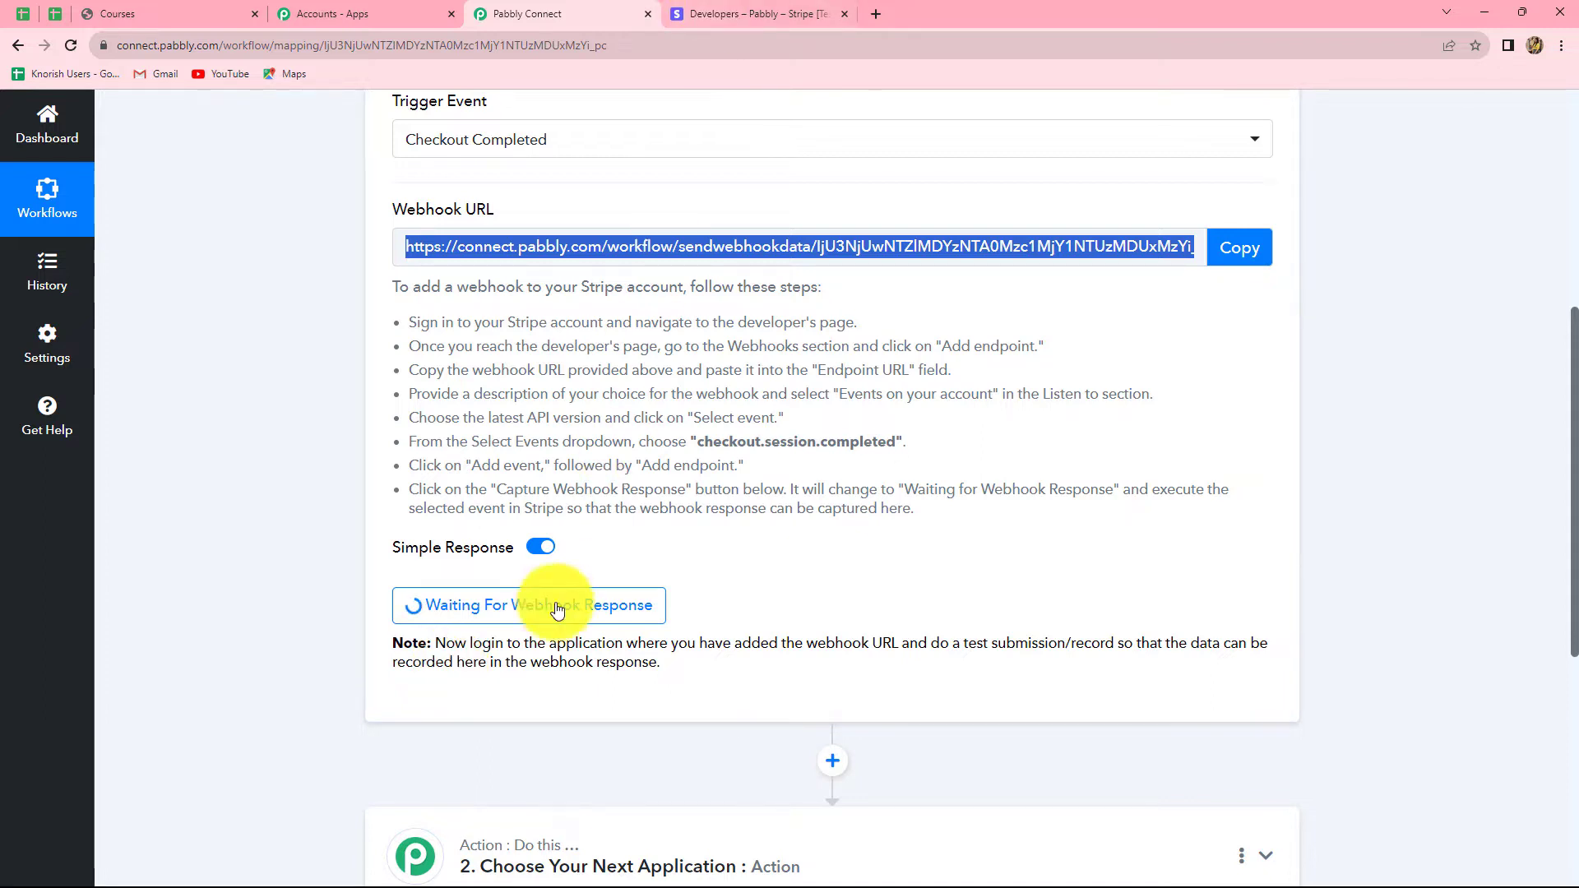
click(744, 14)
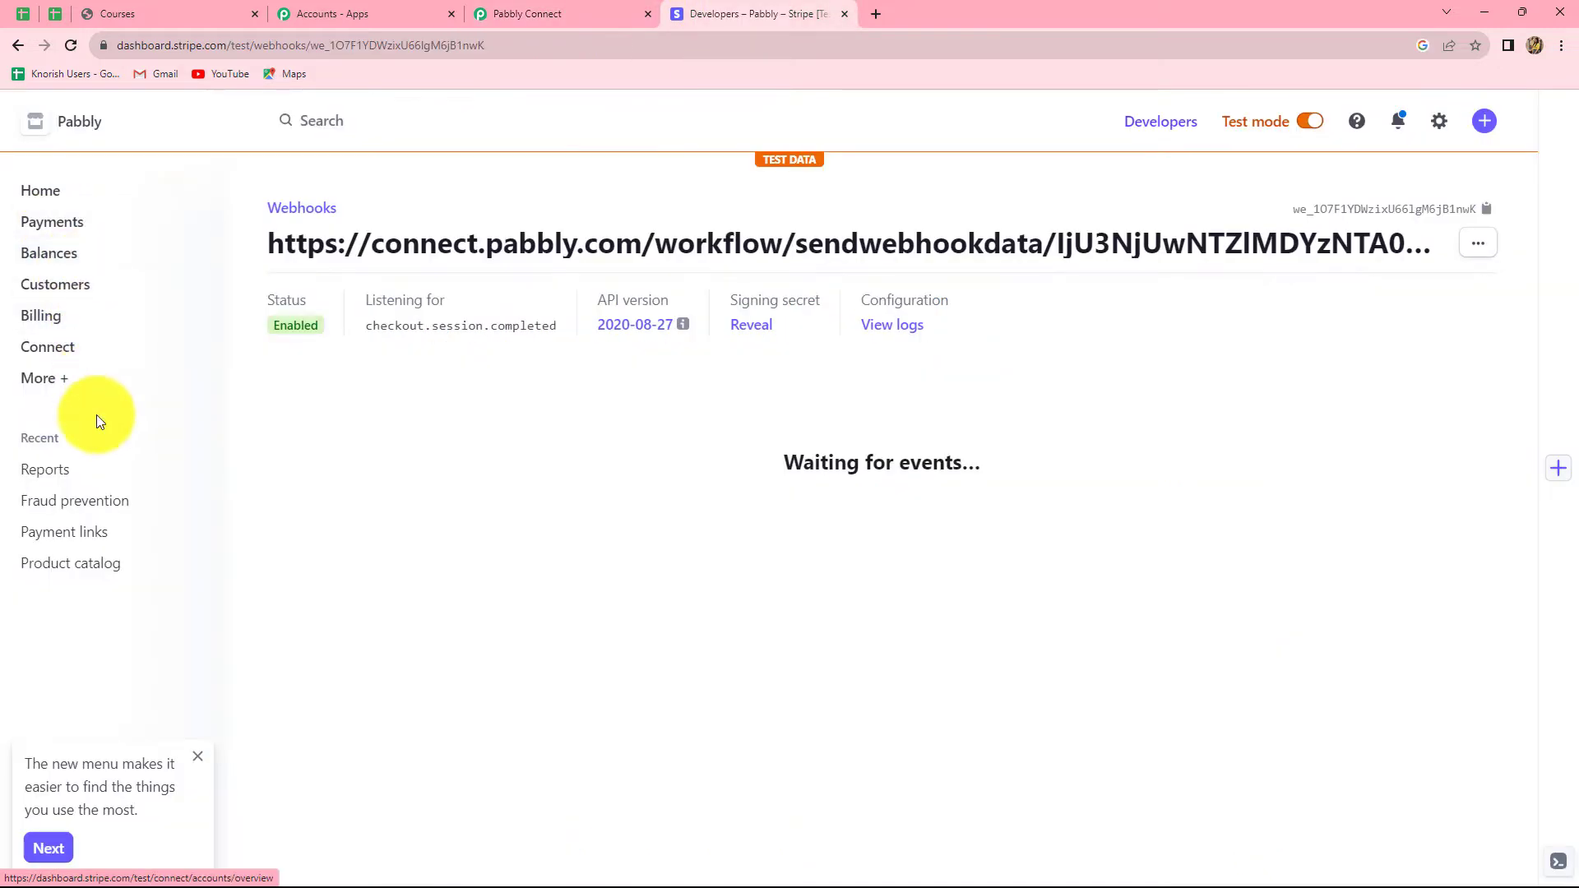
click(88, 535)
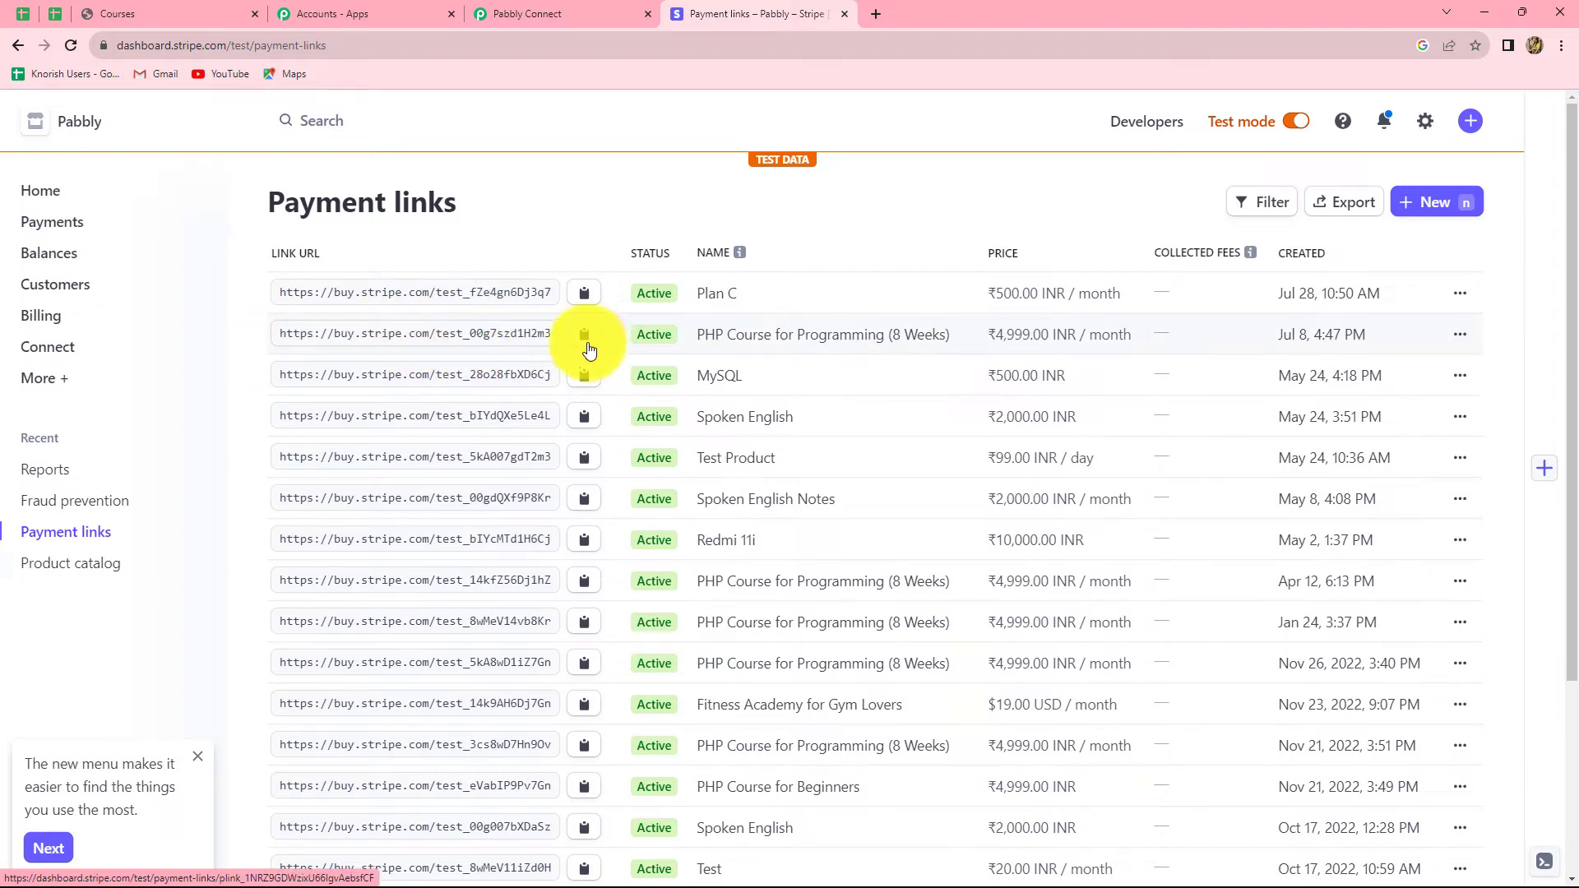
Step: Copy the PHP Course for Programming (8 Weeks) payment link and load it in a new tab
click(719, 337)
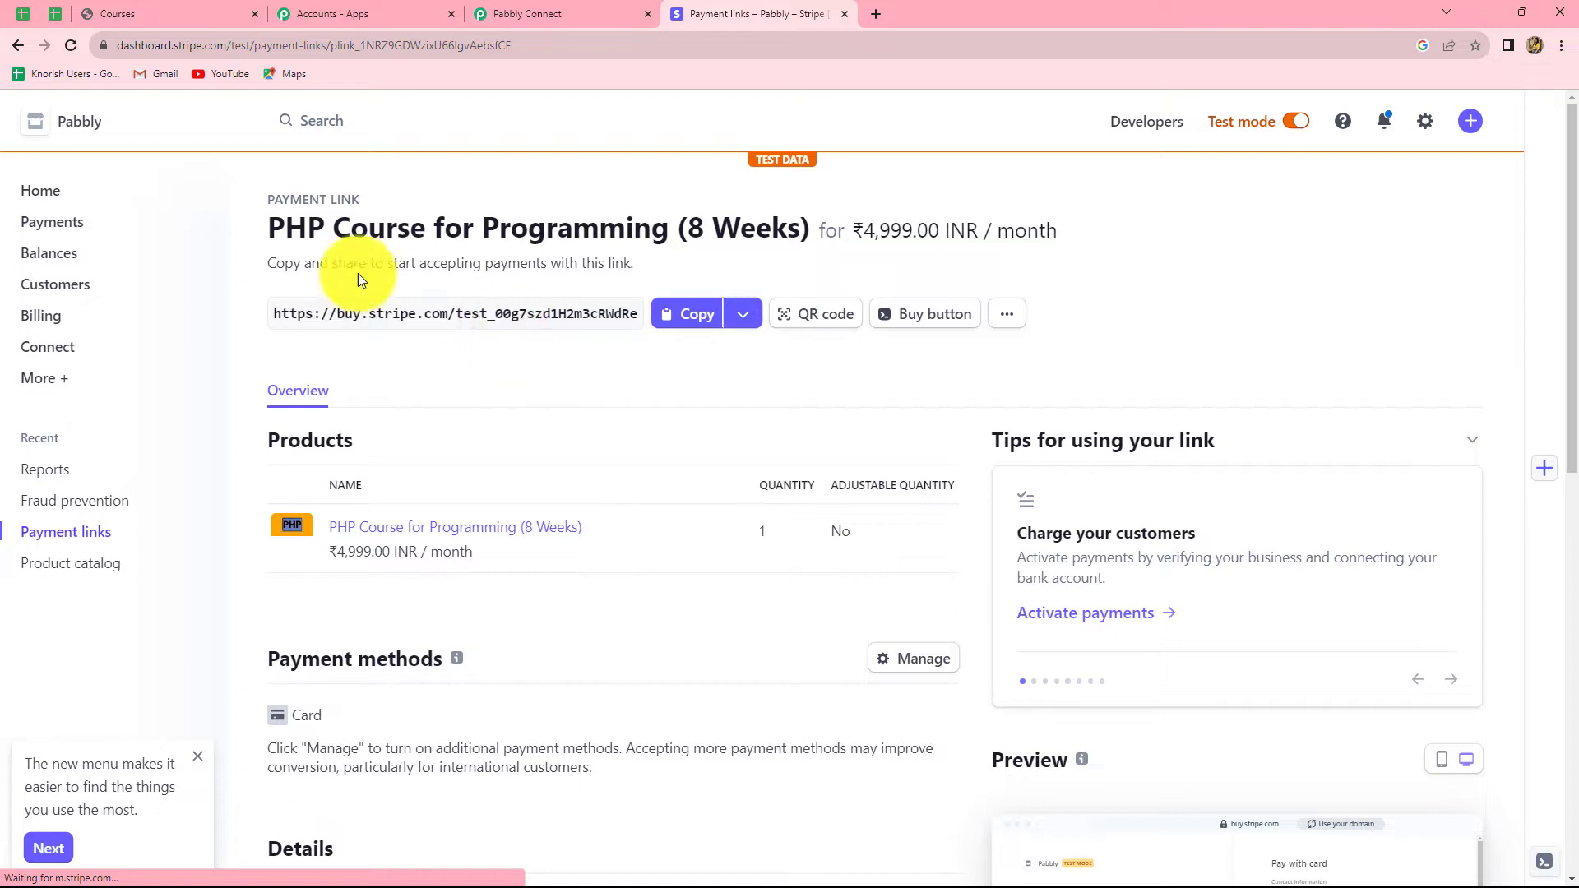
click(688, 314)
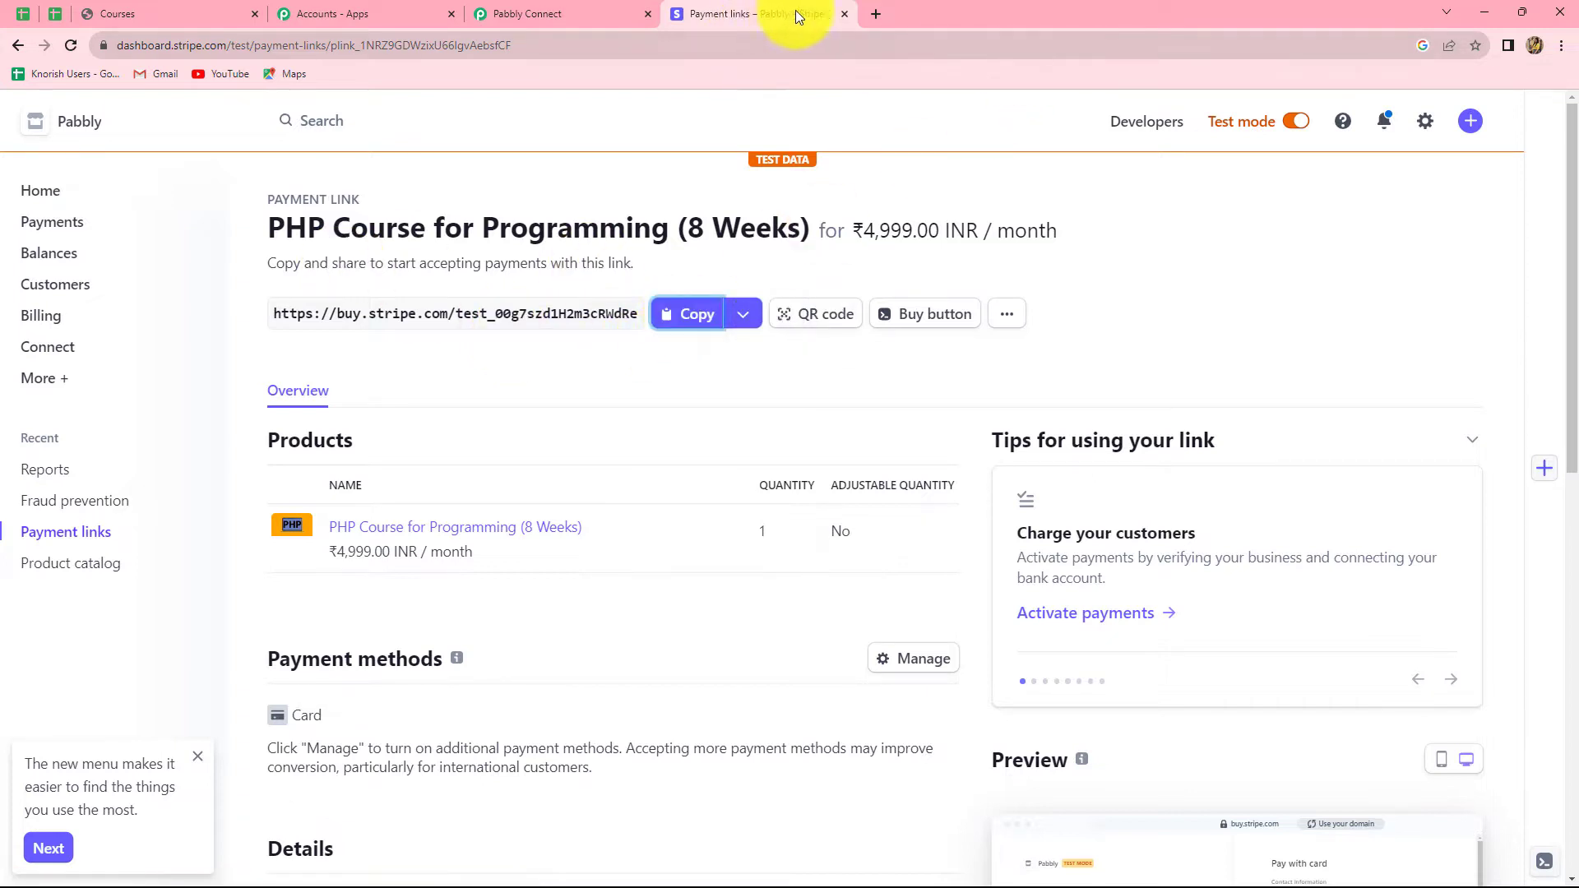
click(875, 15)
key(ctrl+v)
key(Return)
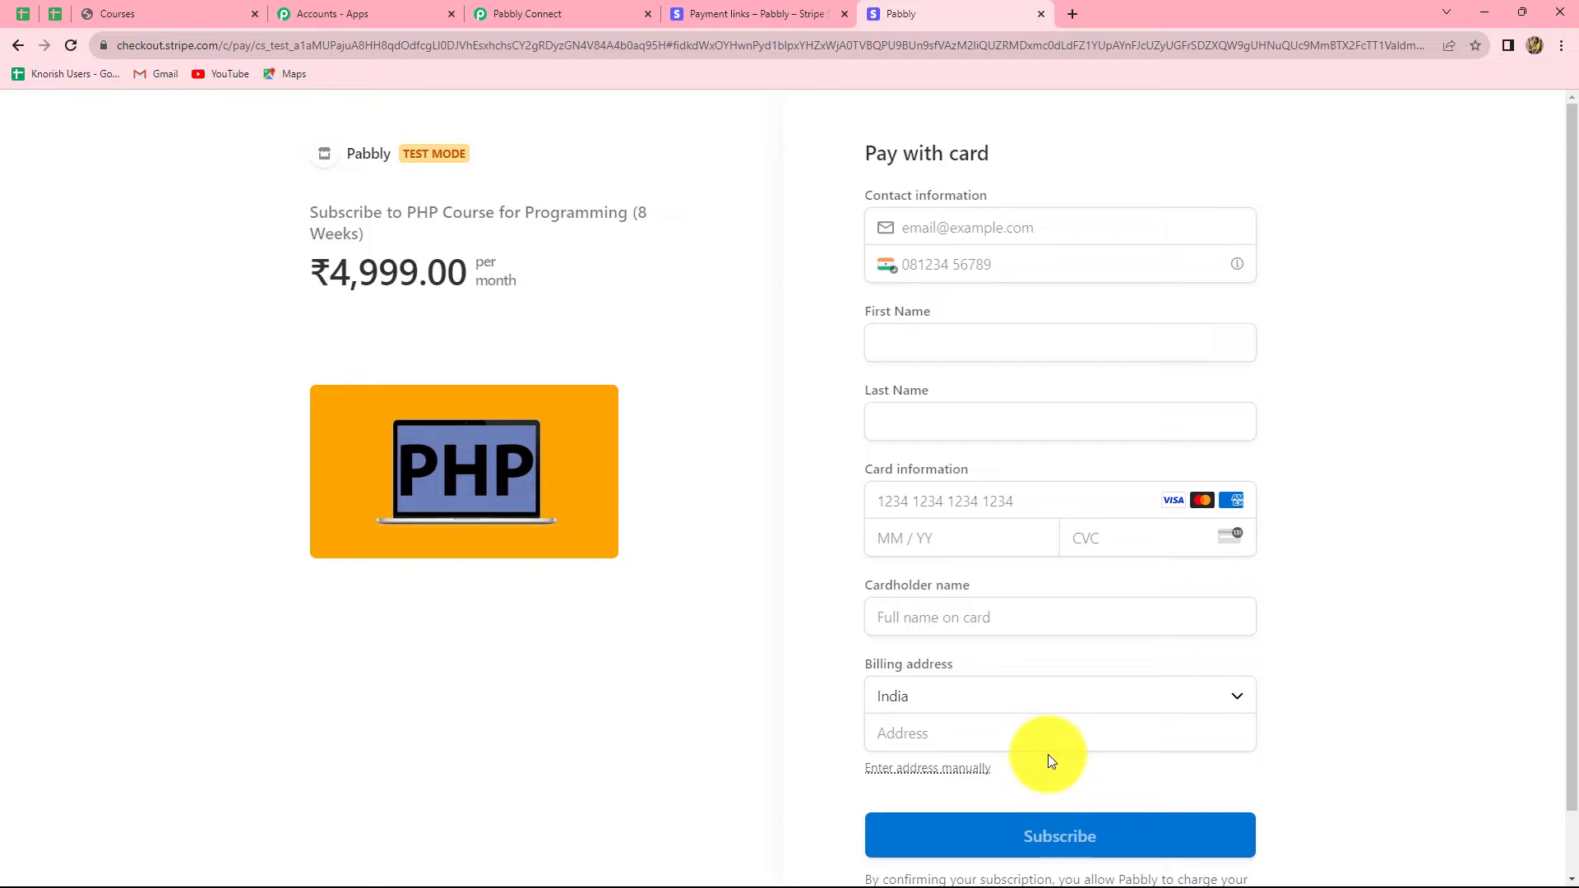
Step: Fill in the checkout's contact e-mail, phone number, and first and last name
click(946, 236)
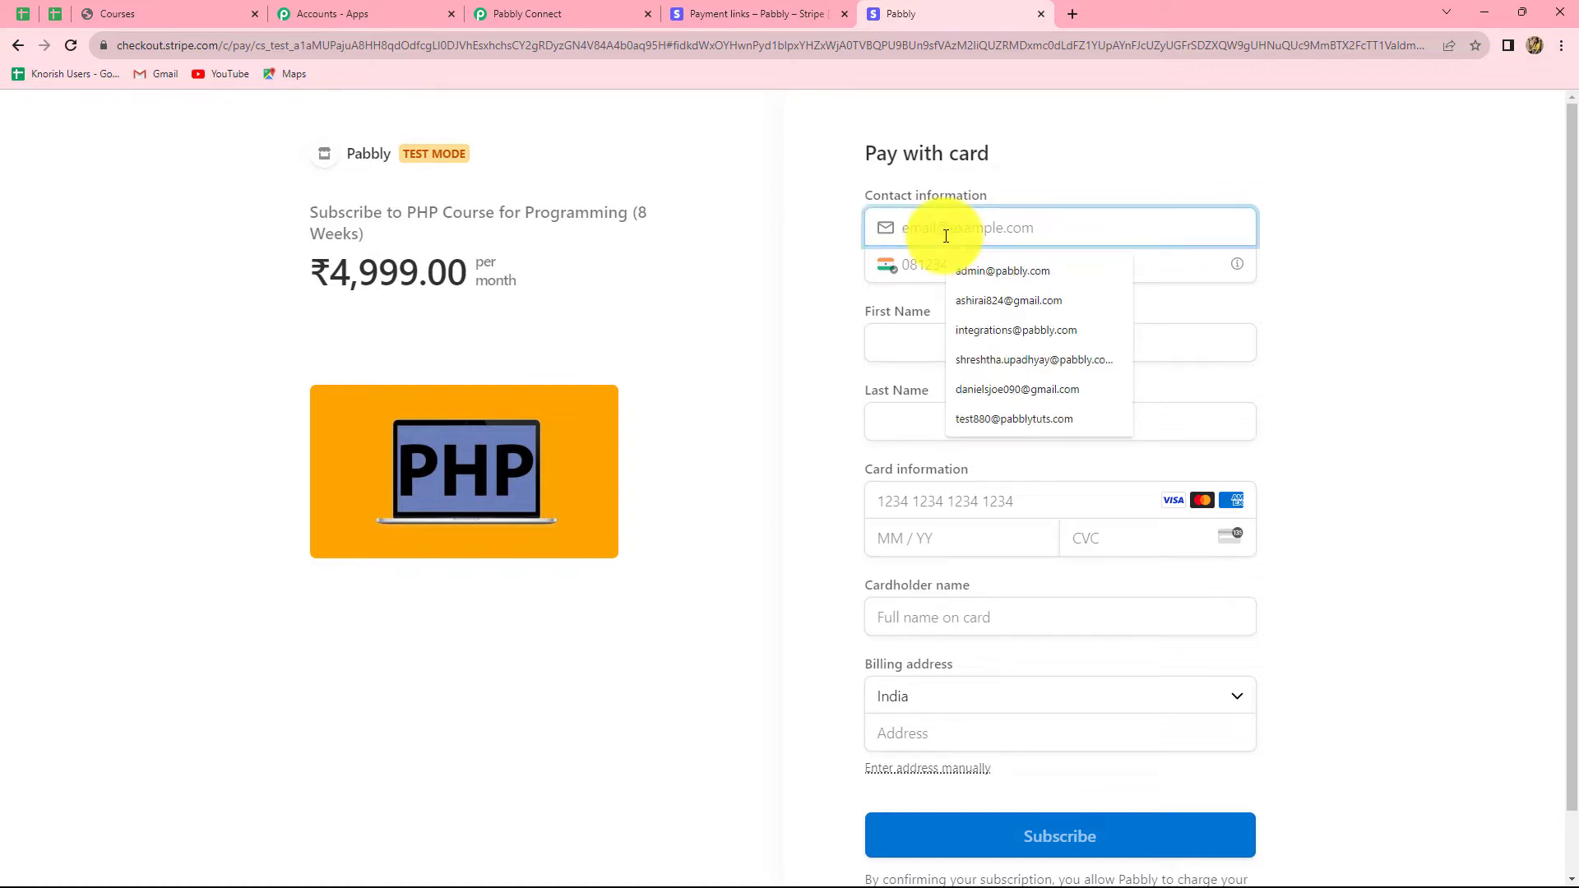
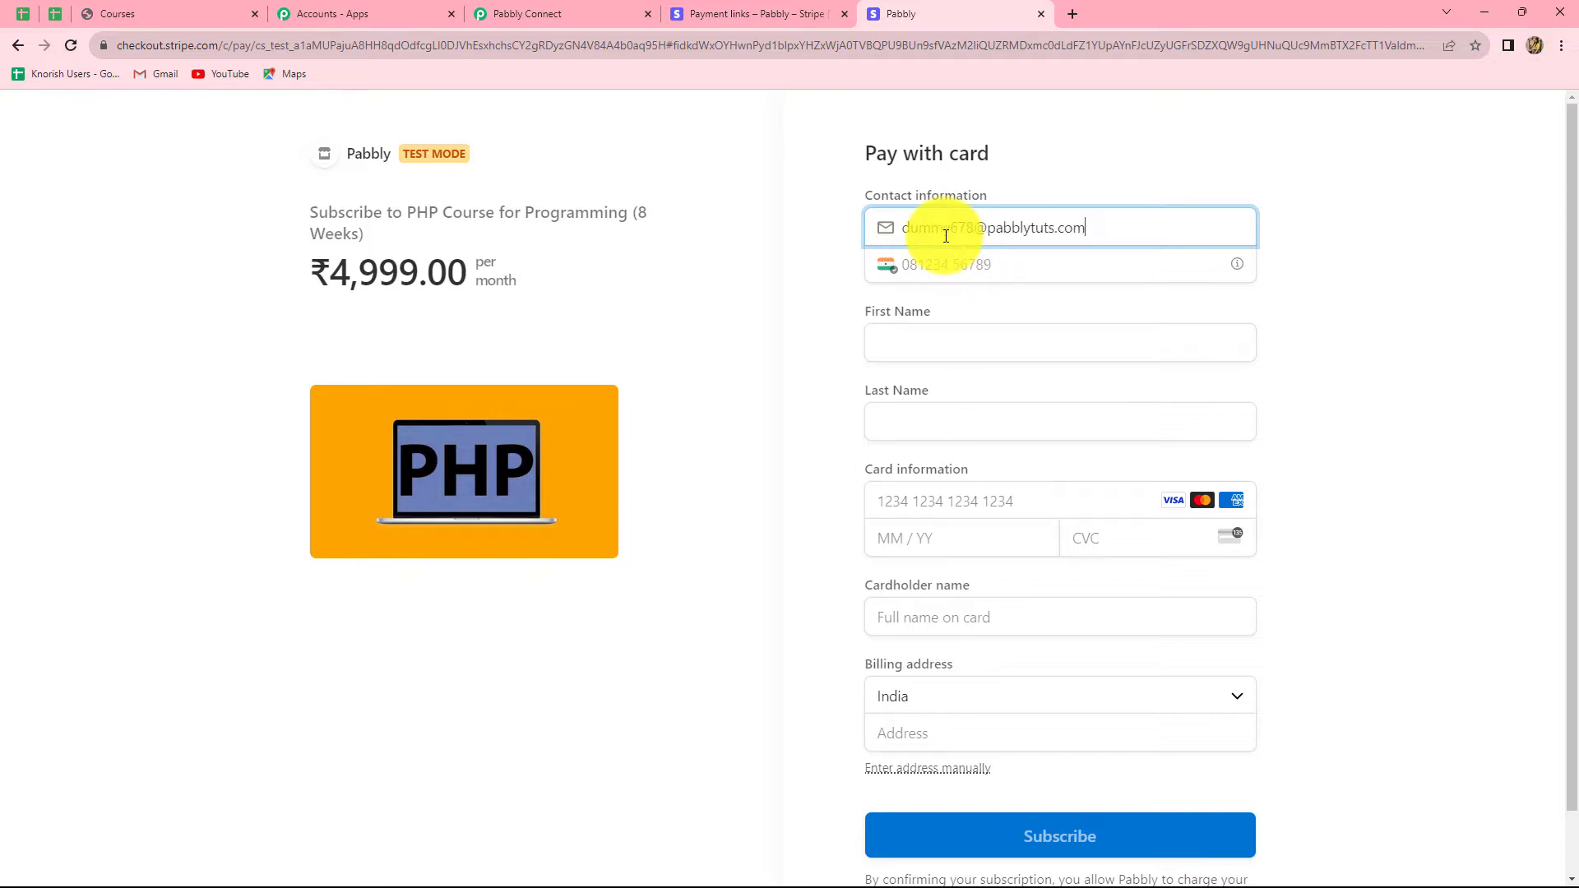
click(954, 268)
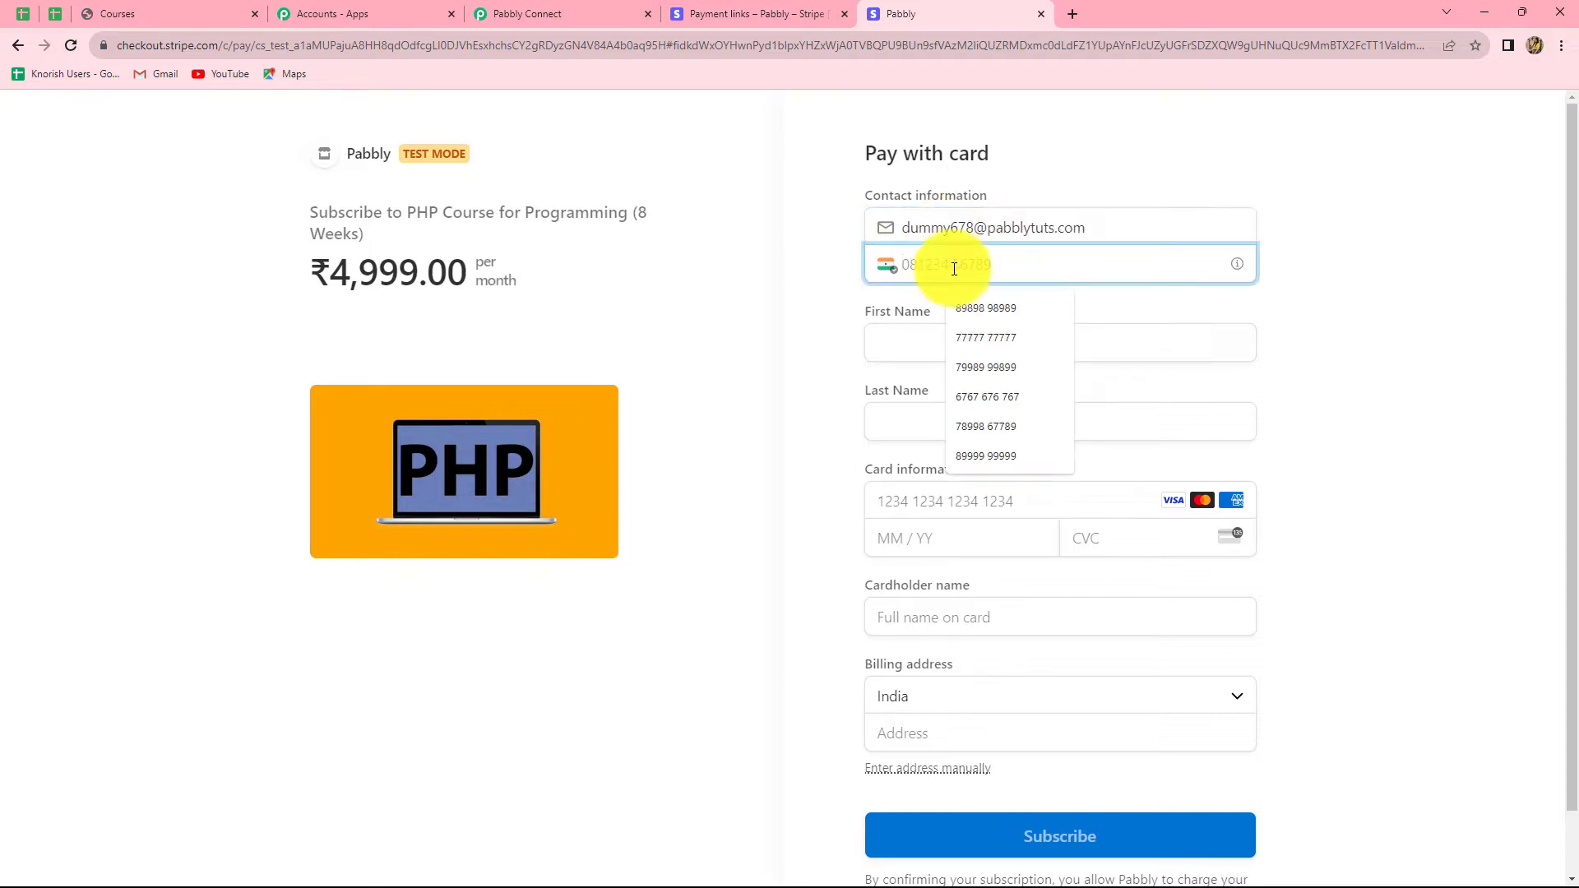
text(9090909090)
click(909, 346)
text(Dummy)
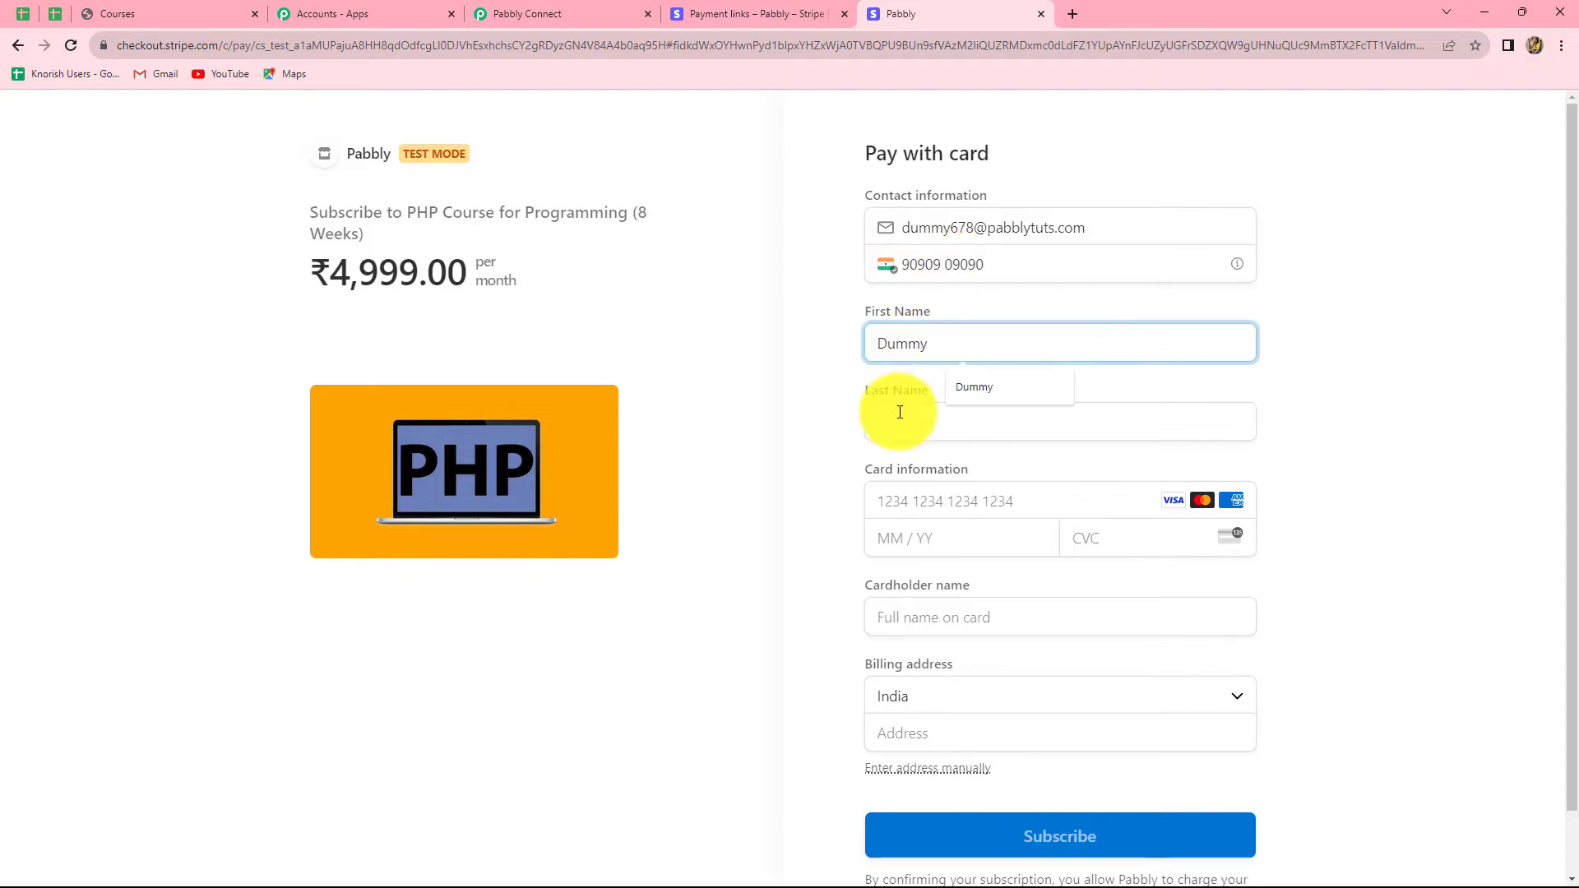
click(900, 413)
click(910, 468)
scroll(910, 469, down, 1)
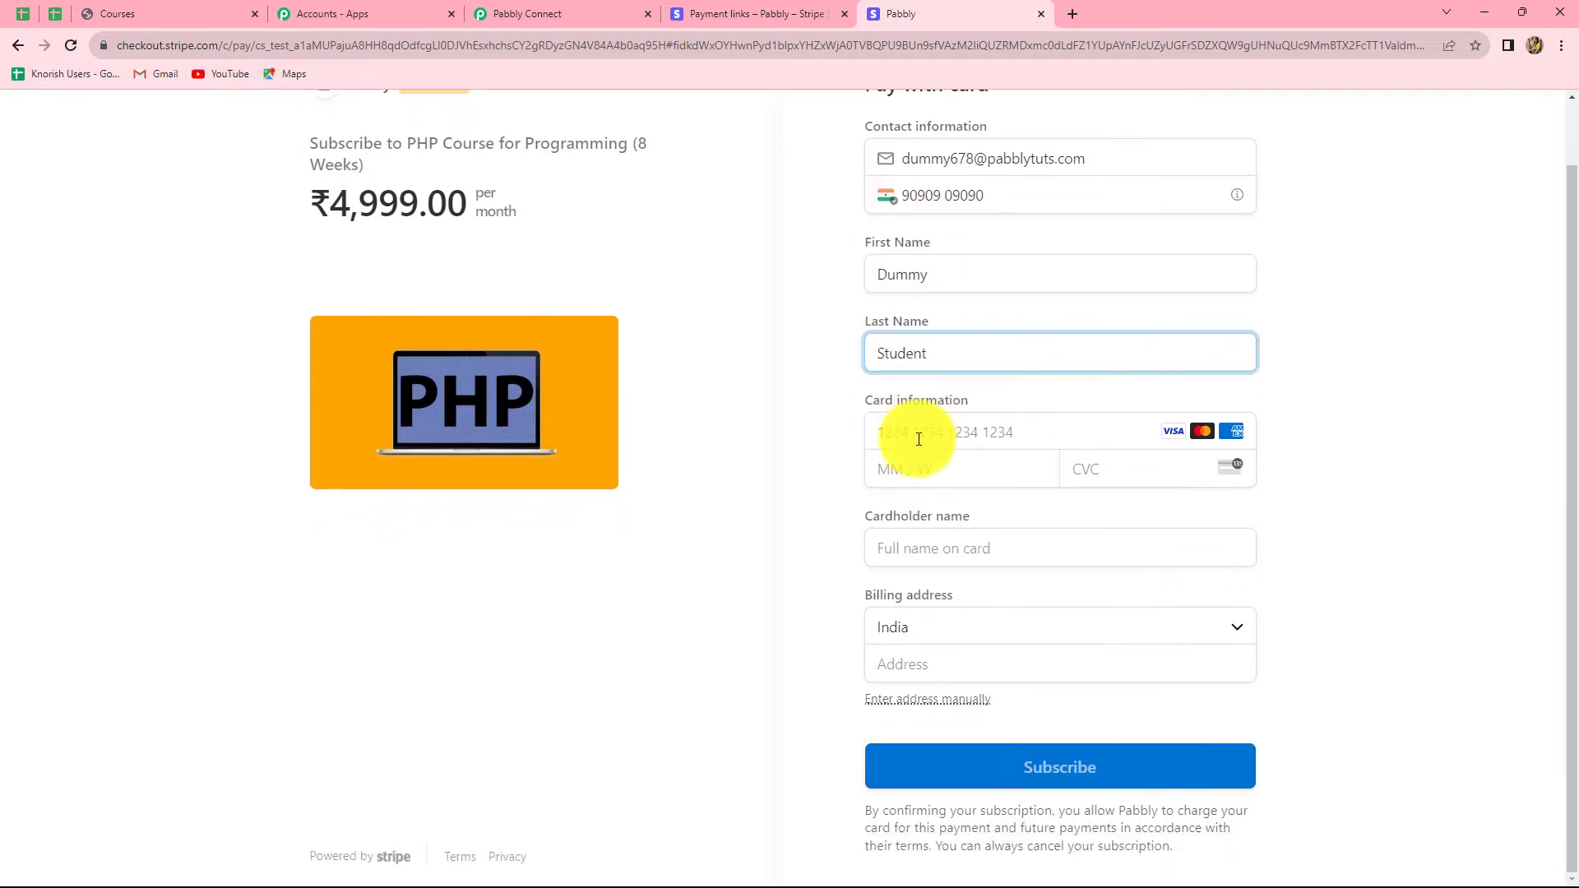
Step: Enter the Stripe test card with expiry 07/35, its security code, and the cardholder name
click(920, 437)
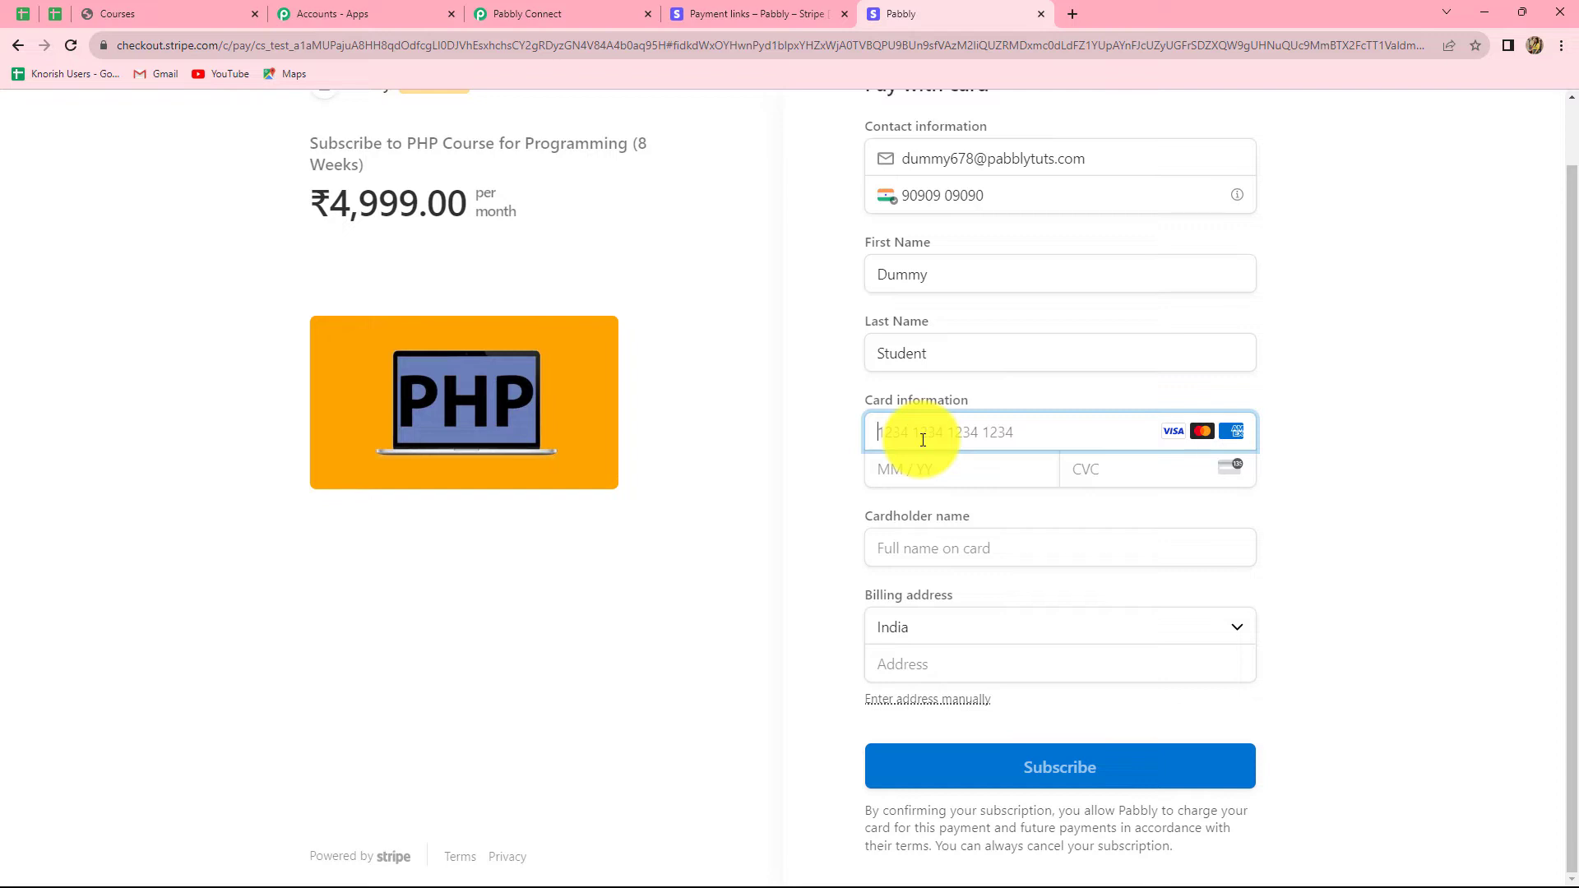
text(4242424242424242)
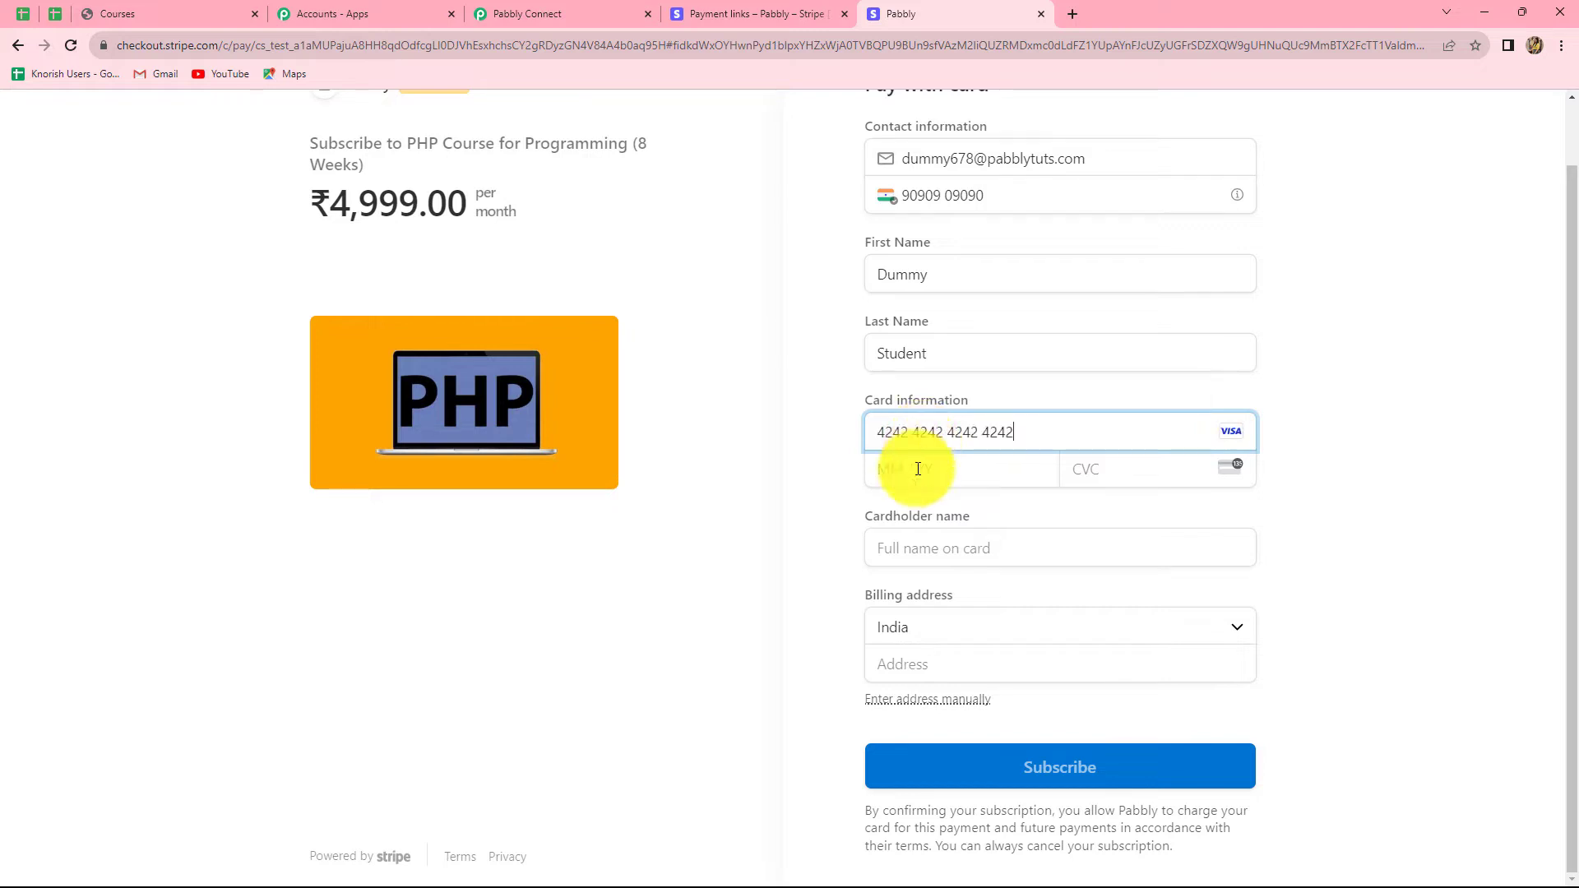
click(918, 469)
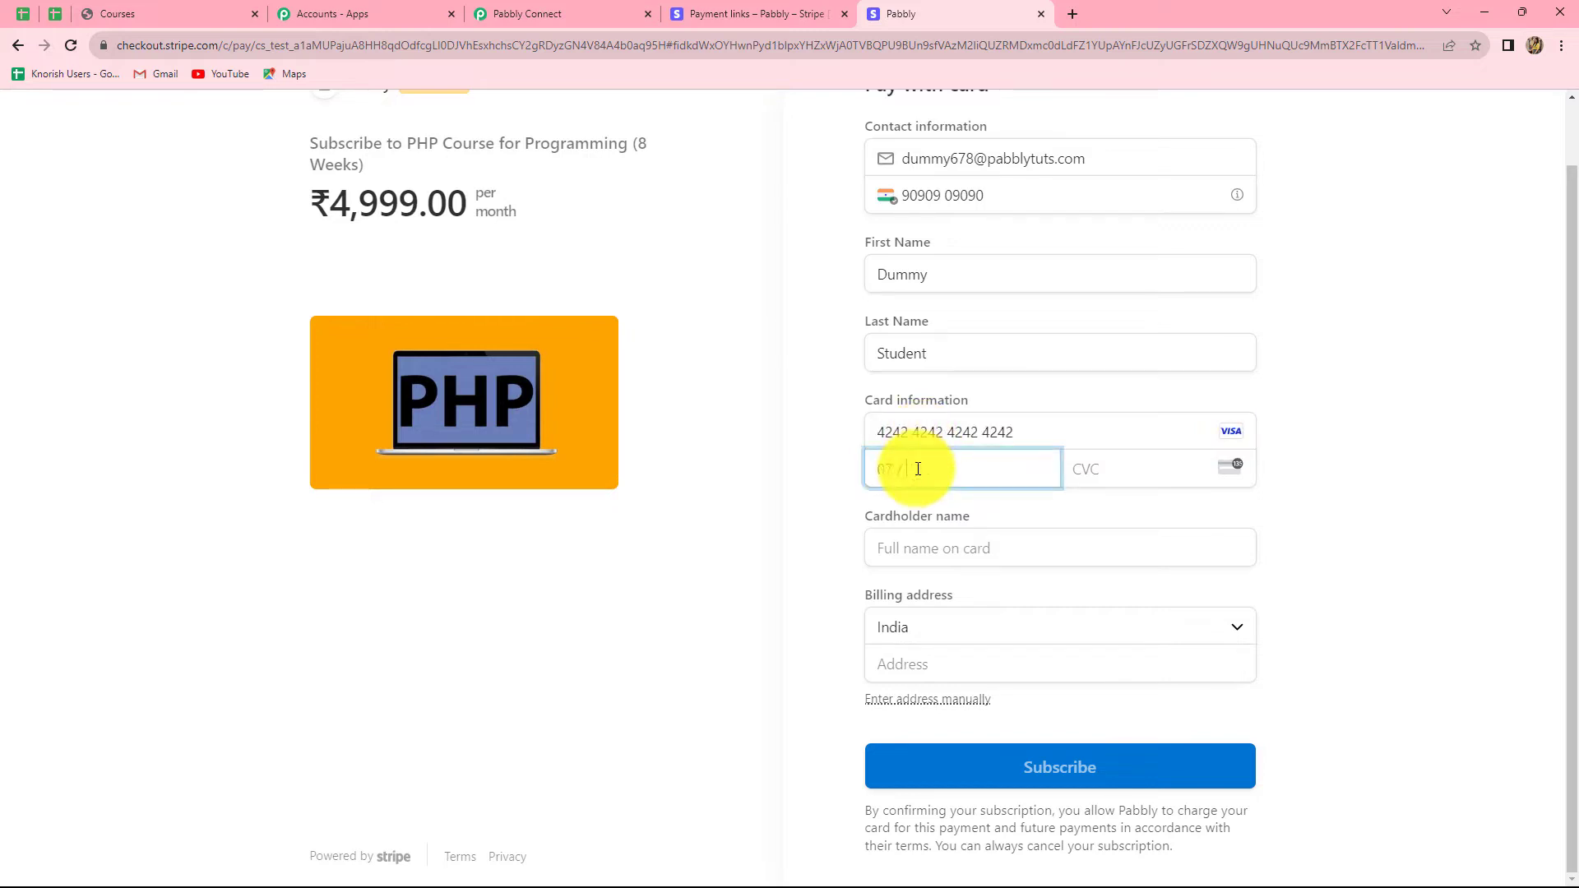
text(07 / 35)
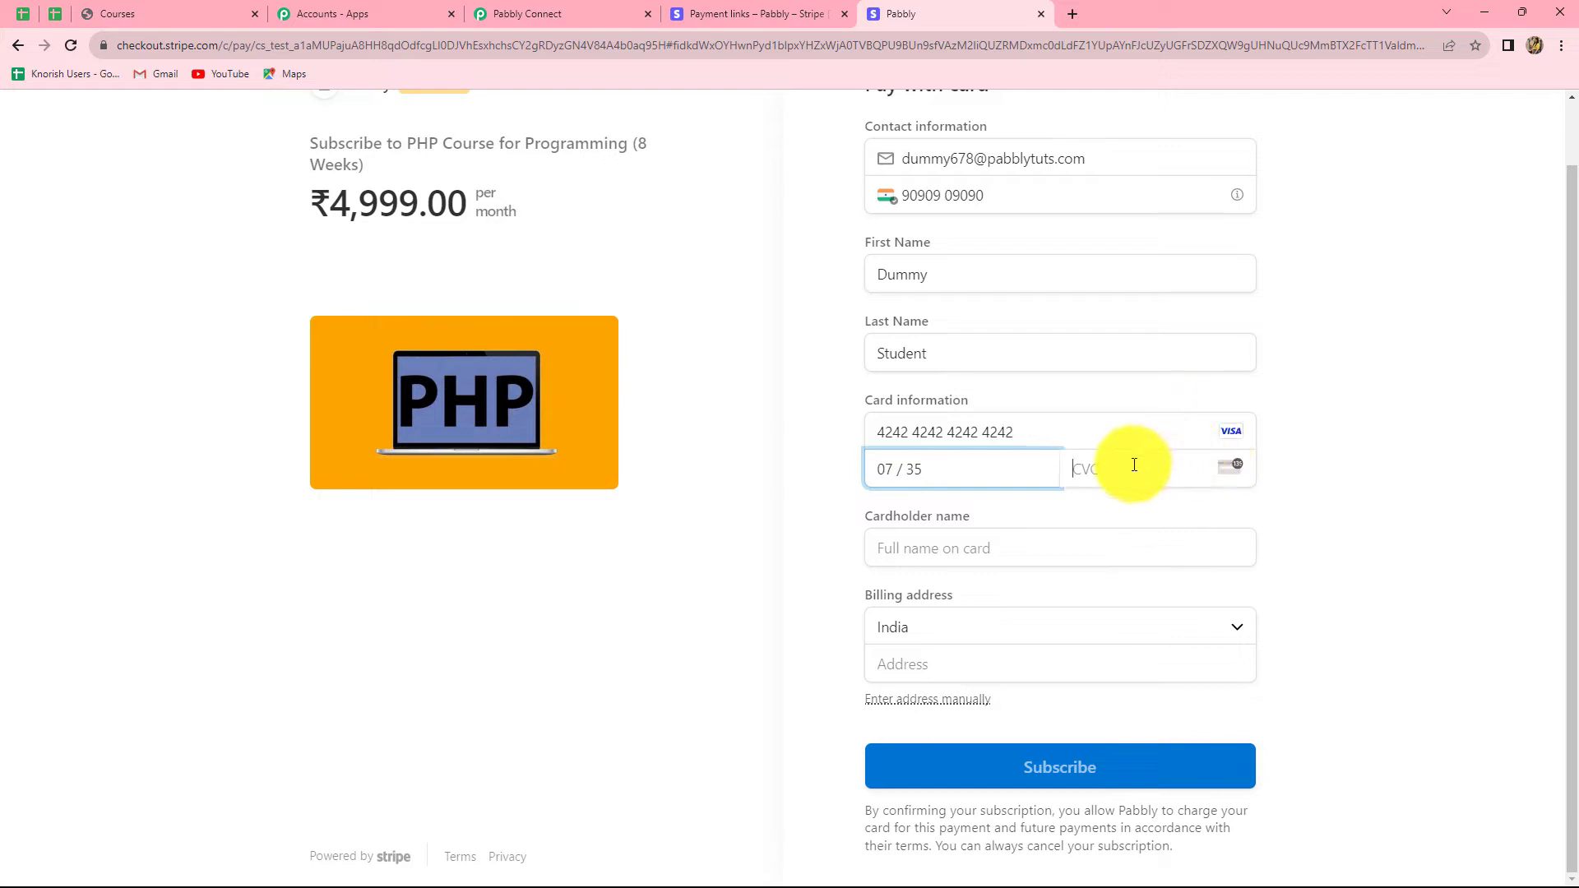
click(1135, 465)
text(789)
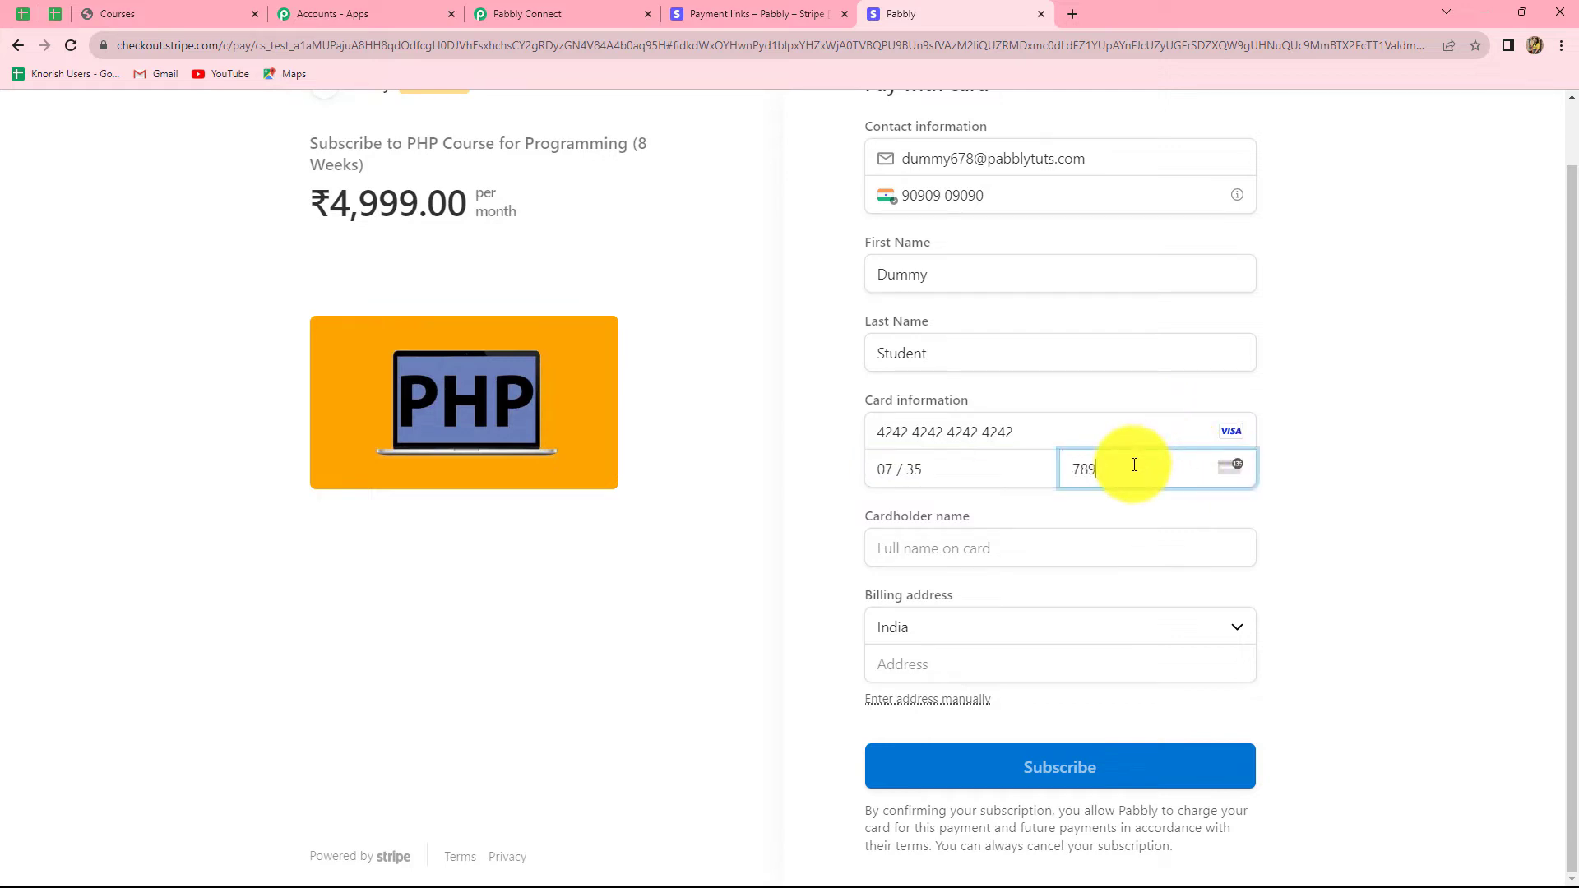
click(998, 546)
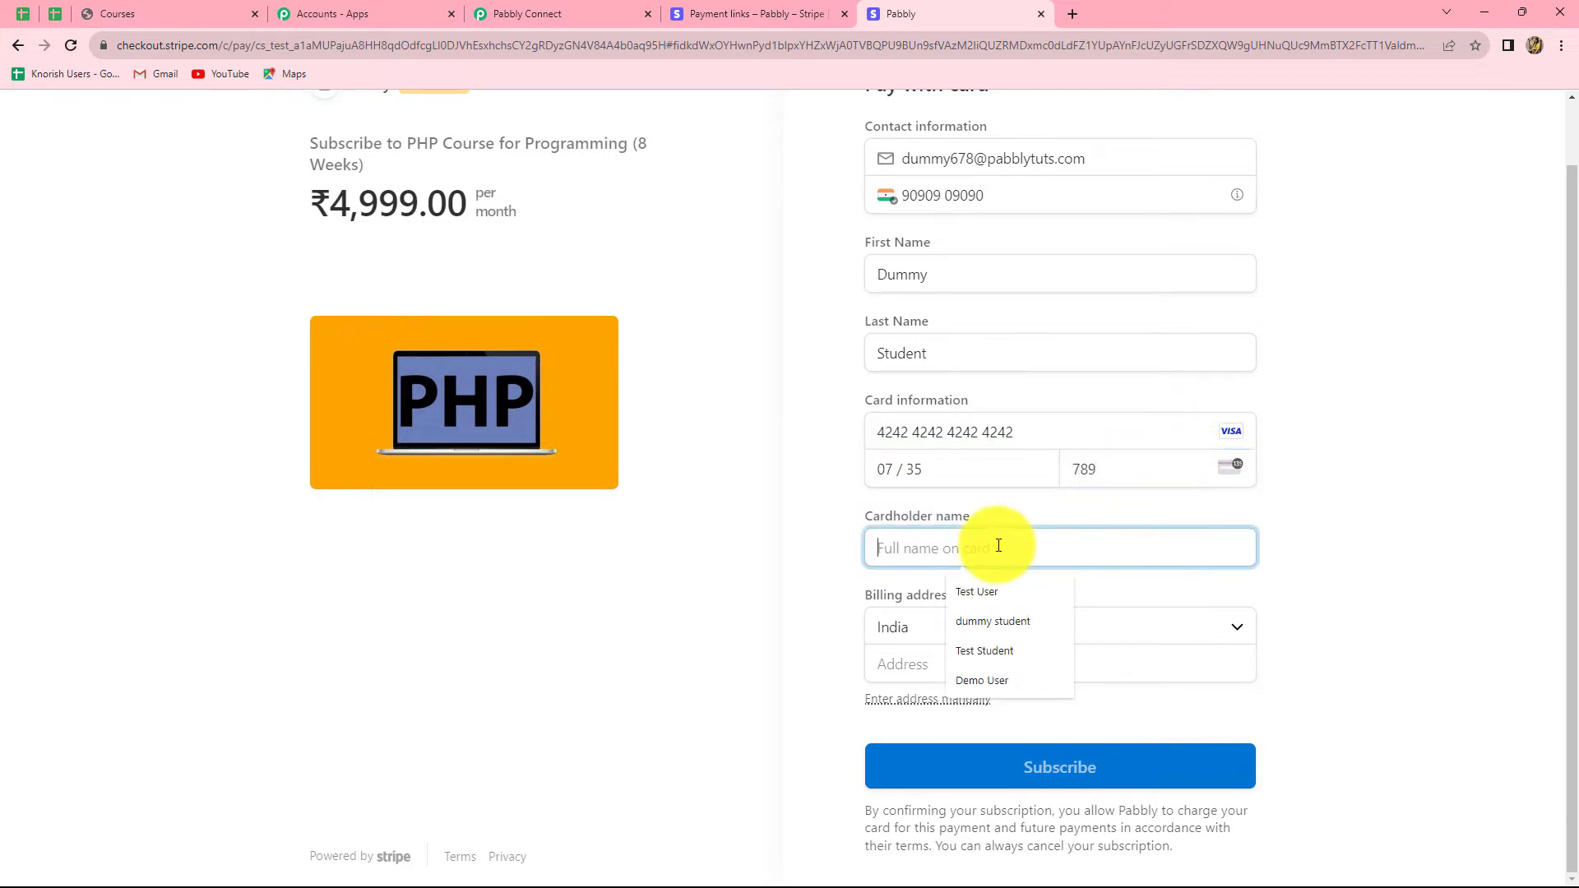
text(Dummy Student)
Step: Complete the billing address with India as country, pick the state, and submit the subscription
click(900, 627)
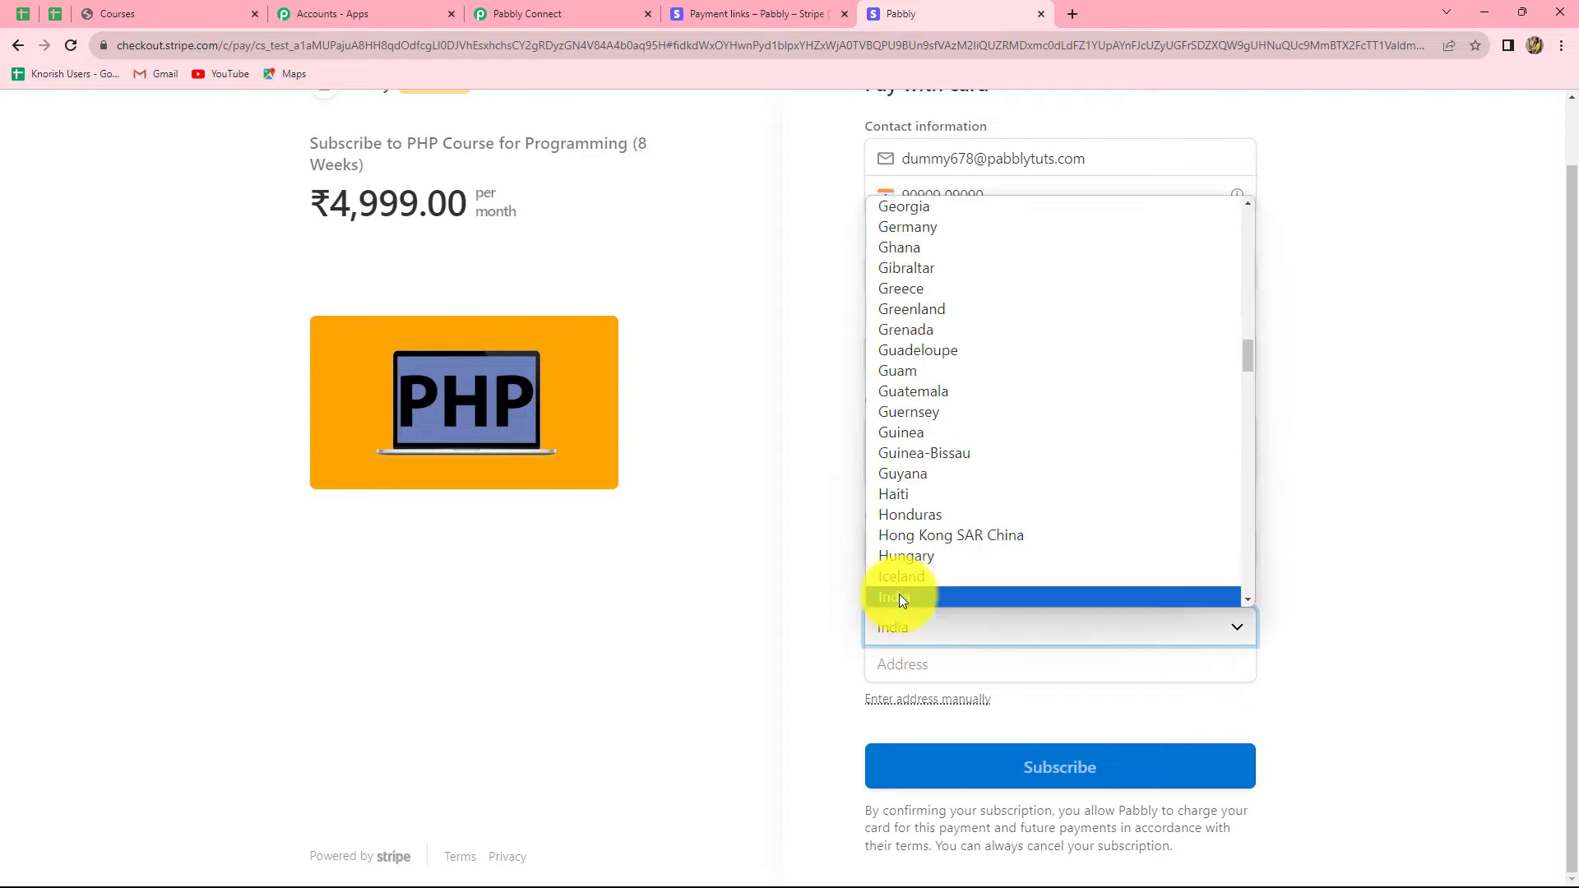
click(901, 593)
click(978, 667)
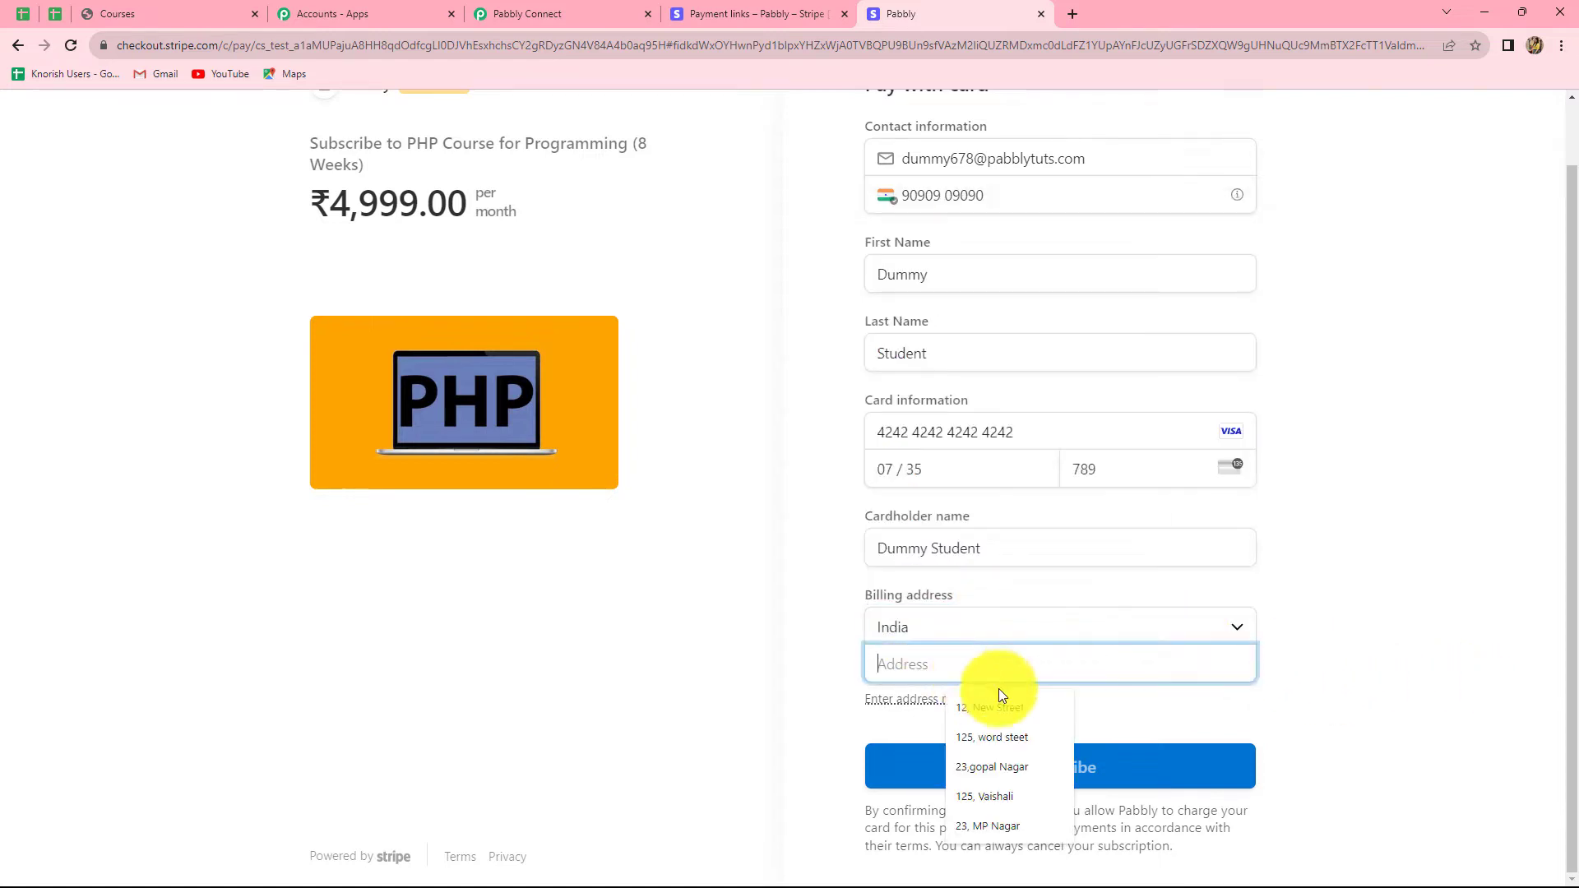
click(999, 709)
click(913, 739)
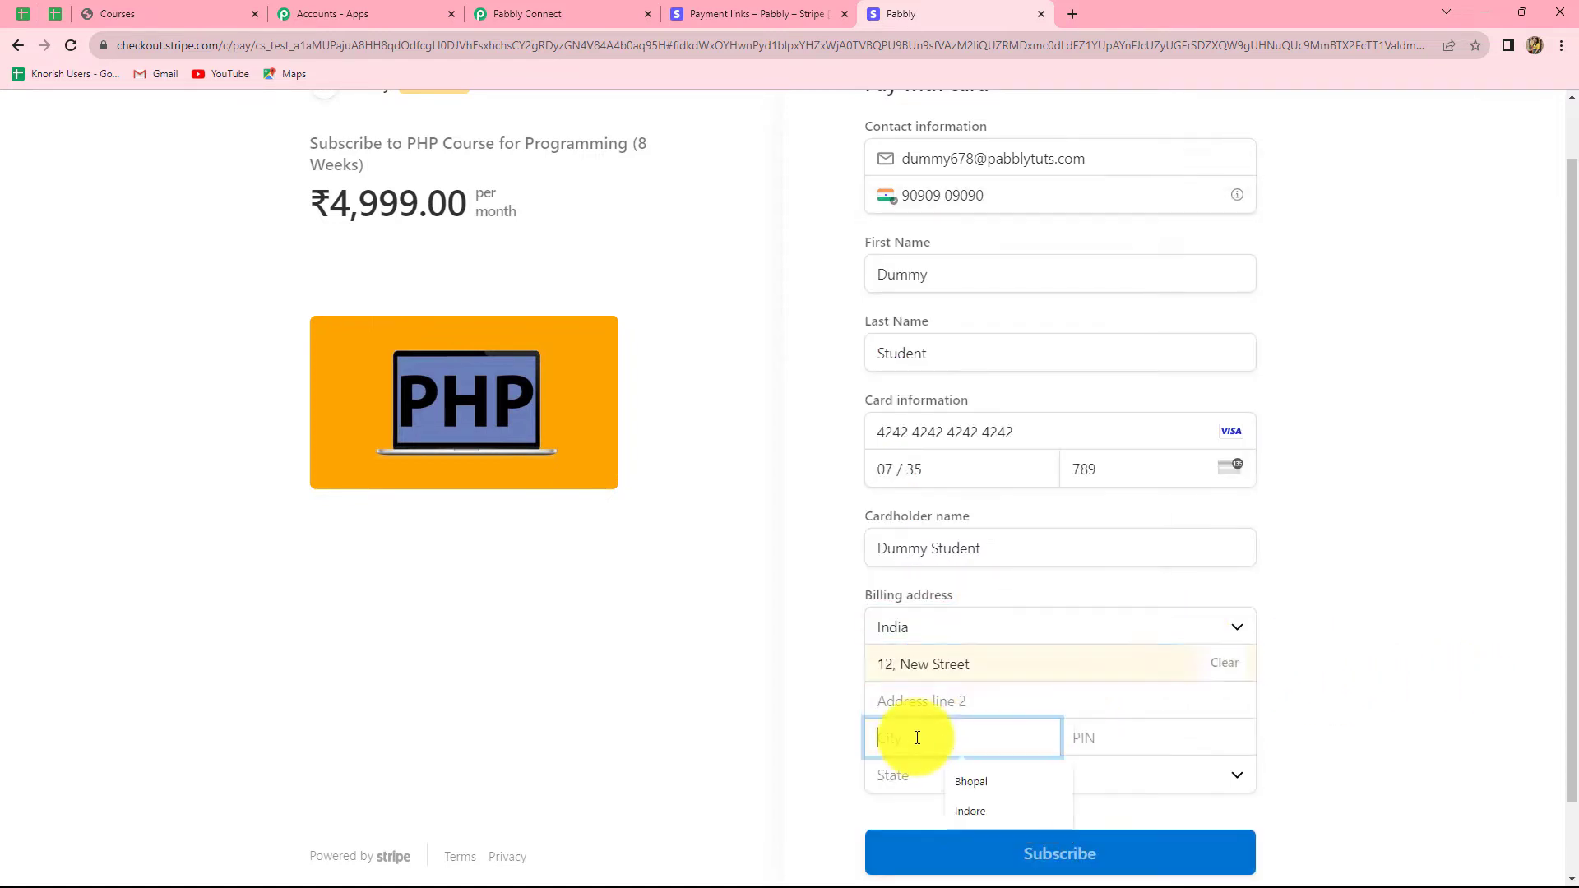
click(987, 783)
click(1100, 737)
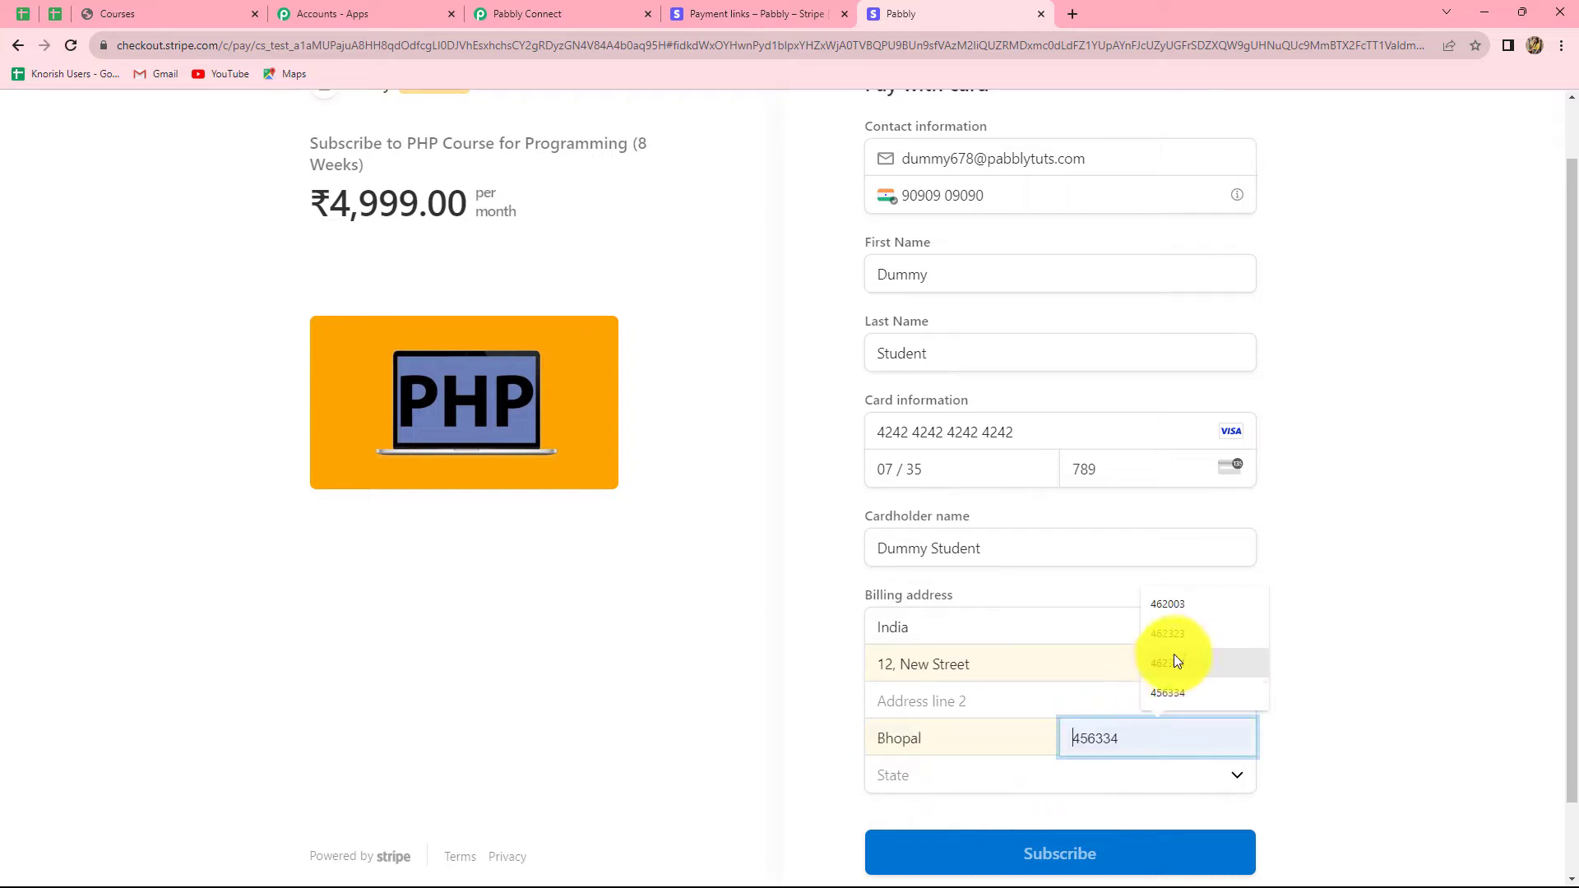
click(1167, 608)
click(921, 771)
click(936, 742)
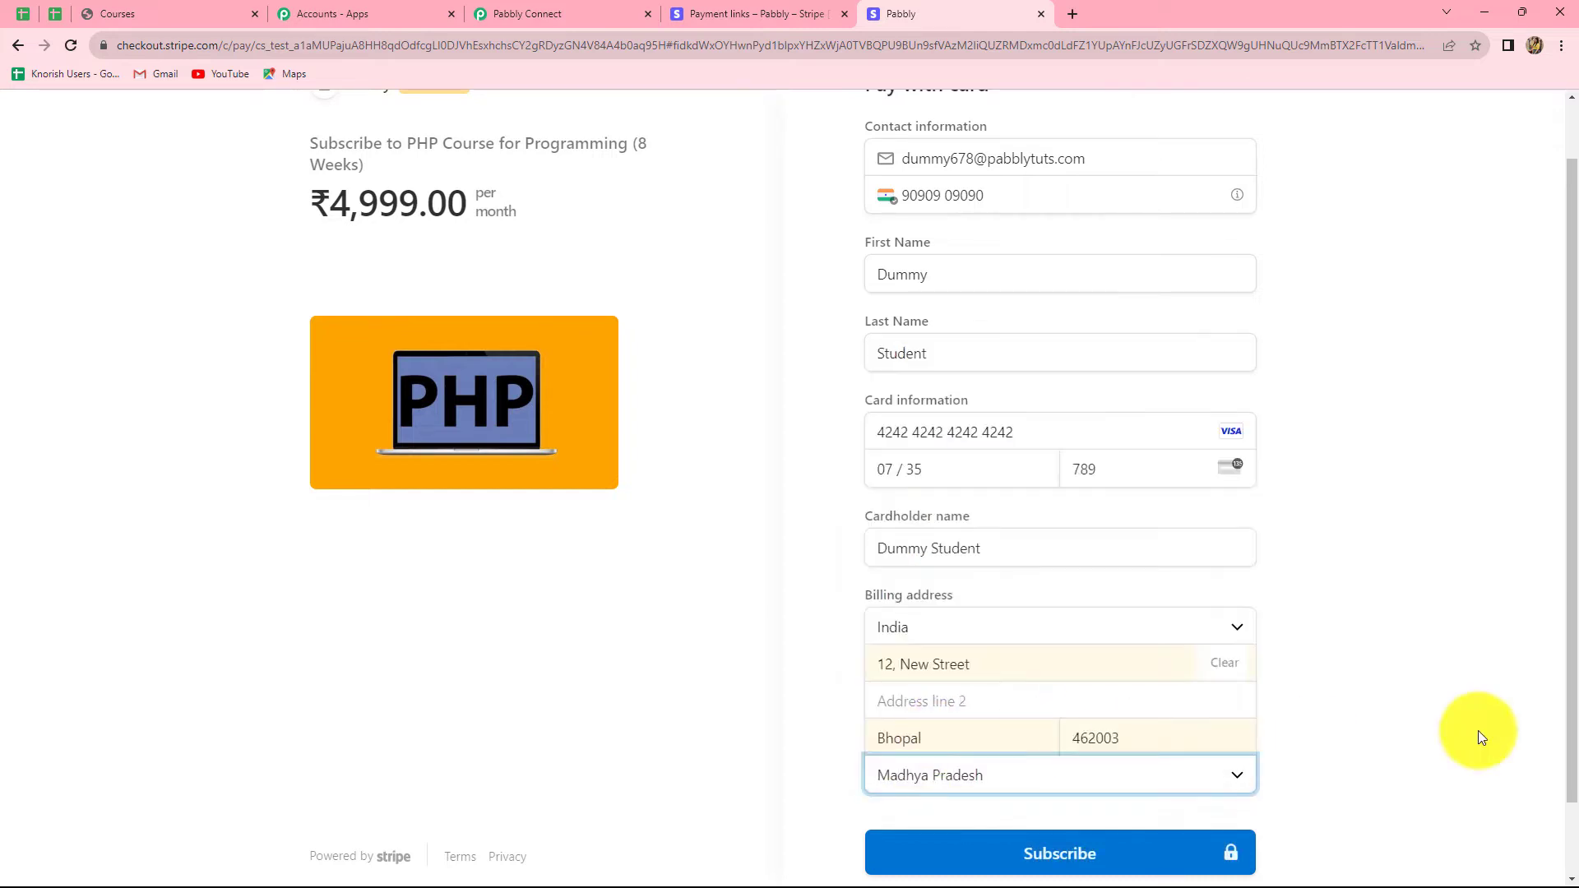
scroll(1523, 695, up, 1)
scroll(1523, 693, down, 2)
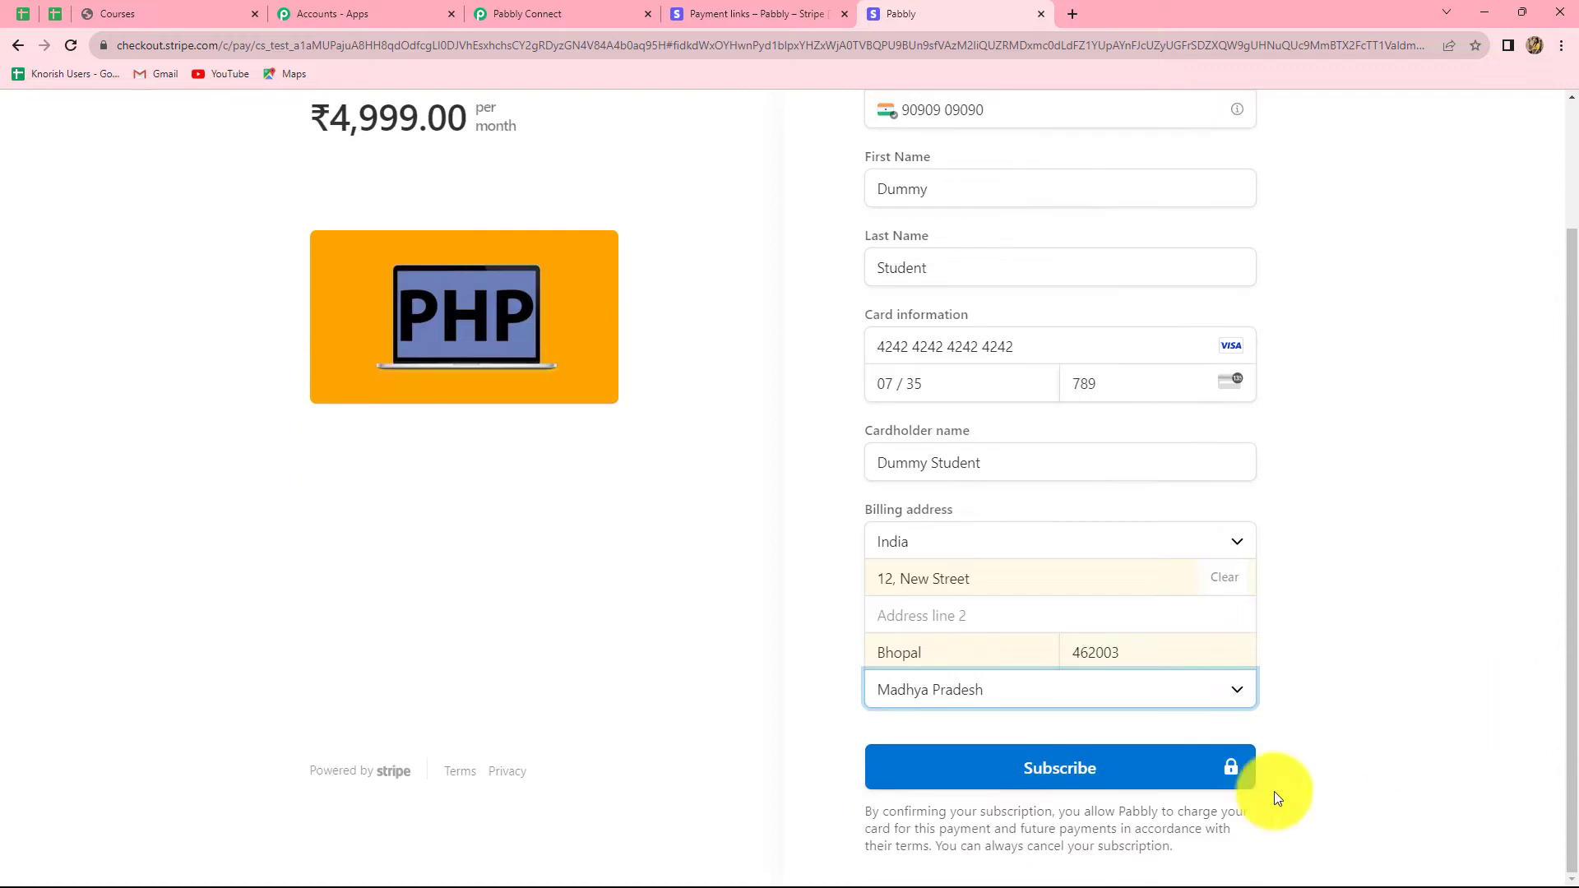
click(1082, 766)
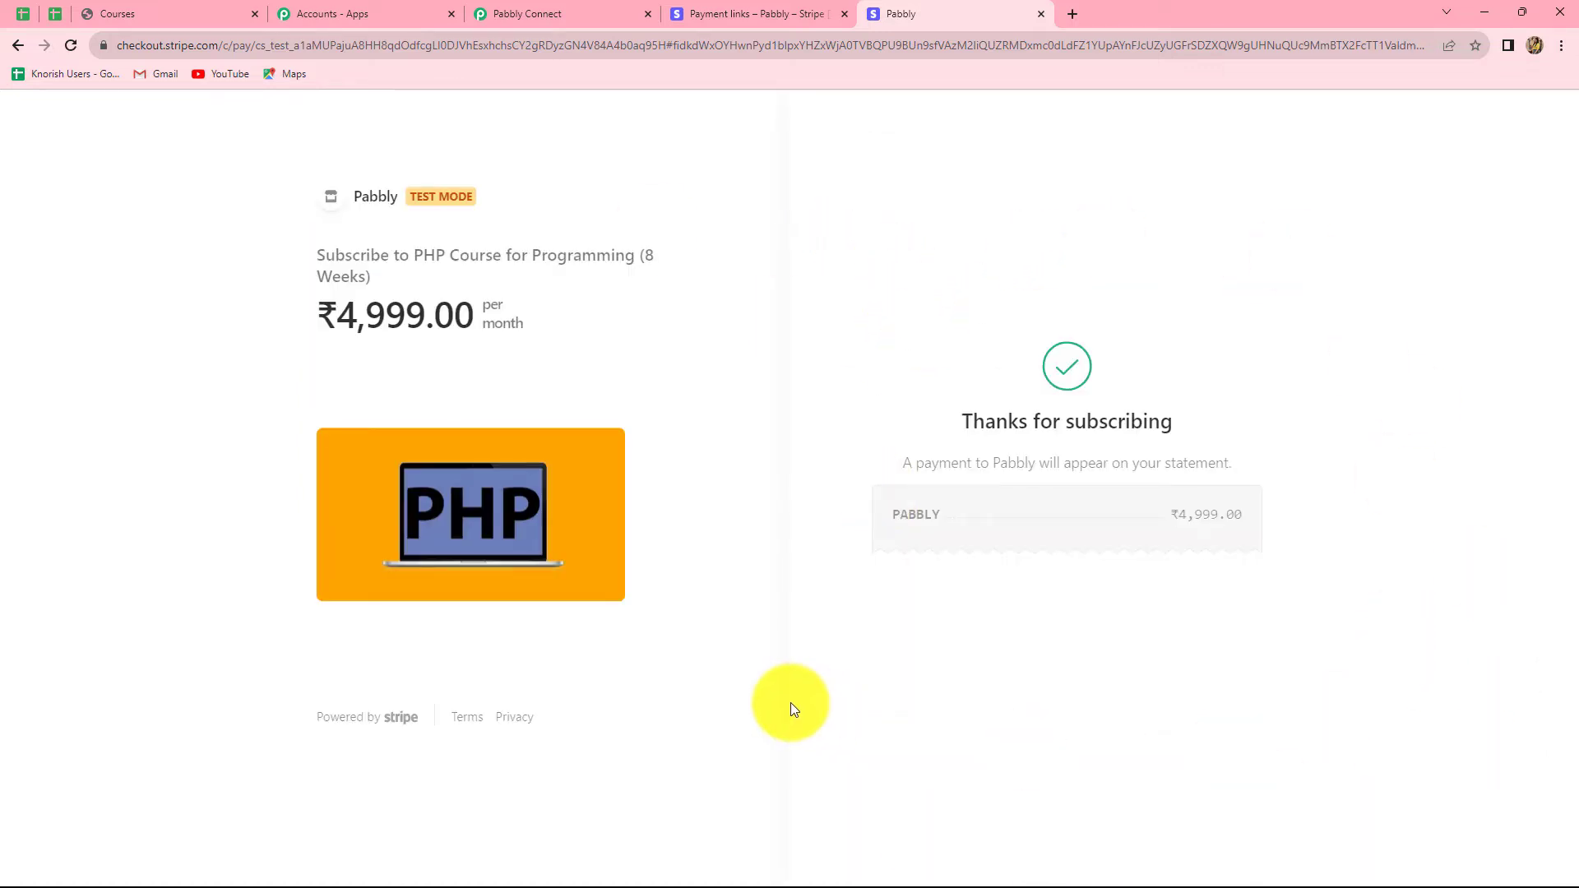
Step: Review the Pabbly trigger's received checkout data, including First Name and Last Name fields, then return to Stripe
click(581, 7)
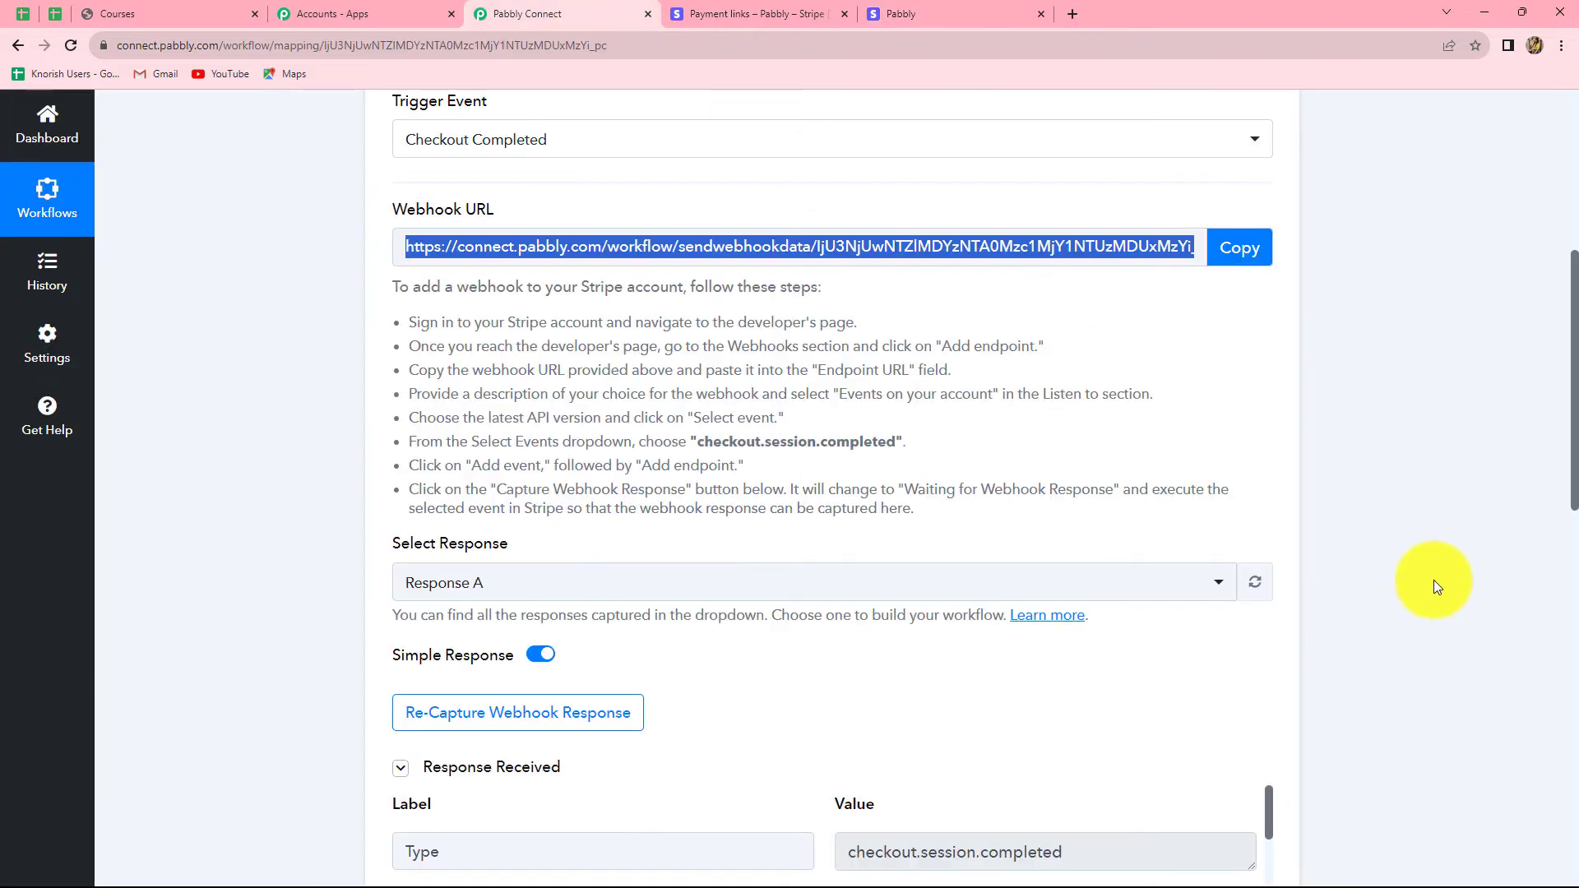
scroll(1435, 579, down, 10)
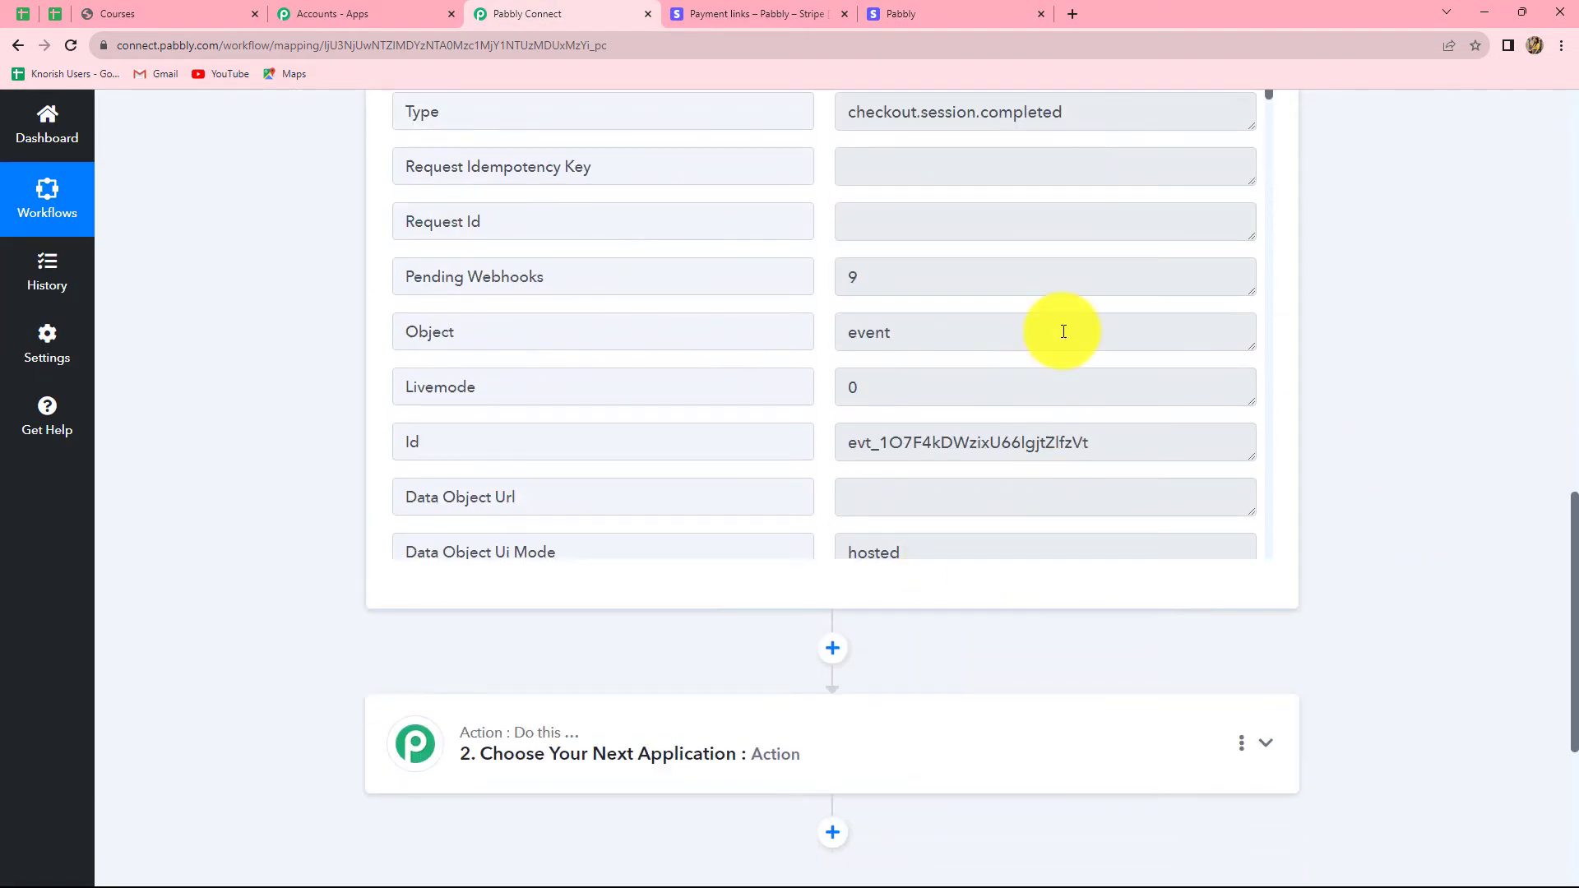
scroll(1059, 329, up, 2)
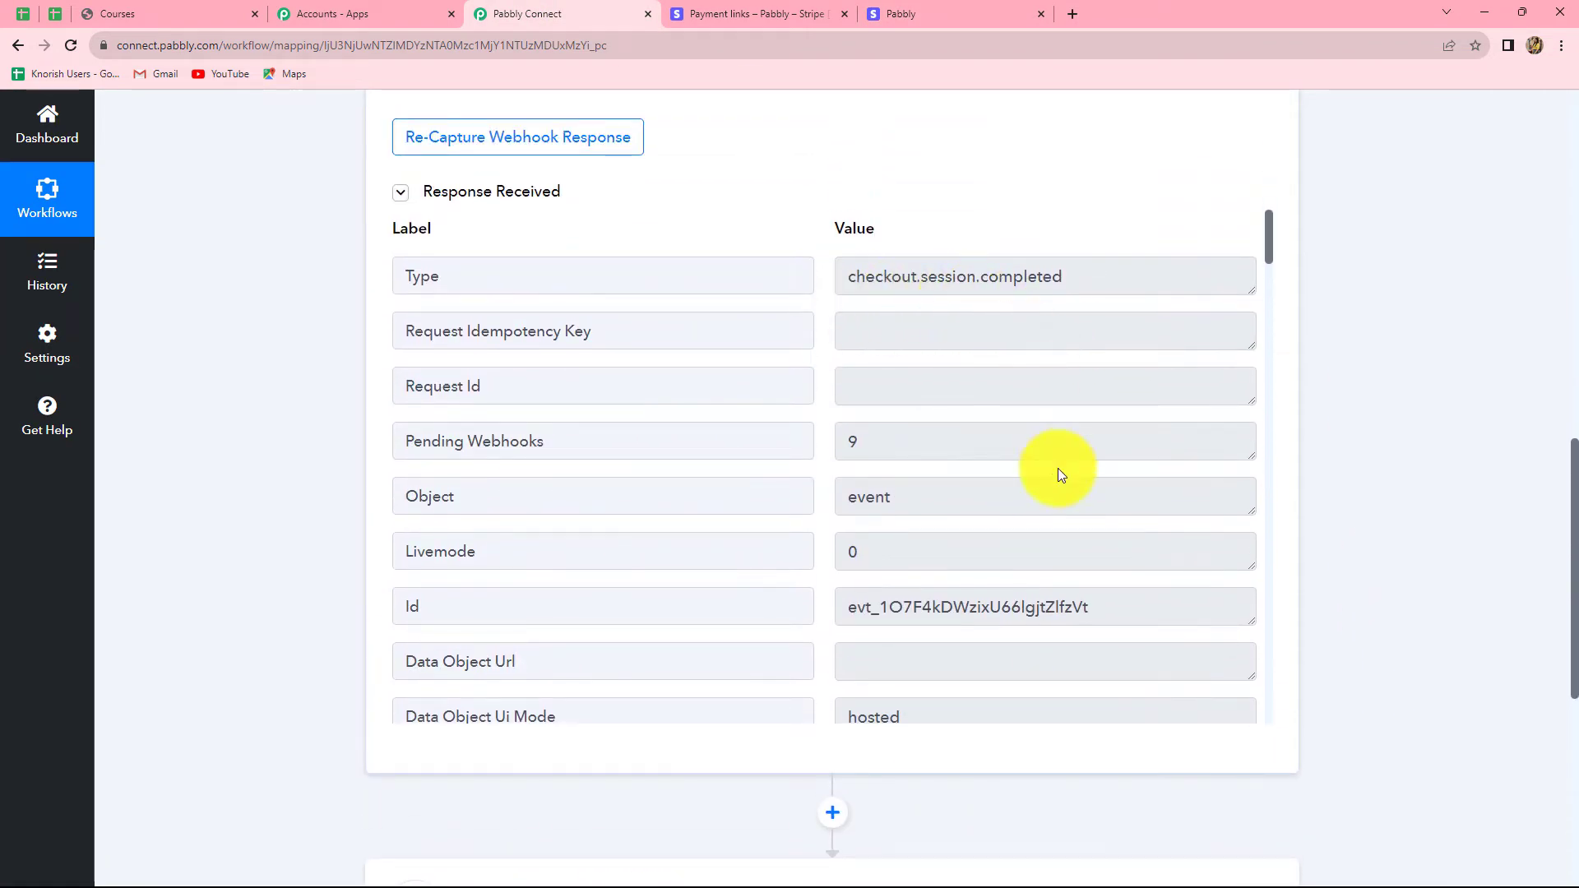
scroll(1060, 468, down, 10)
scroll(1059, 469, up, 3)
scroll(1059, 469, down, 3)
scroll(1059, 469, down, 20)
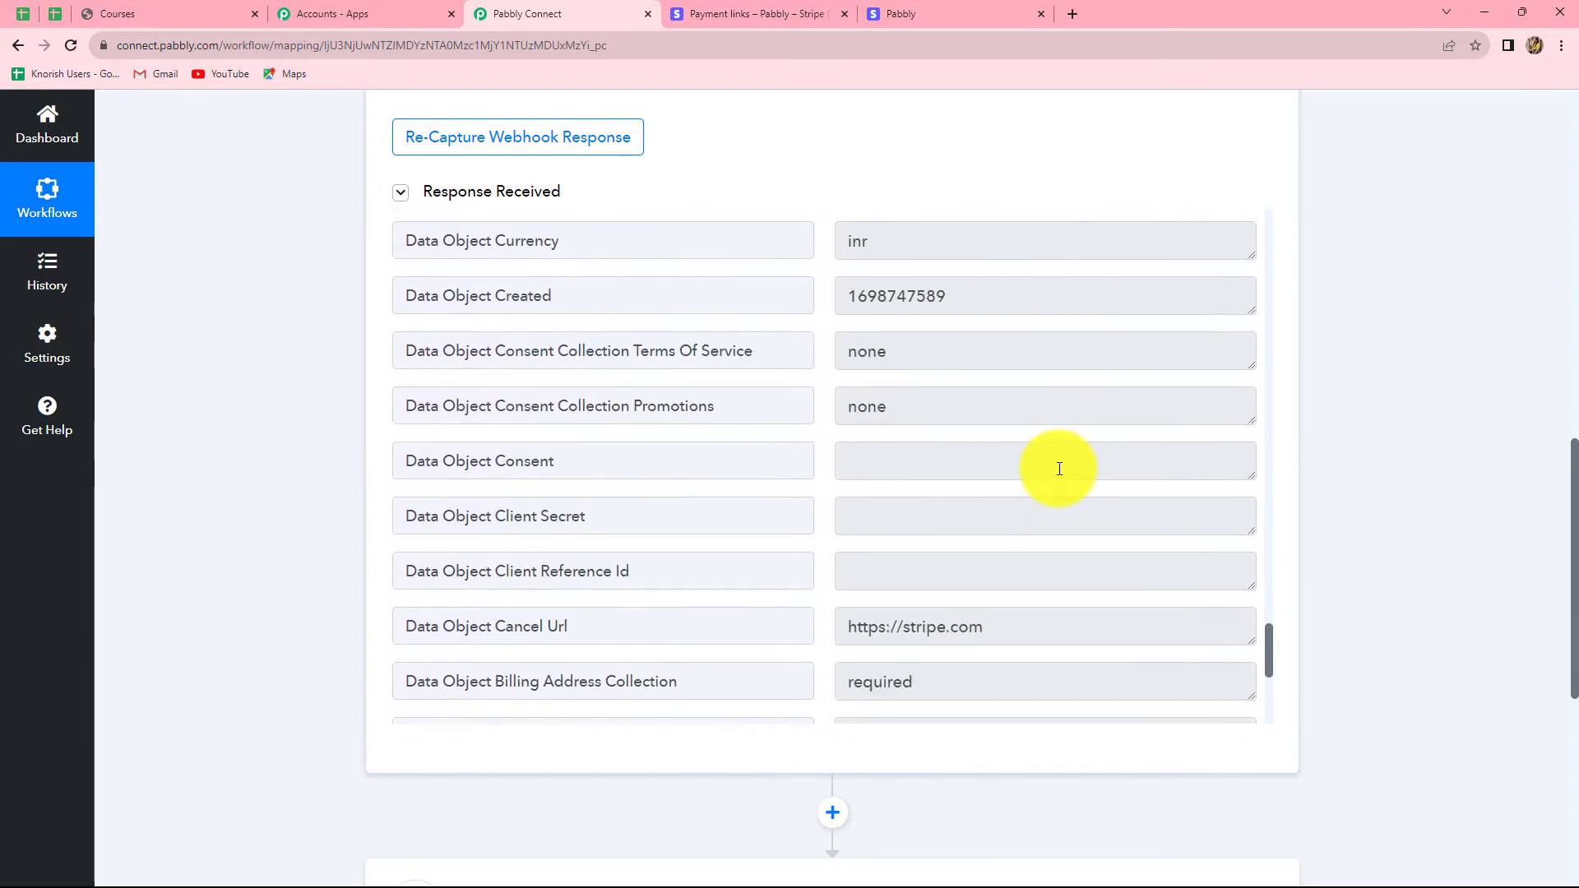
scroll(1059, 469, up, 12)
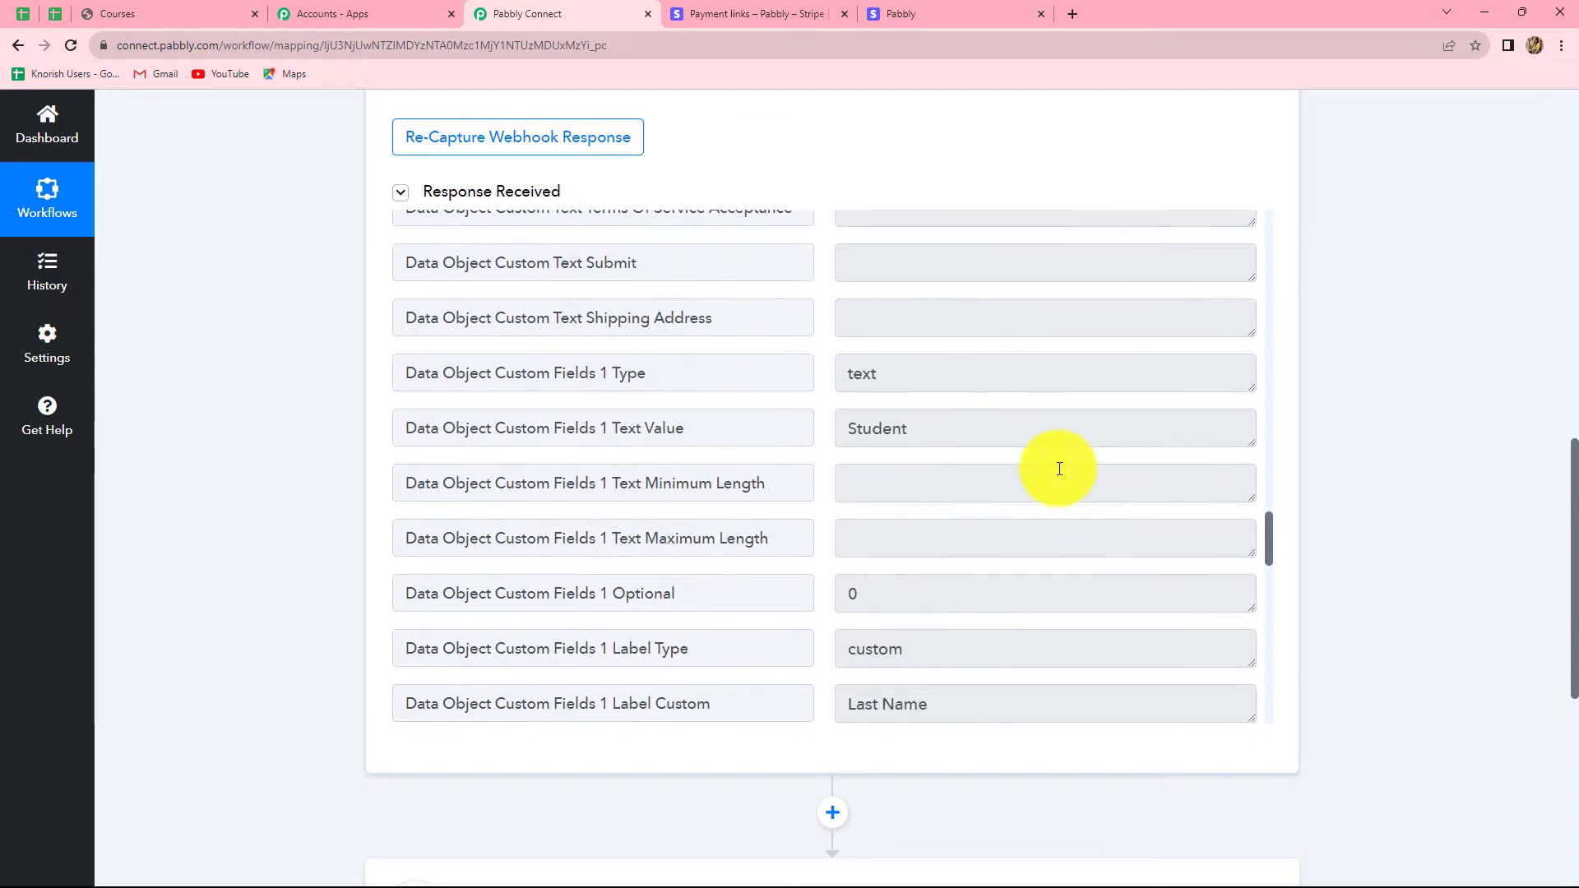
scroll(1059, 469, up, 8)
scroll(1011, 575, down, 11)
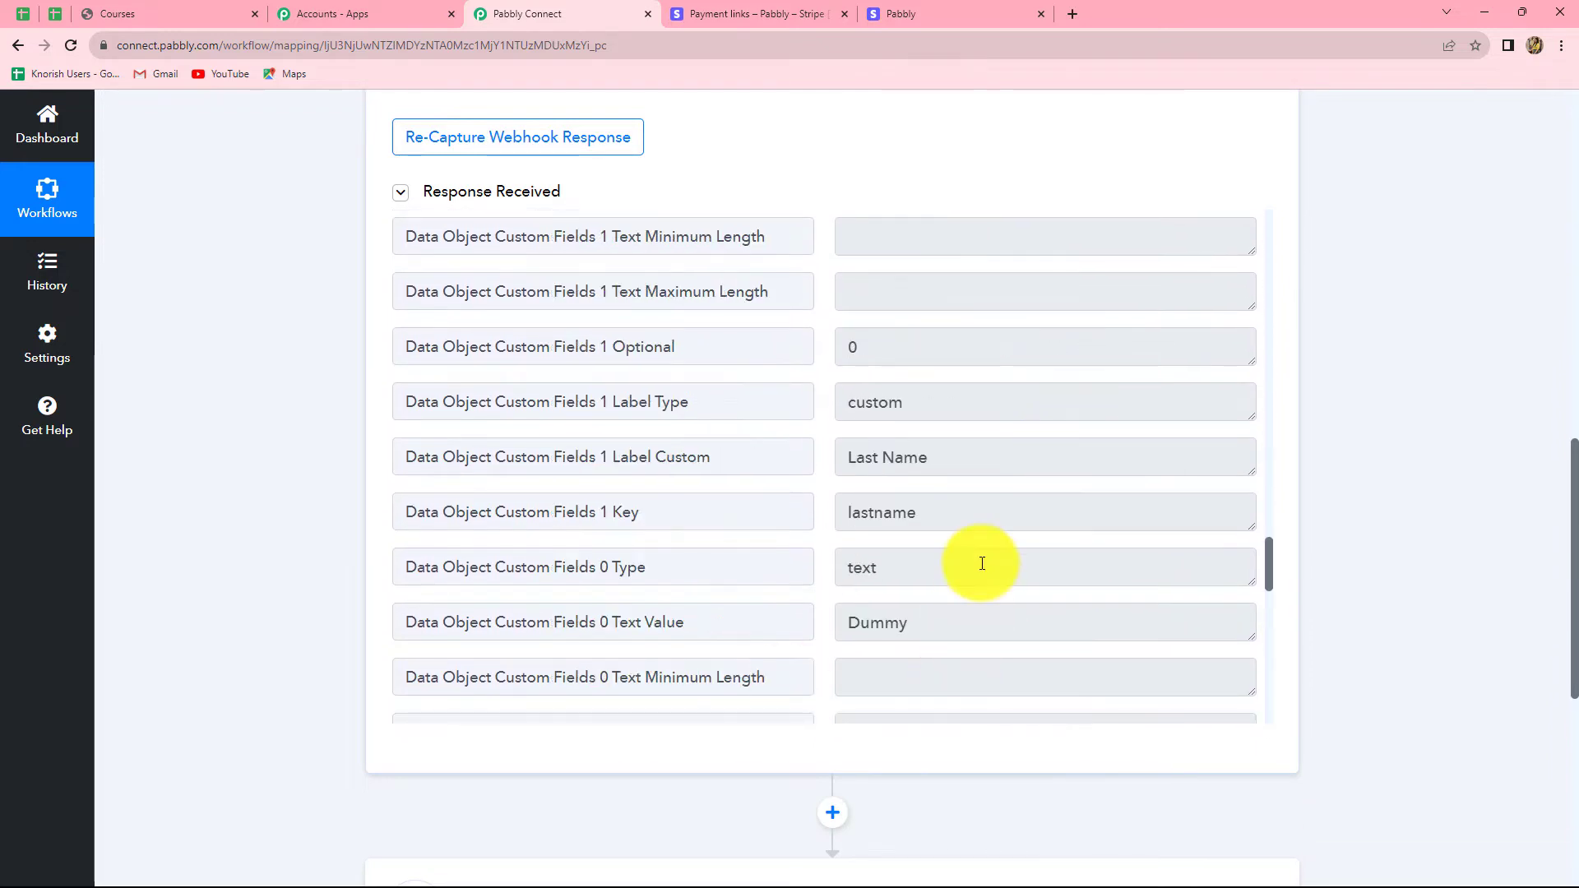
scroll(1493, 547, down, 2)
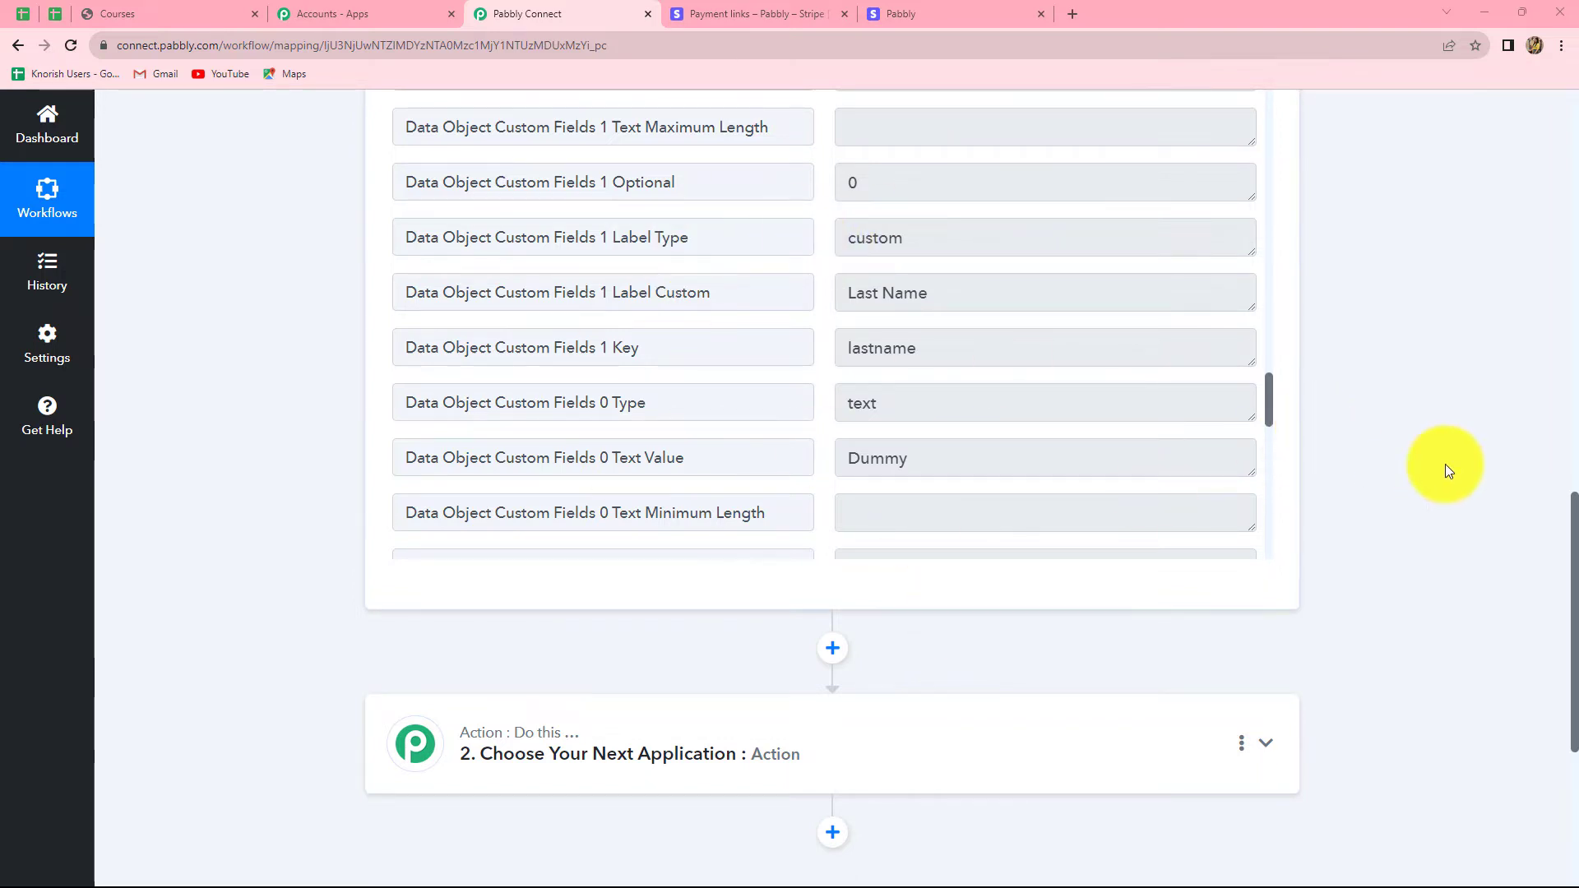
scroll(1431, 494, down, 4)
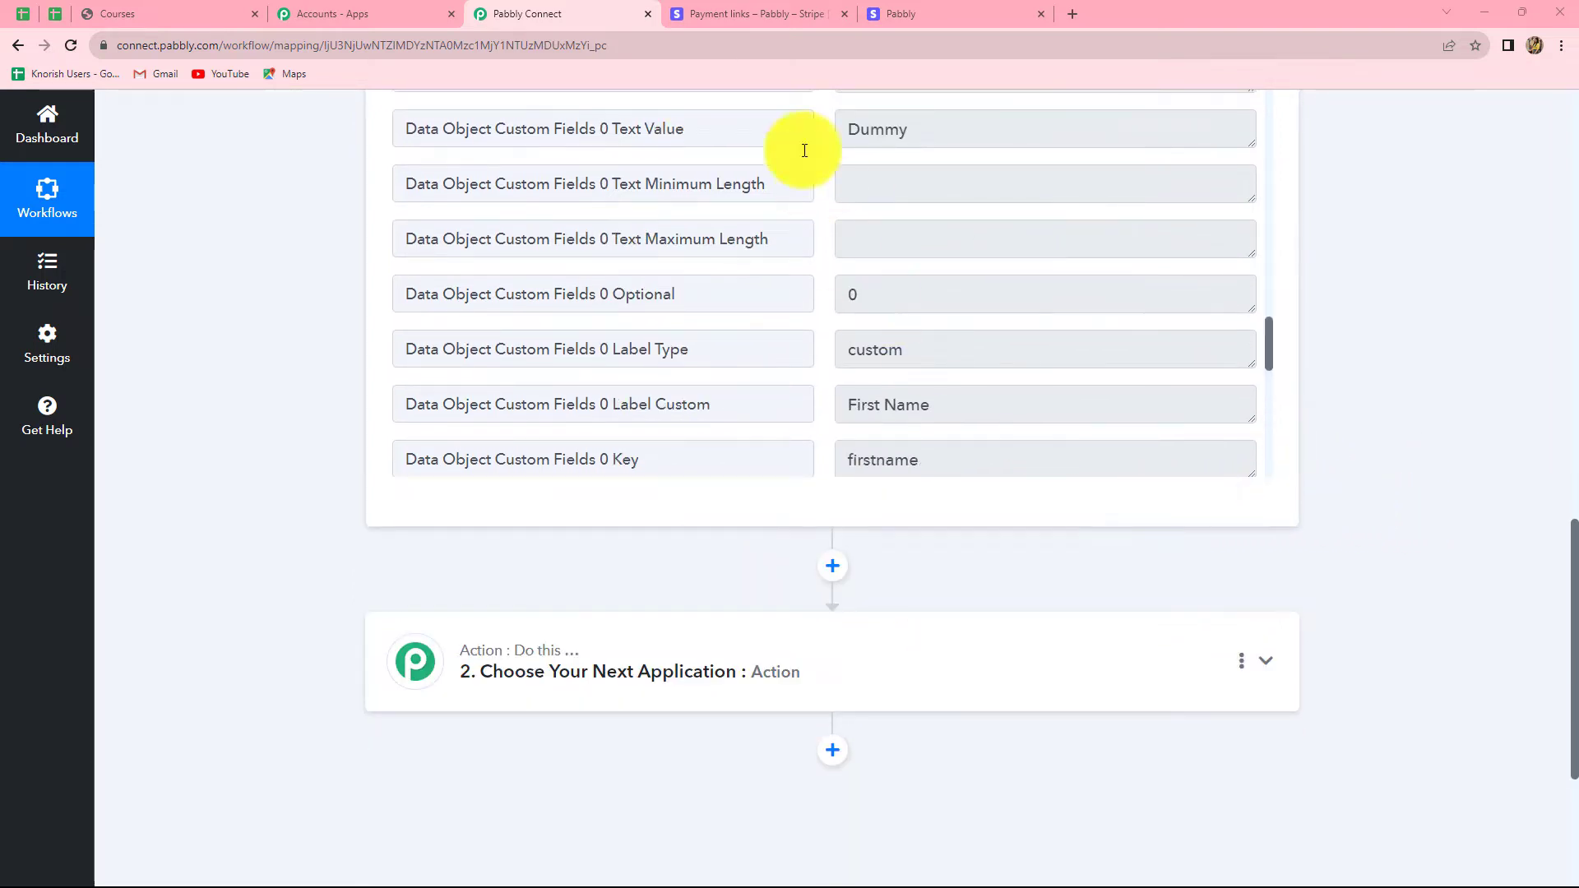
click(755, 11)
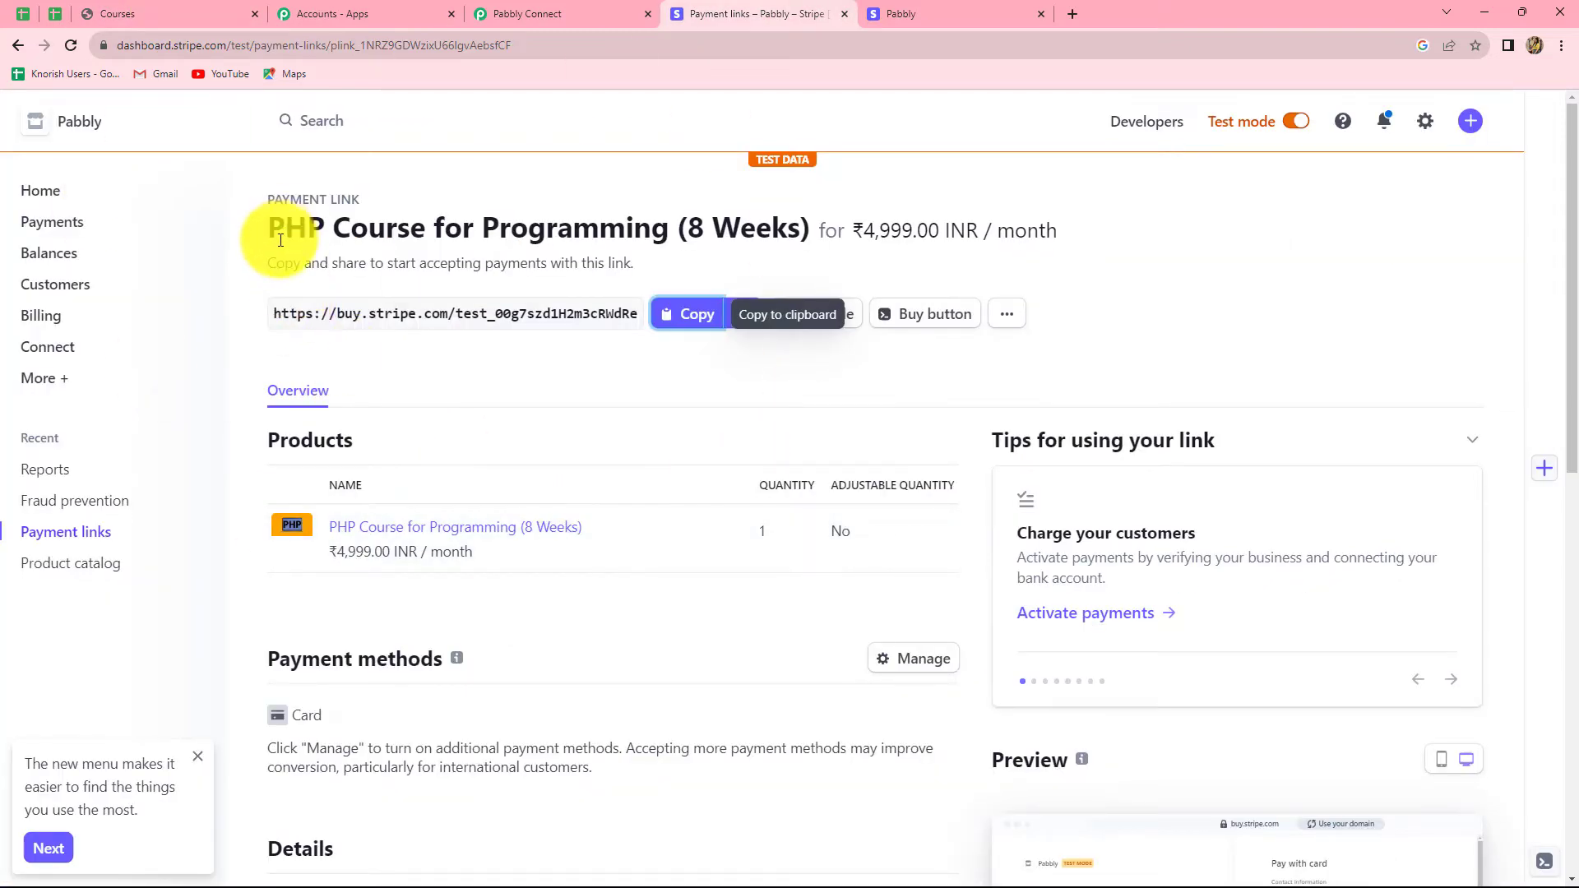
Step: Look over the 'PHP Course for Programming (8 Weeks)' payment link title in Stripe
drag(271, 228, 673, 249)
click(290, 464)
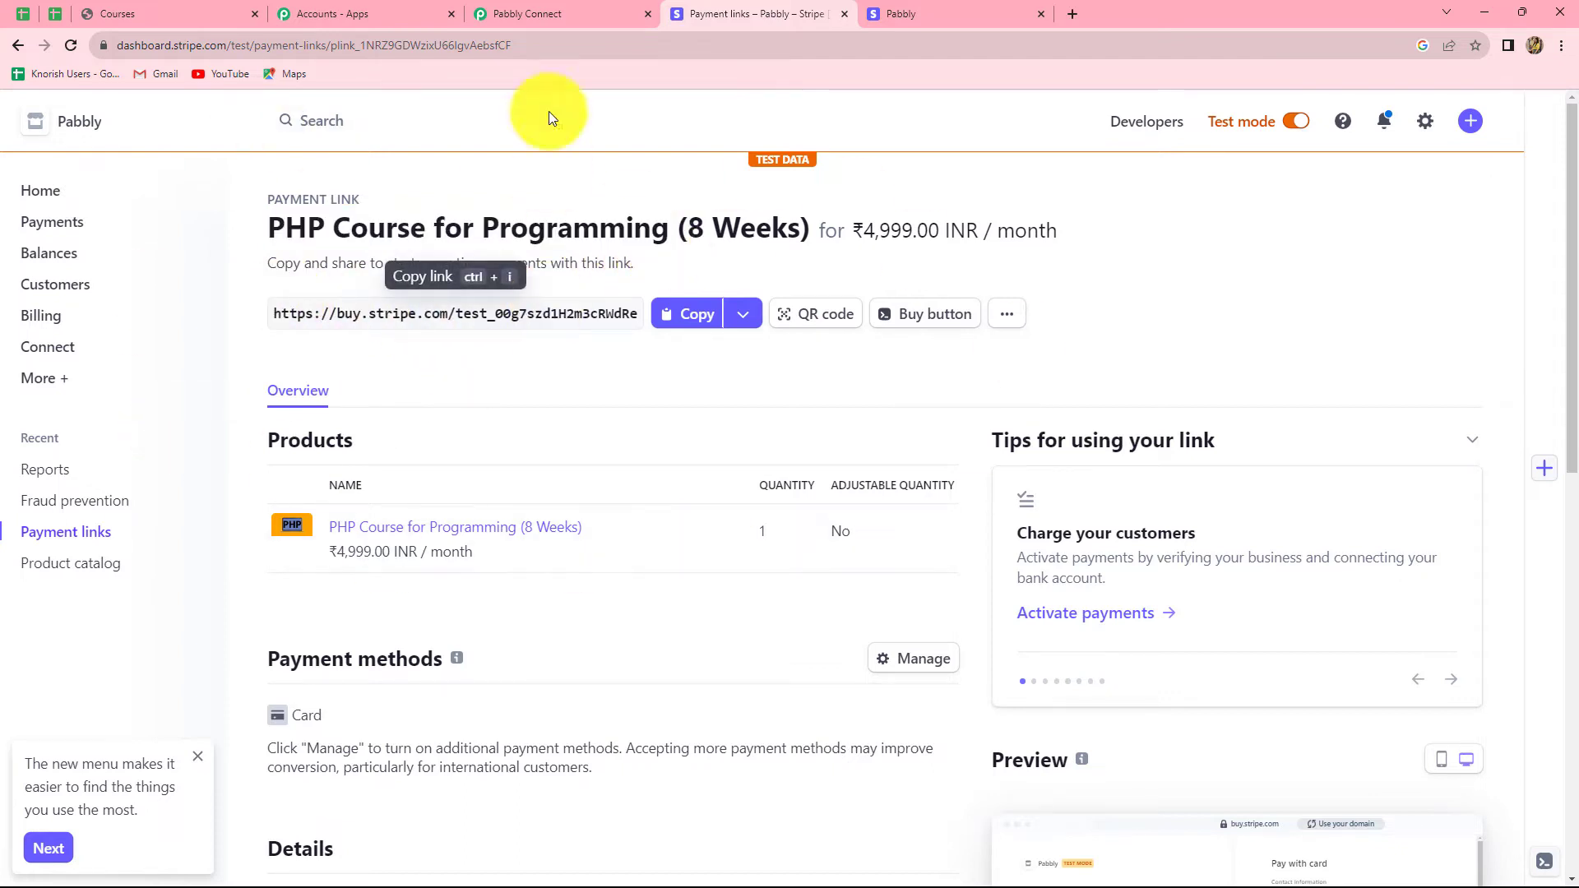
scroll(1437, 620, down, 3)
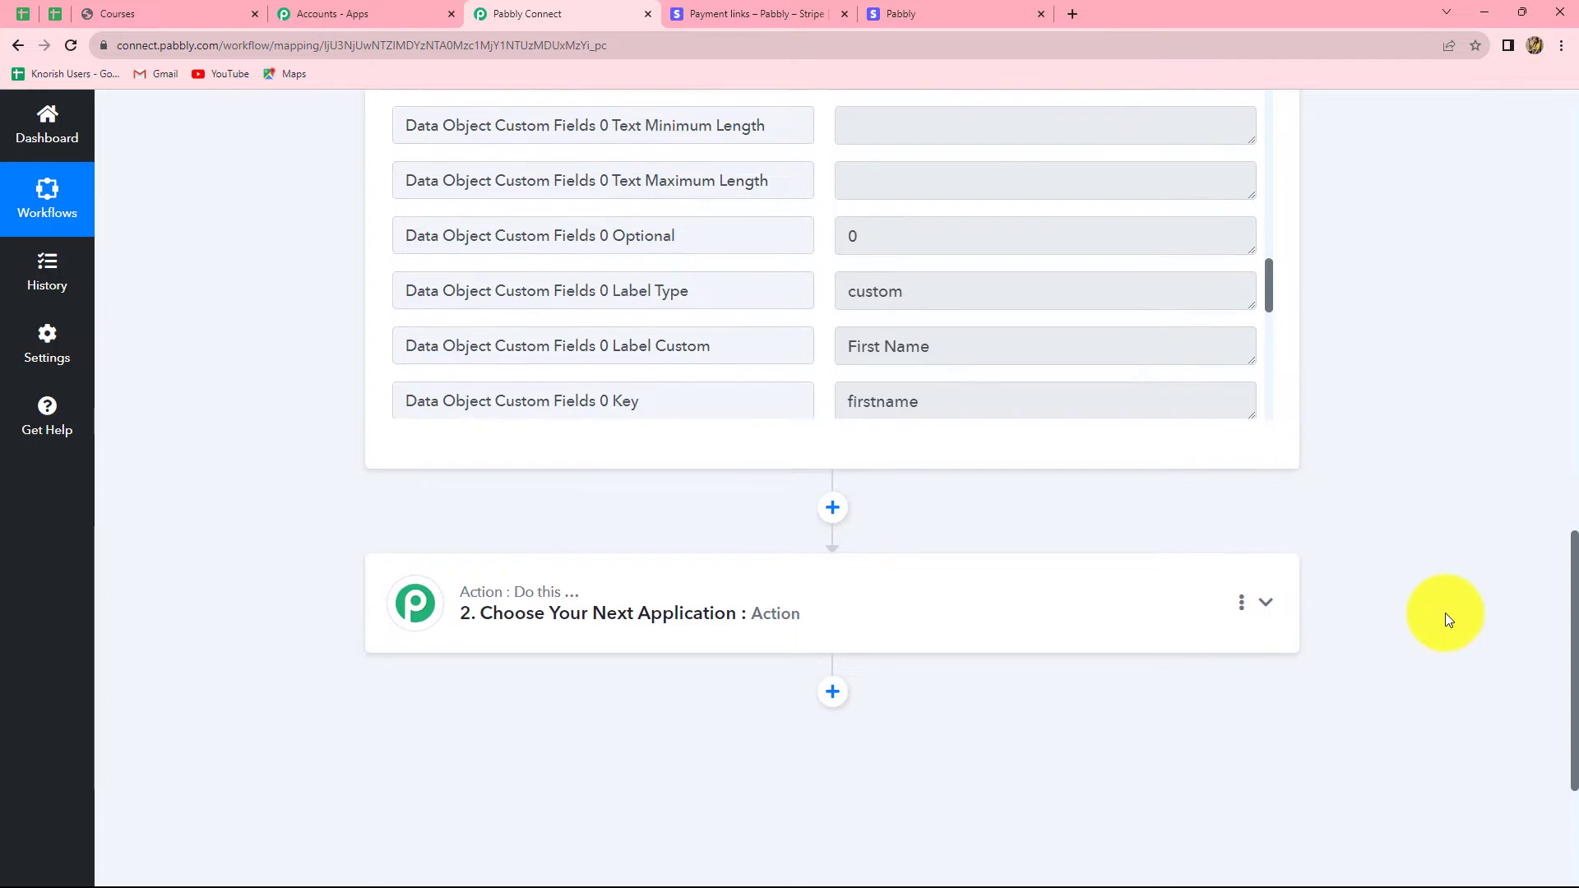
Step: Add a Filter by Pabbly second step with a Type Equal to condition, its value empty
click(621, 428)
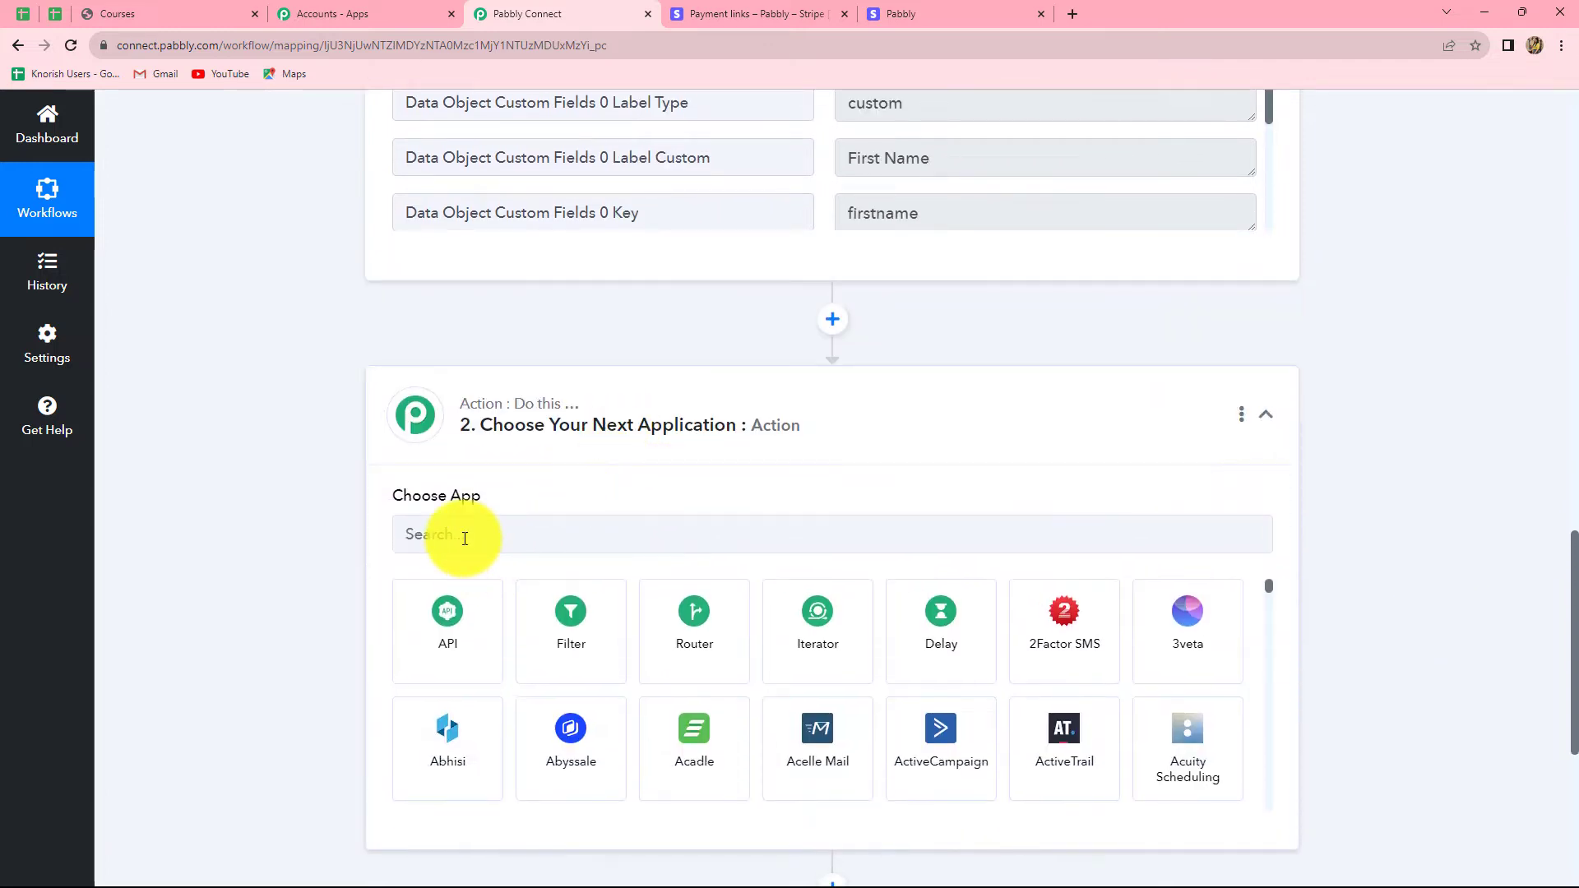
click(587, 617)
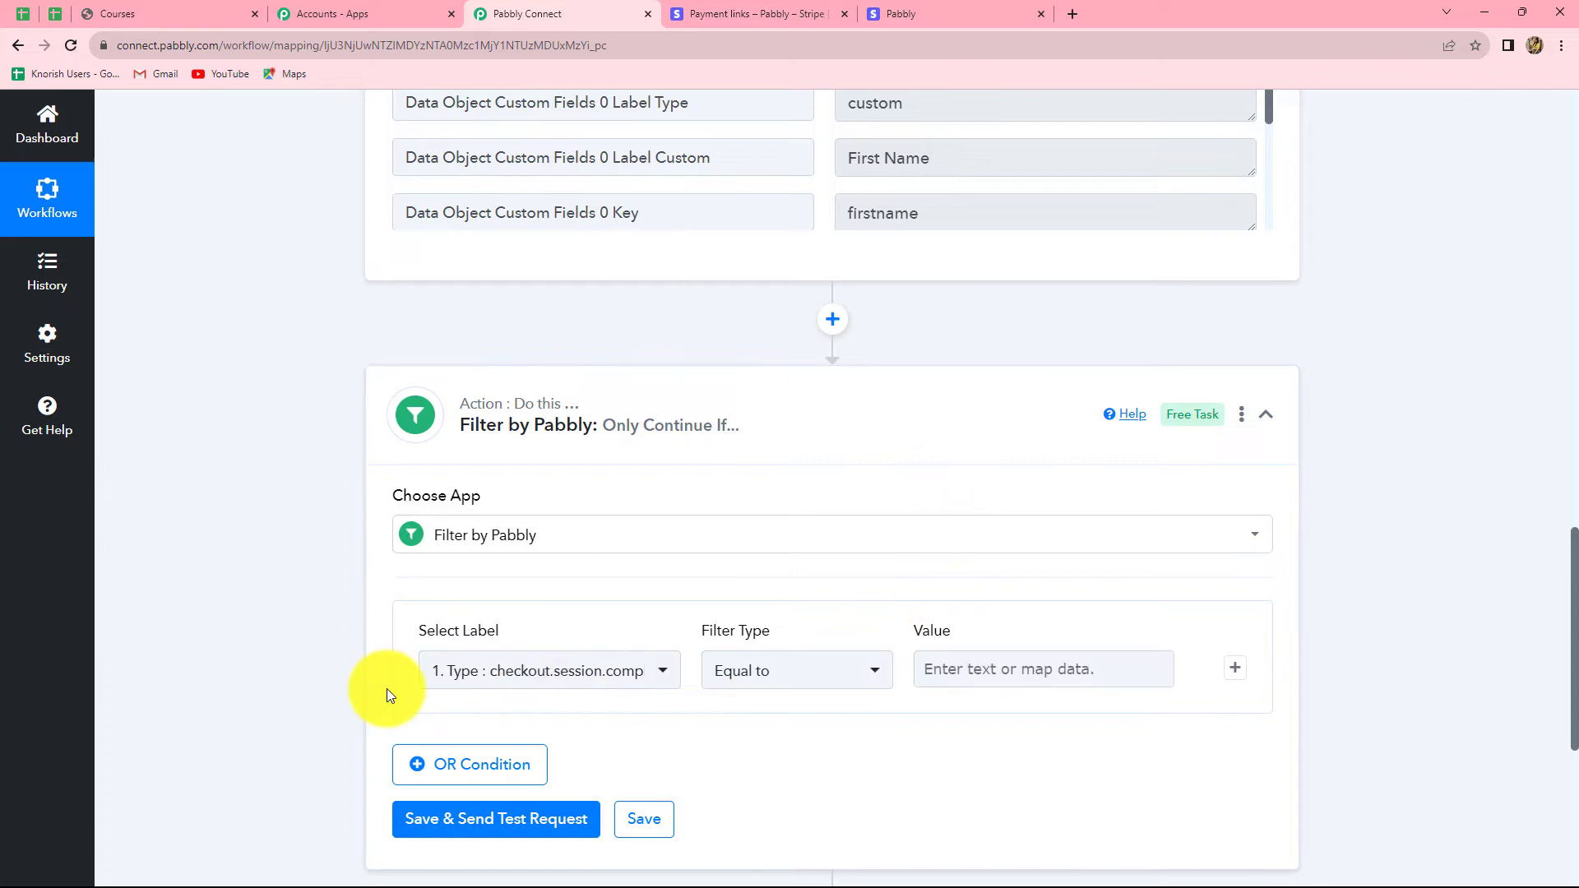
click(1101, 670)
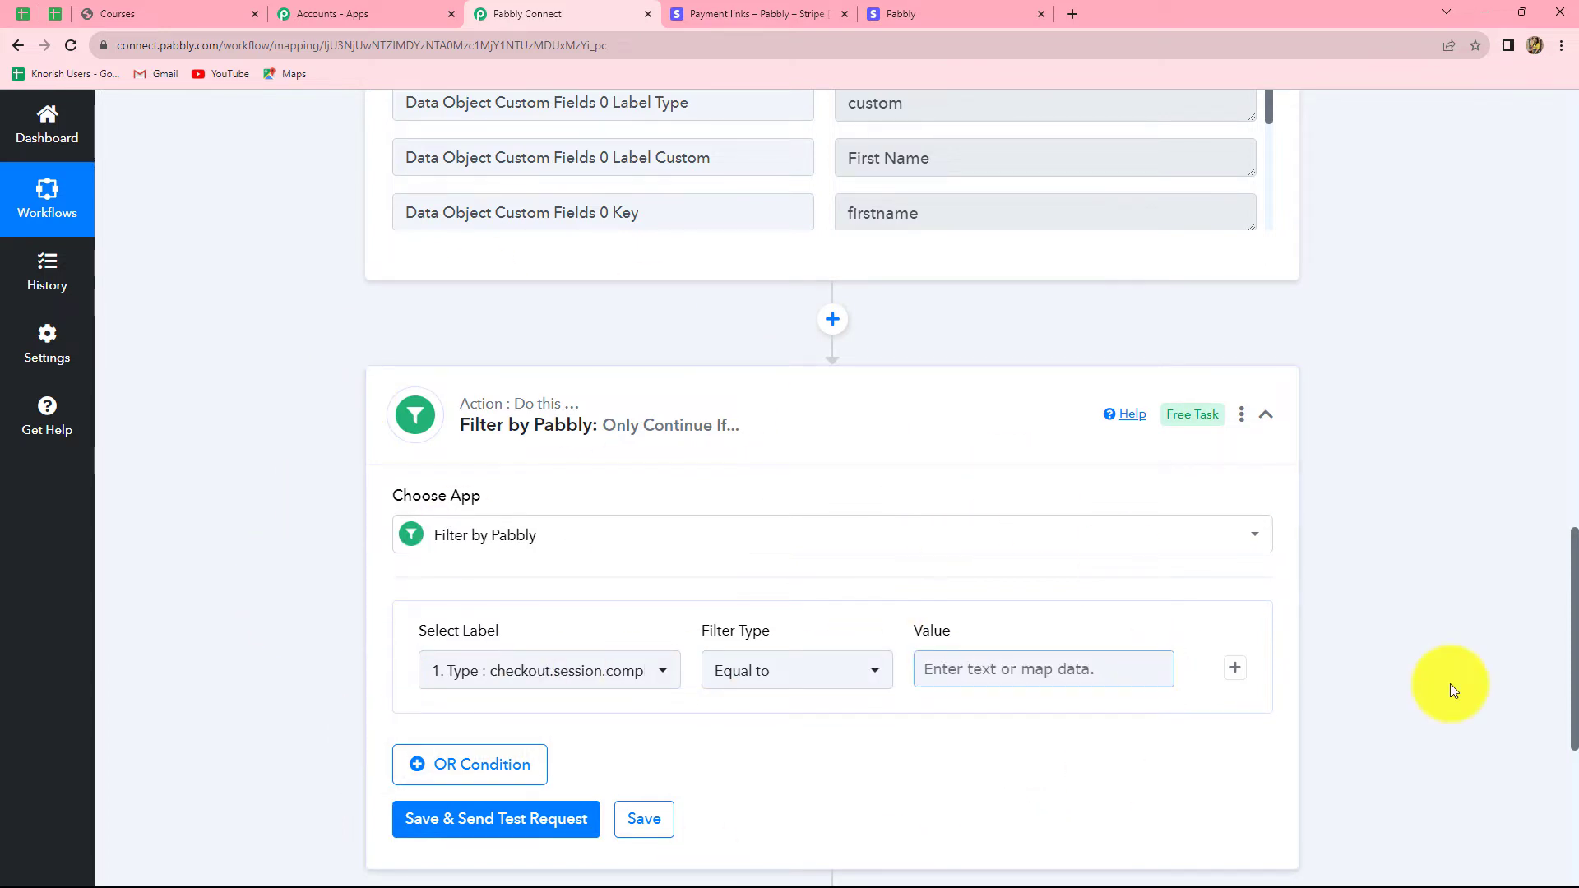
scroll(1449, 684, down, 3)
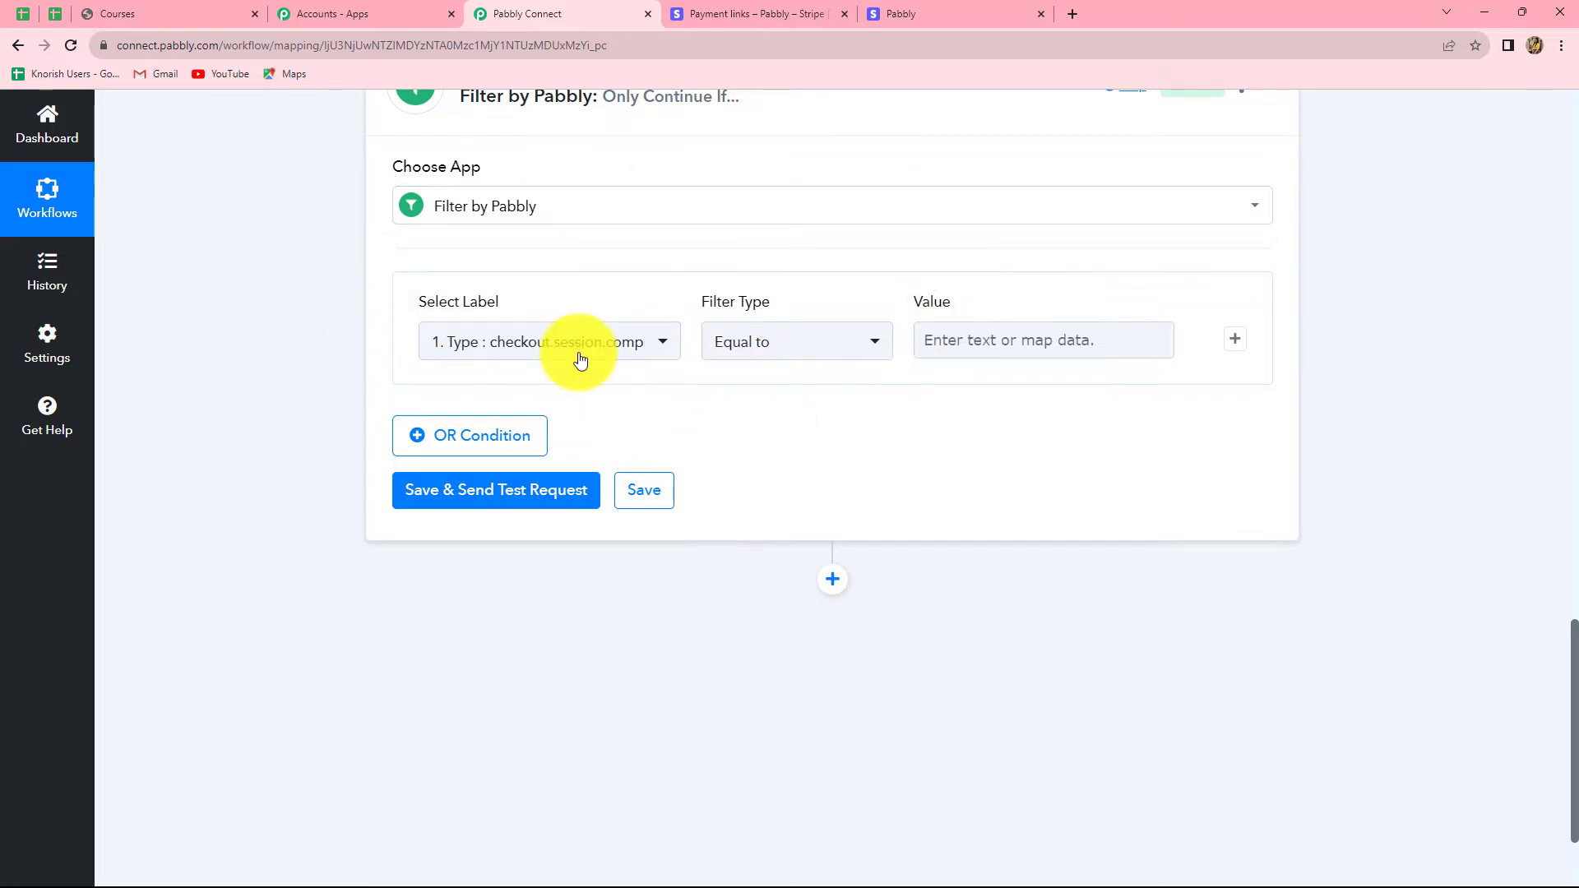
click(728, 14)
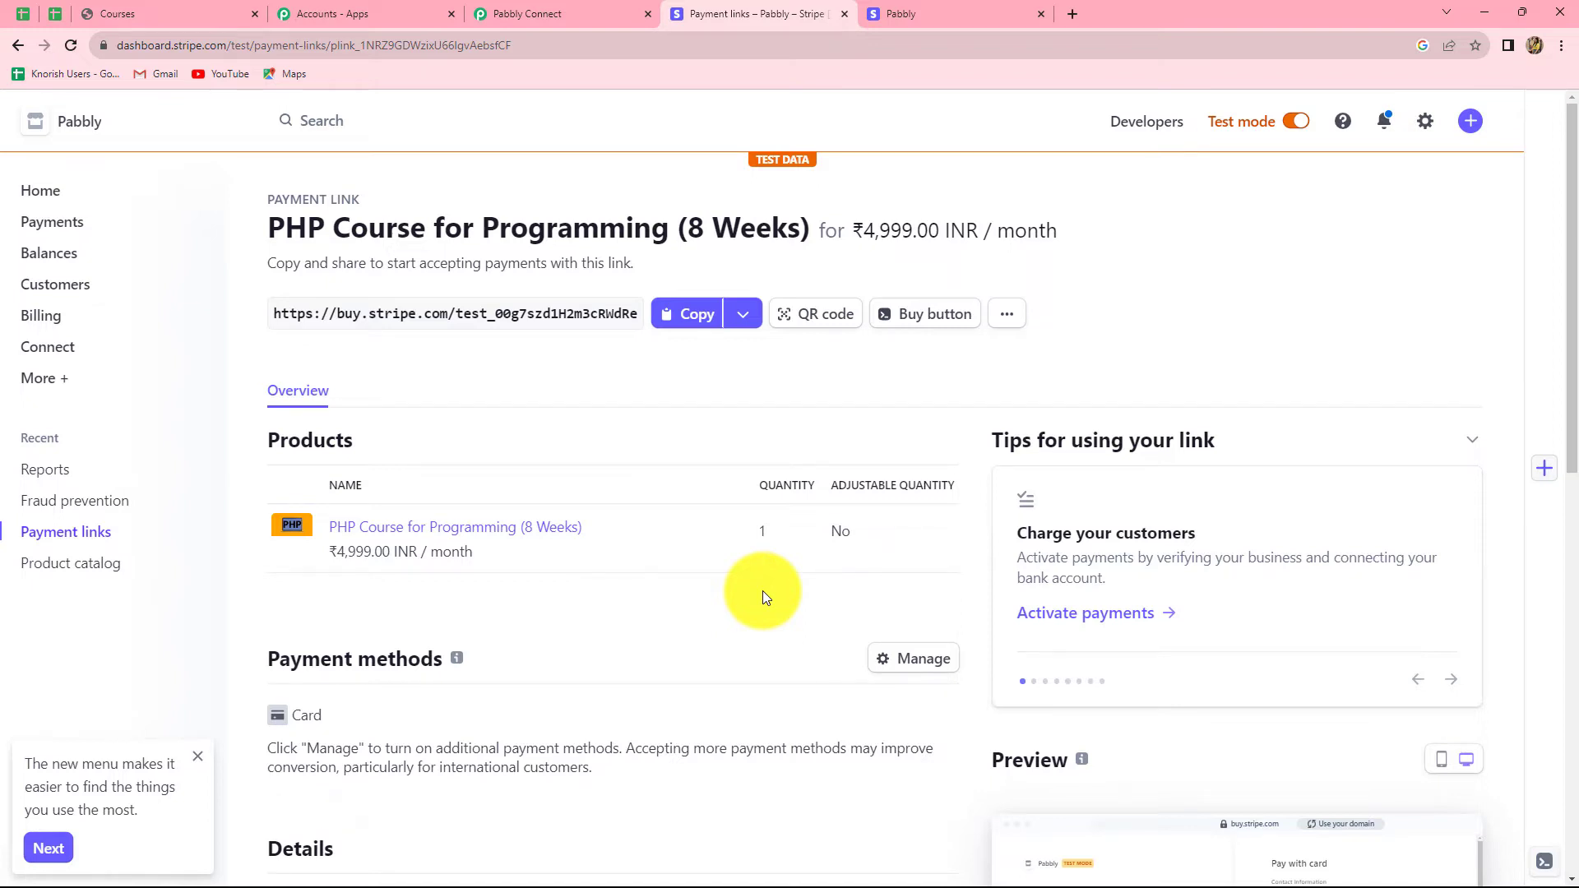
Step: Select the payment link's plink ID in the Stripe address bar and return to Pabbly Connect
drag(360, 45, 534, 53)
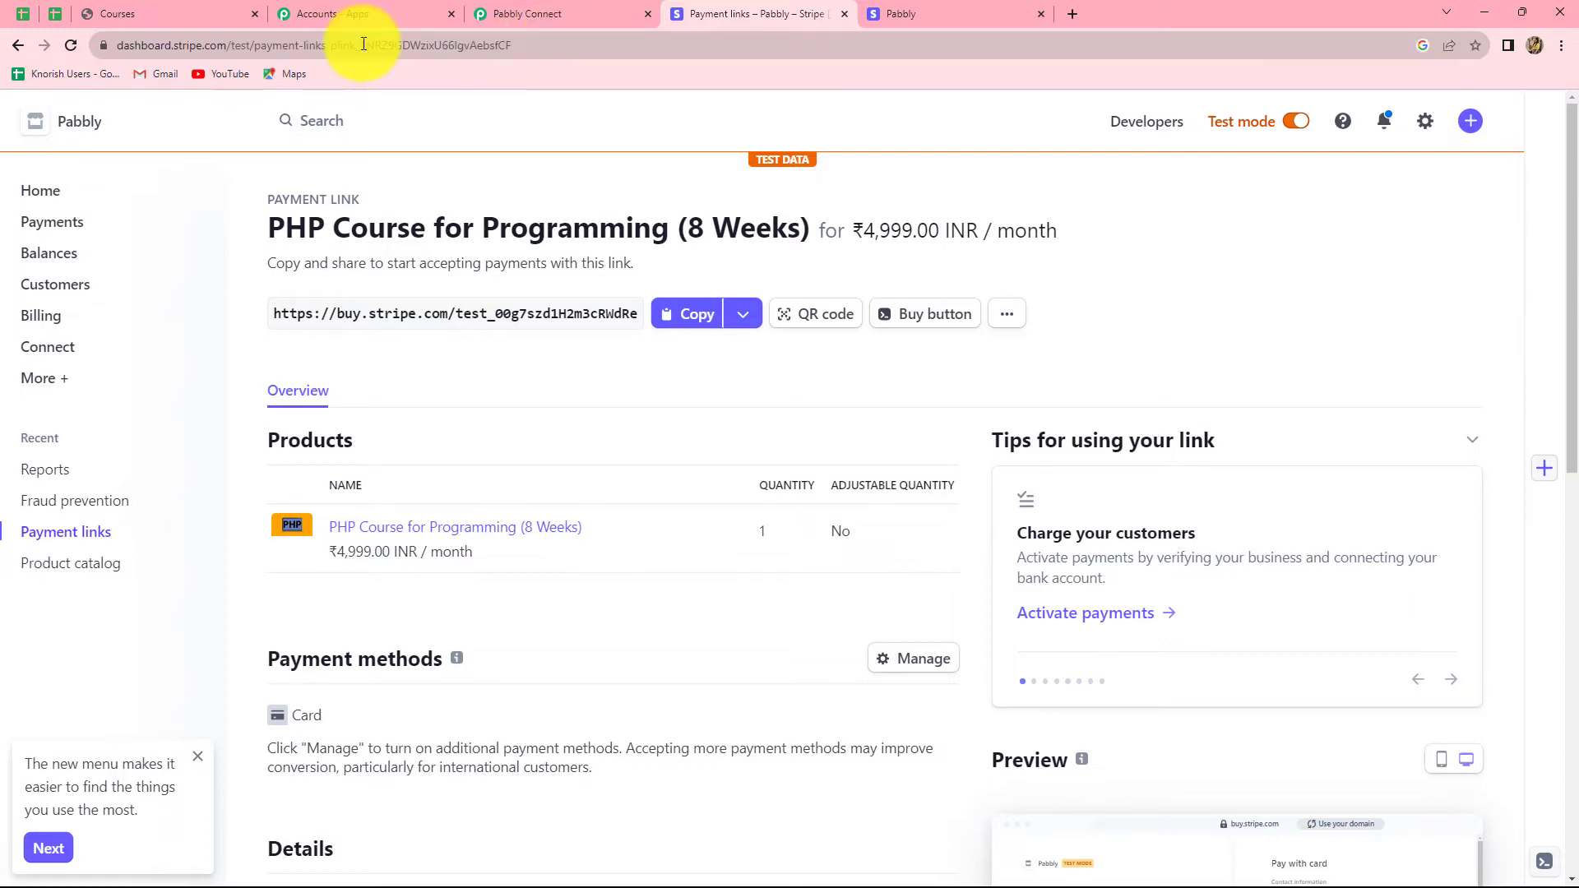
drag(363, 43, 557, 18)
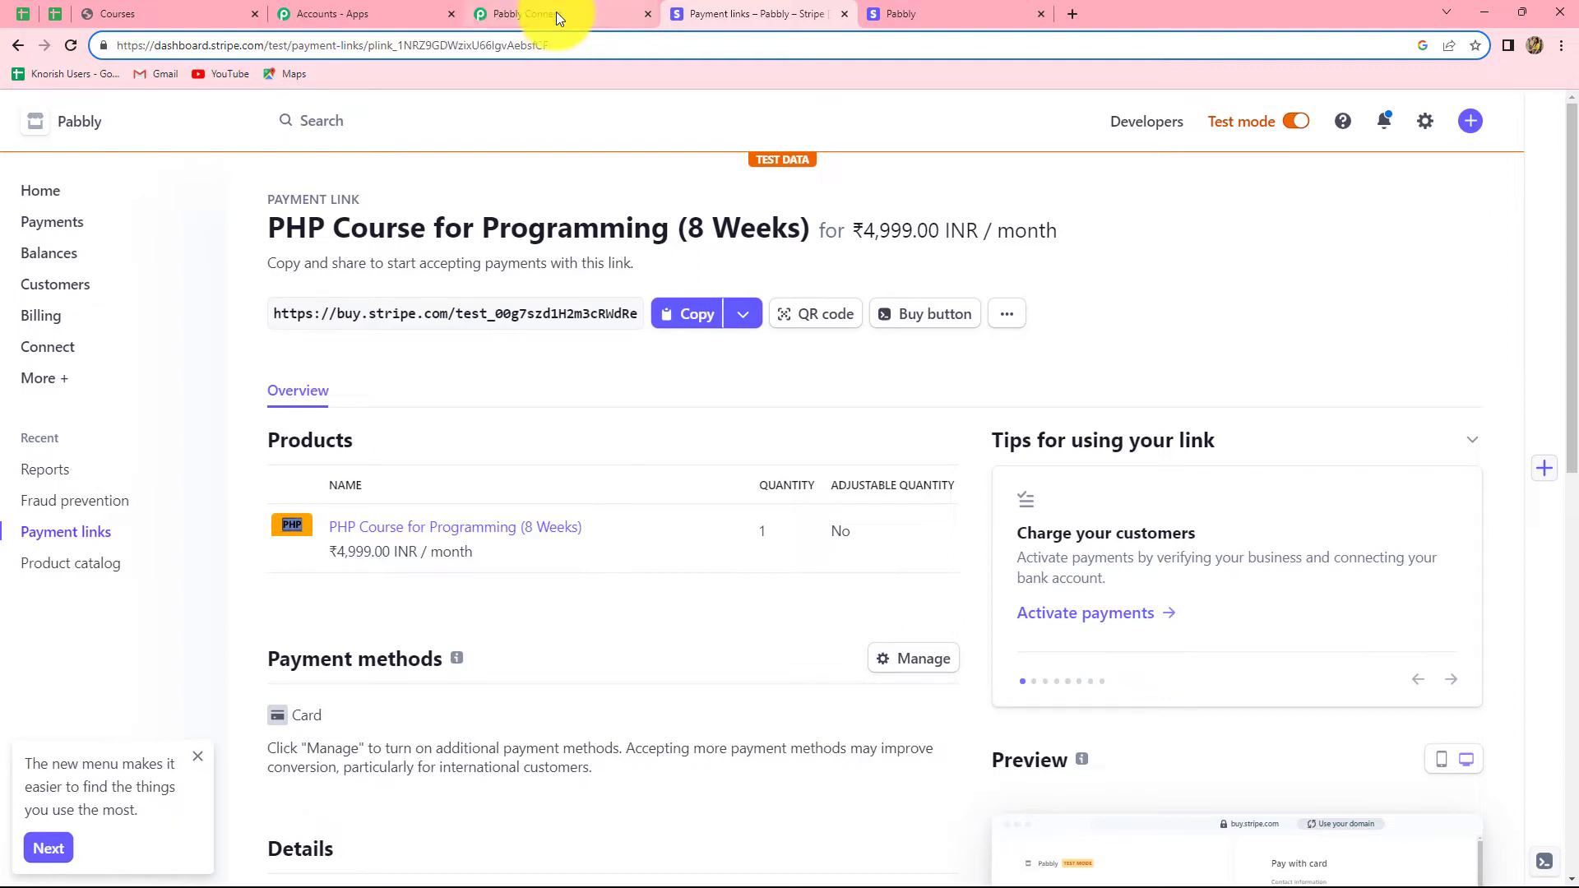
click(558, 19)
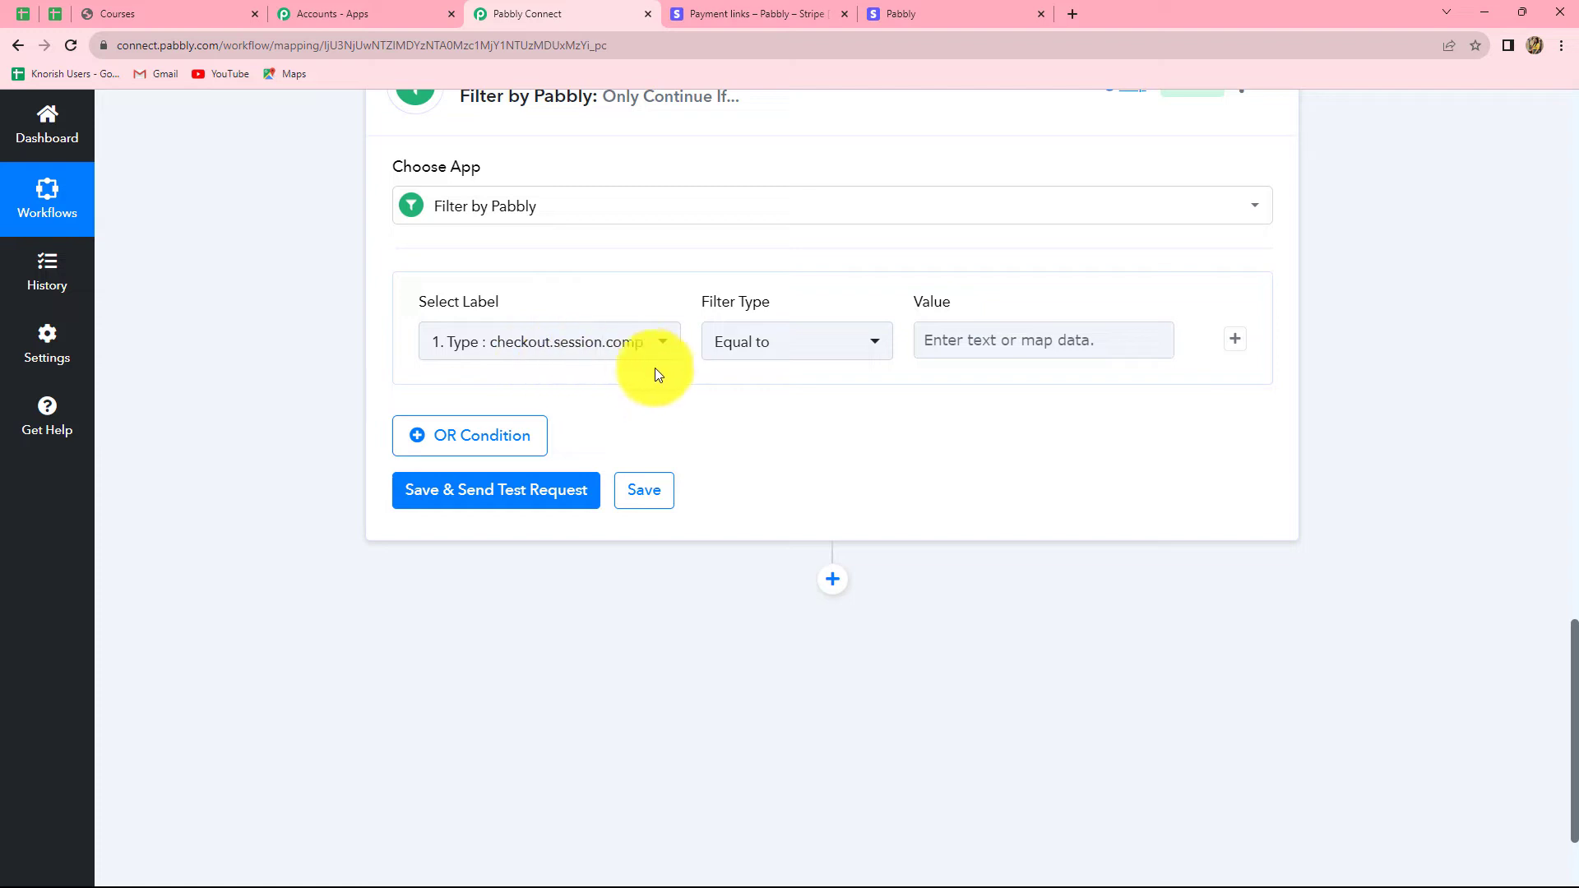
Step: Set the filter's label to the Stripe checkout's Data Object Payment Link
click(639, 346)
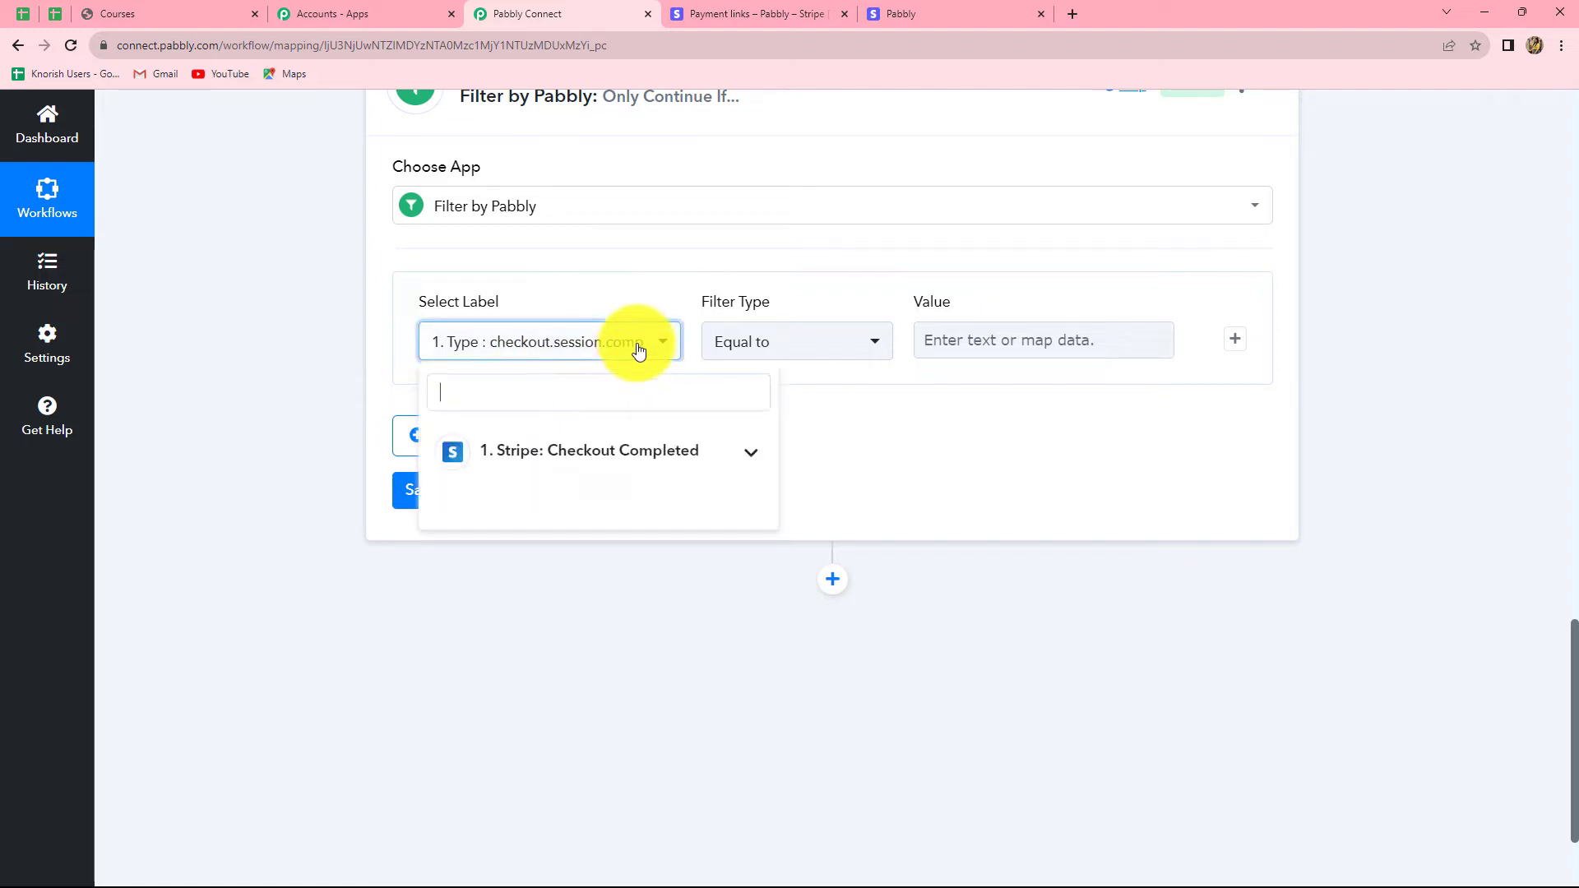
click(628, 464)
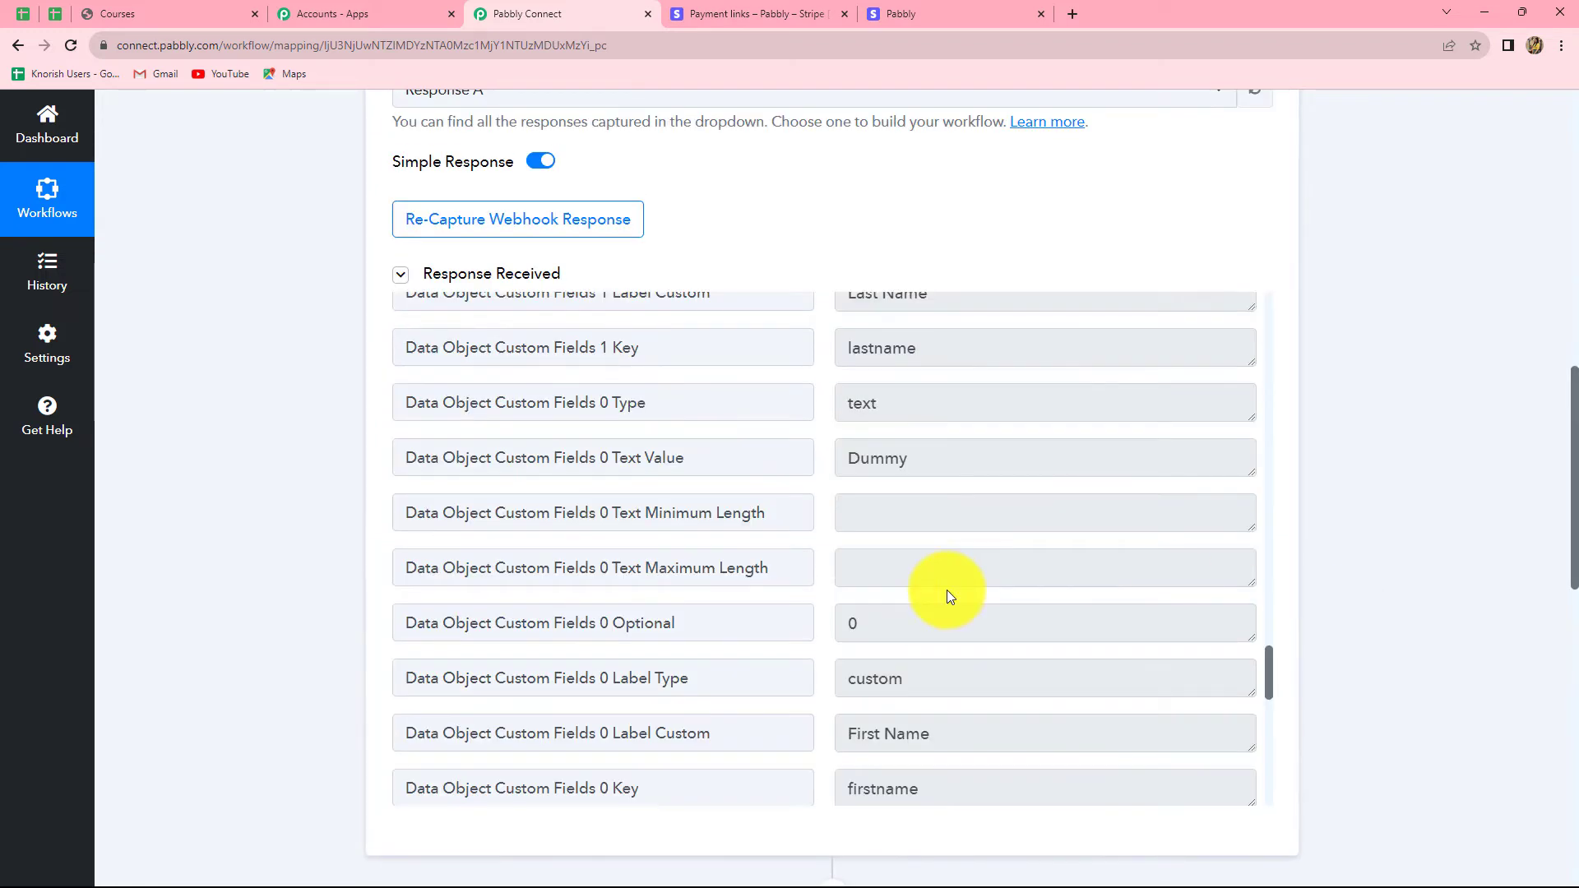
scroll(945, 590, down, 3)
scroll(946, 590, up, 2)
scroll(946, 590, up, 10)
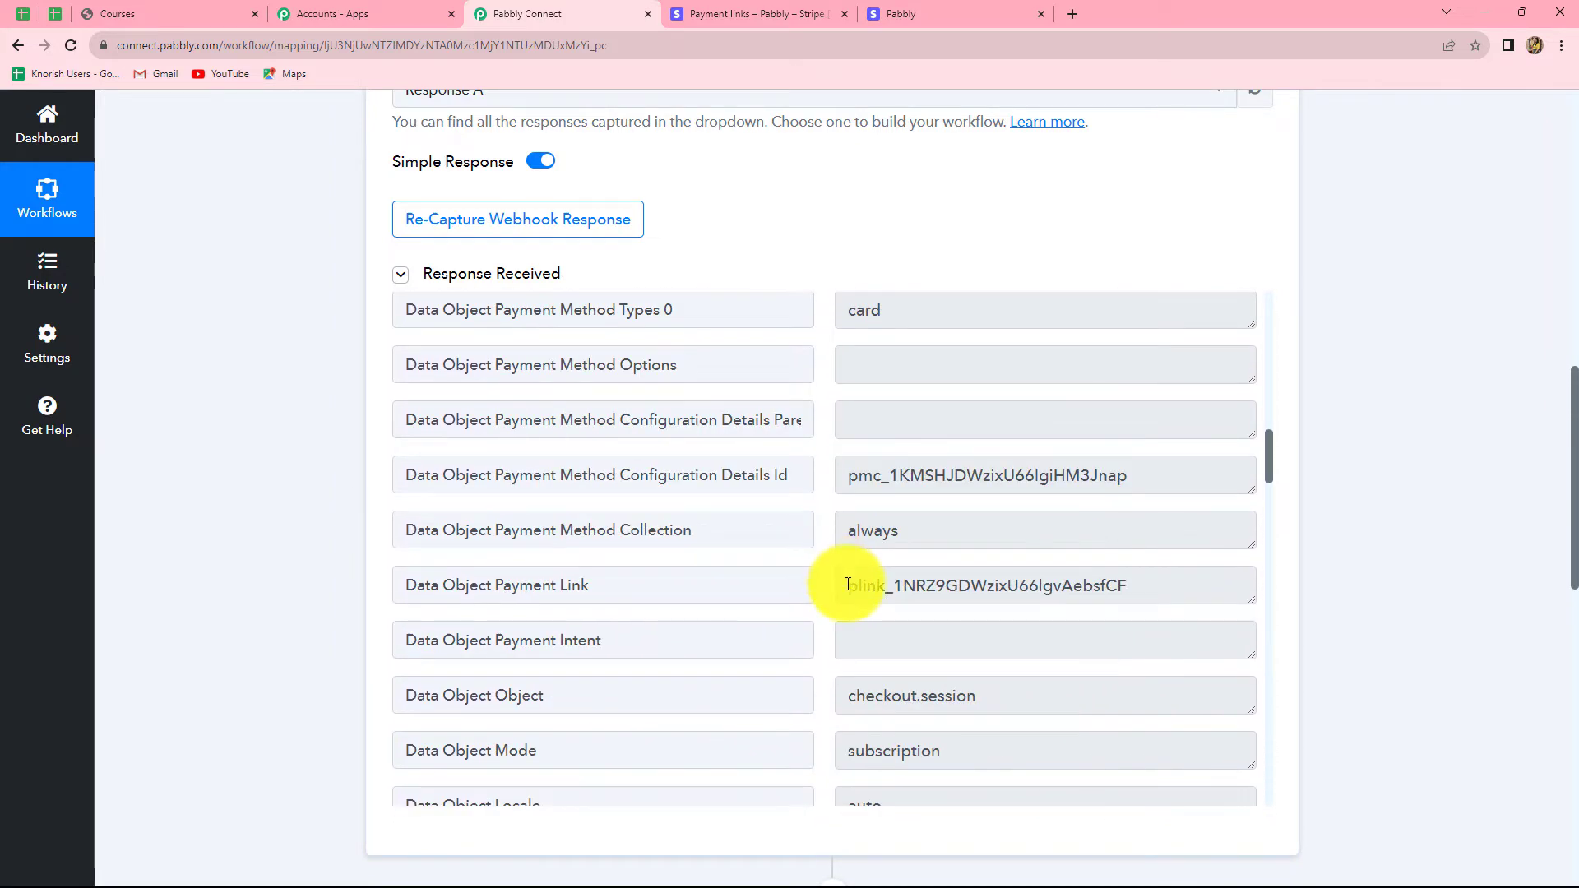
drag(843, 575, 1146, 575)
scroll(1456, 621, down, 10)
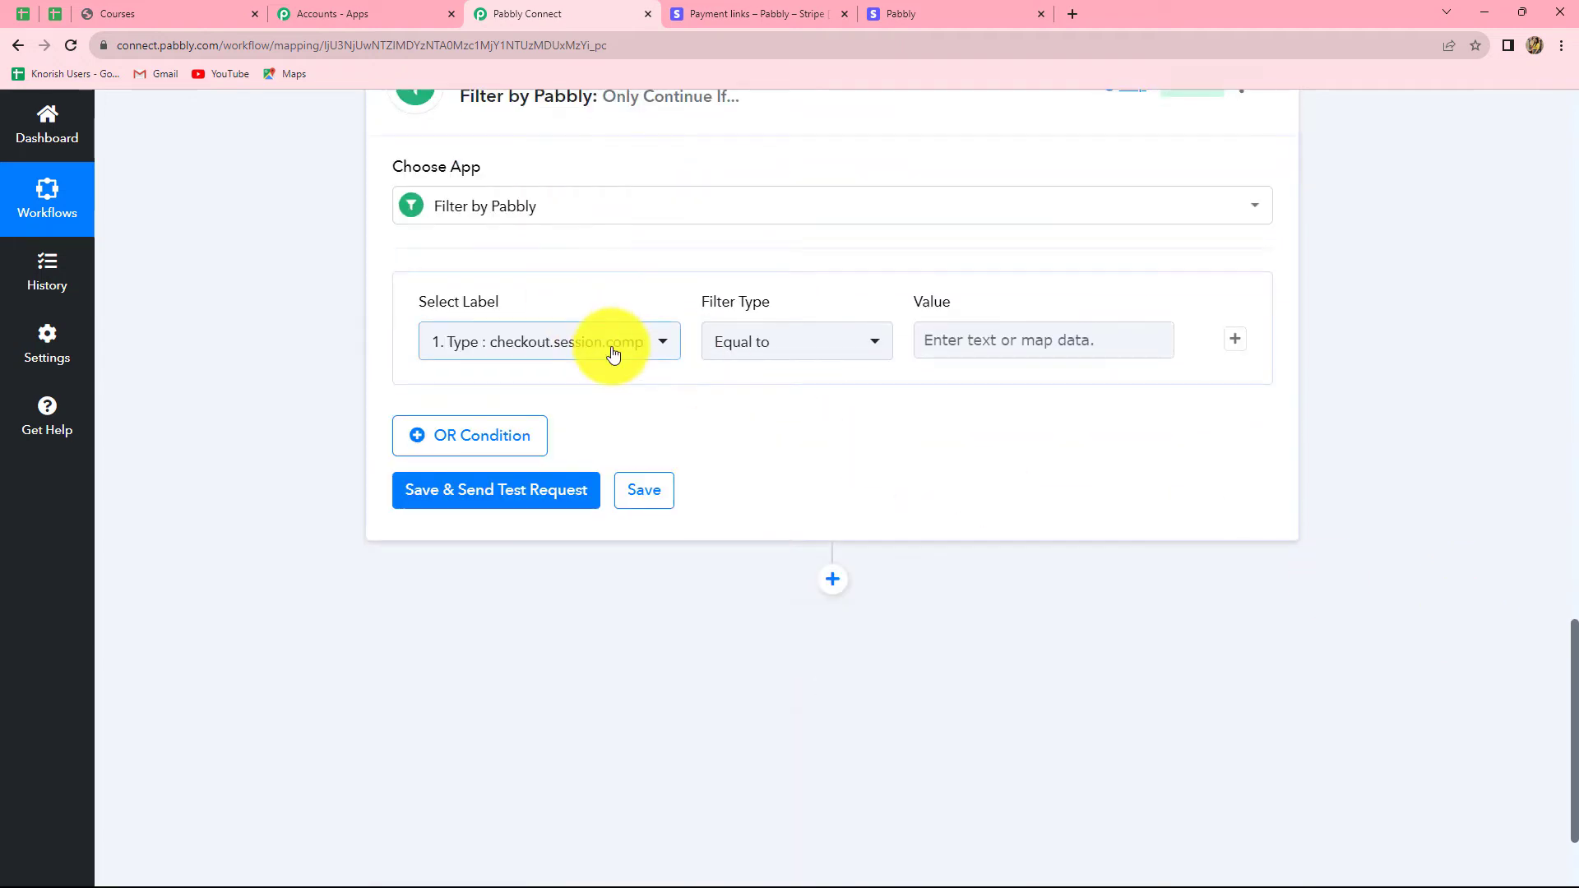
click(613, 354)
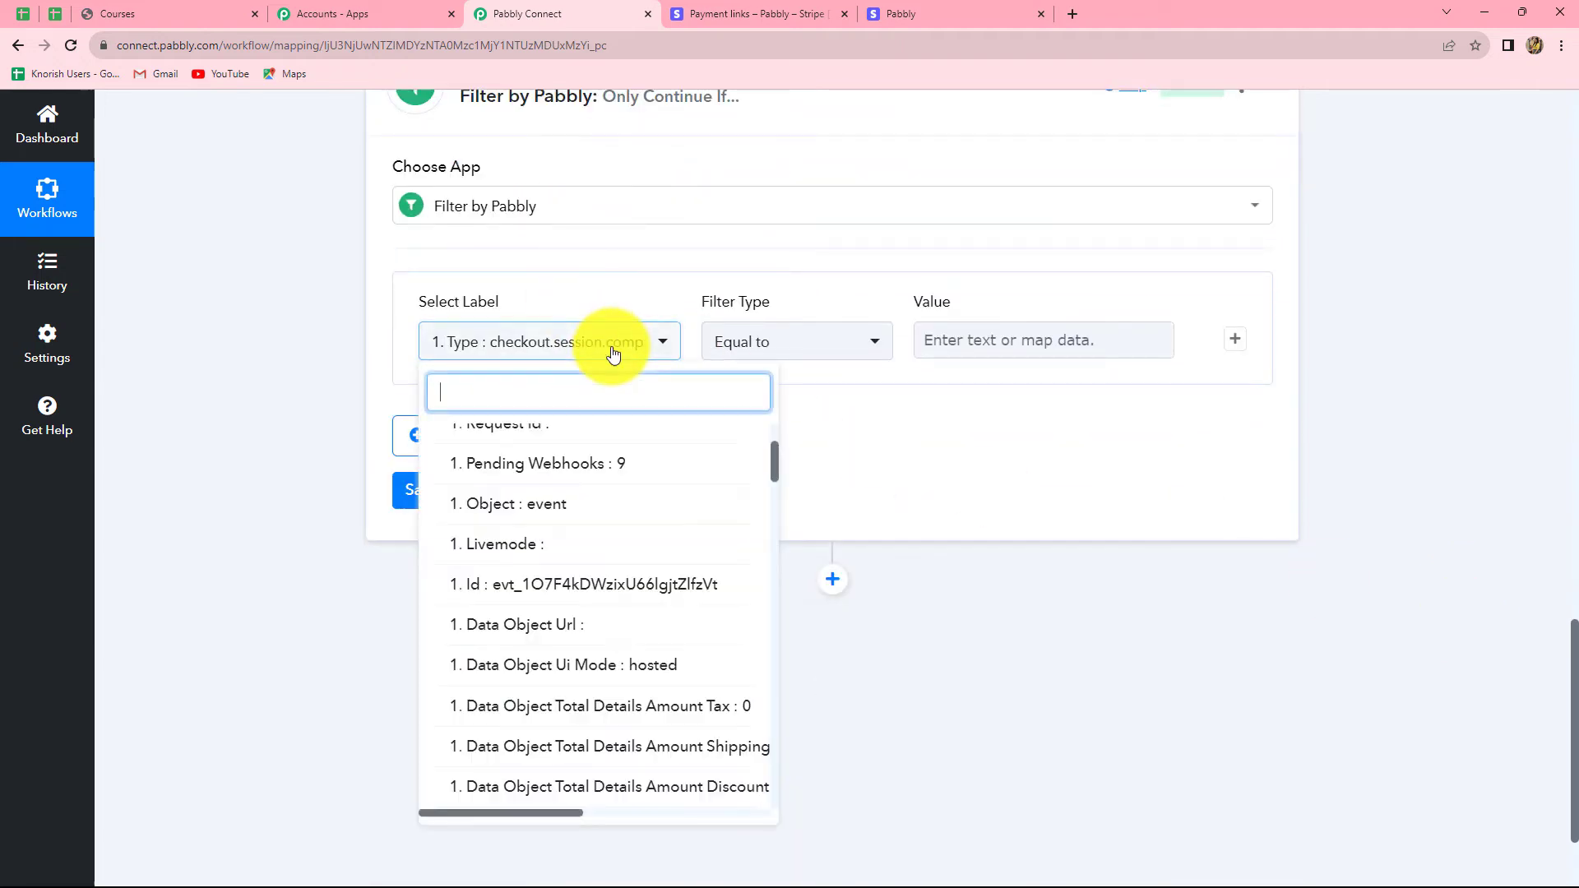
scroll(638, 628, down, 5)
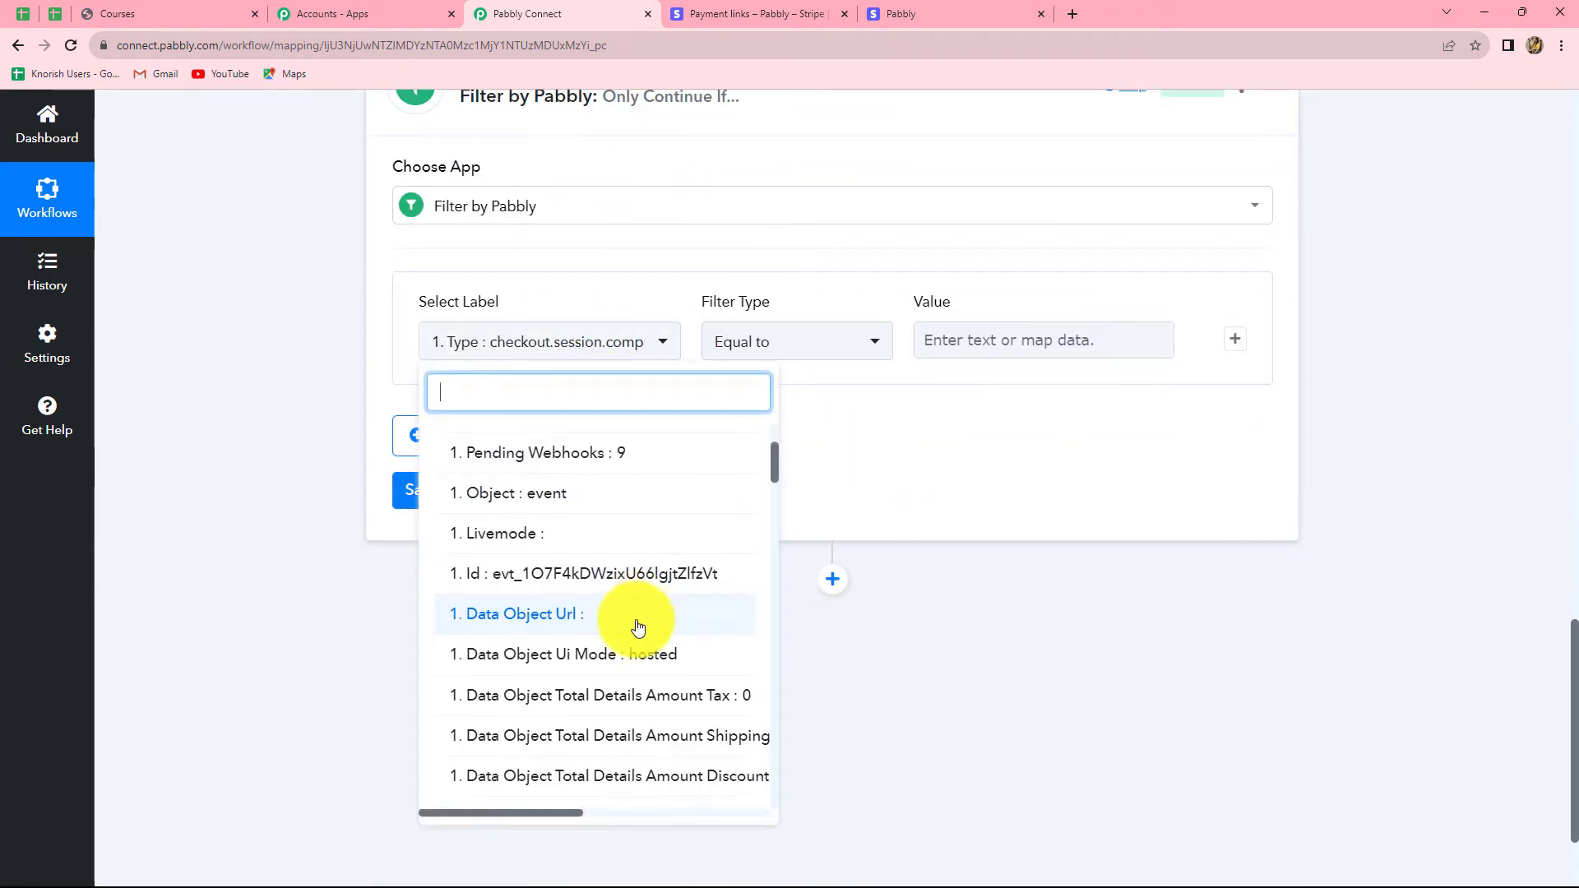
click(639, 645)
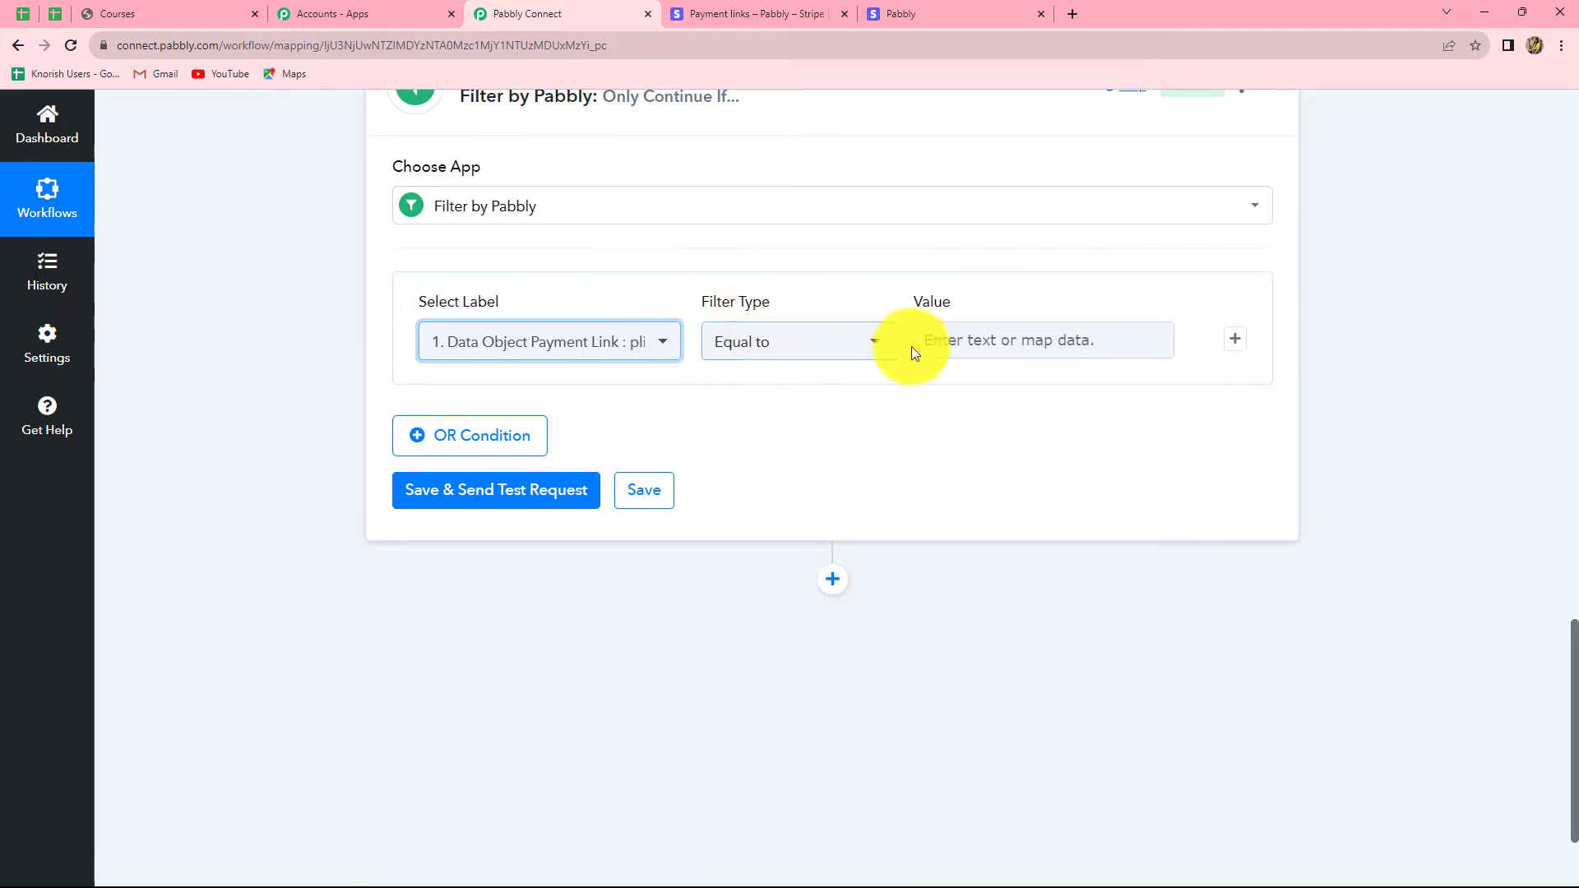
Step: Copy the plink ID from the Stripe address bar into the filter's Value field
click(937, 343)
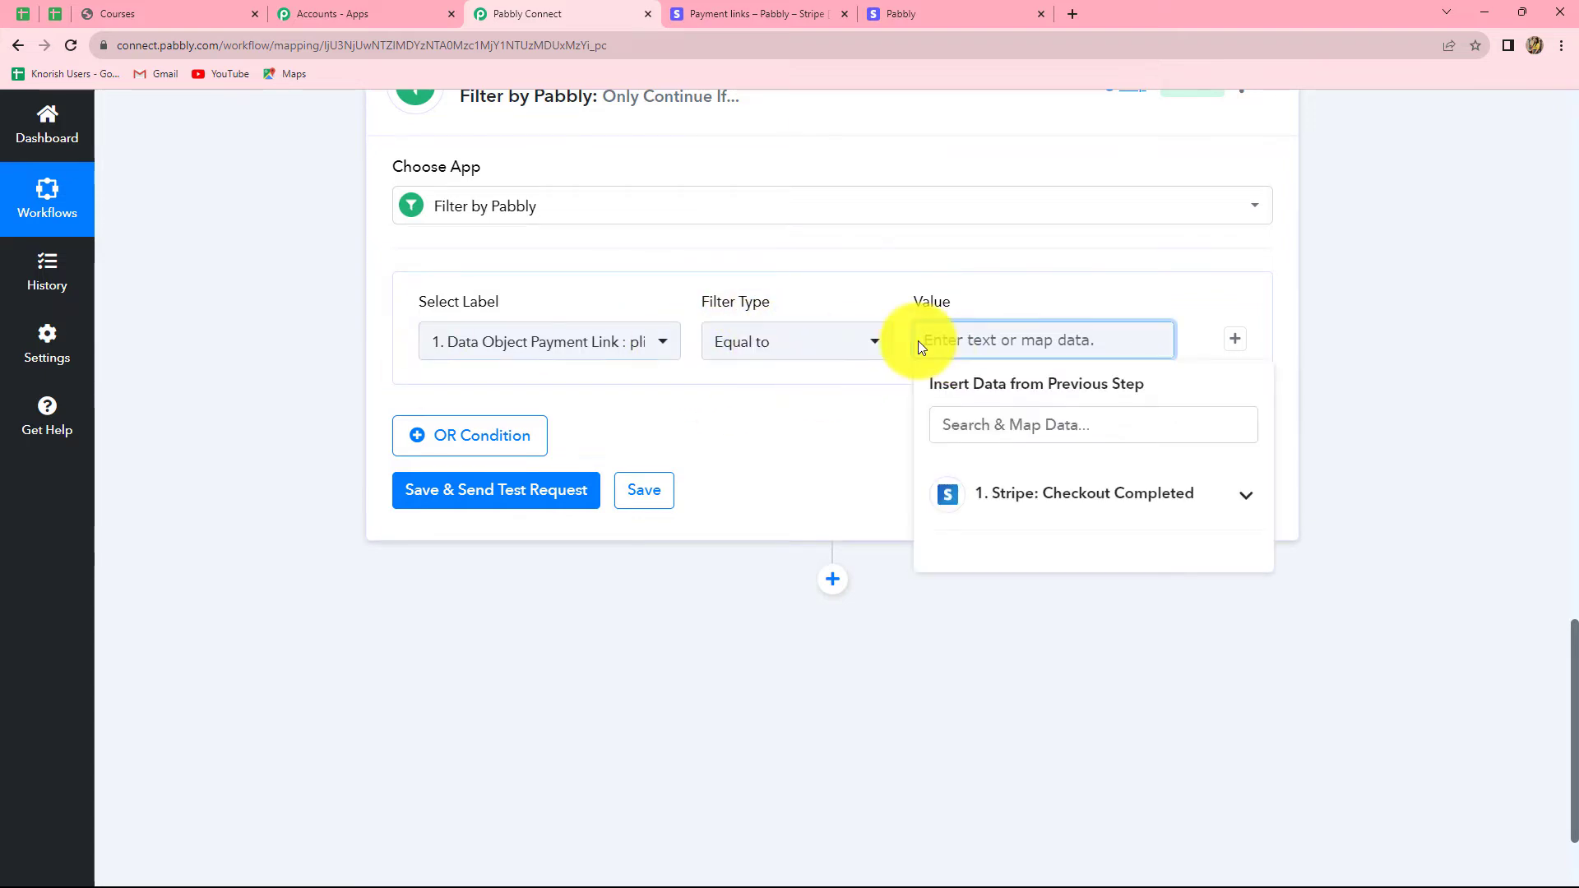
key(ctrl+Tab)
drag(333, 45, 547, 48)
key(ctrl+c)
click(514, 13)
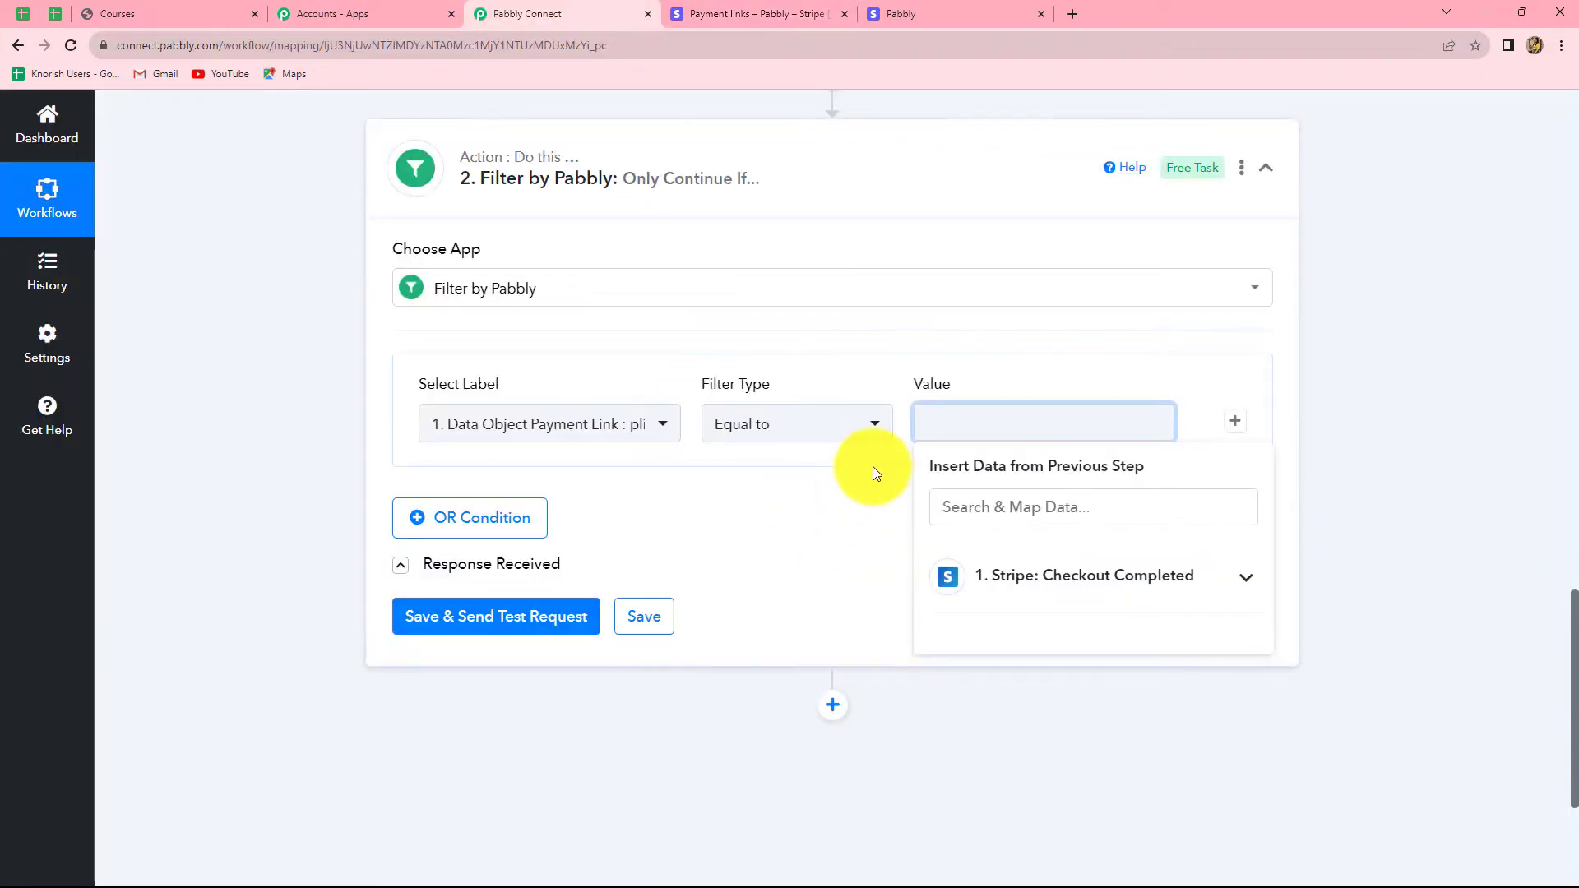
key(ctrl+v)
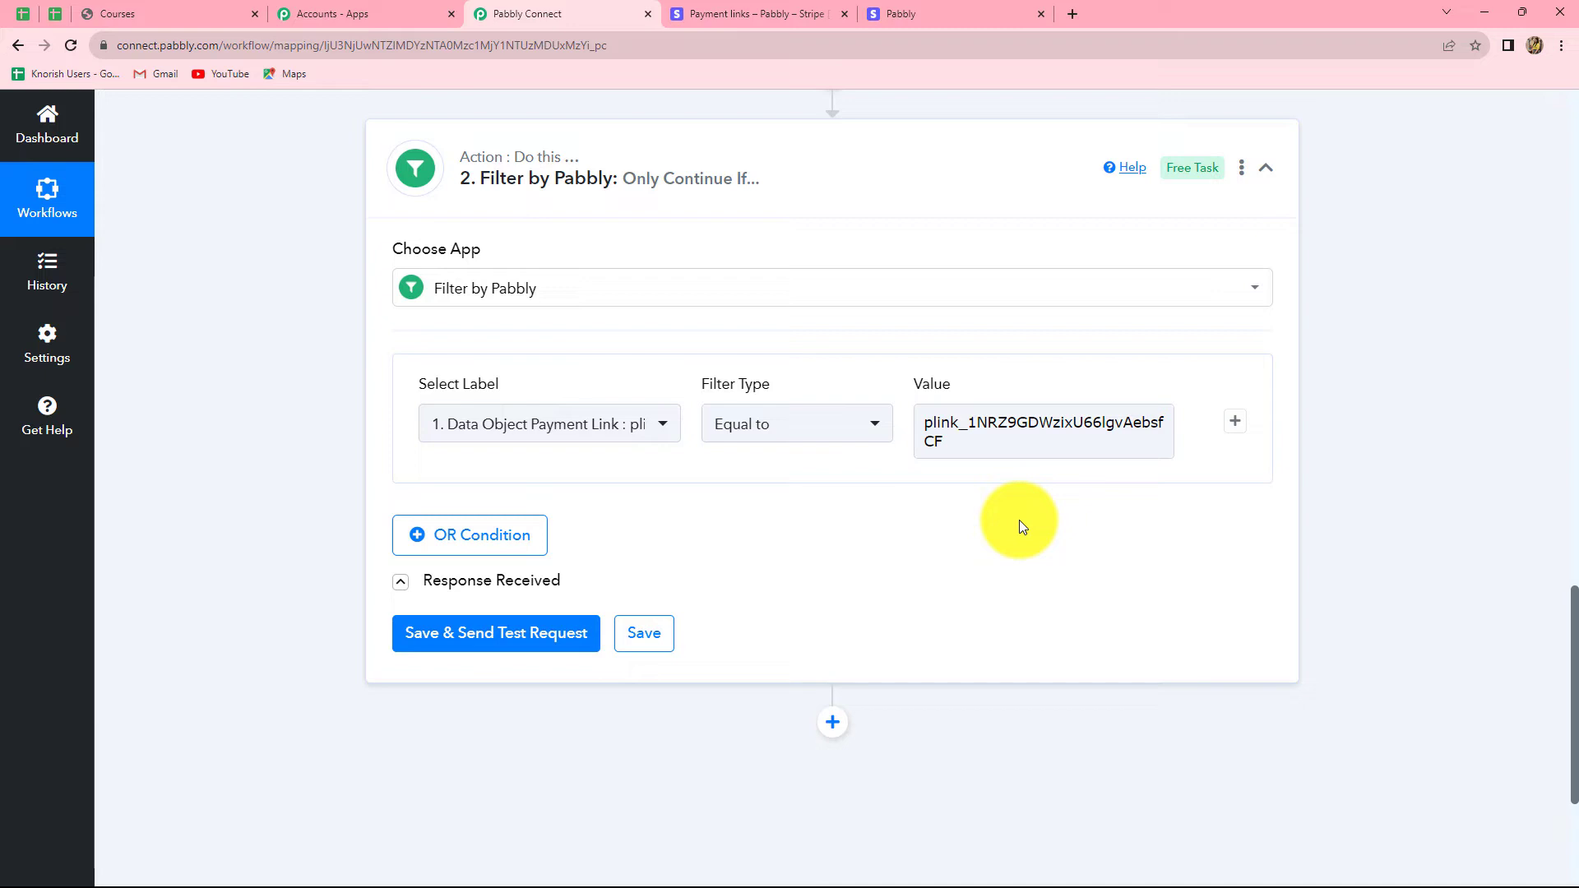
Step: Save the filter and send a test request, confirming 'Condition is true'
click(450, 637)
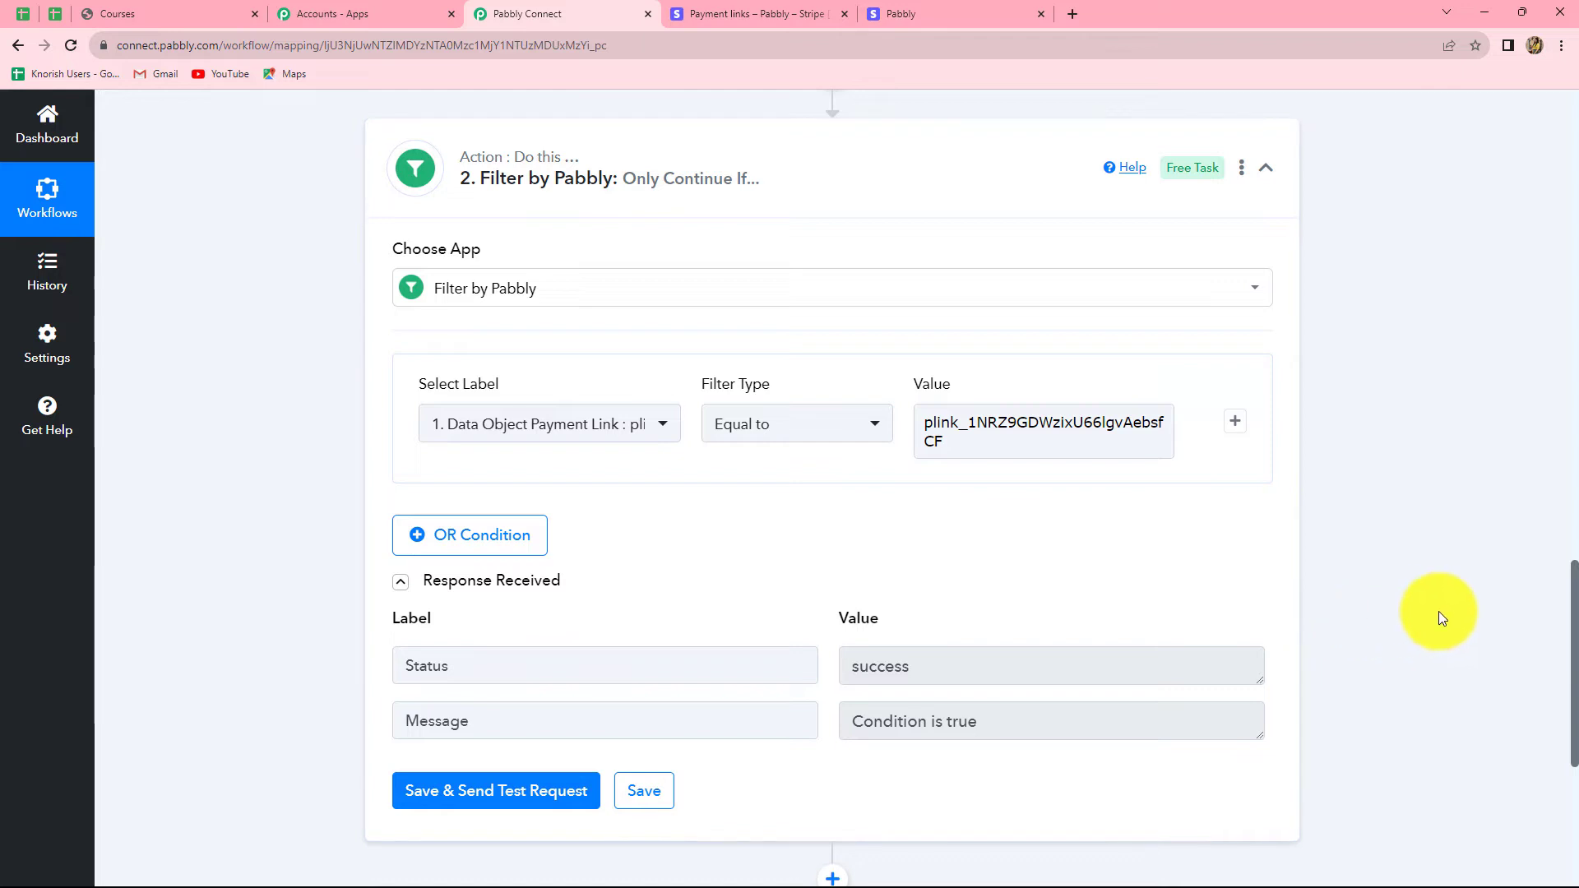
scroll(1438, 610, down, 3)
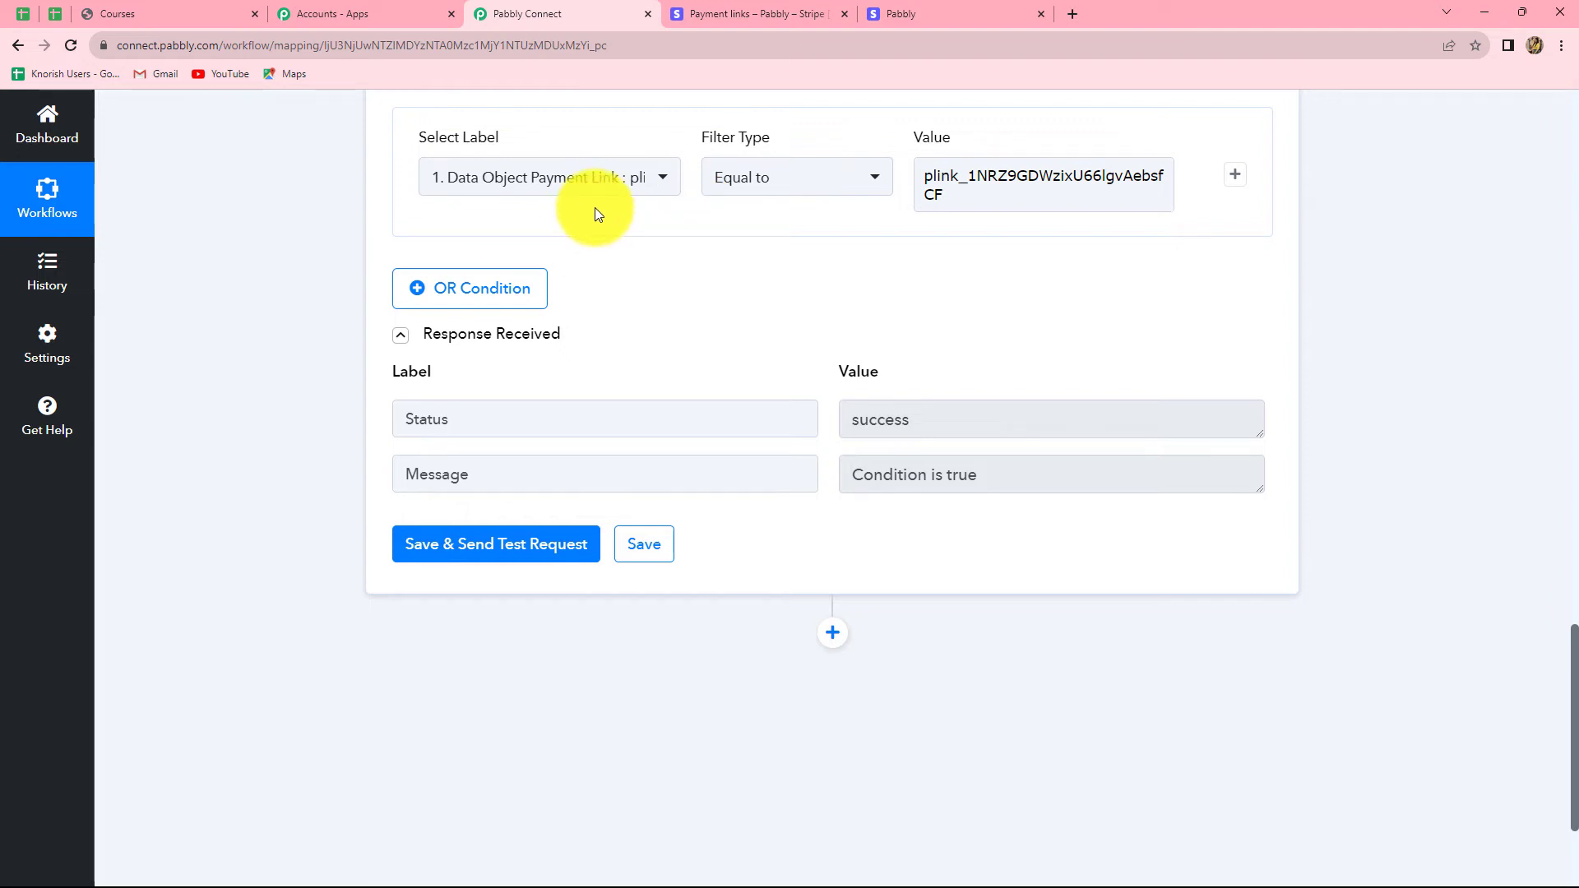
drag(924, 176, 941, 192)
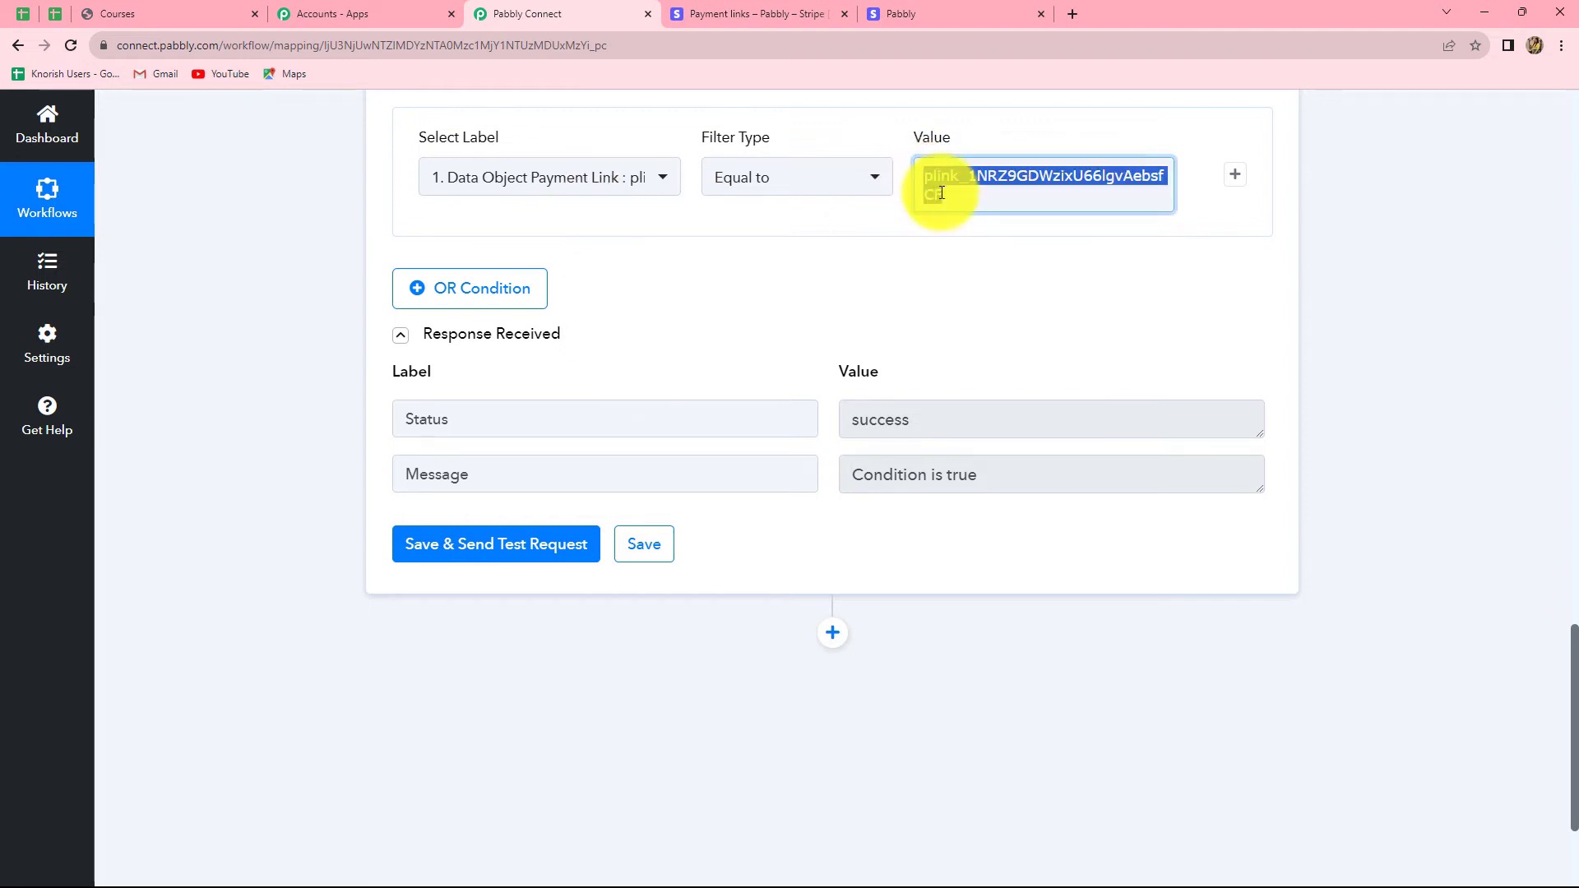
click(1359, 234)
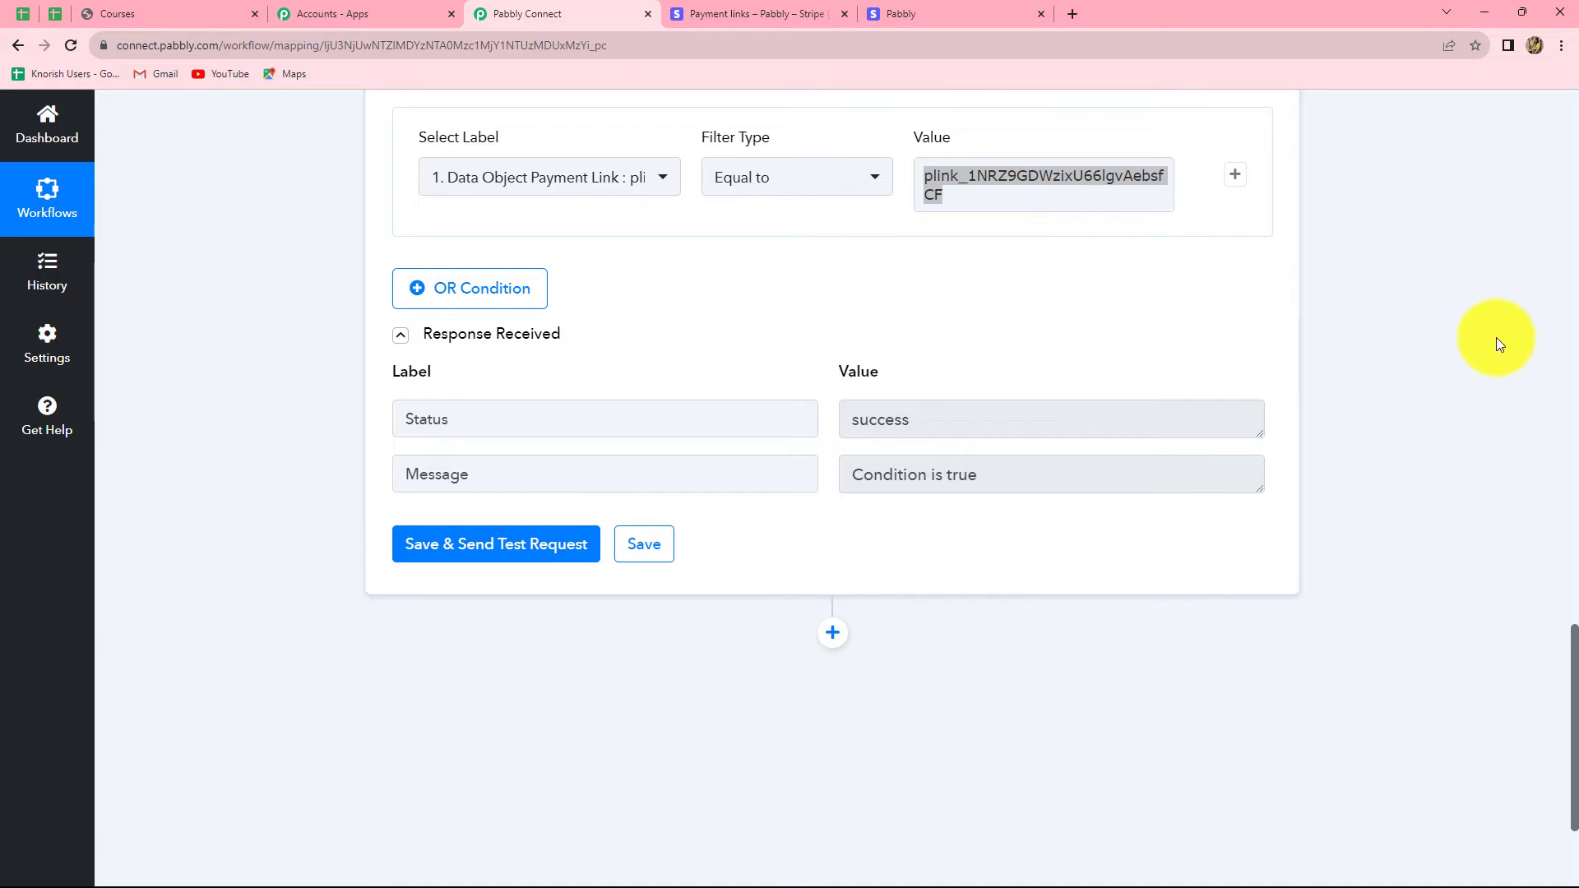
scroll(862, 557, up, 2)
scroll(862, 557, down, 3)
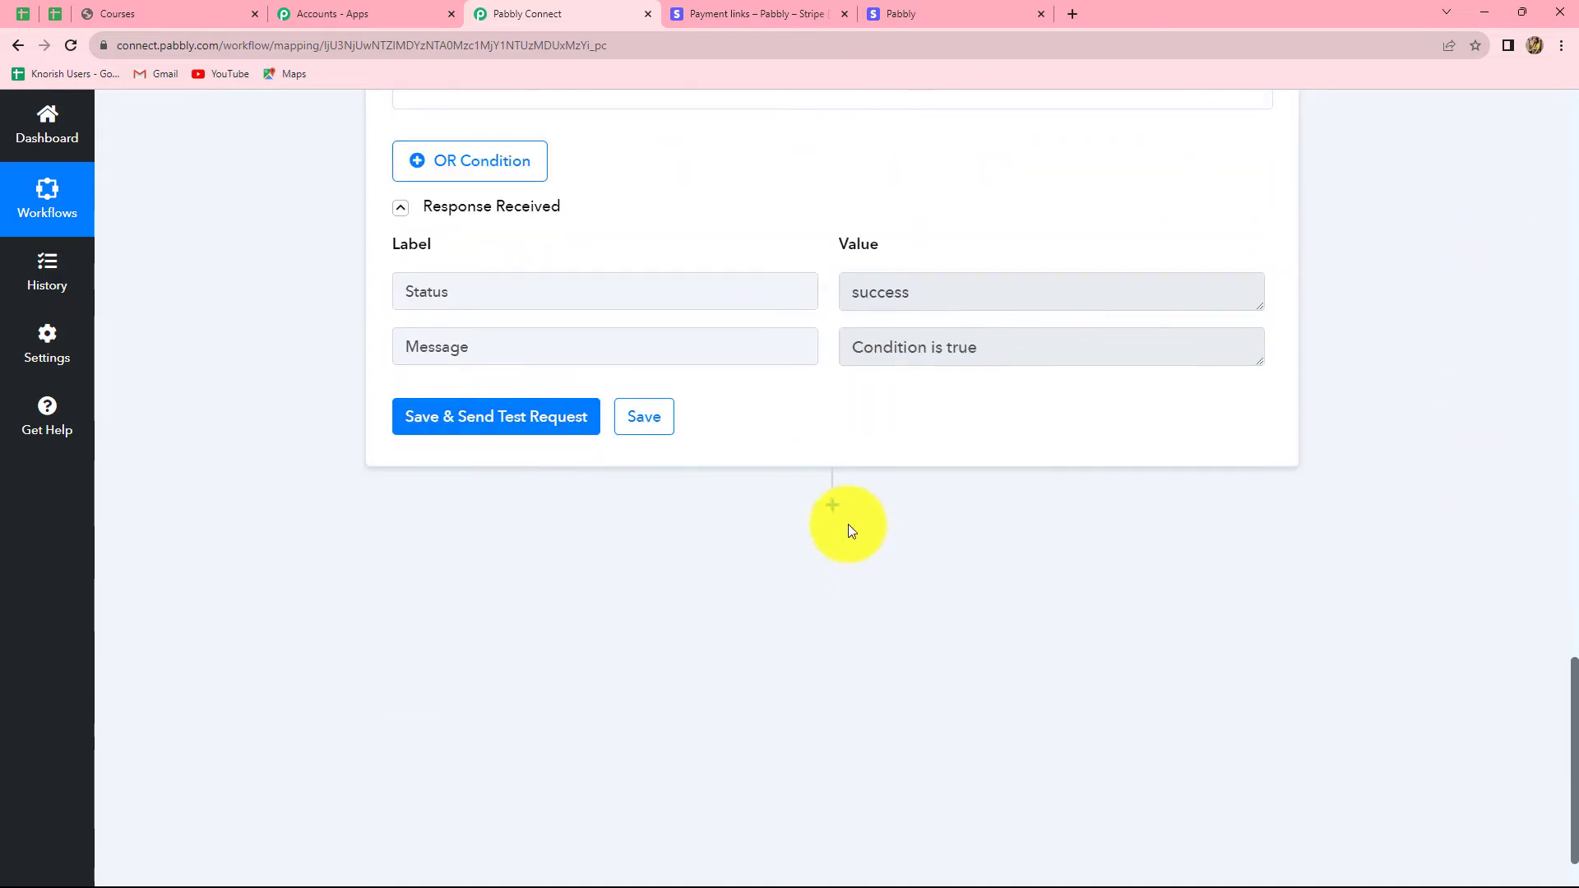
Step: Add a Graphy action step after the filter with the Create Learners event
click(832, 505)
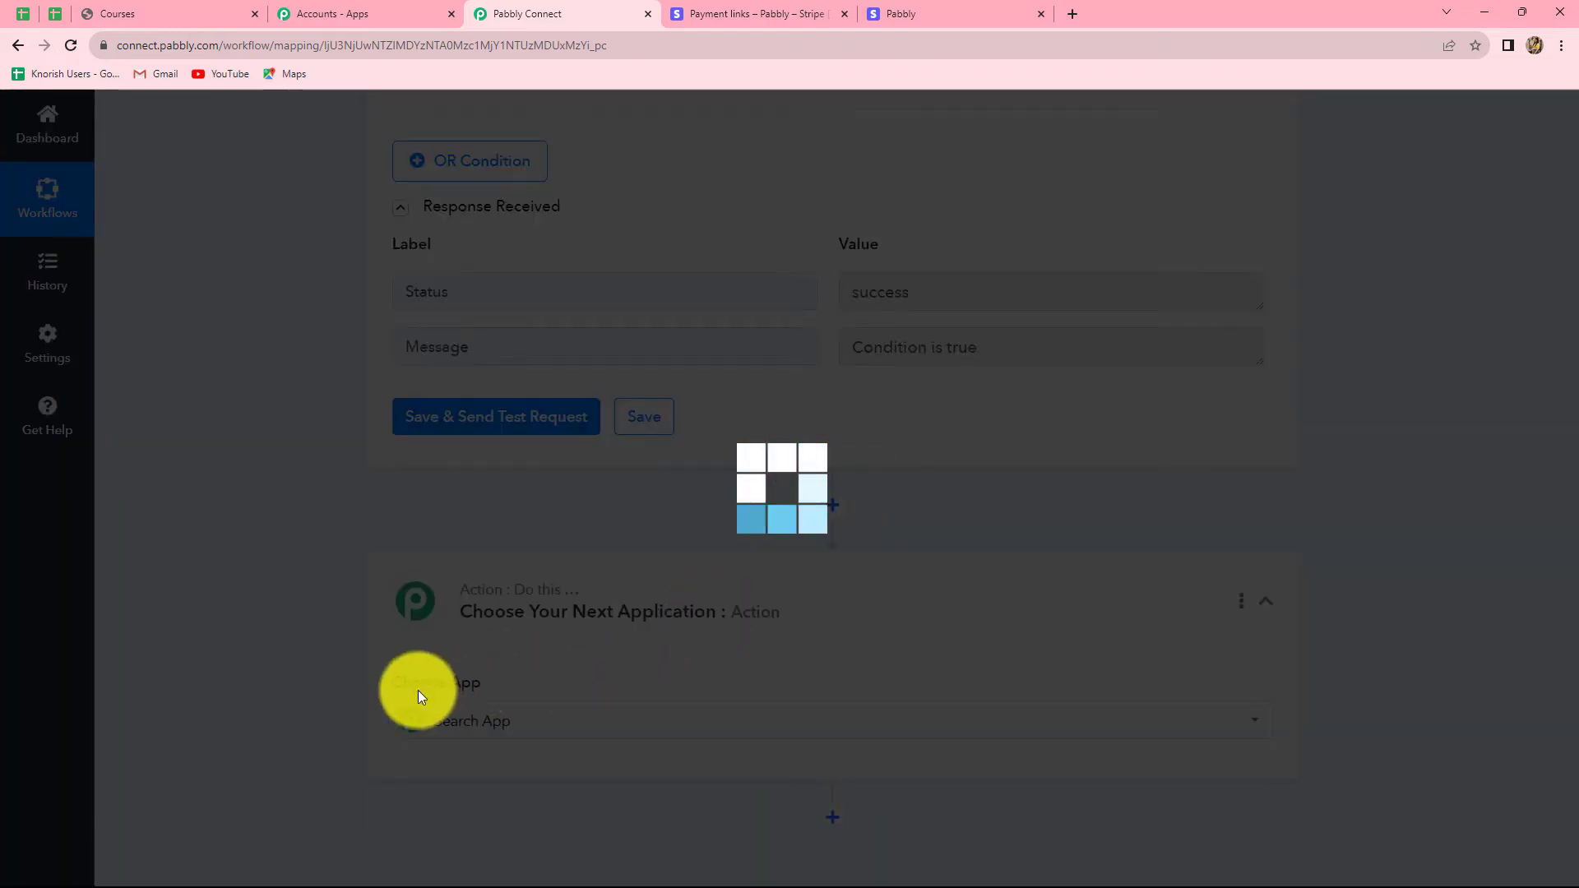
scroll(422, 691, down, 3)
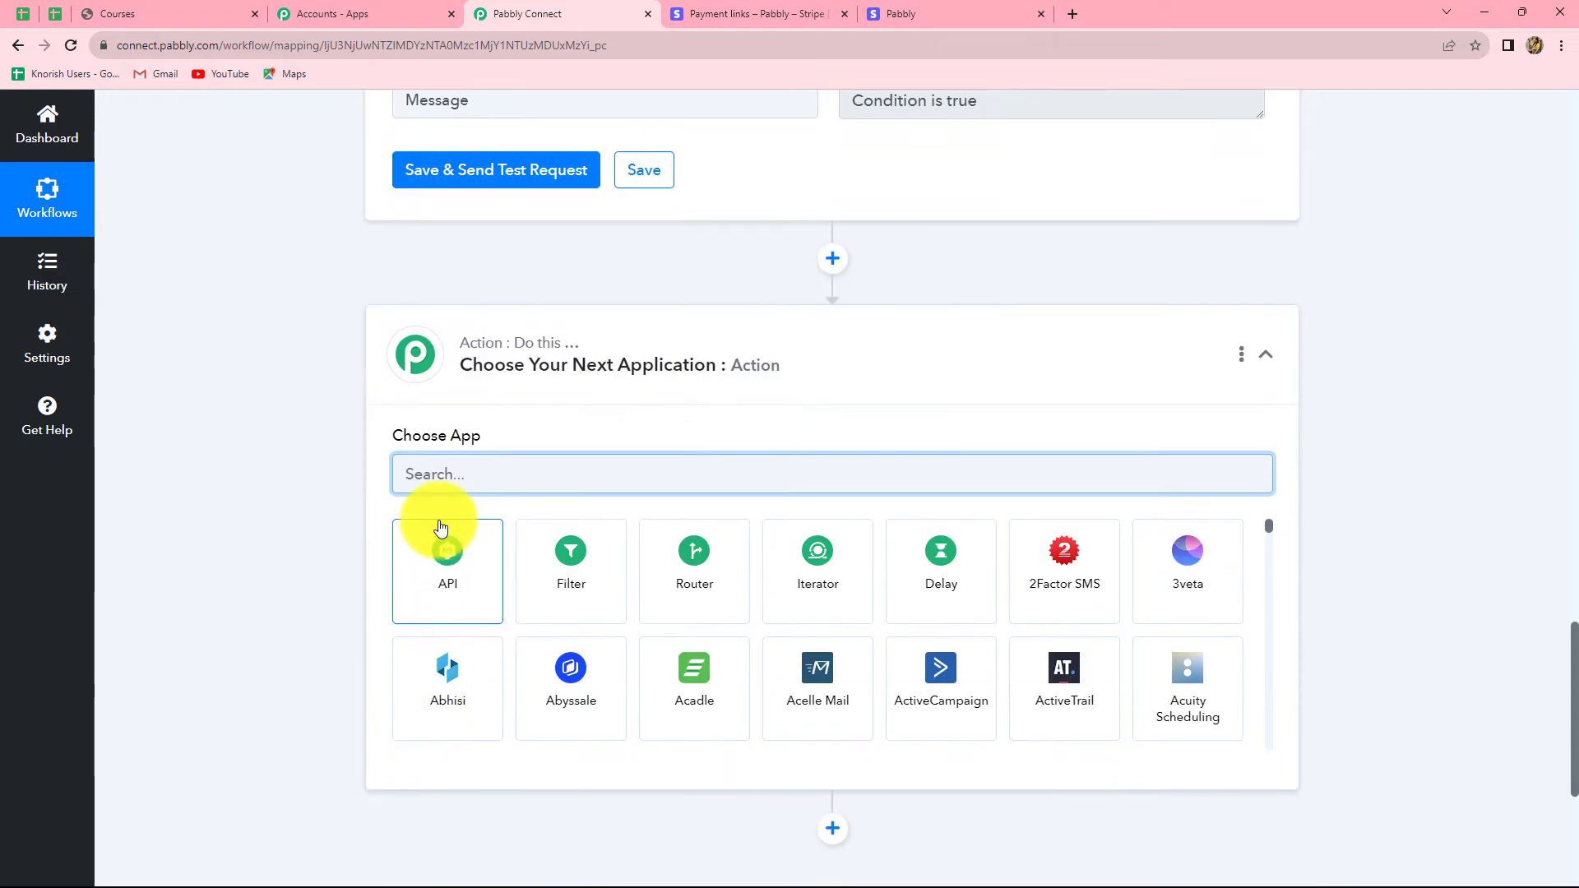
text(Graph)
click(442, 551)
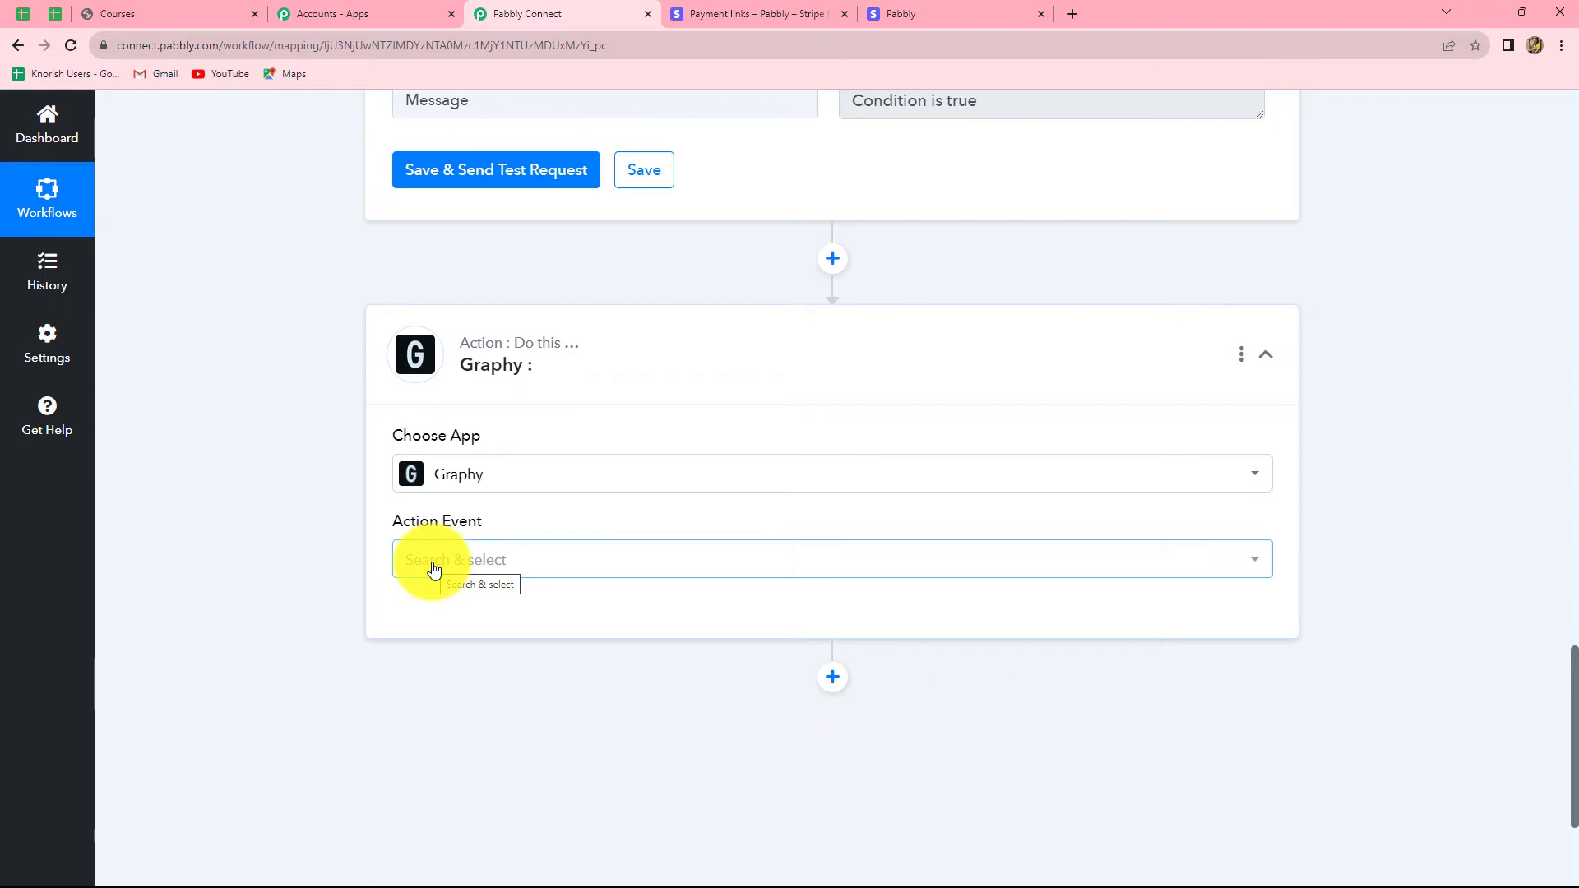
click(433, 569)
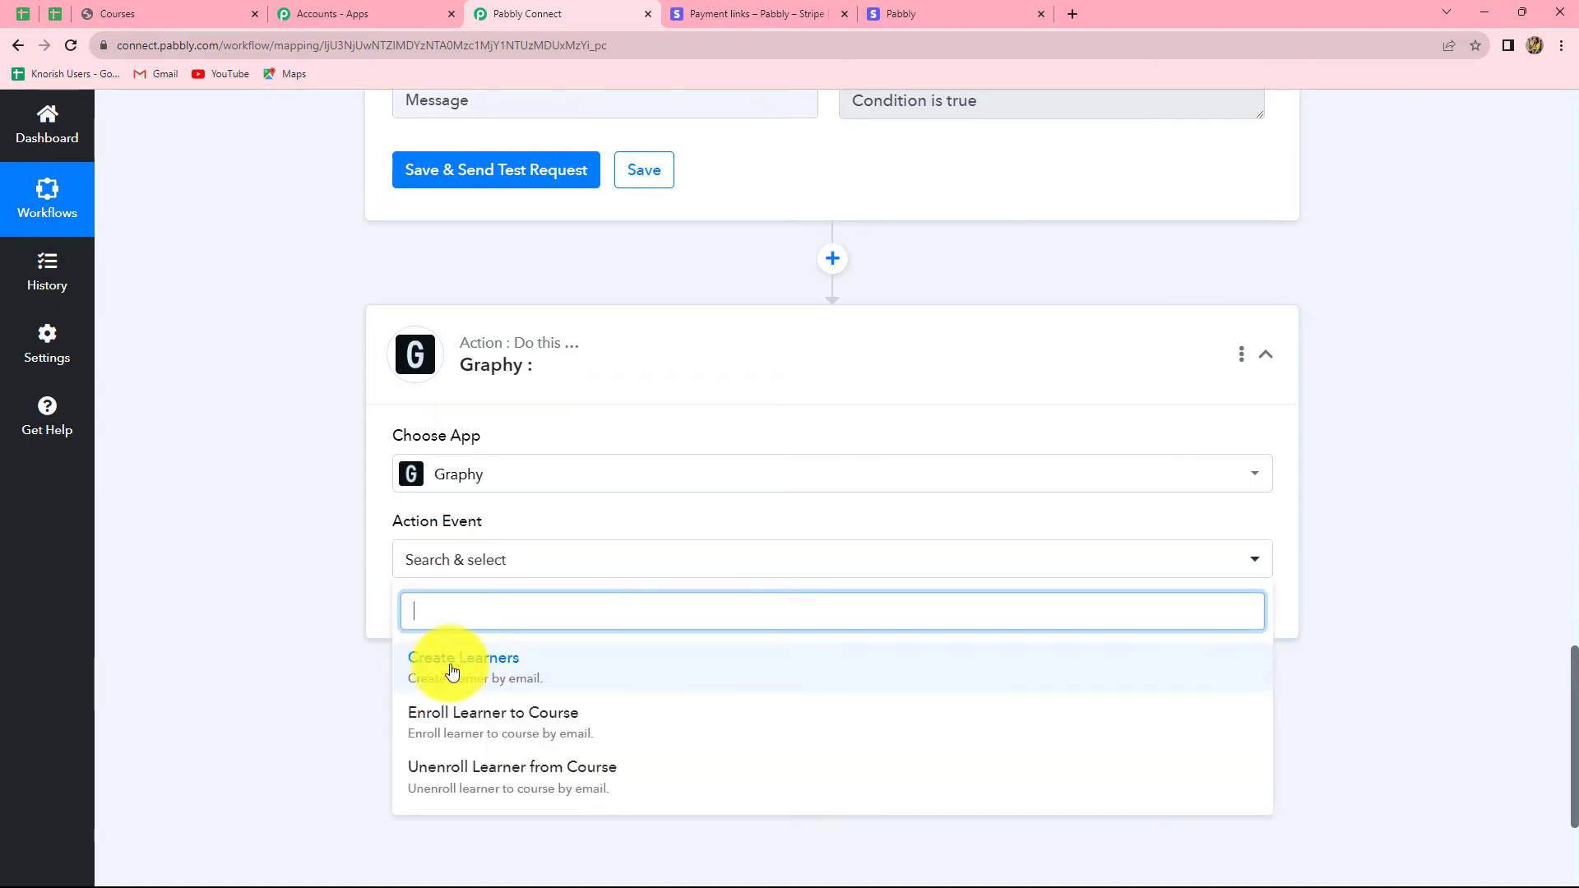
click(492, 670)
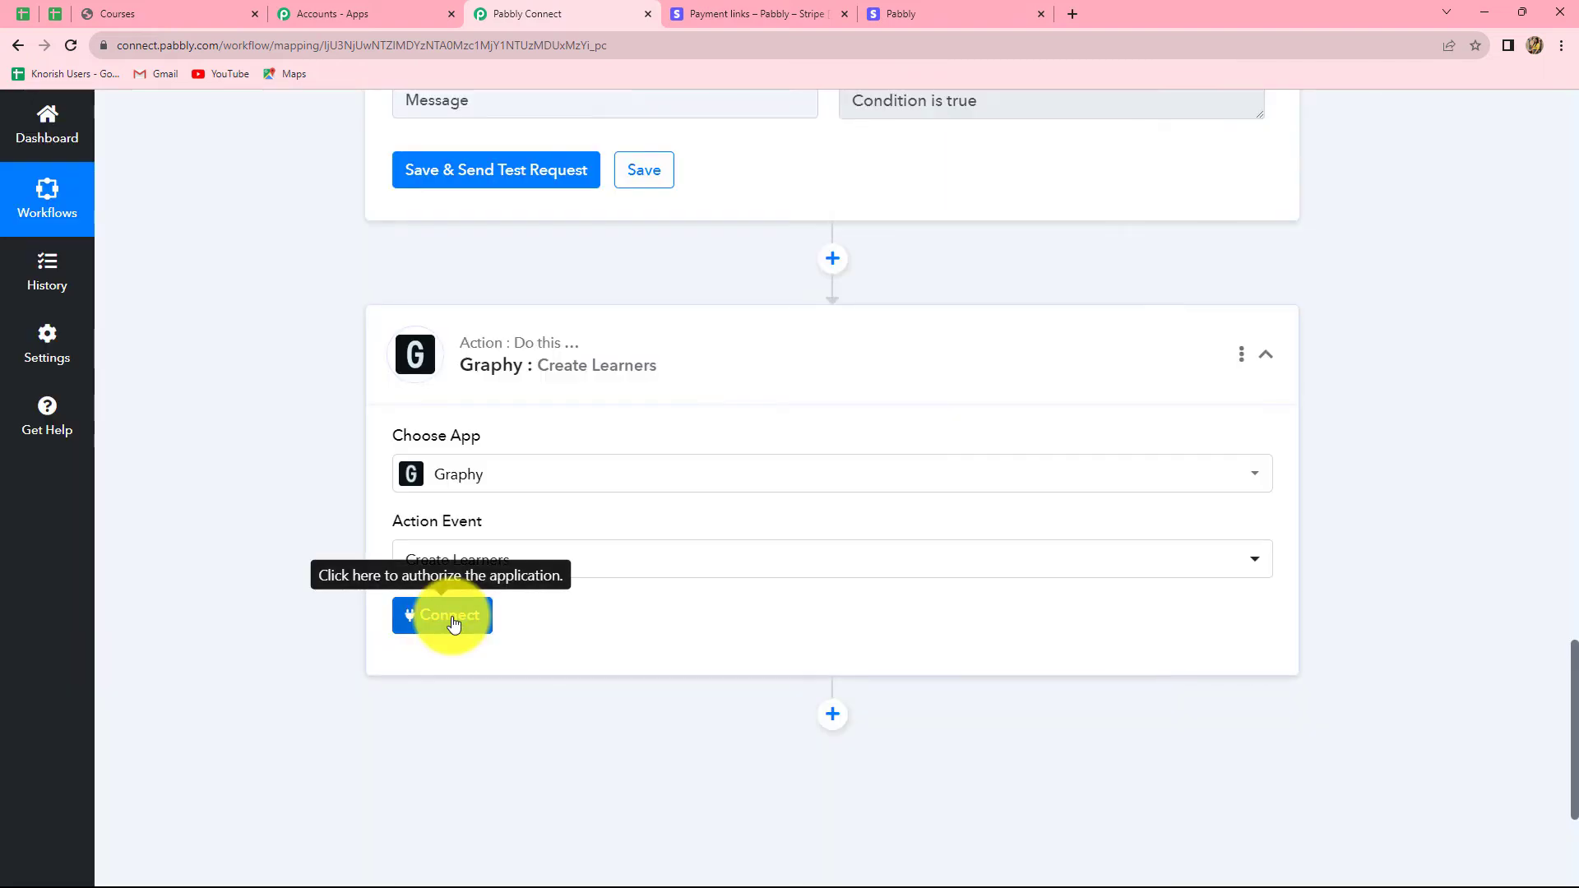
Step: Start a new Graphy account connection and review the API Key help text
click(453, 623)
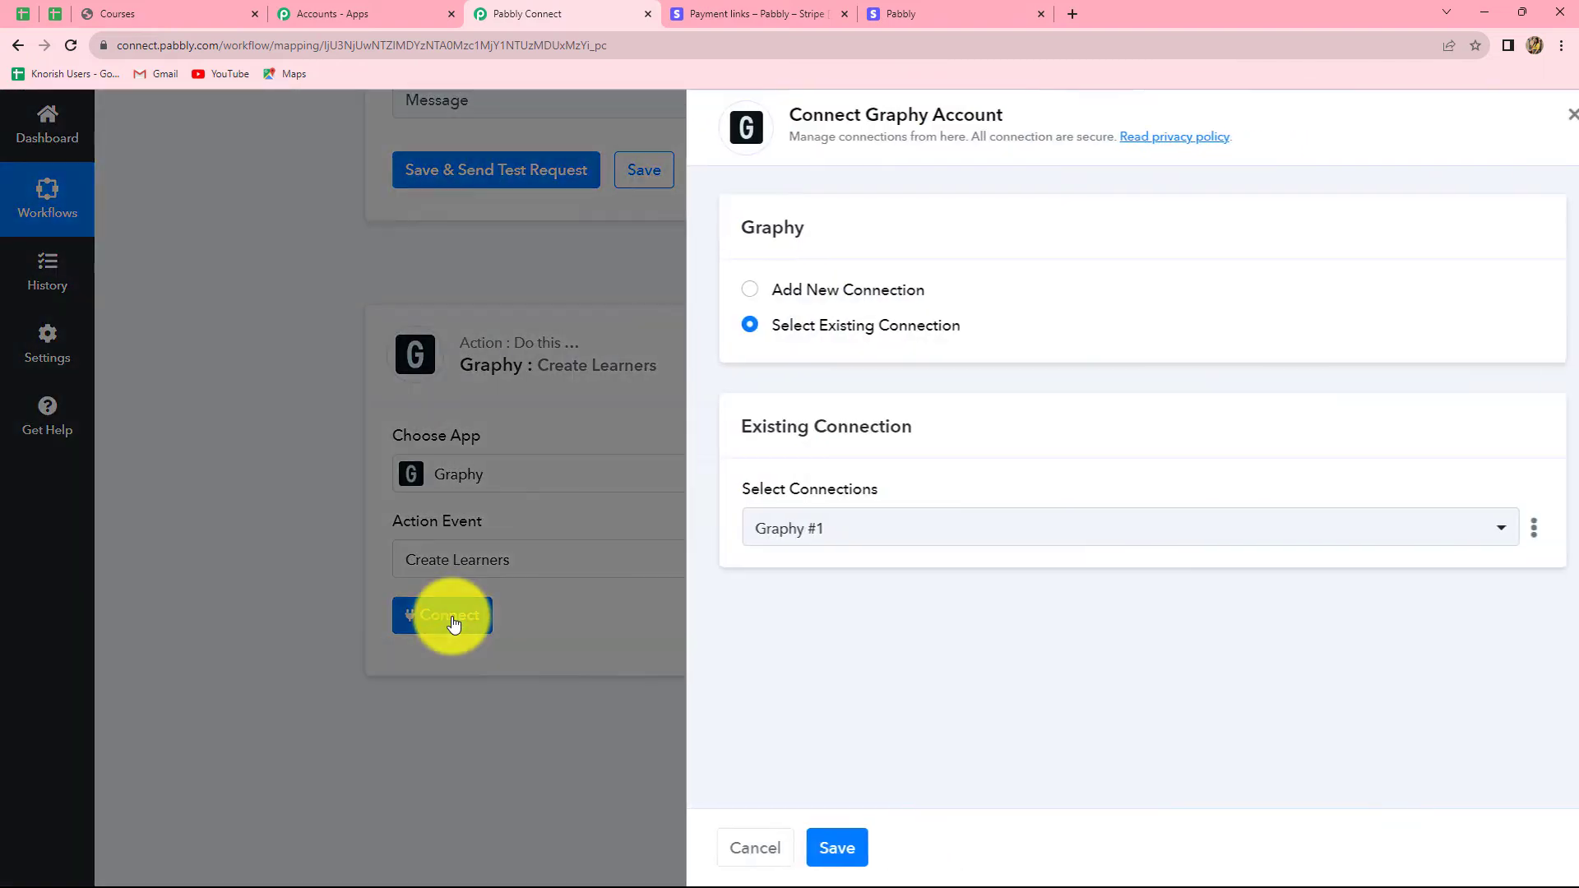
click(730, 292)
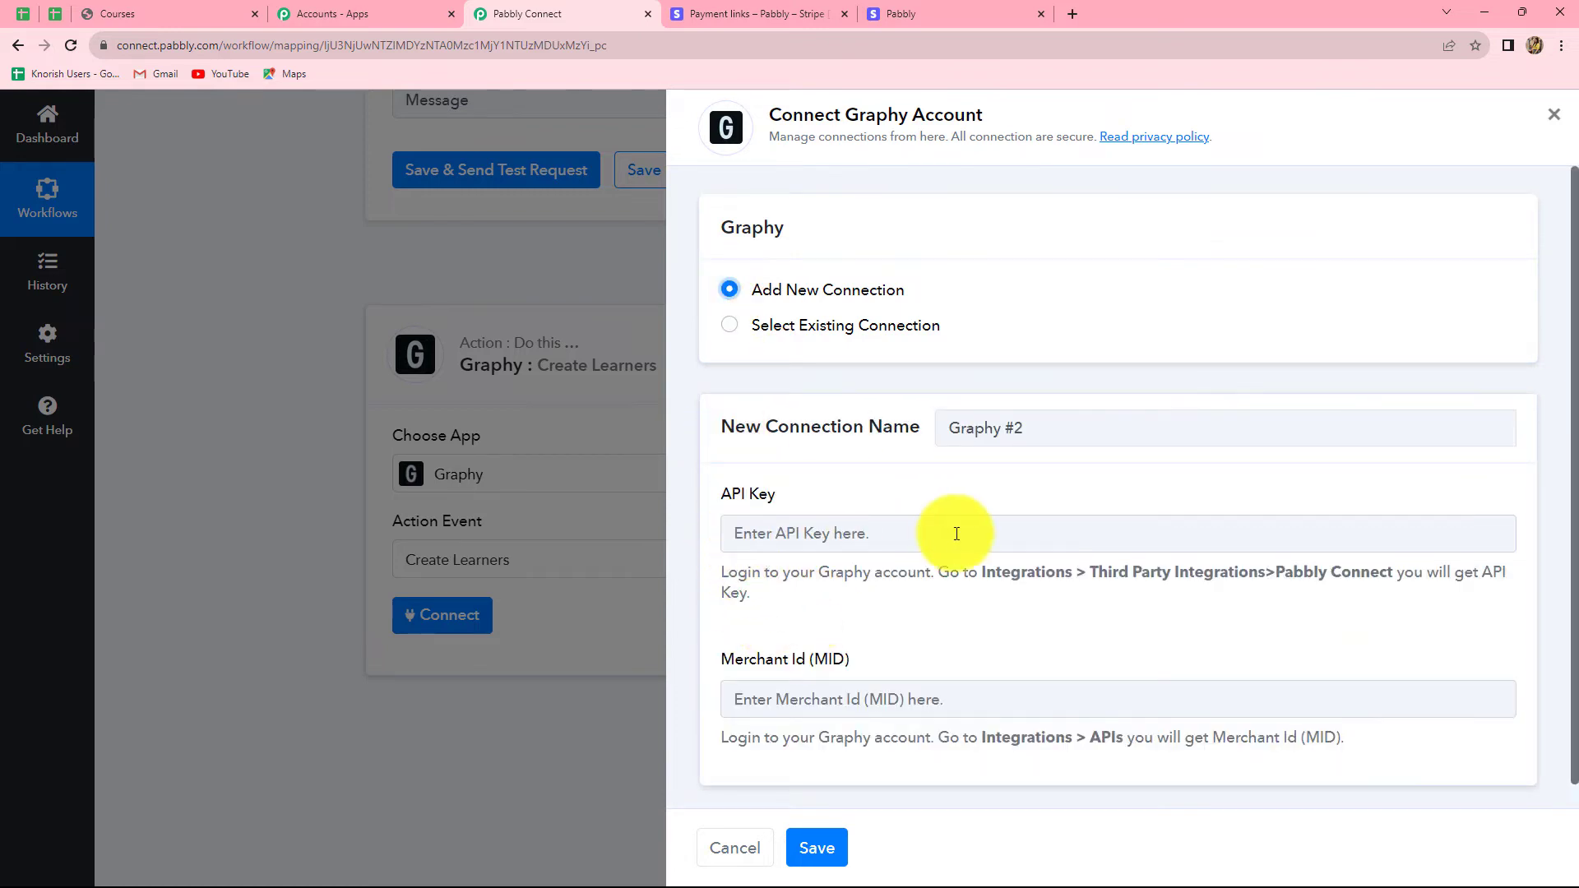
click(765, 536)
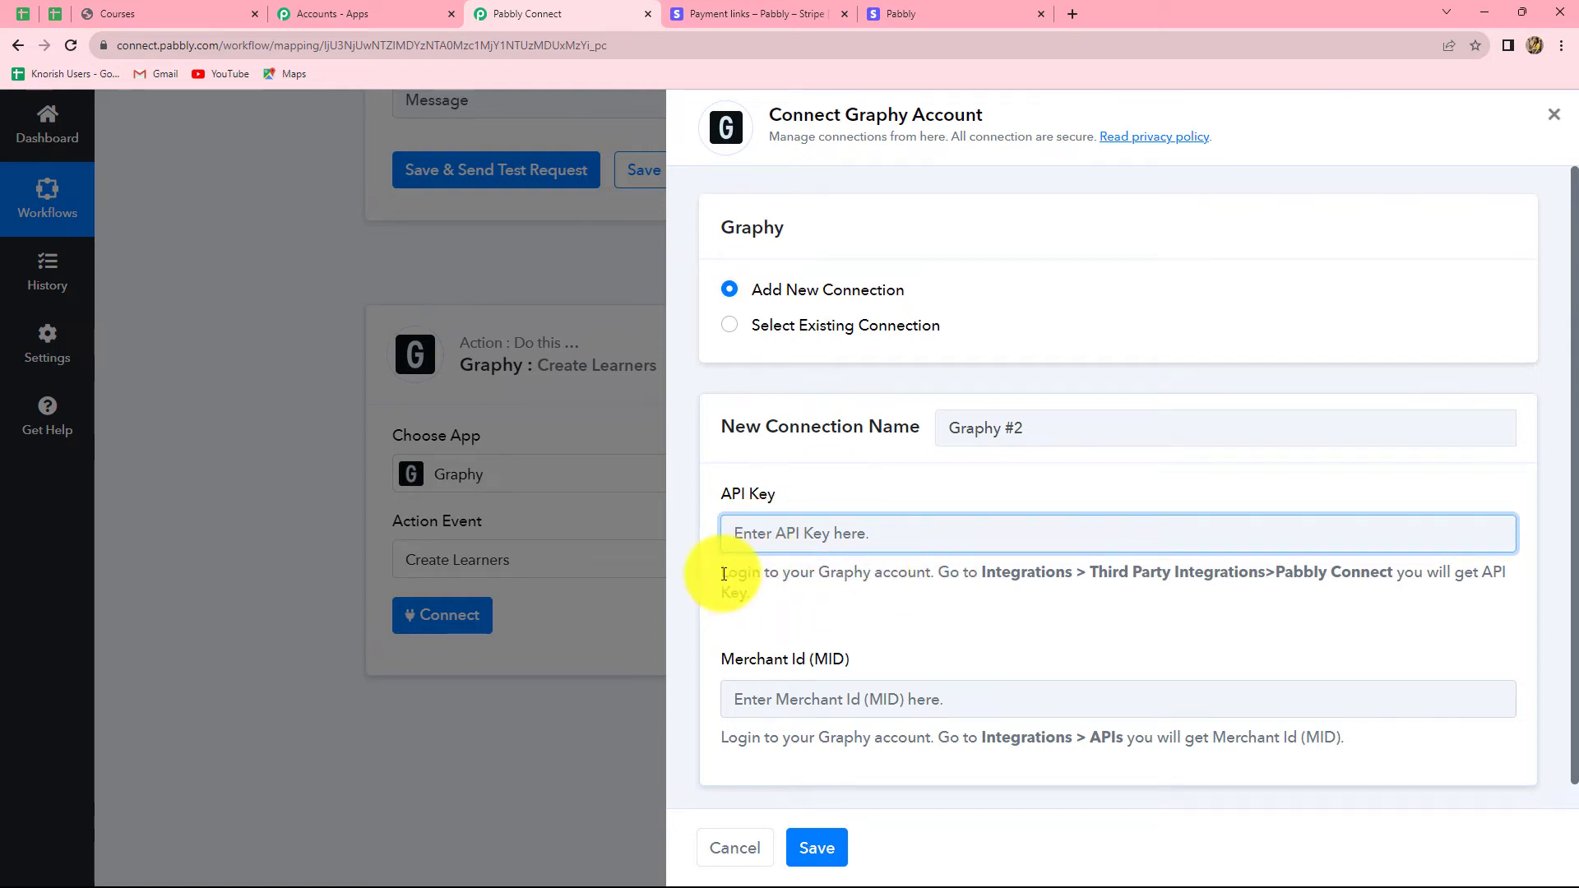
drag(722, 572, 836, 613)
click(984, 592)
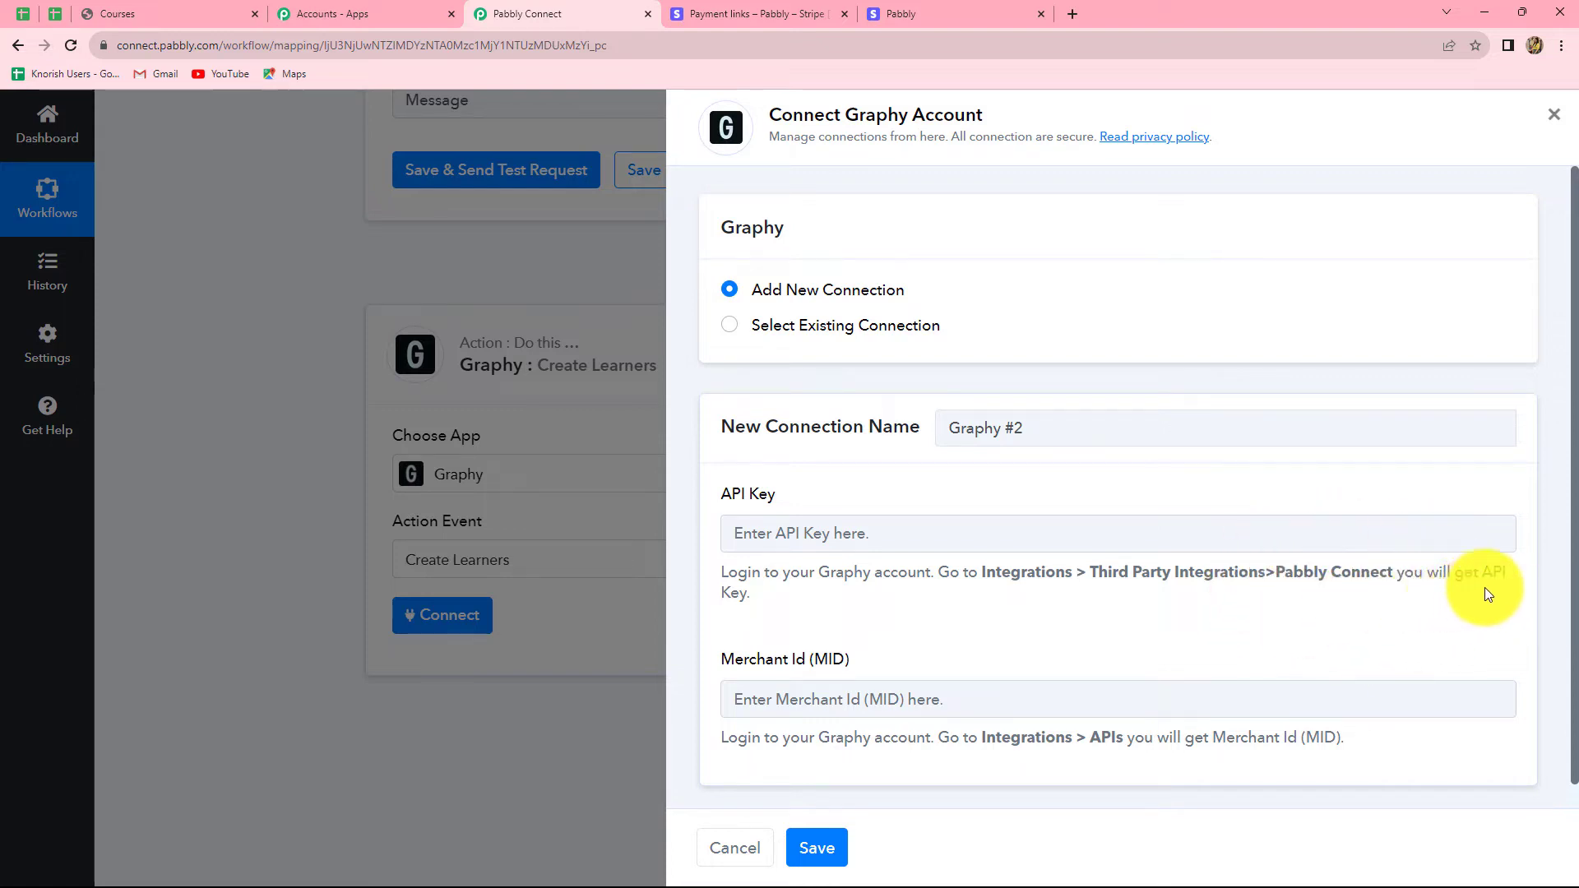
Step: Copy the Pabbly Connect API key from Graphy's Integrations > Third Party page
click(84, 10)
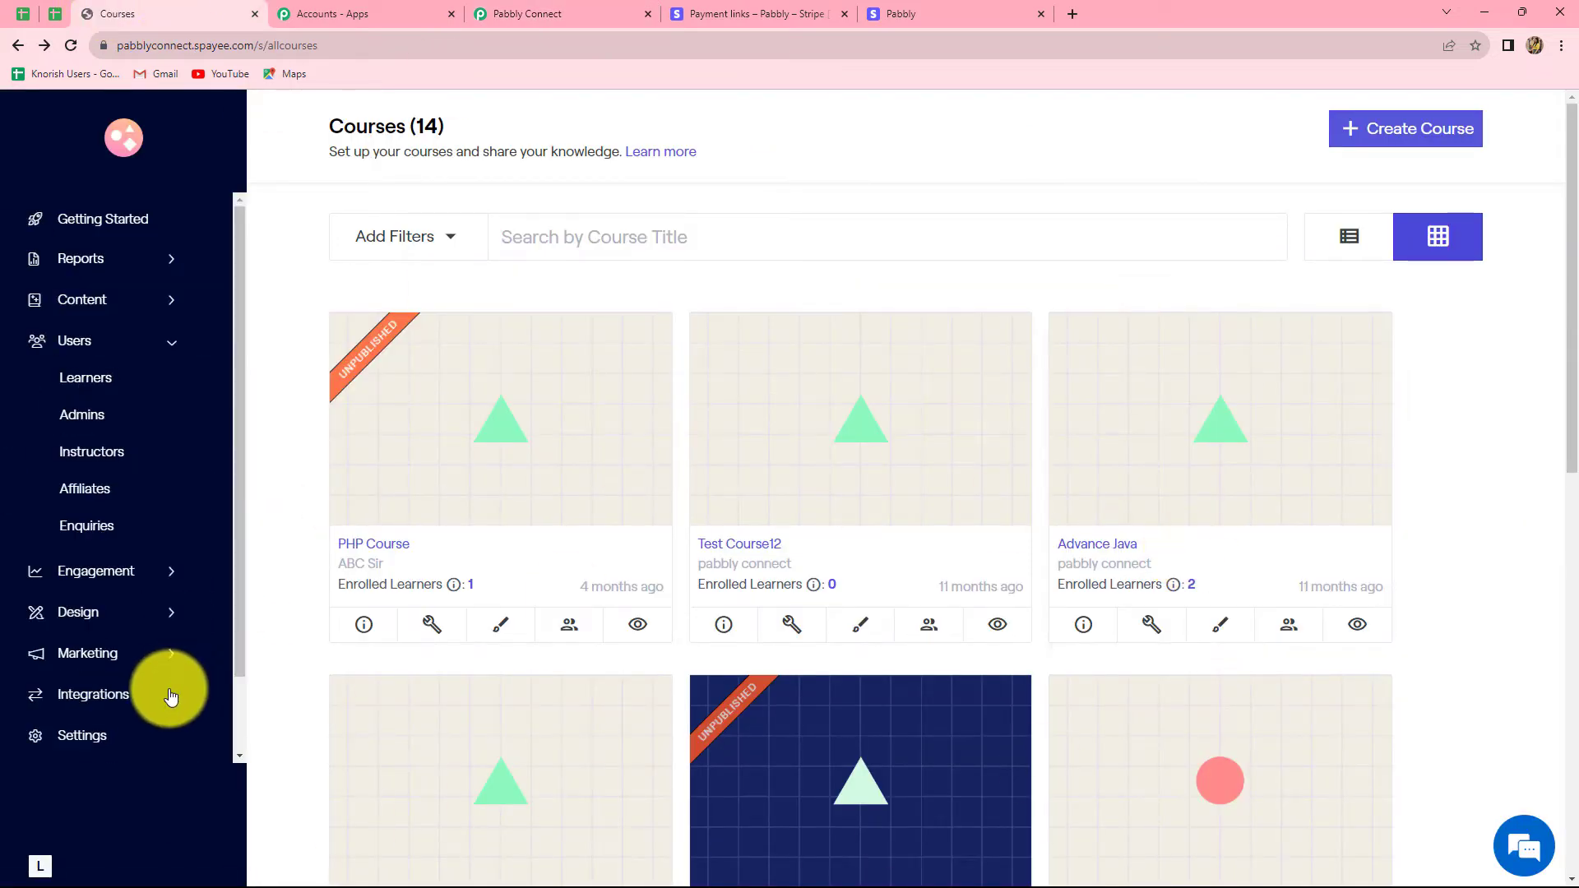
click(171, 697)
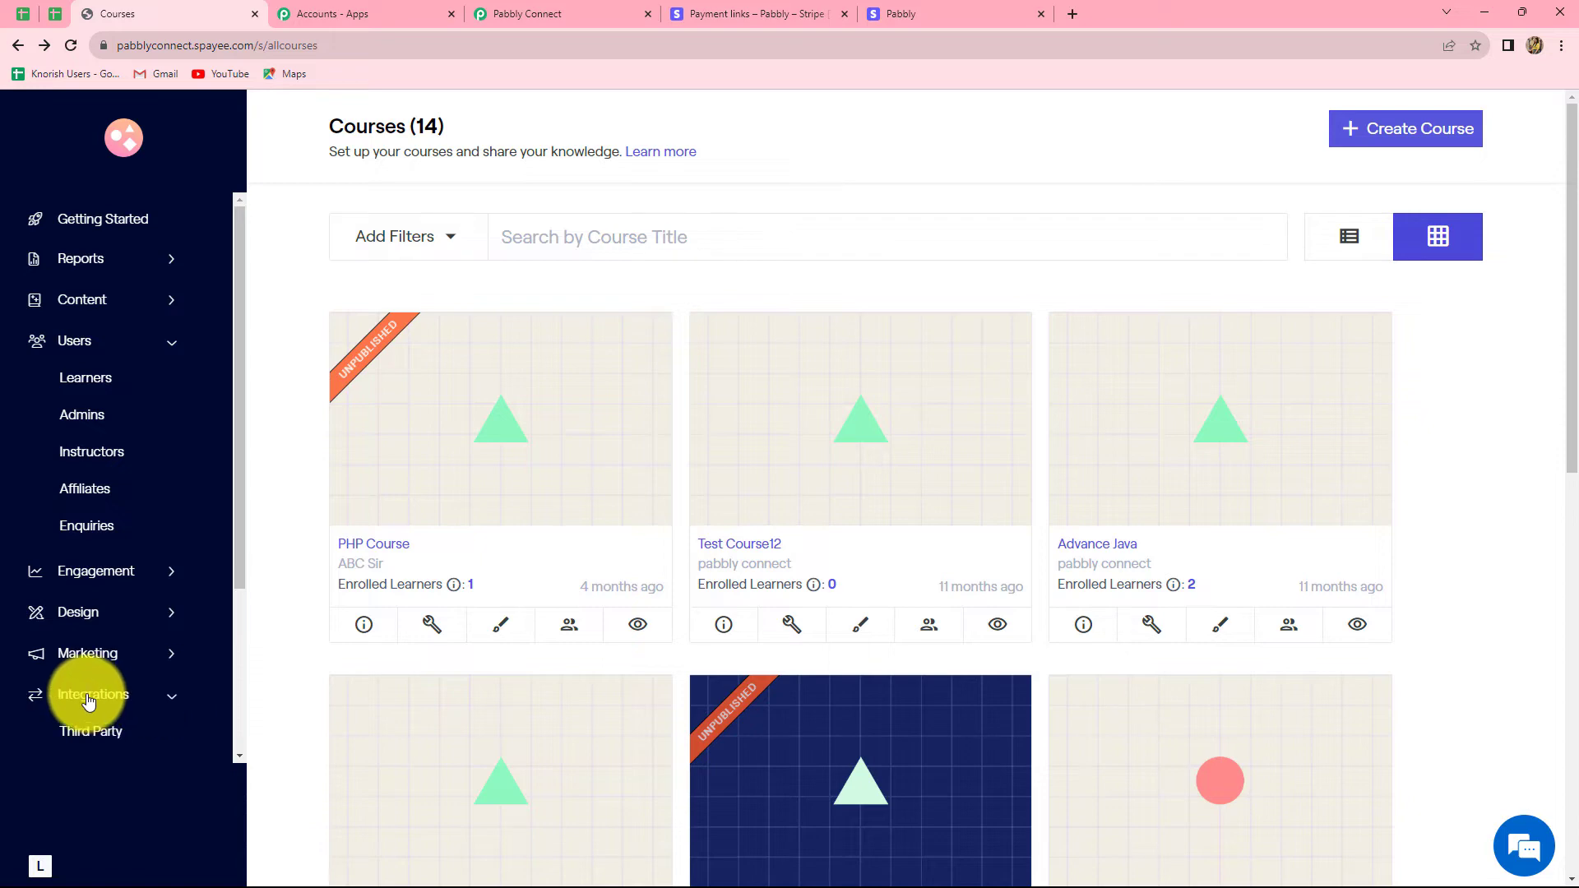
click(74, 740)
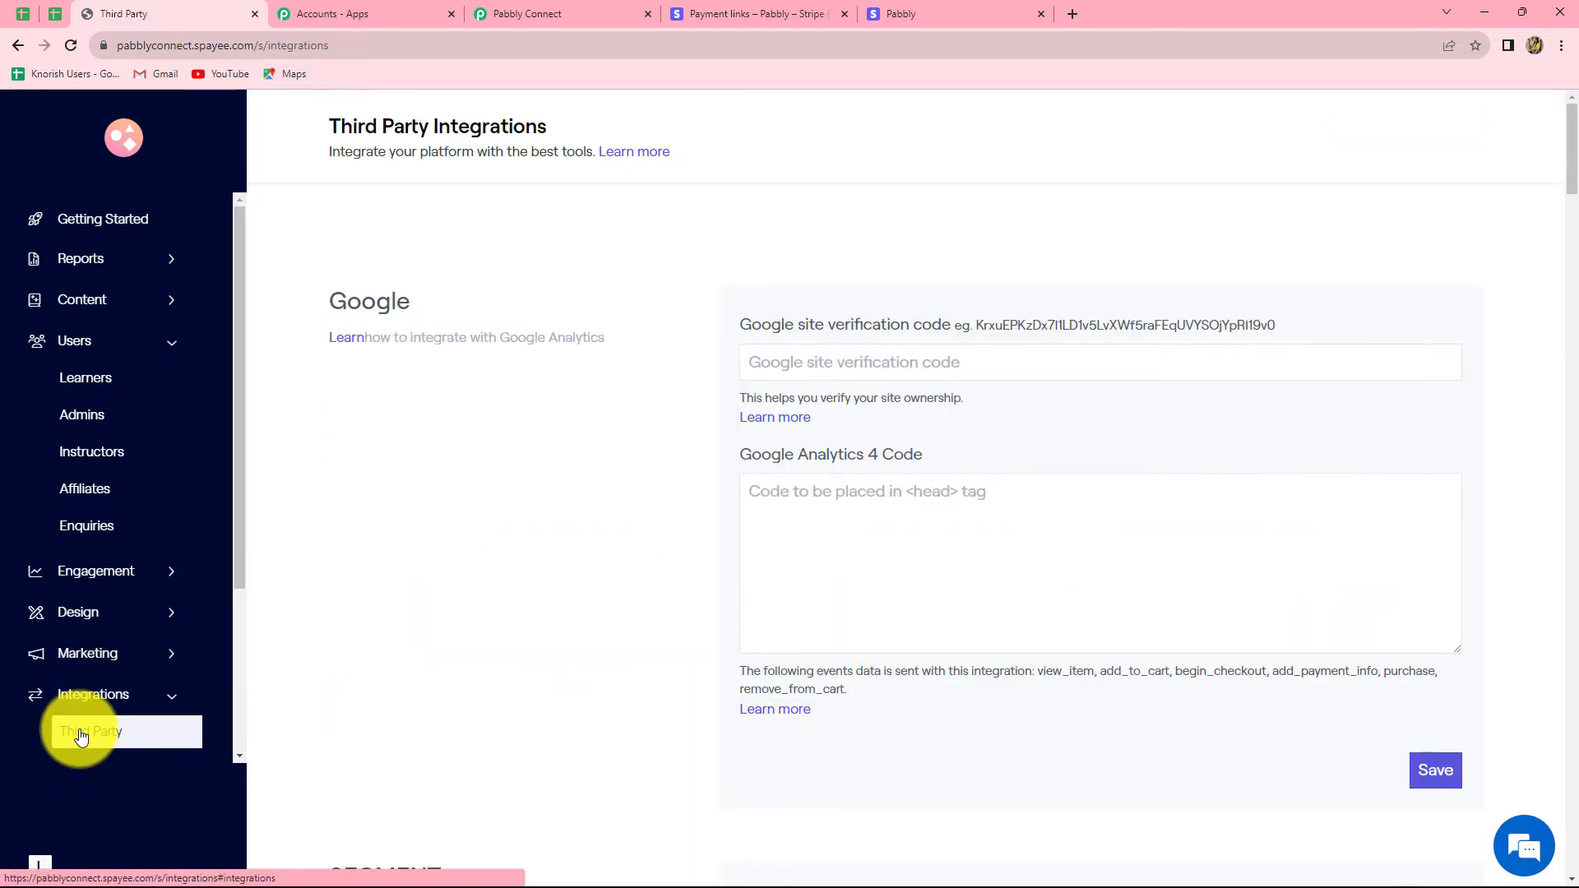
scroll(368, 718, down, 15)
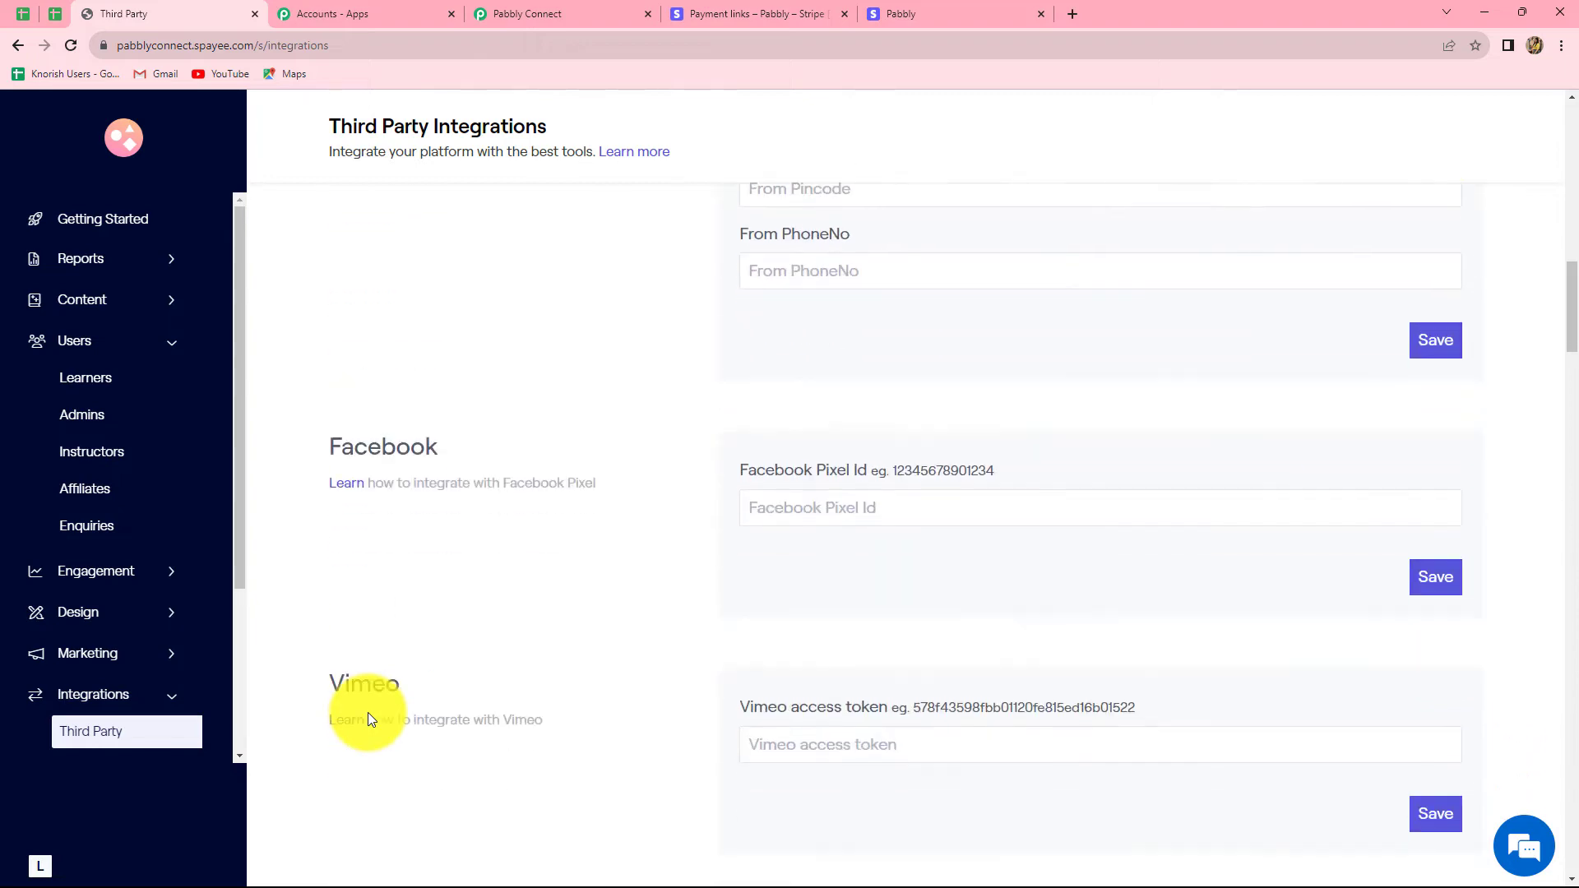
scroll(368, 718, down, 10)
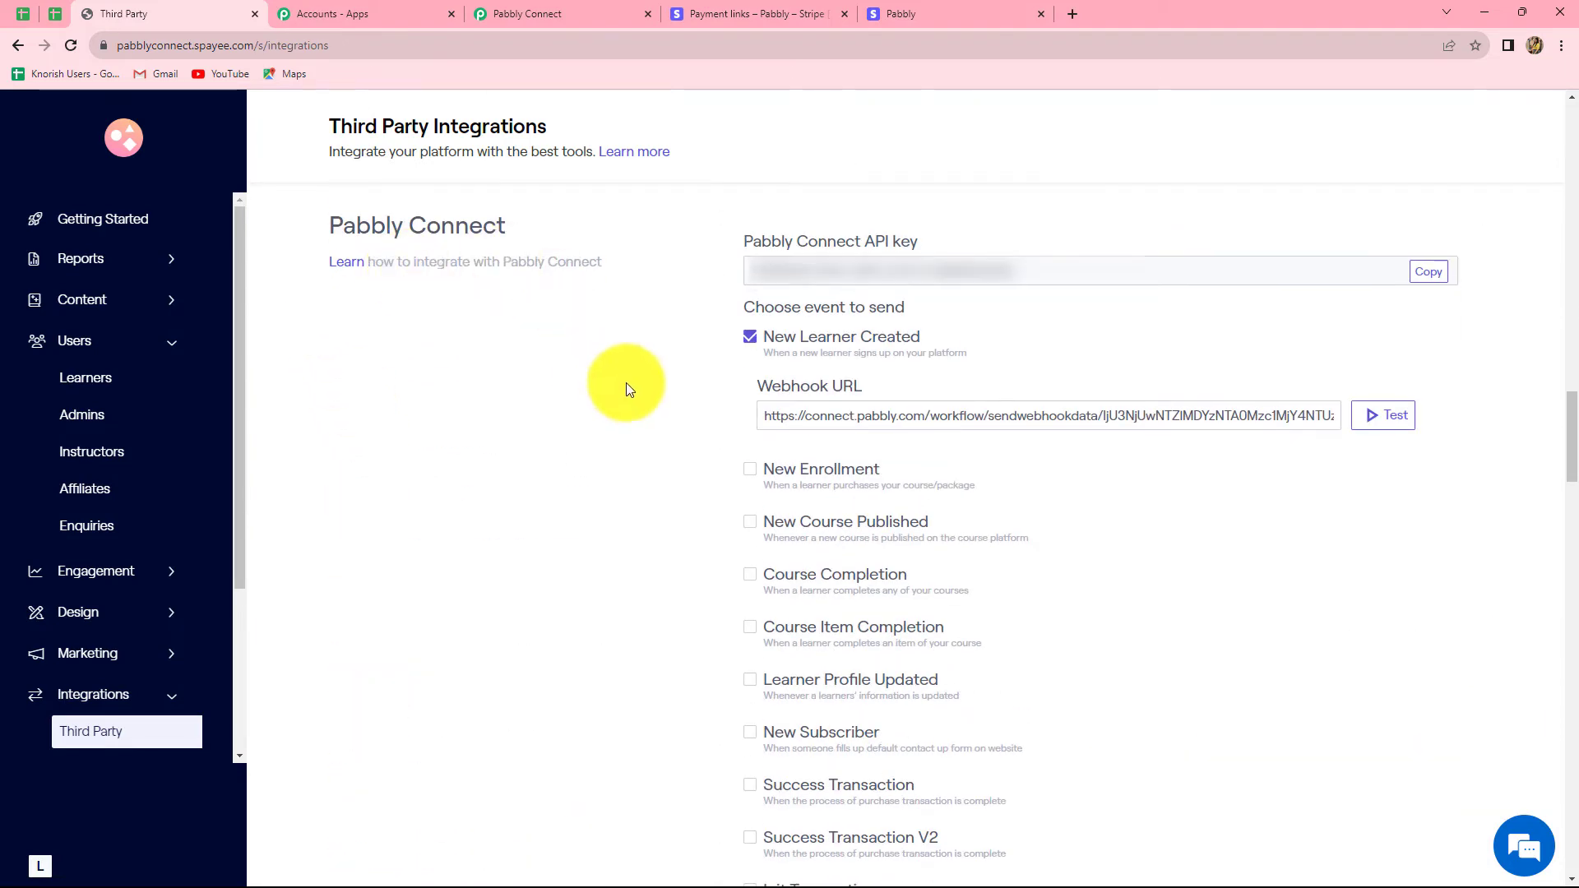
scroll(614, 463, up, 2)
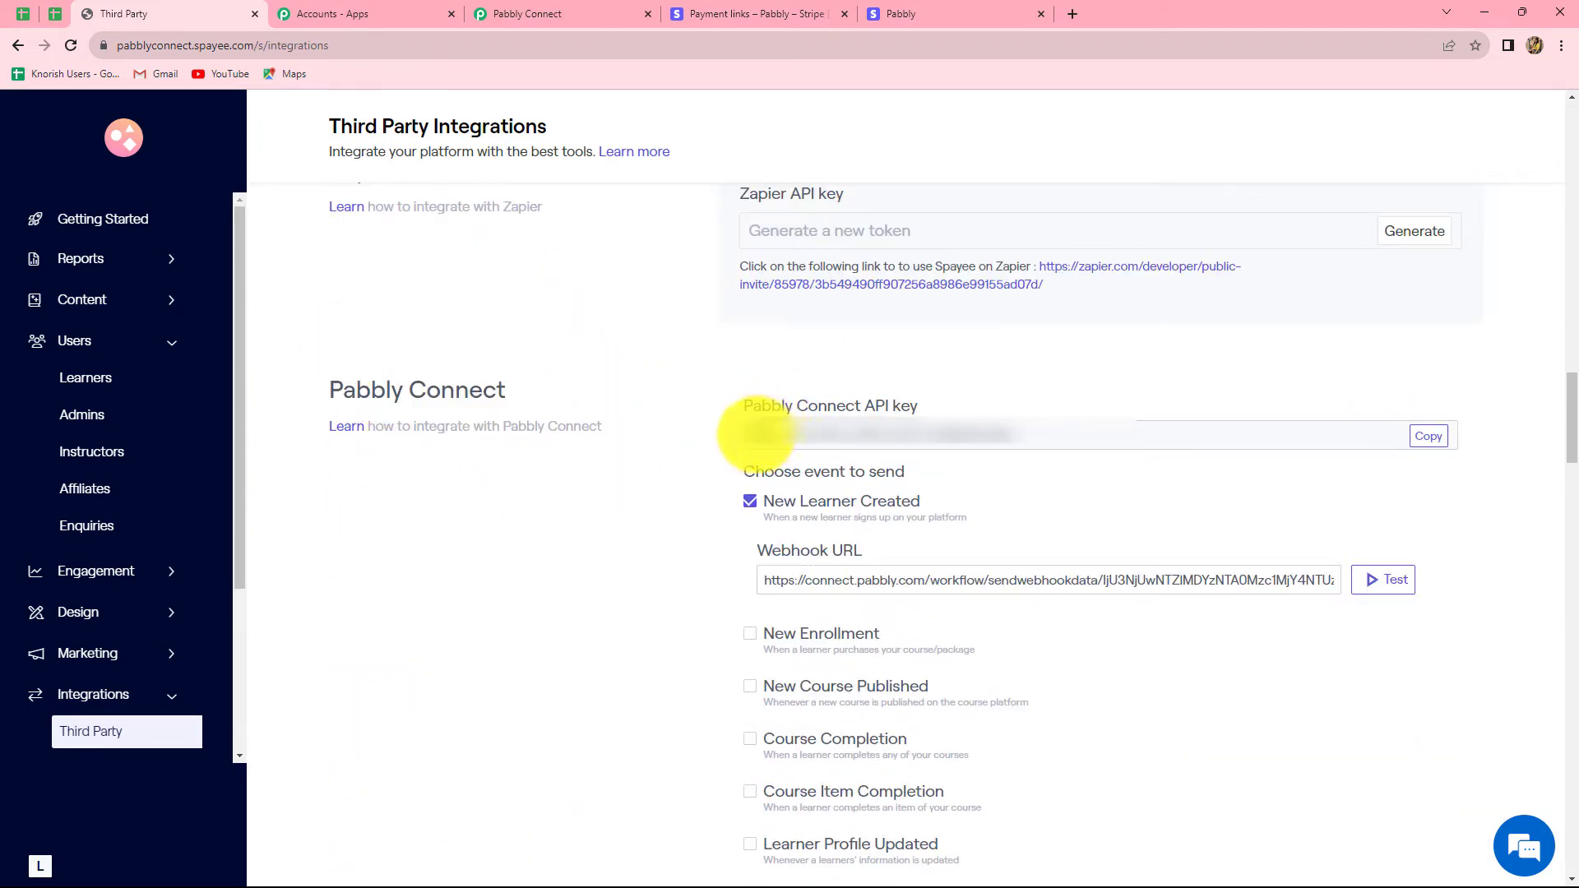
click(1432, 445)
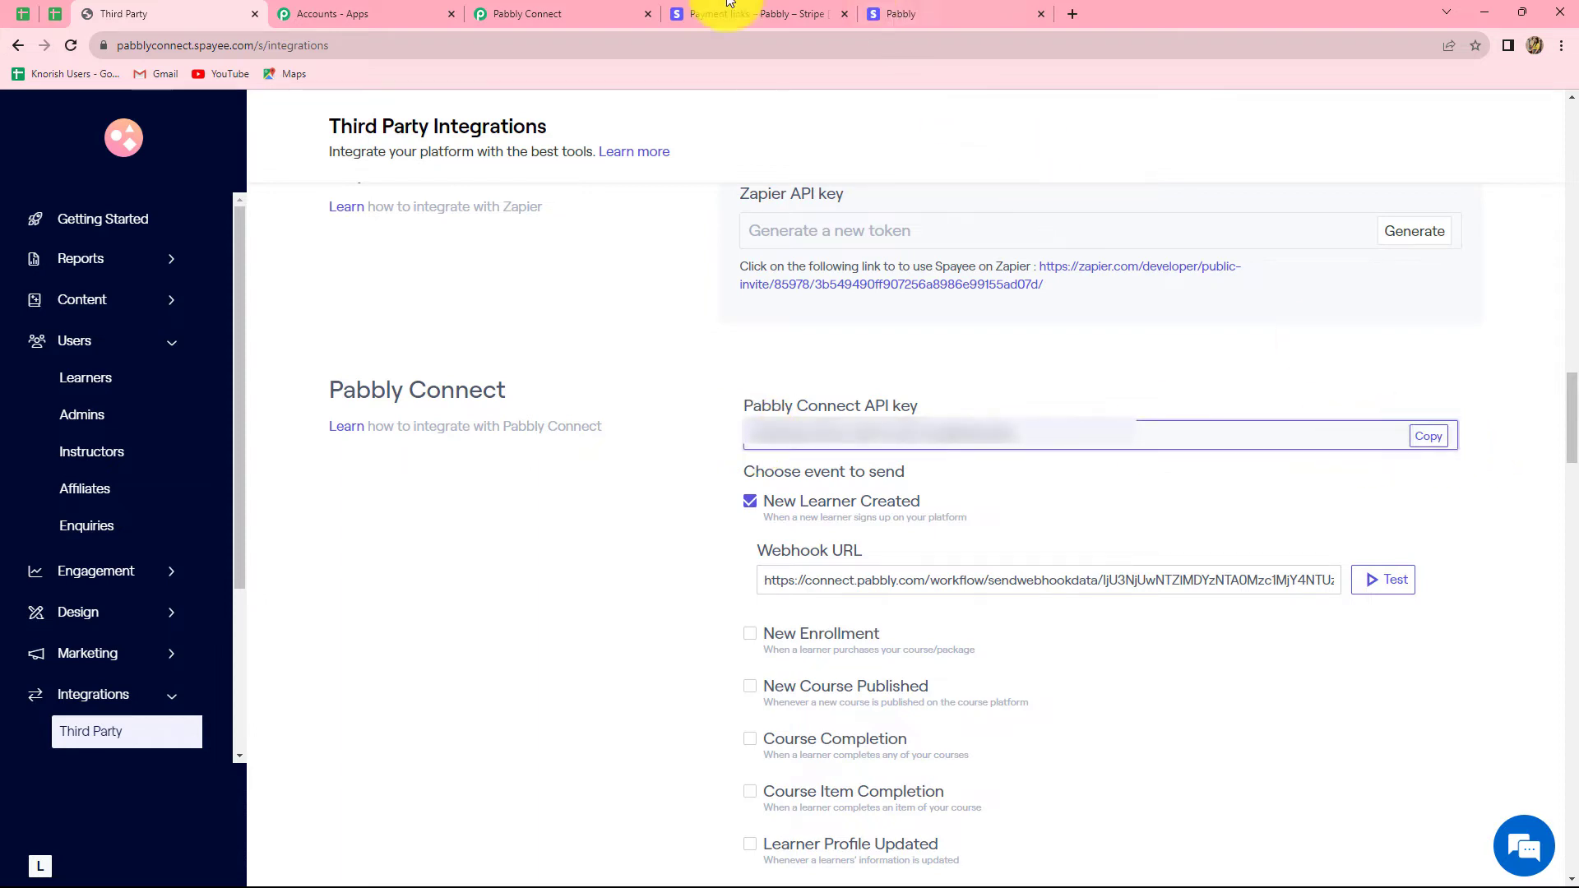
click(527, 13)
click(794, 533)
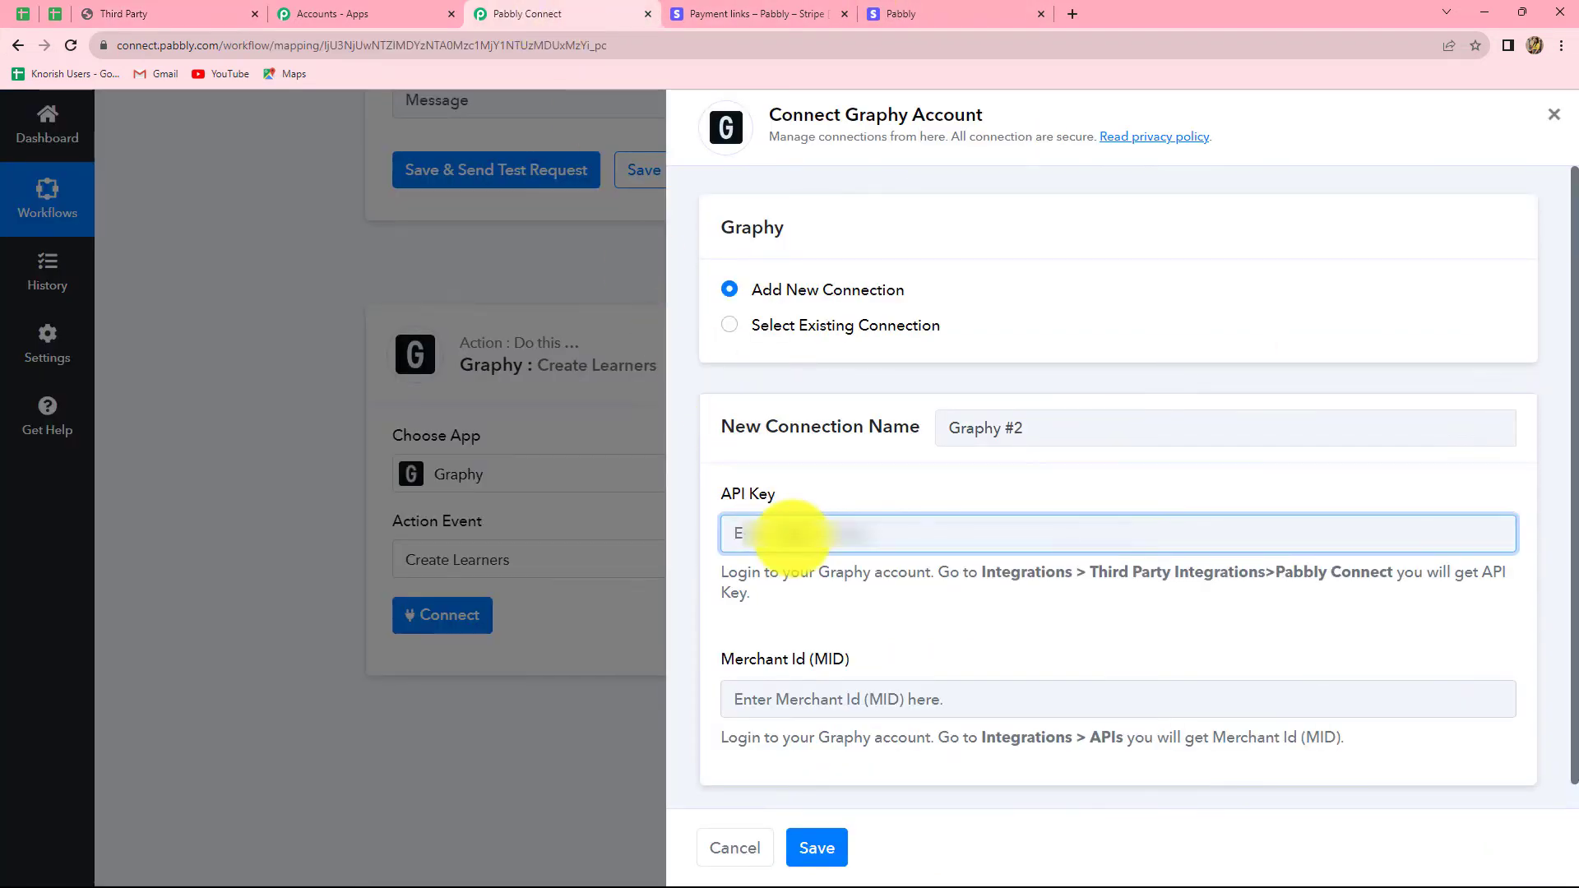
Step: Paste the copied Graphy key into the connection's API Key field
key(ctrl+v)
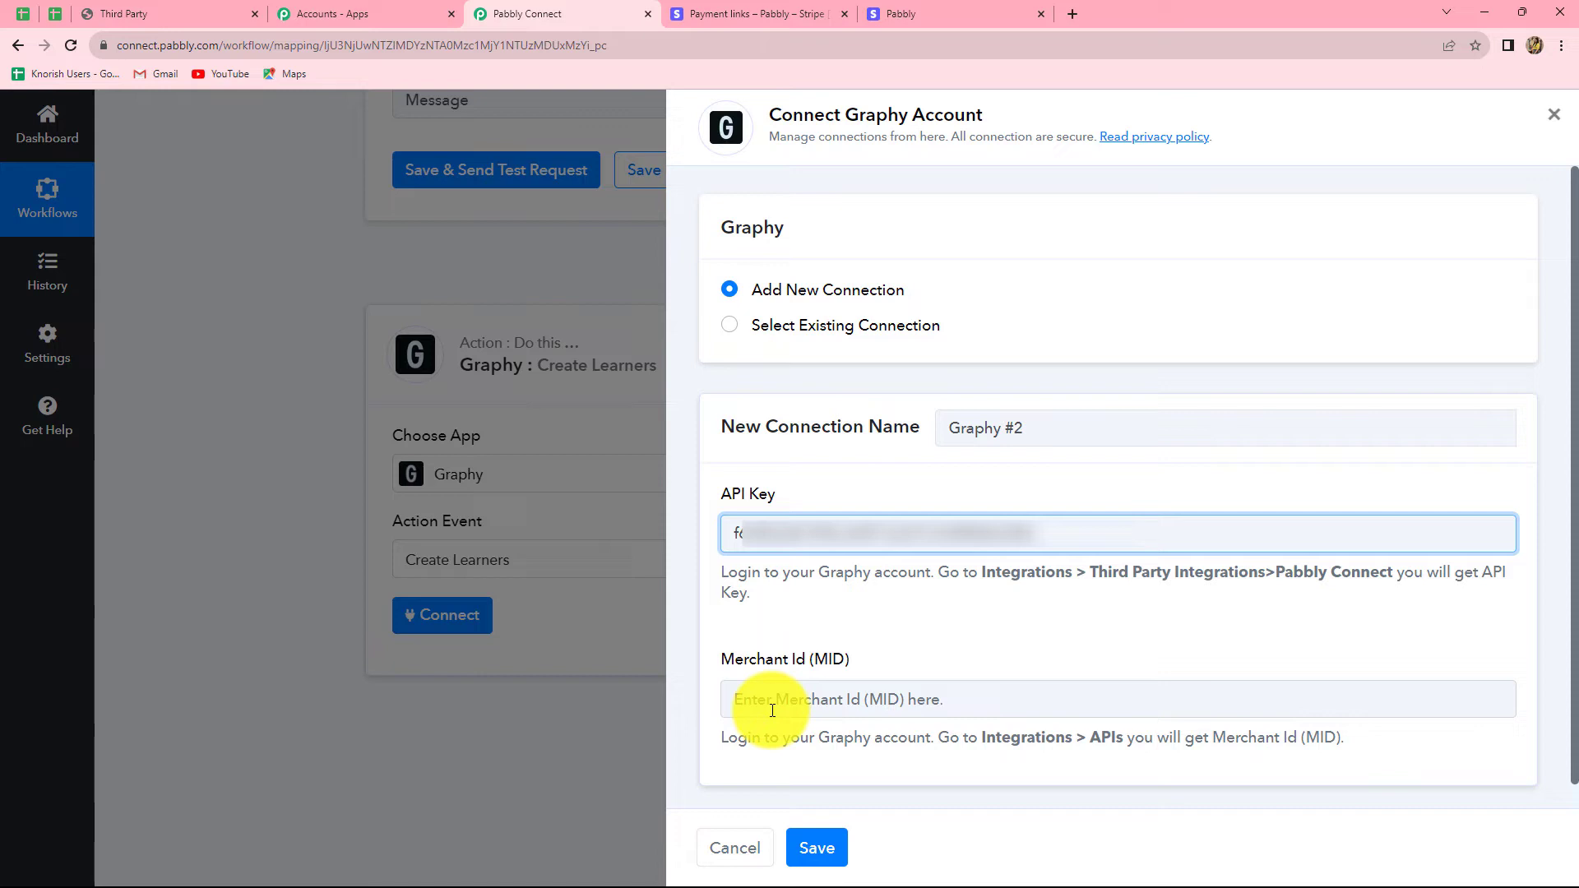
click(176, 1)
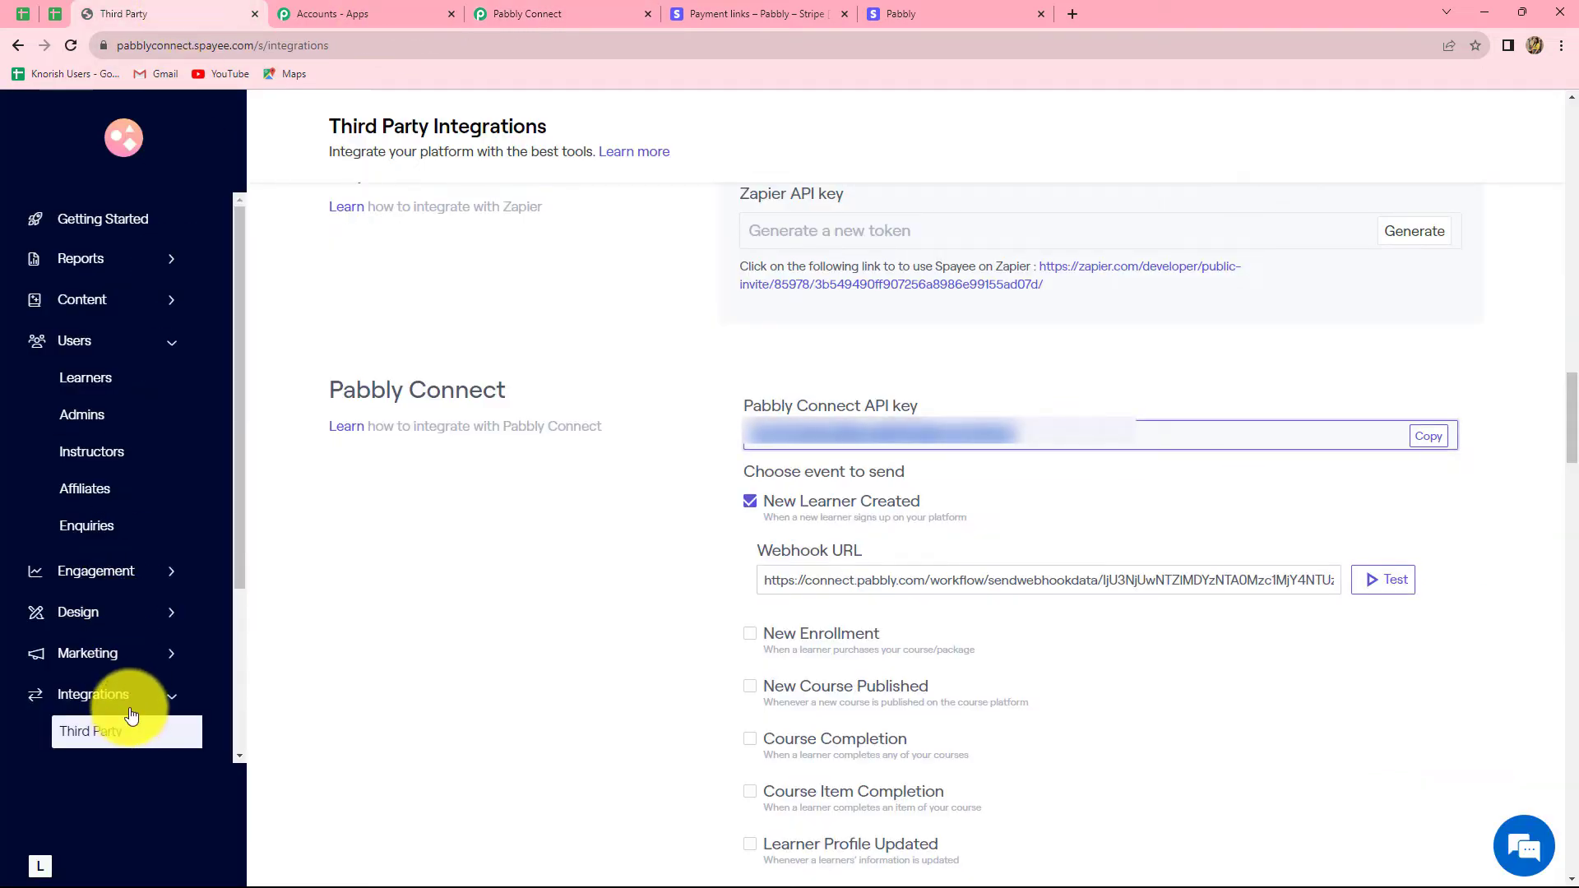
Step: Copy the Merchant Id from Graphy's Integrations > APIs page
scroll(132, 732, down, 1)
click(81, 684)
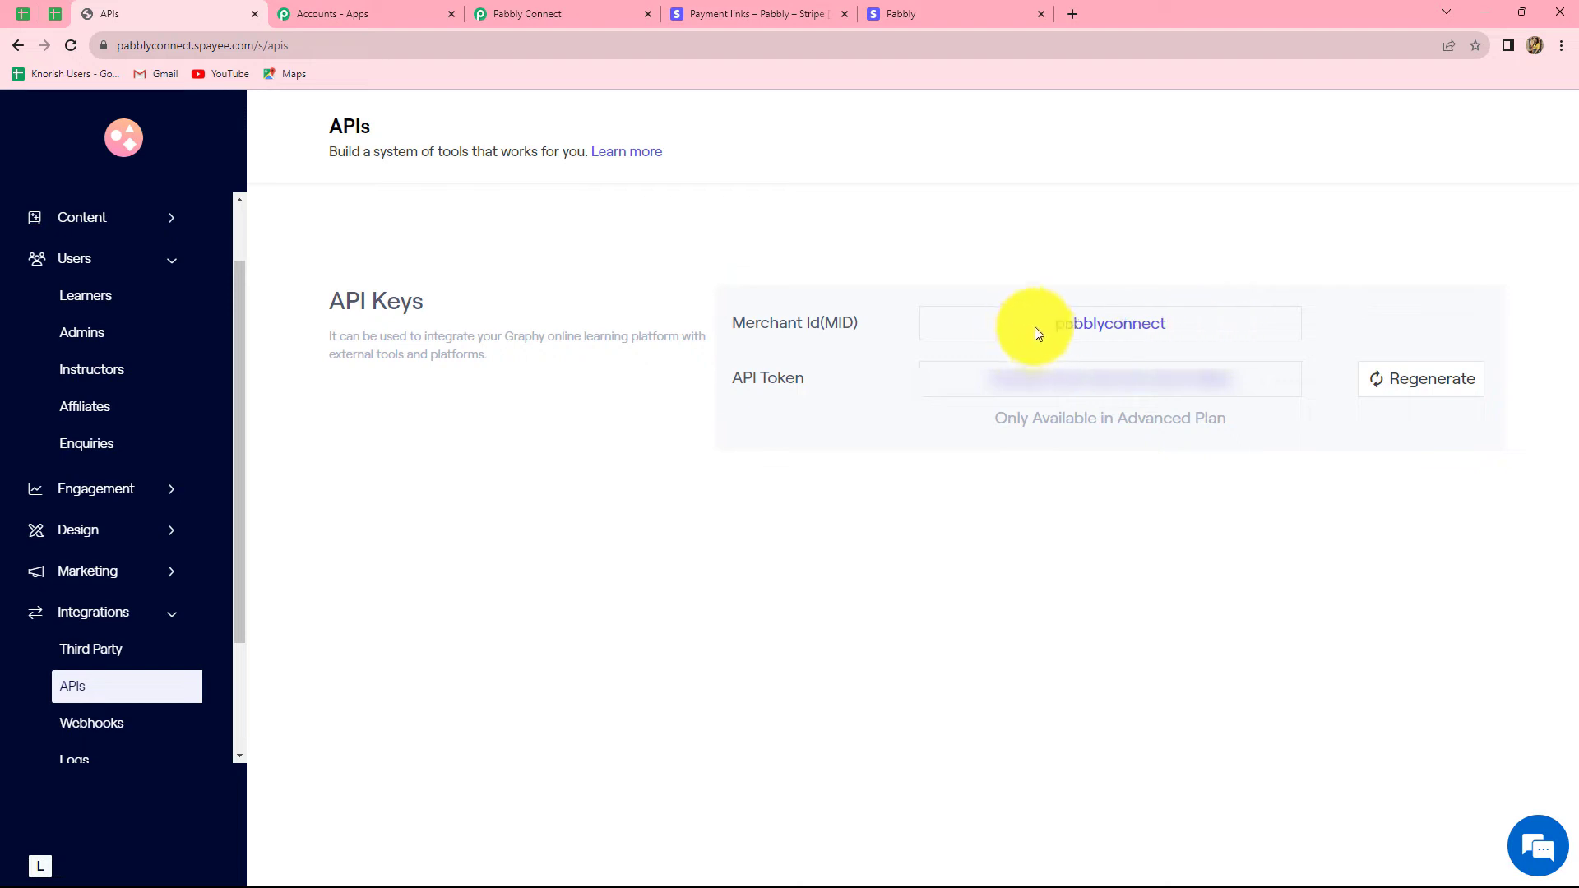
drag(1053, 324, 1186, 327)
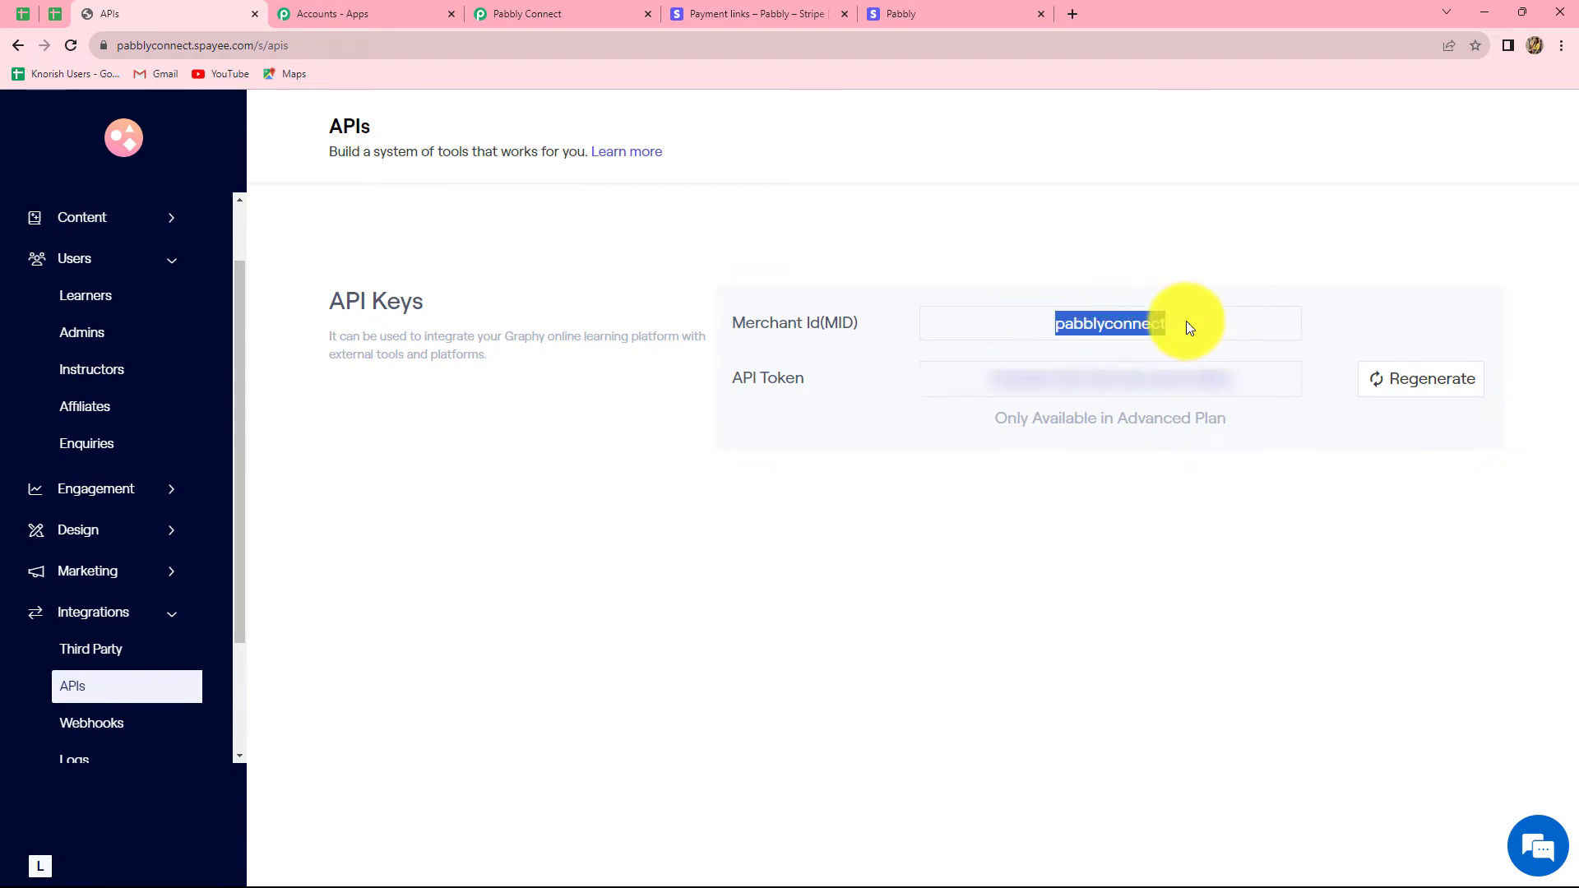
click(592, 13)
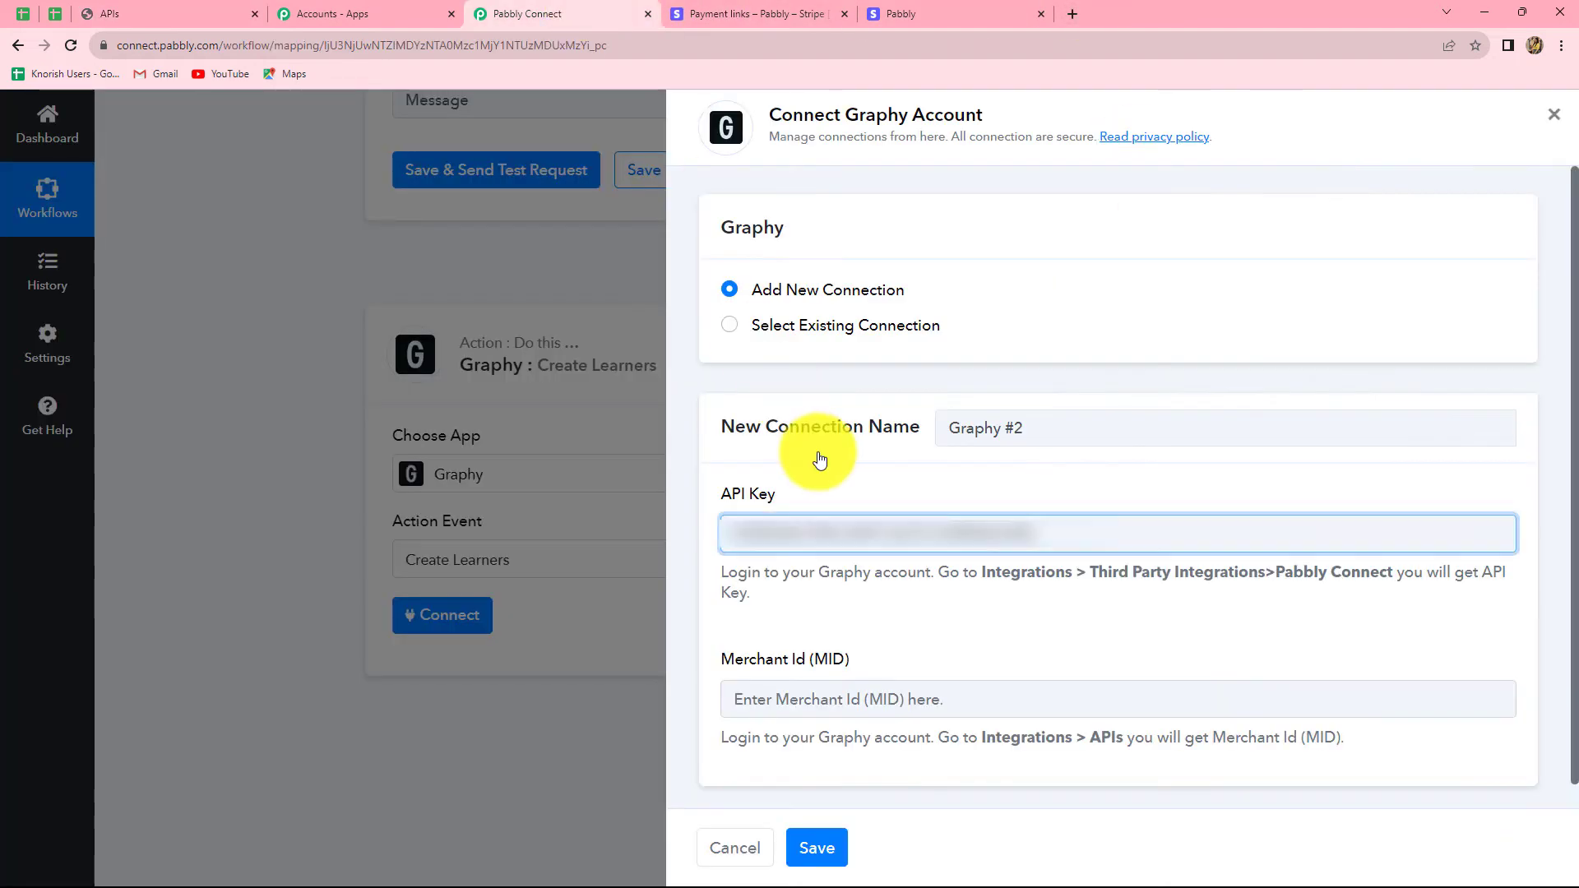
Step: Paste the Merchant Id into the Graphy connection and save it
click(791, 713)
key(ctrl+v)
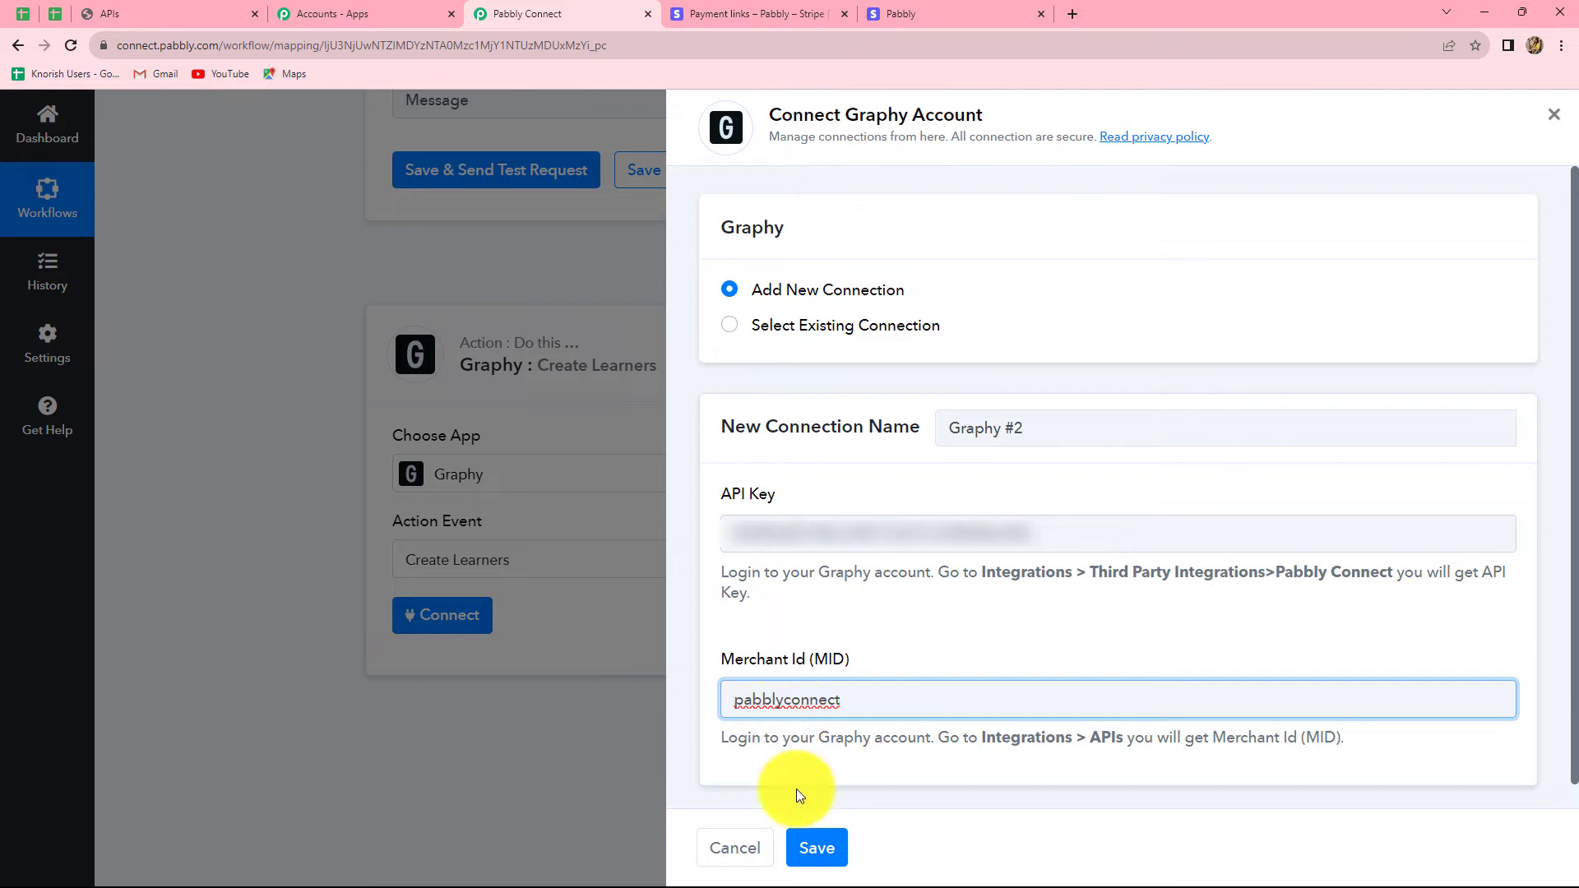
click(816, 827)
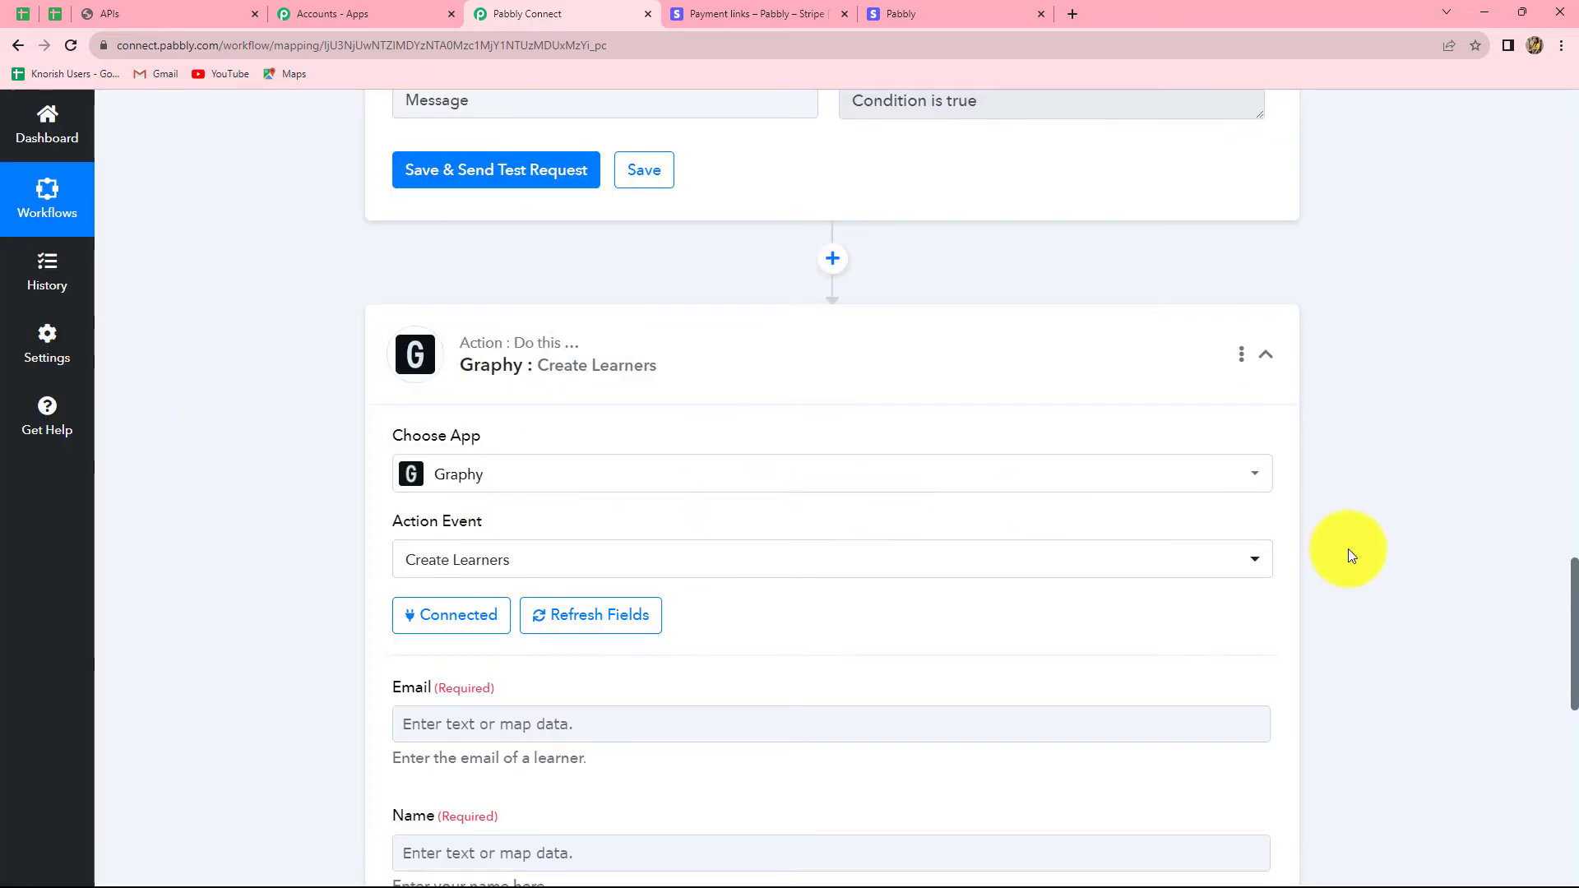
Step: Open the previous-step data list for the Create Learners Email field
scroll(1349, 549, down, 7)
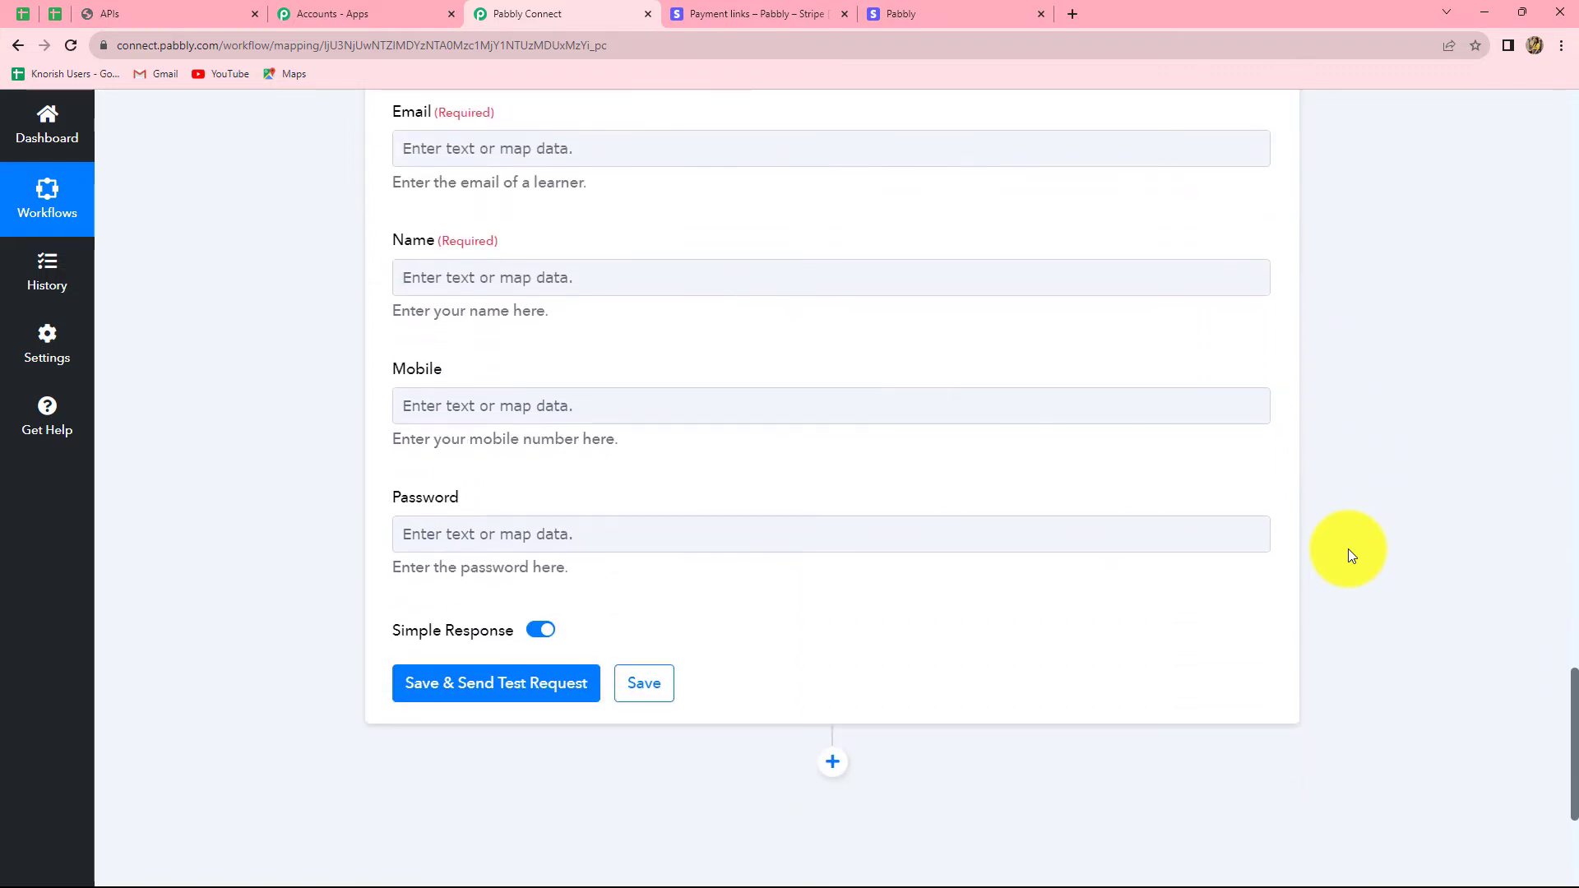
scroll(1349, 549, up, 2)
click(676, 622)
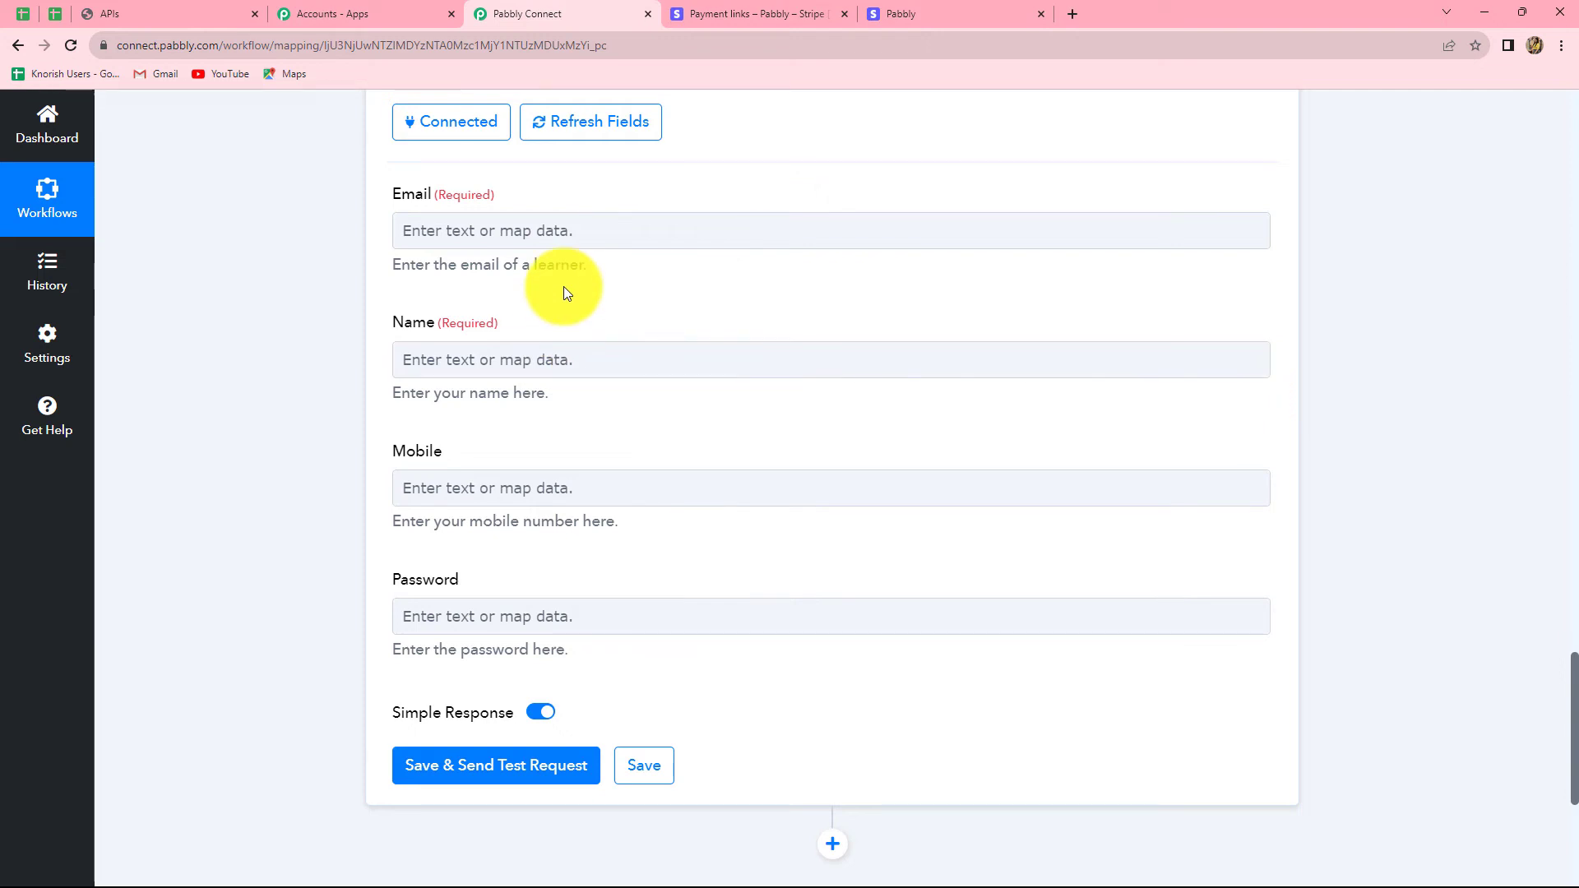
click(564, 228)
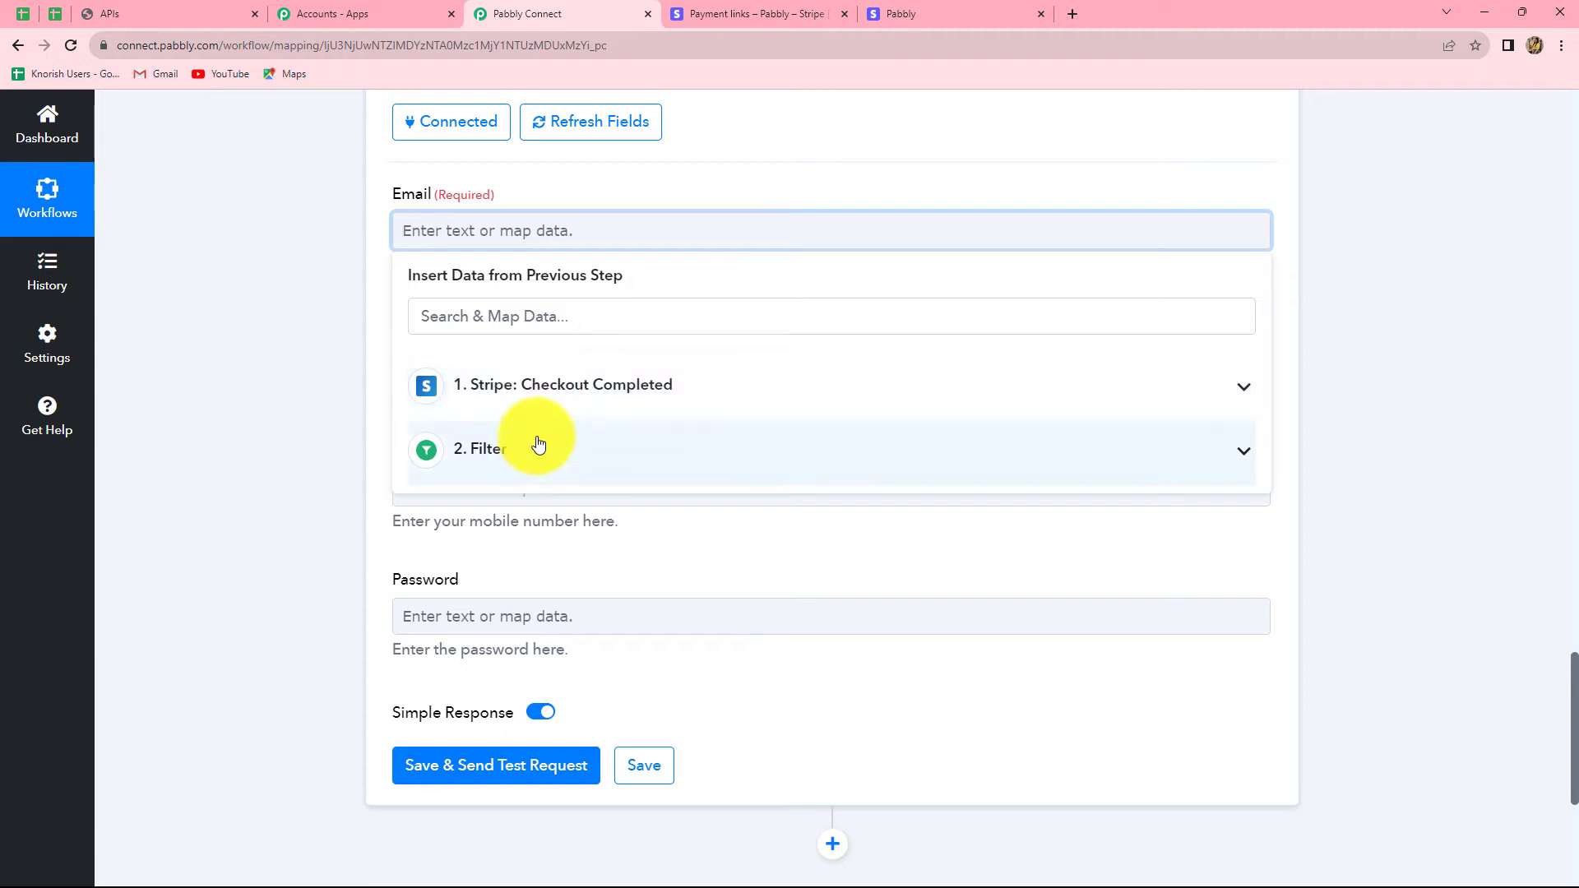
Step: Map the Stripe checkout's Customer Details Email into the learner's Email field
click(499, 389)
scroll(582, 662, down, 5)
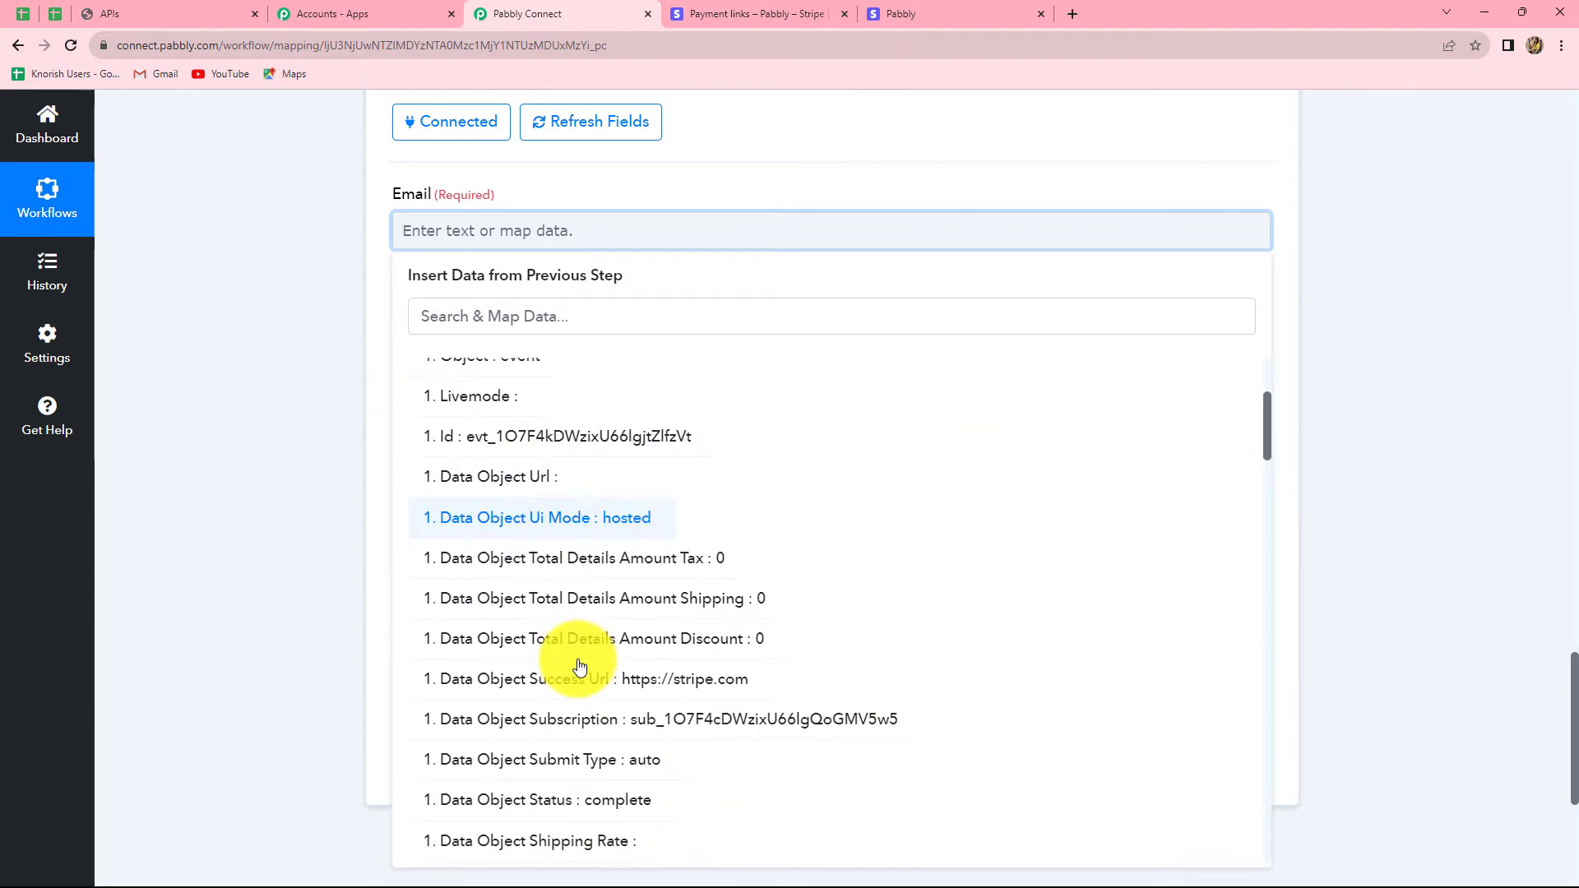
scroll(580, 668, down, 3)
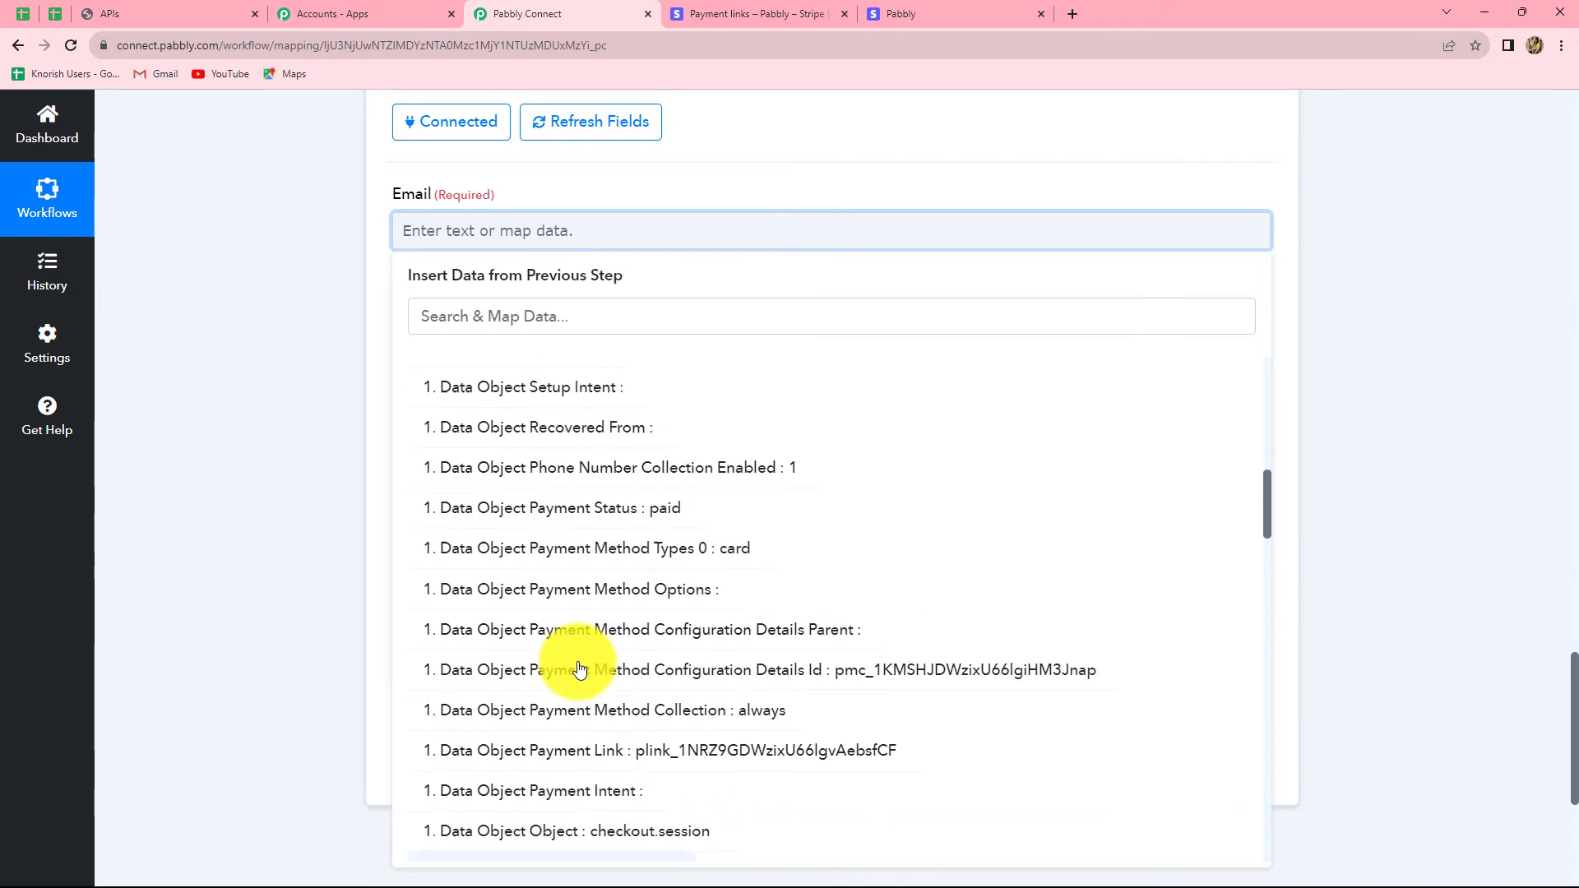
scroll(579, 668, up, 4)
scroll(579, 669, up, 4)
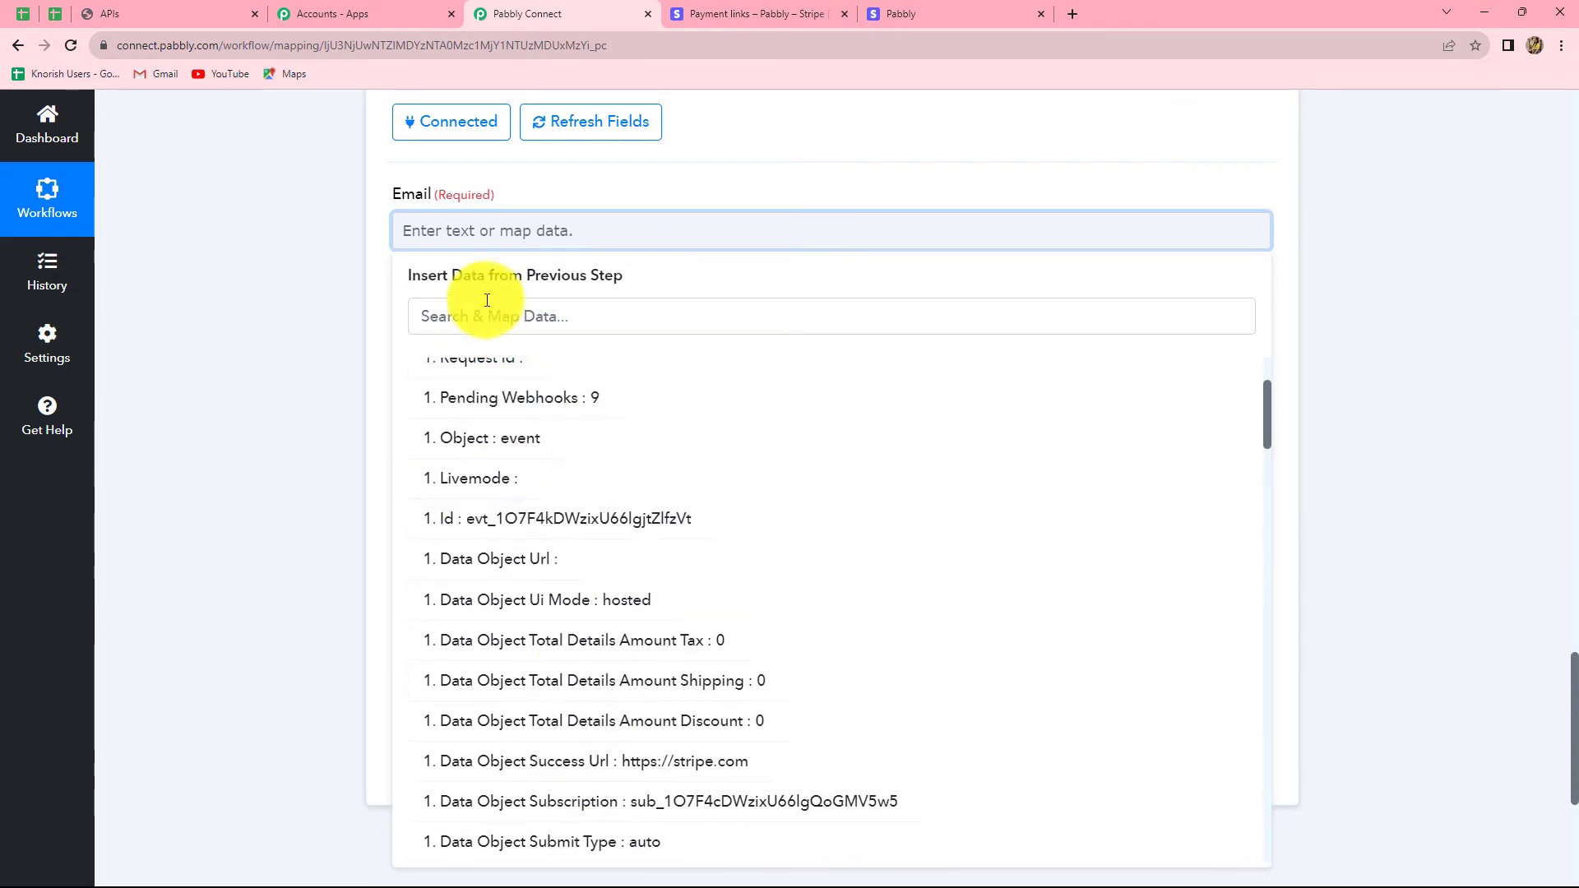
scroll(669, 551, up, 2)
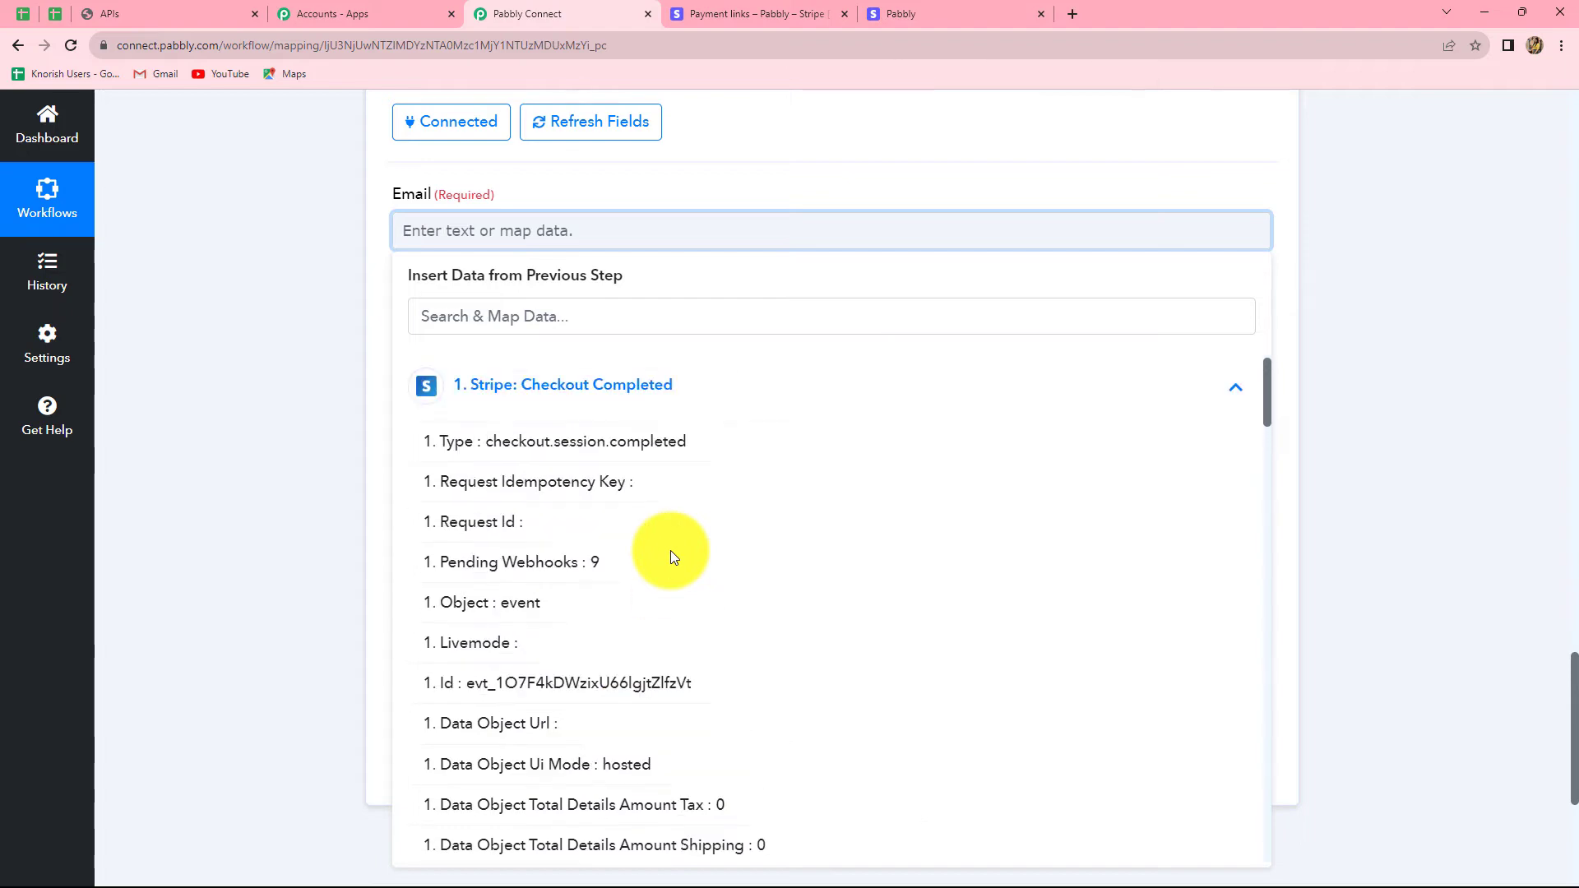
scroll(703, 627, down, 6)
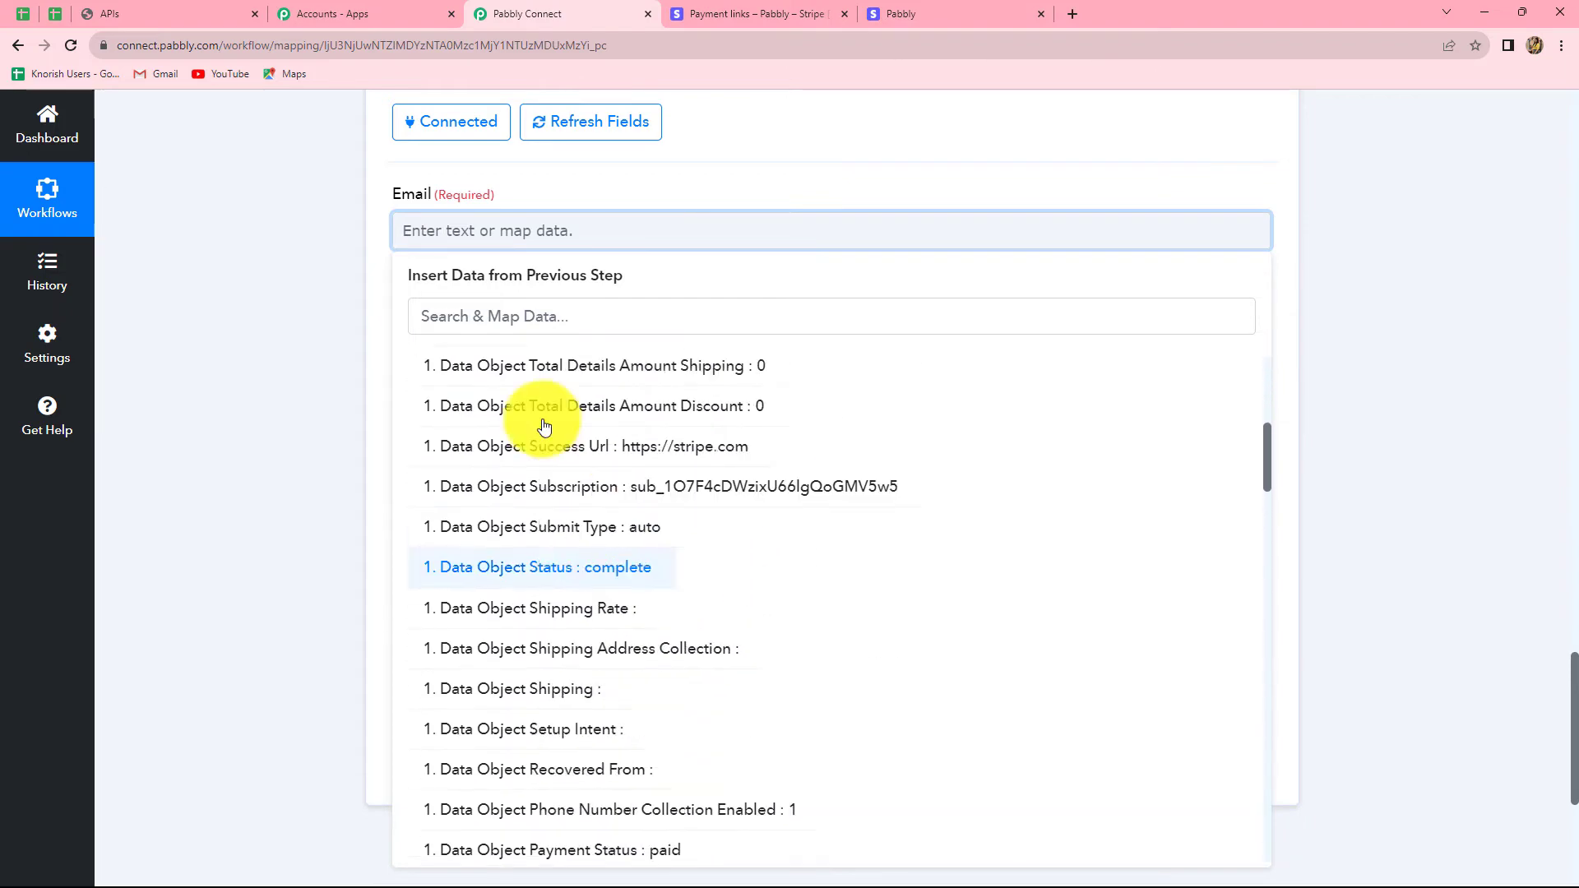
scroll(452, 386, up, 1)
click(472, 319)
text(emai)
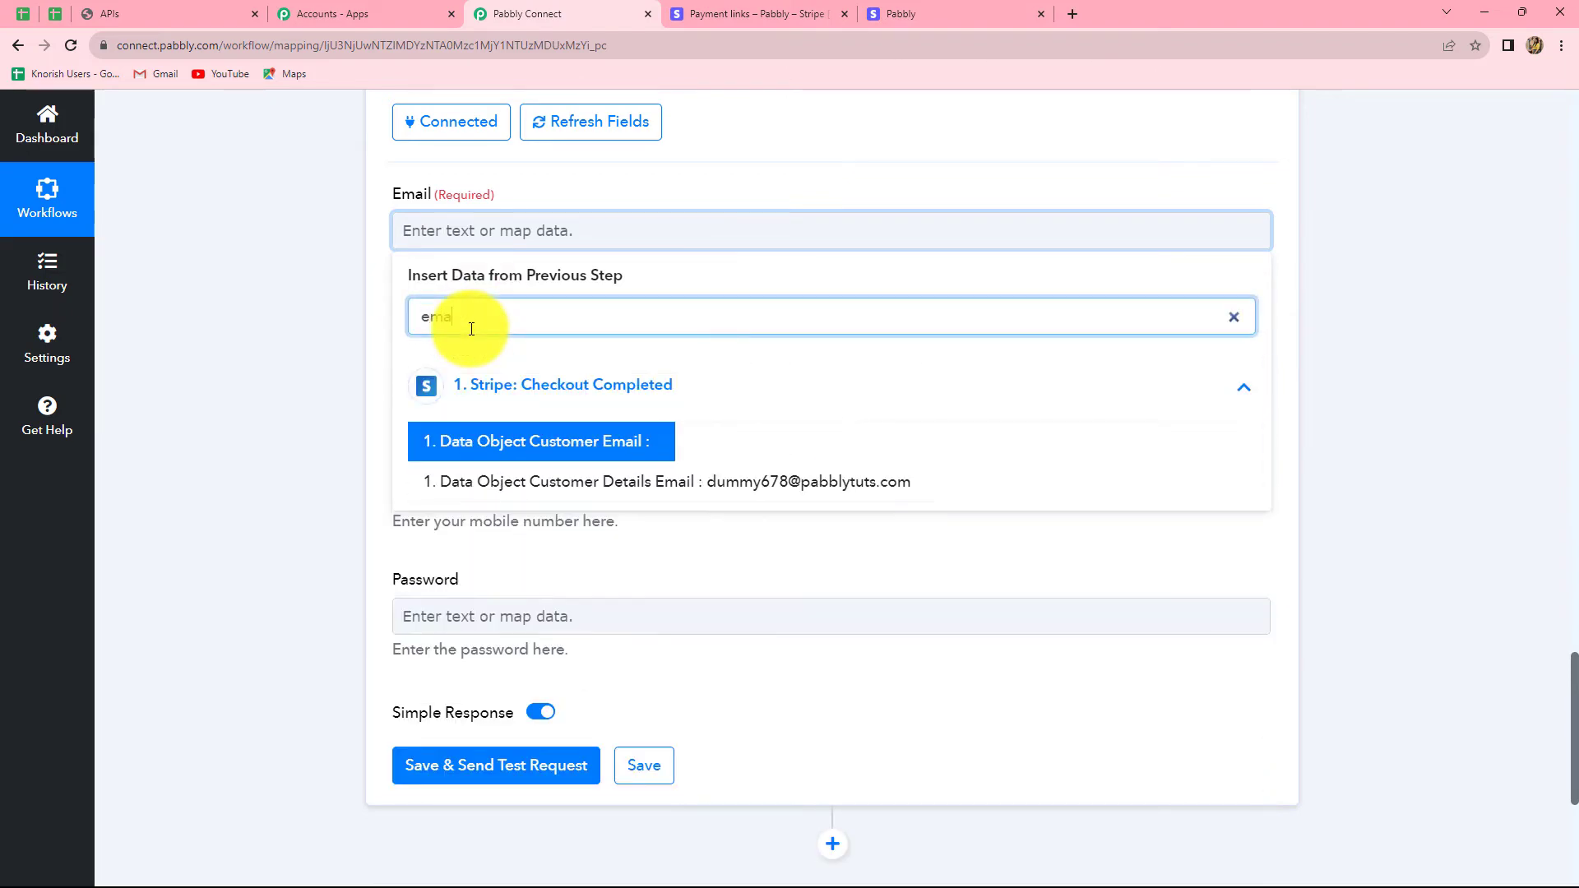
click(723, 490)
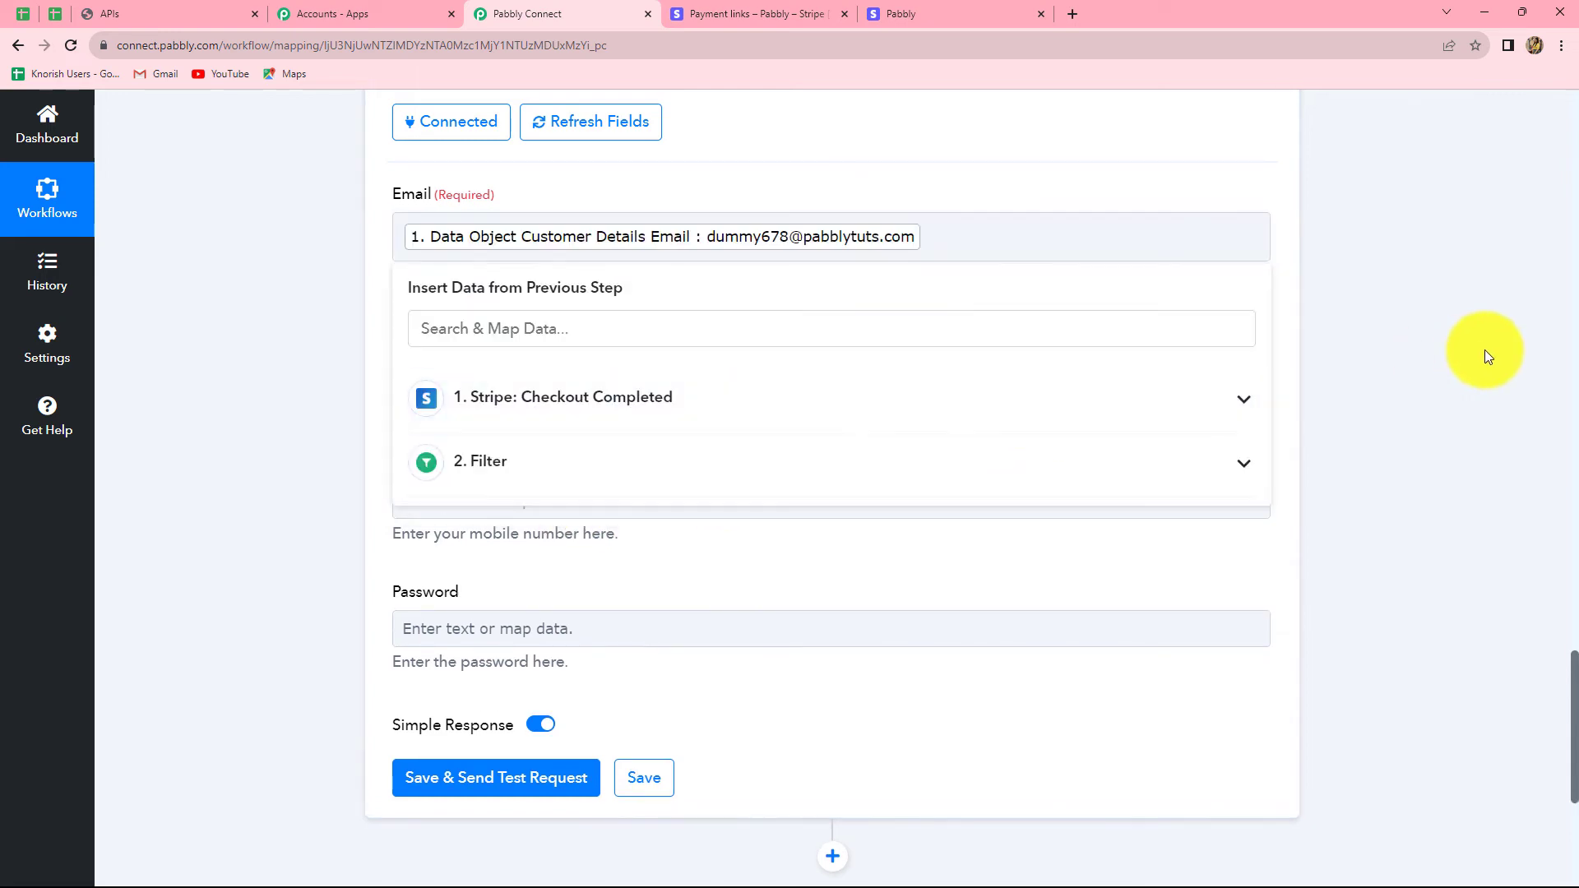
click(1484, 349)
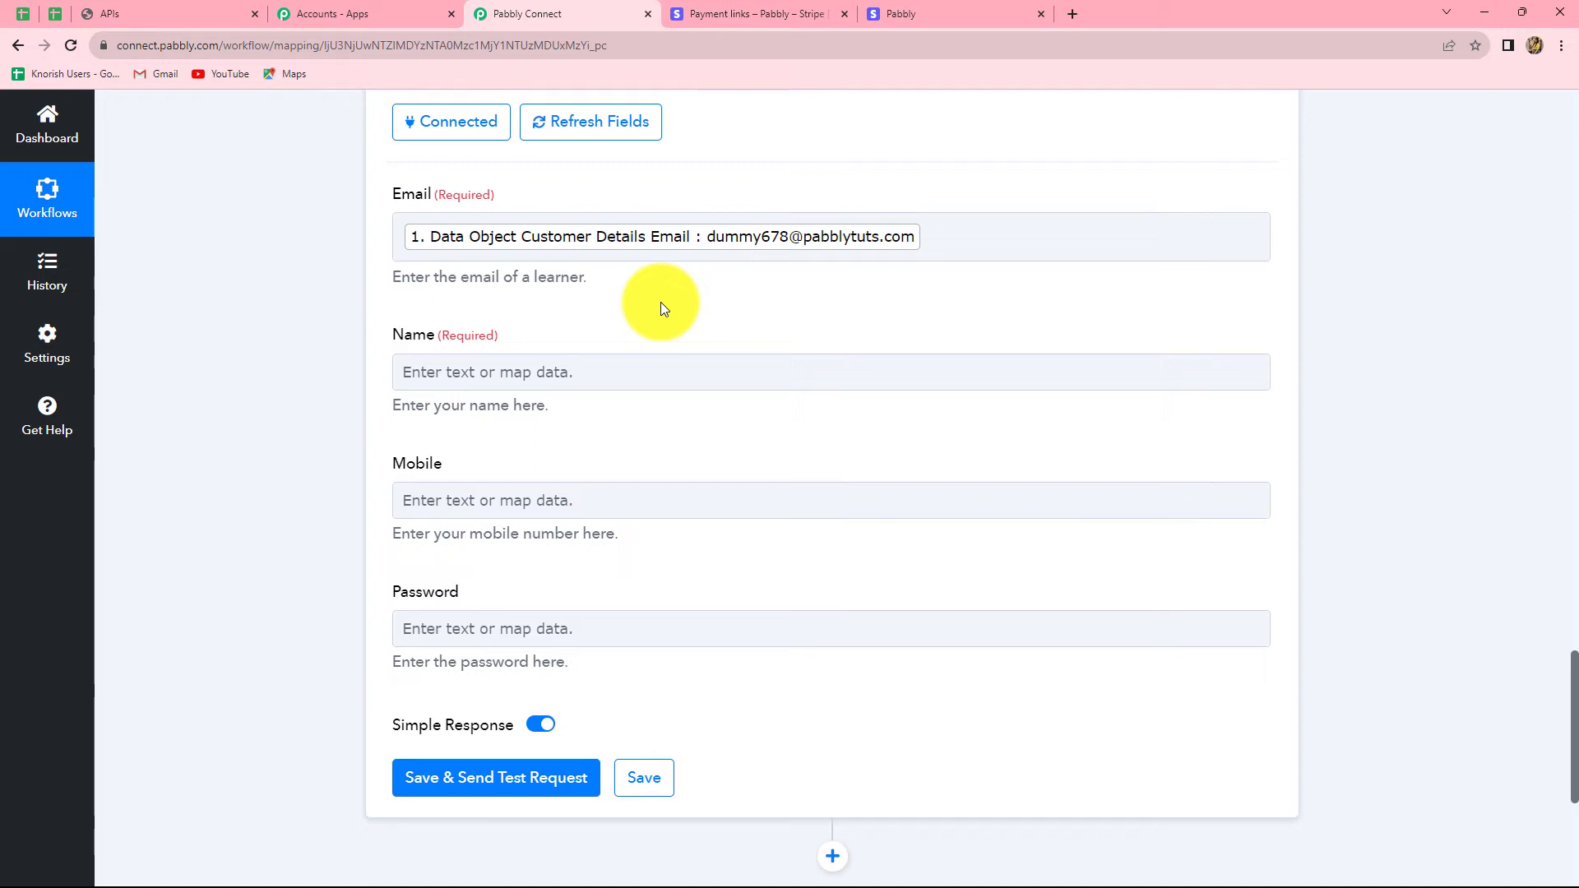
Step: Map Customer Details Name into Name and Customer Details Phone into Mobile
scroll(642, 305, down, 2)
click(590, 208)
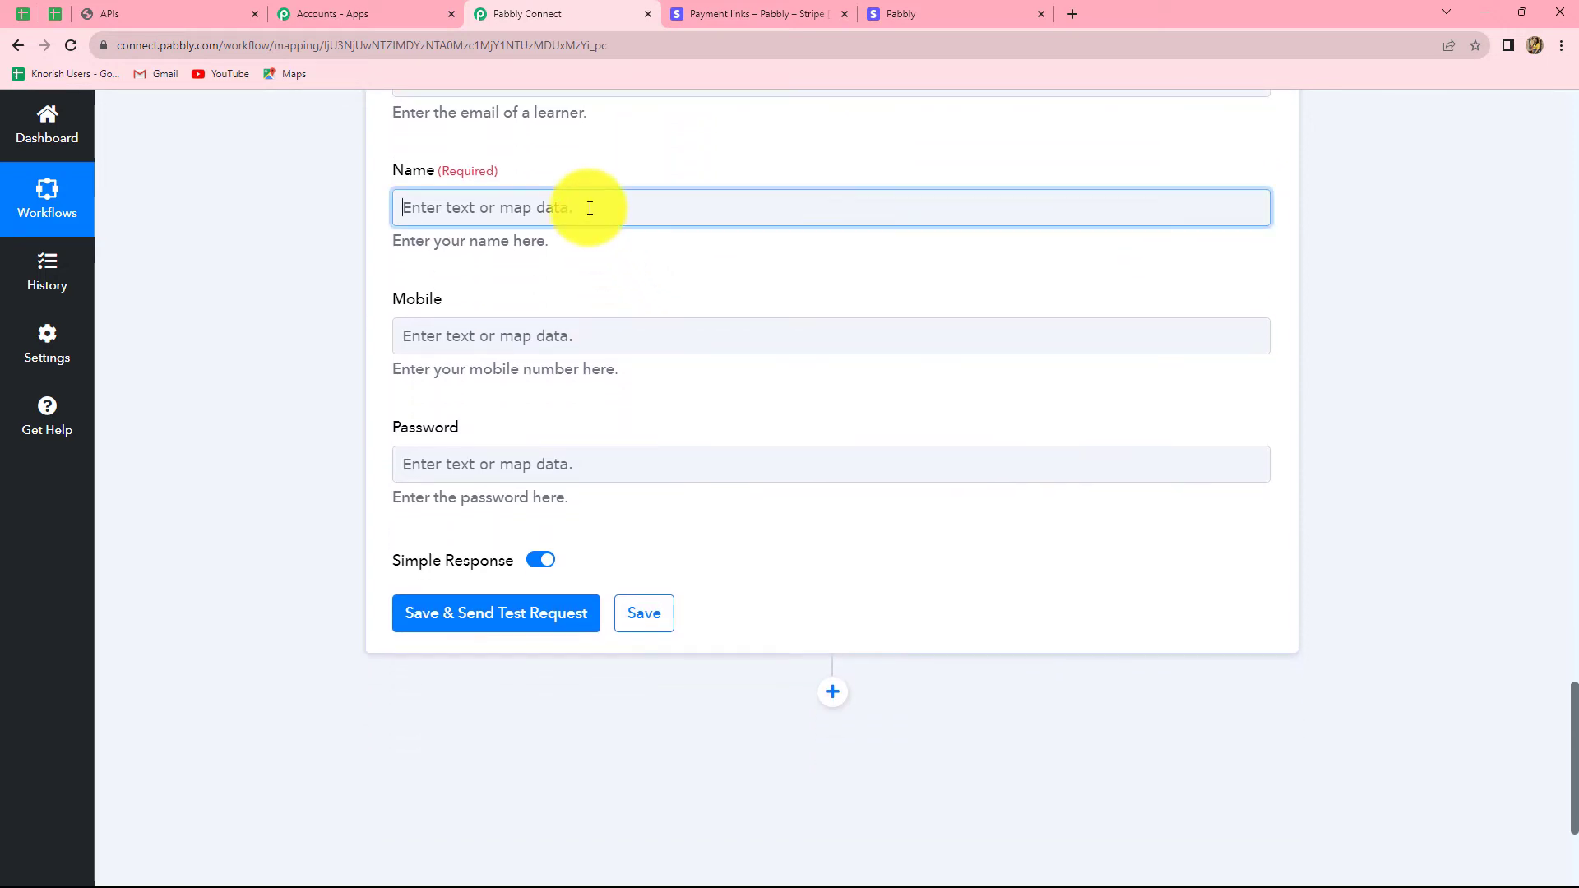
click(557, 366)
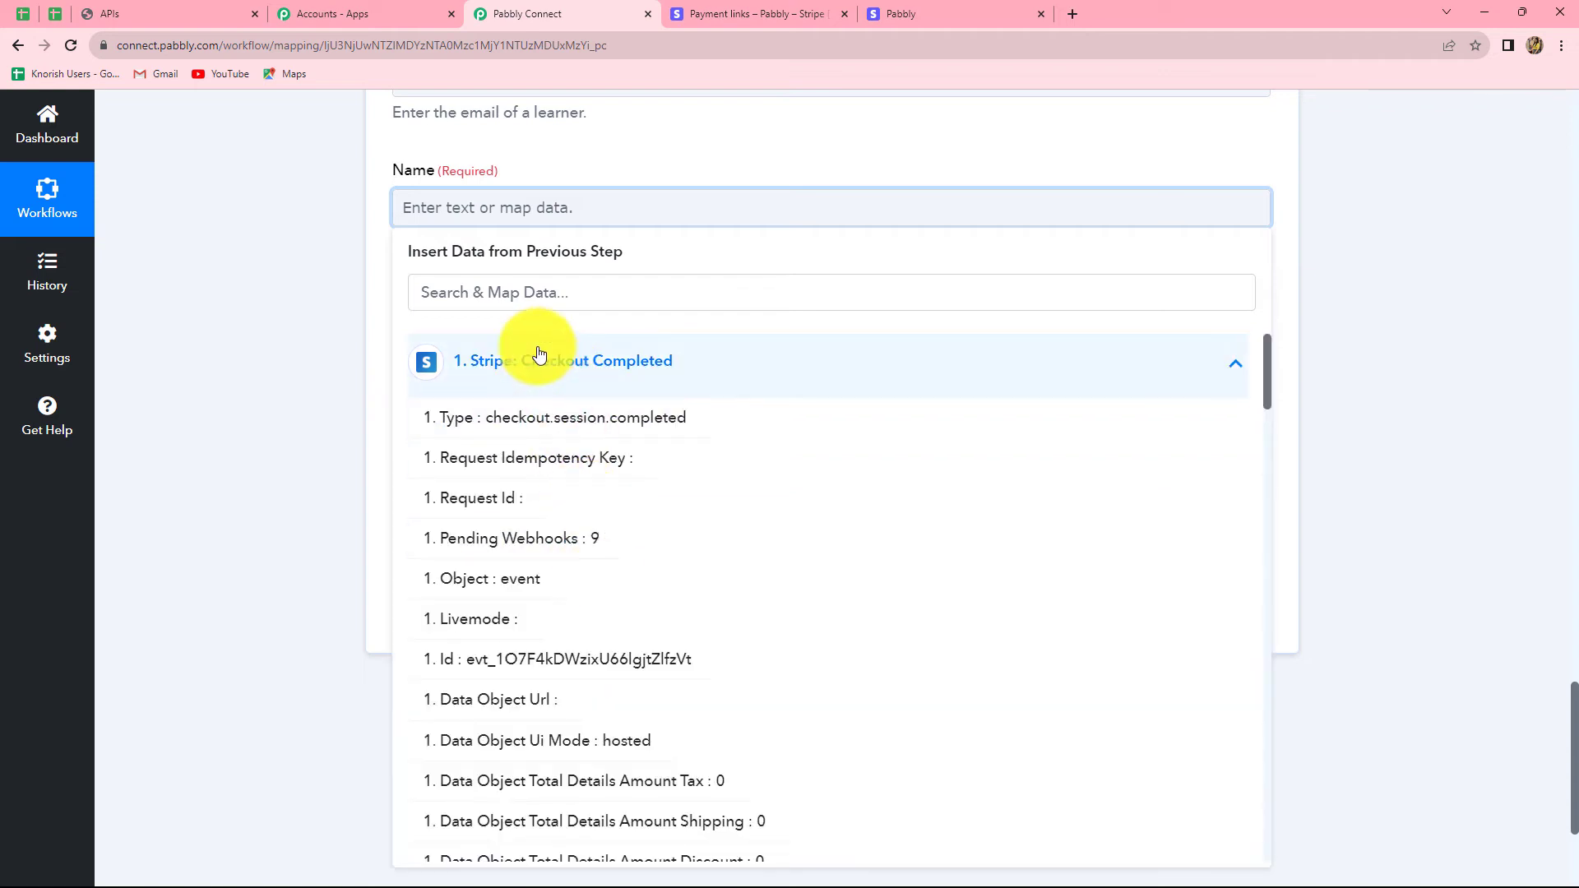
click(523, 293)
text(name)
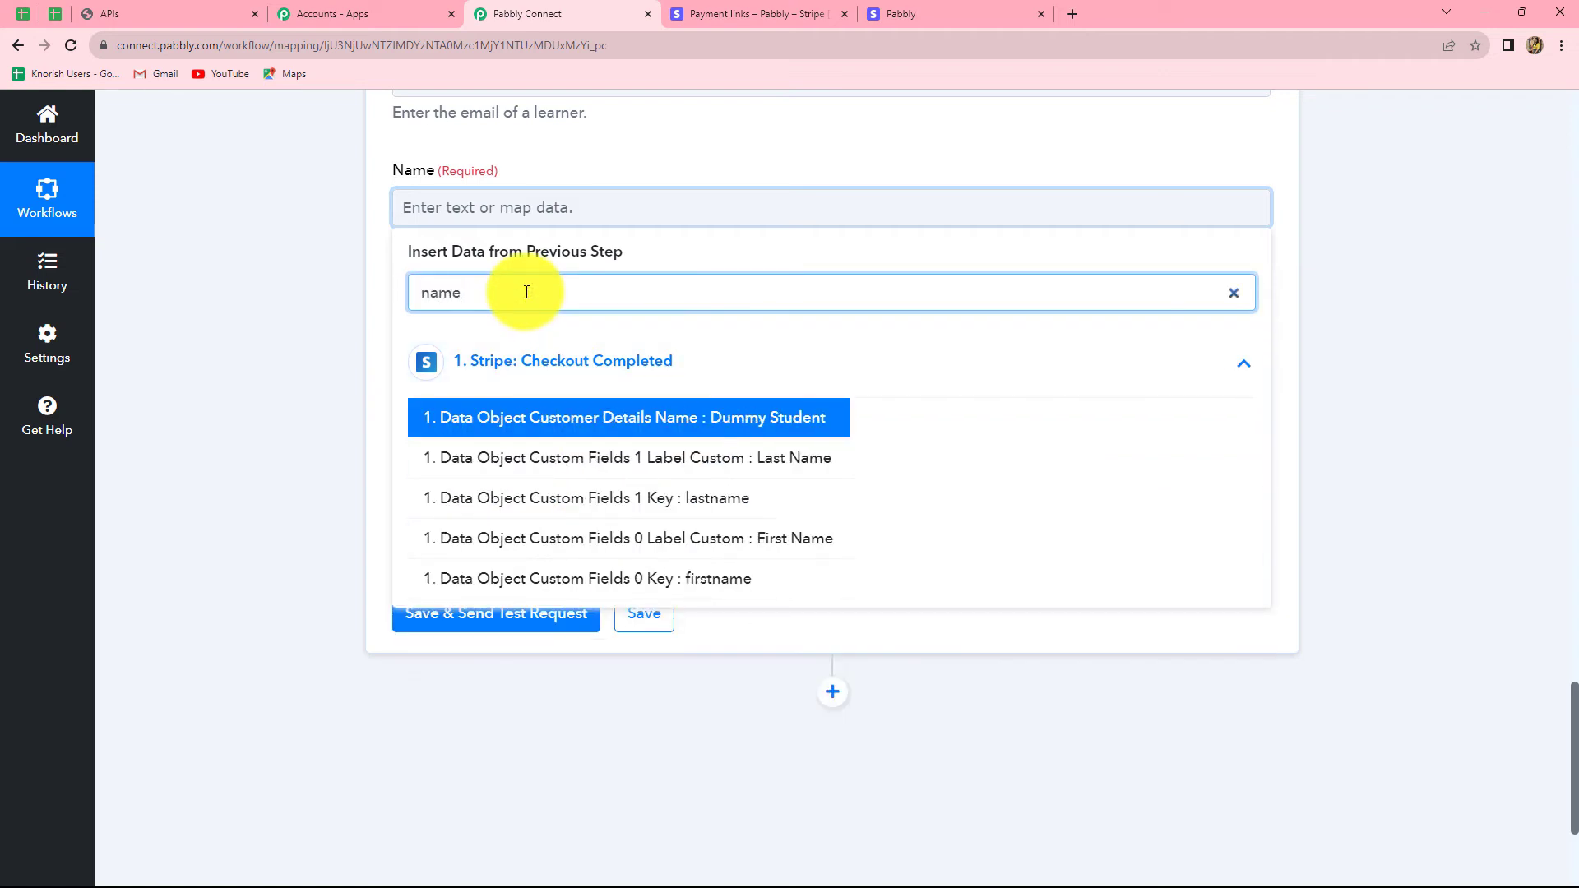
click(687, 420)
click(456, 345)
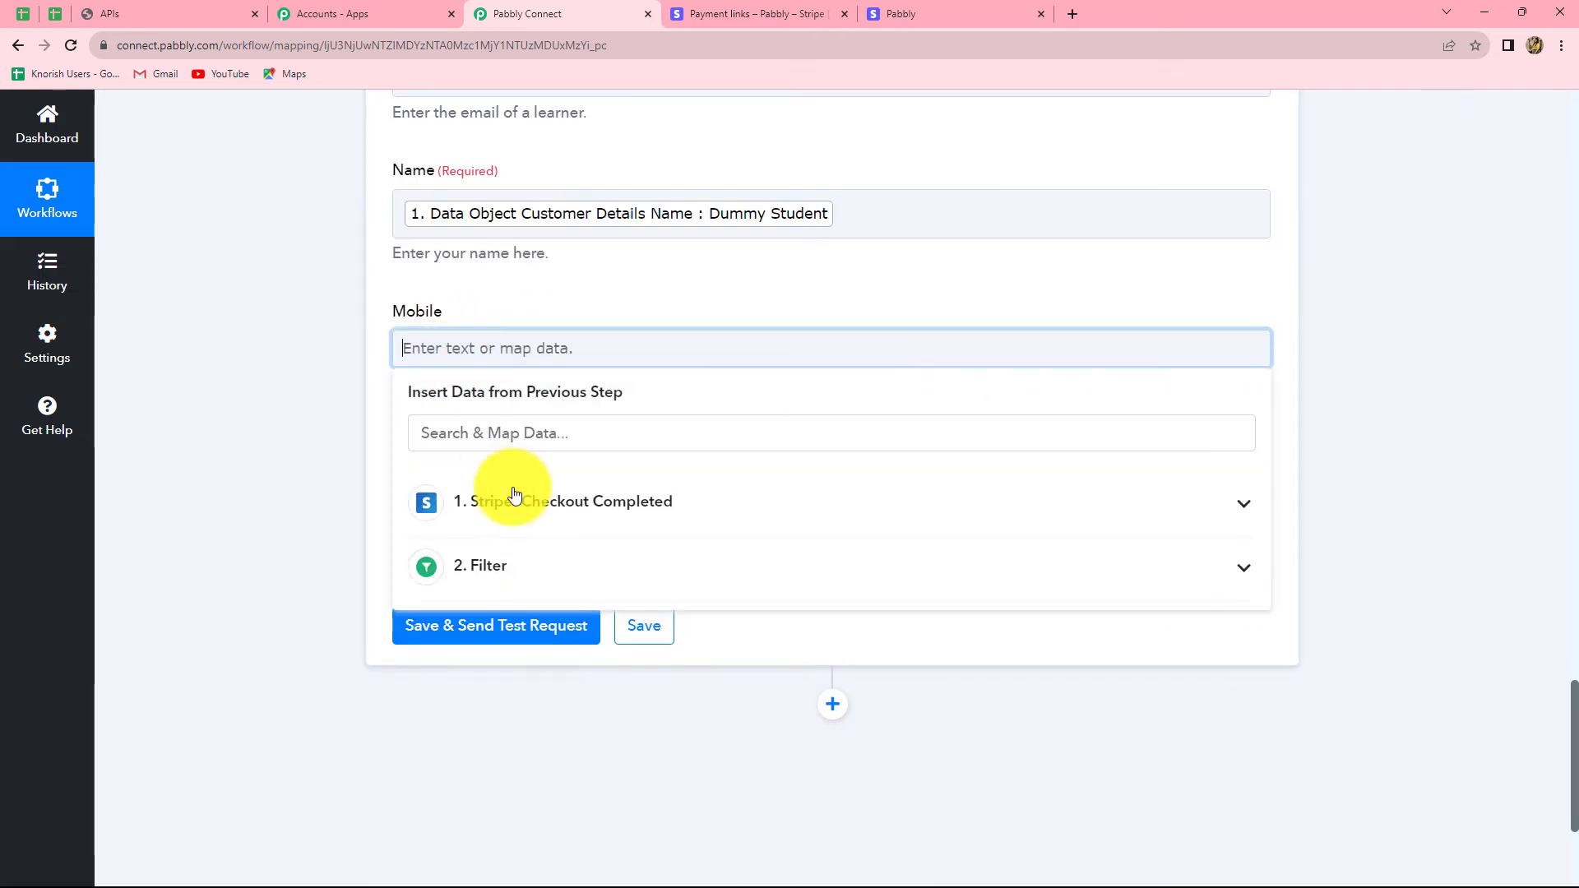
click(514, 495)
click(518, 431)
text(p)
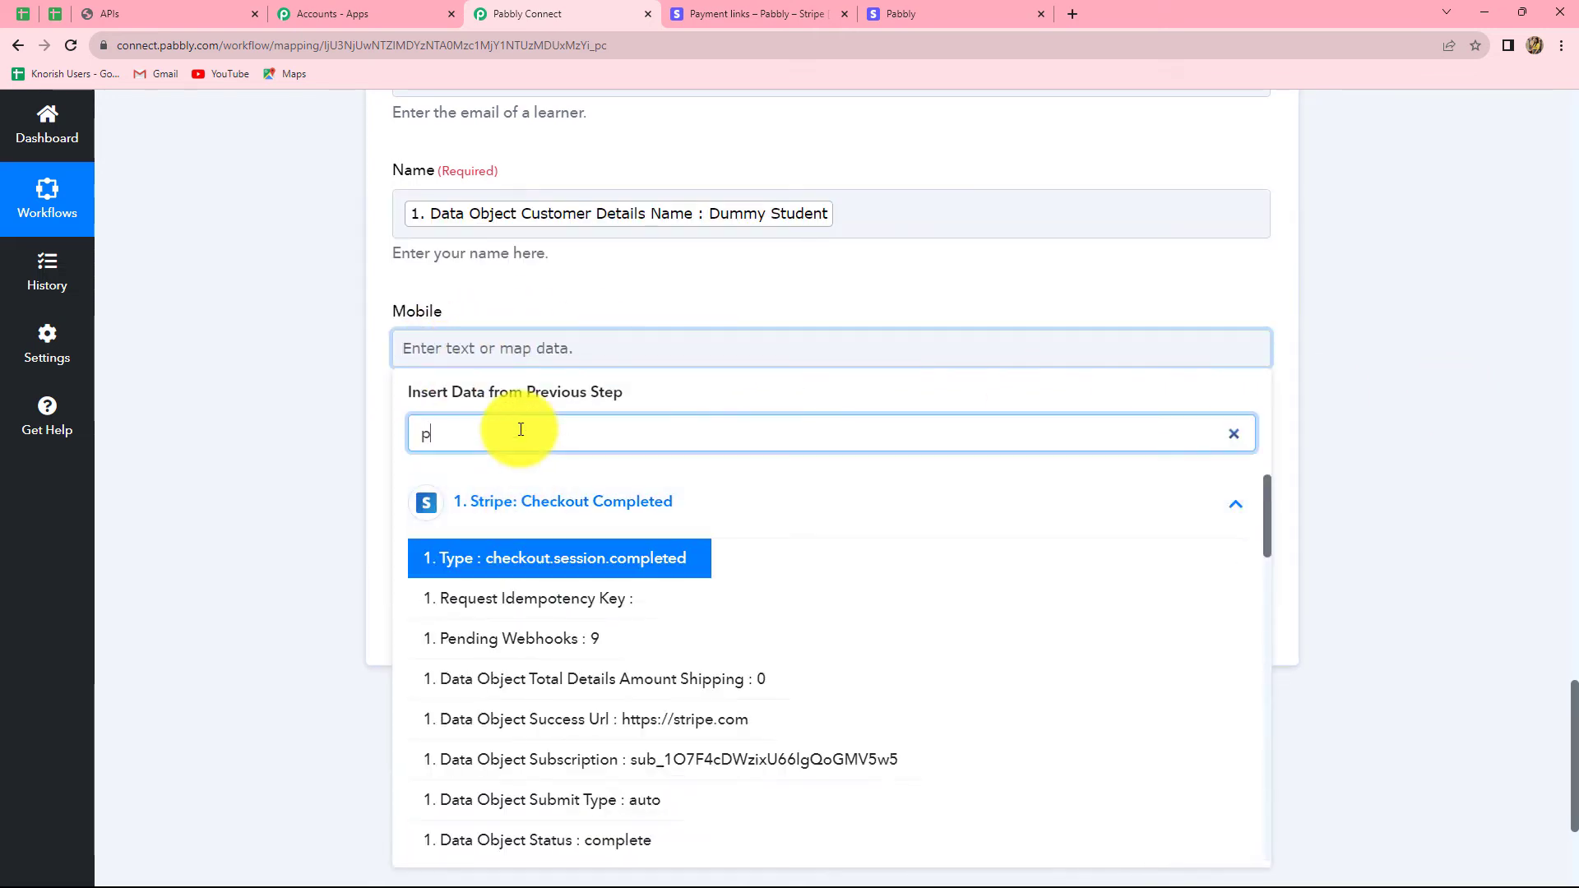
text(hone)
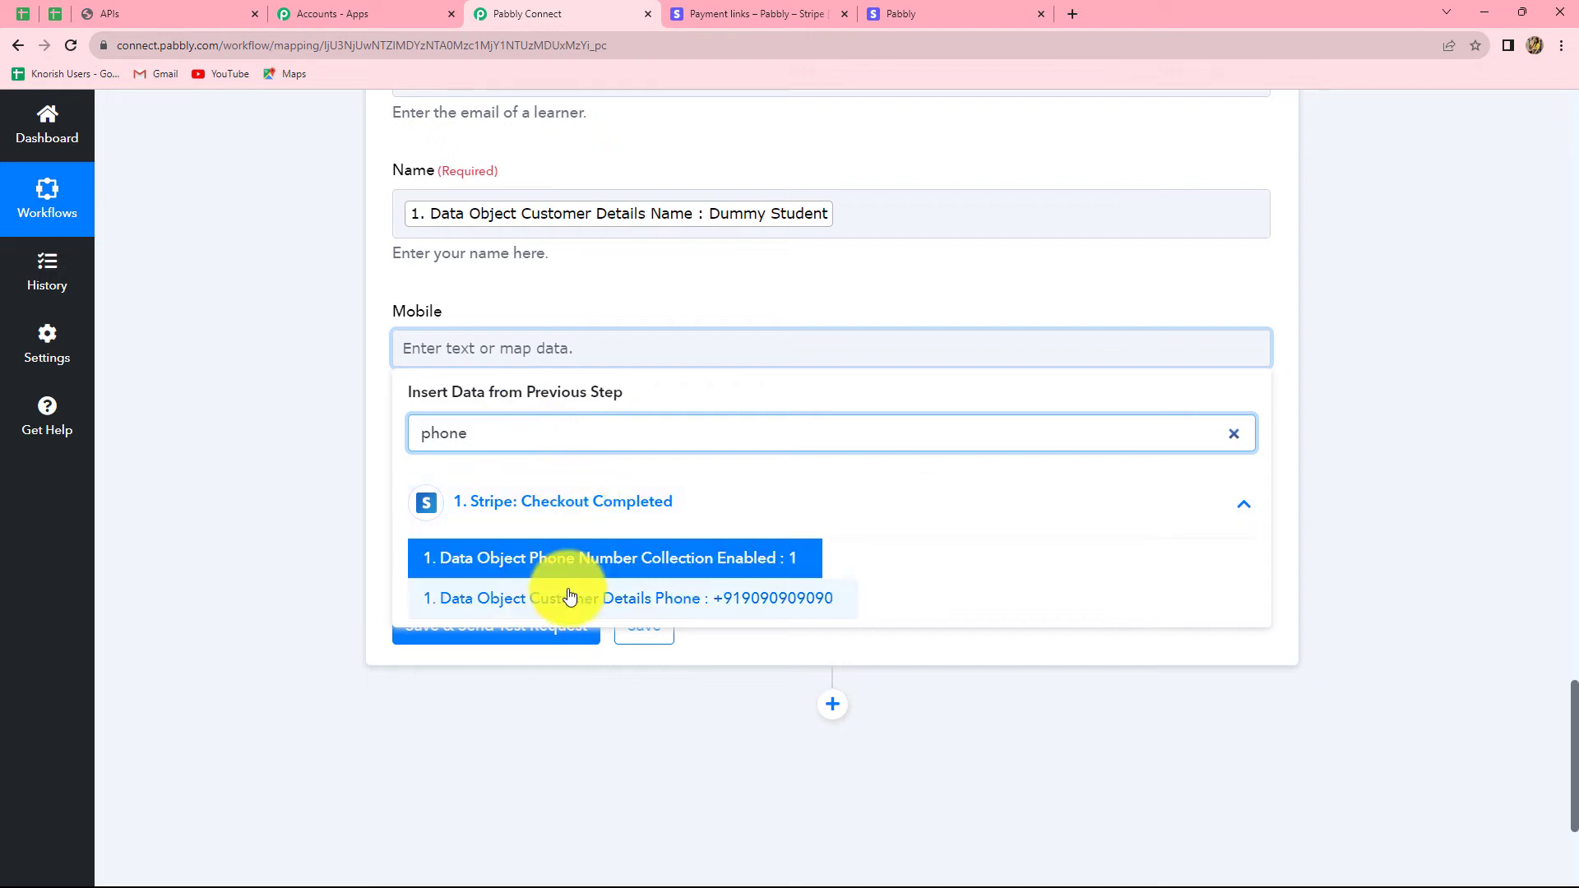
click(705, 604)
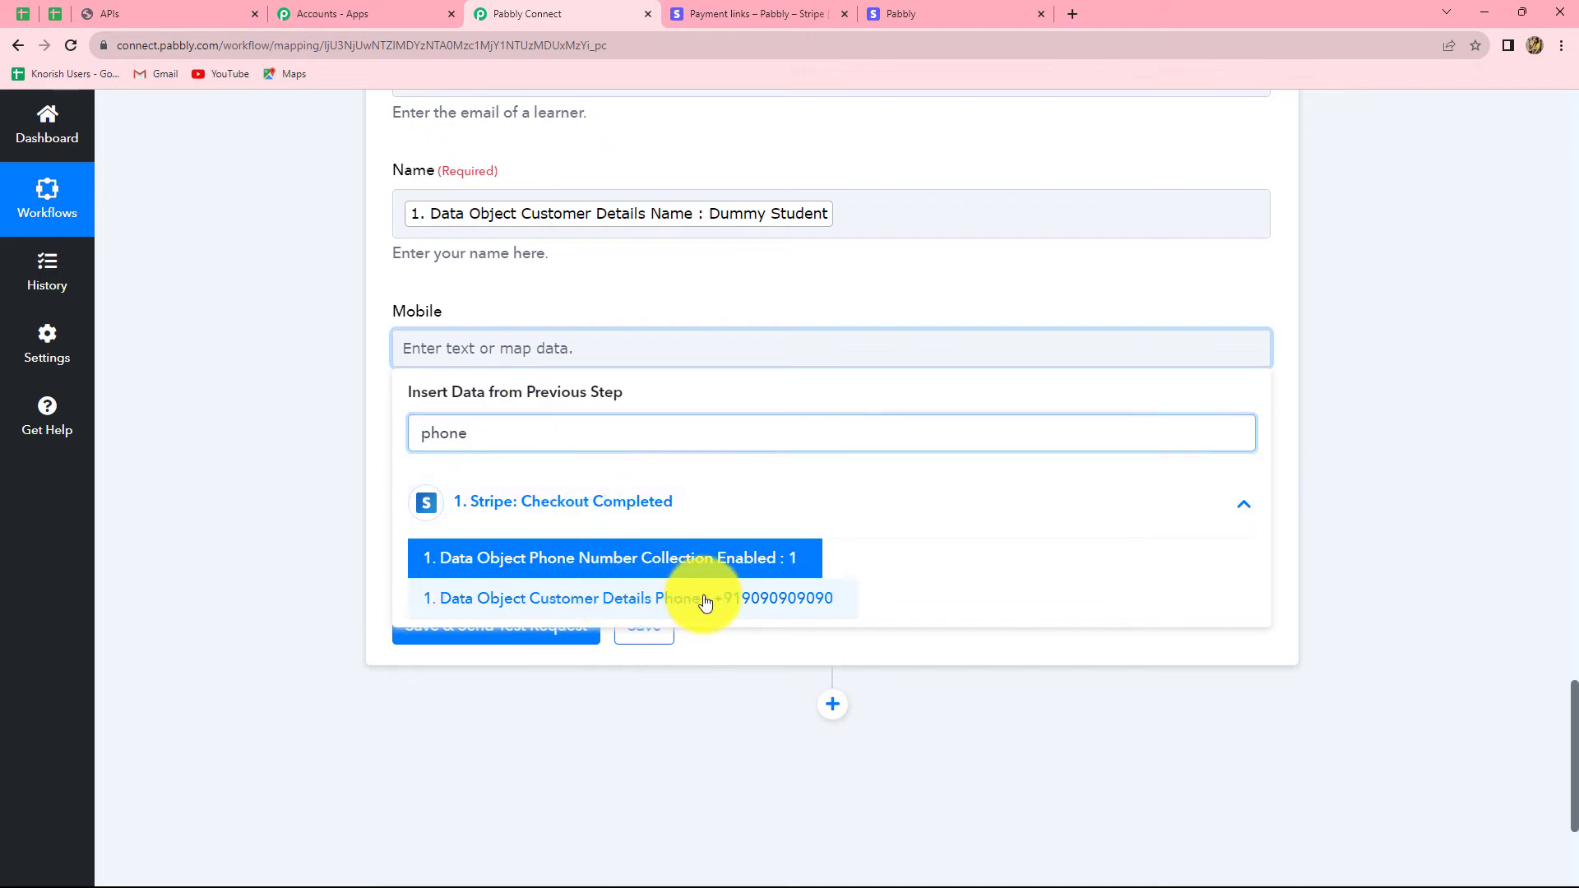
click(1509, 449)
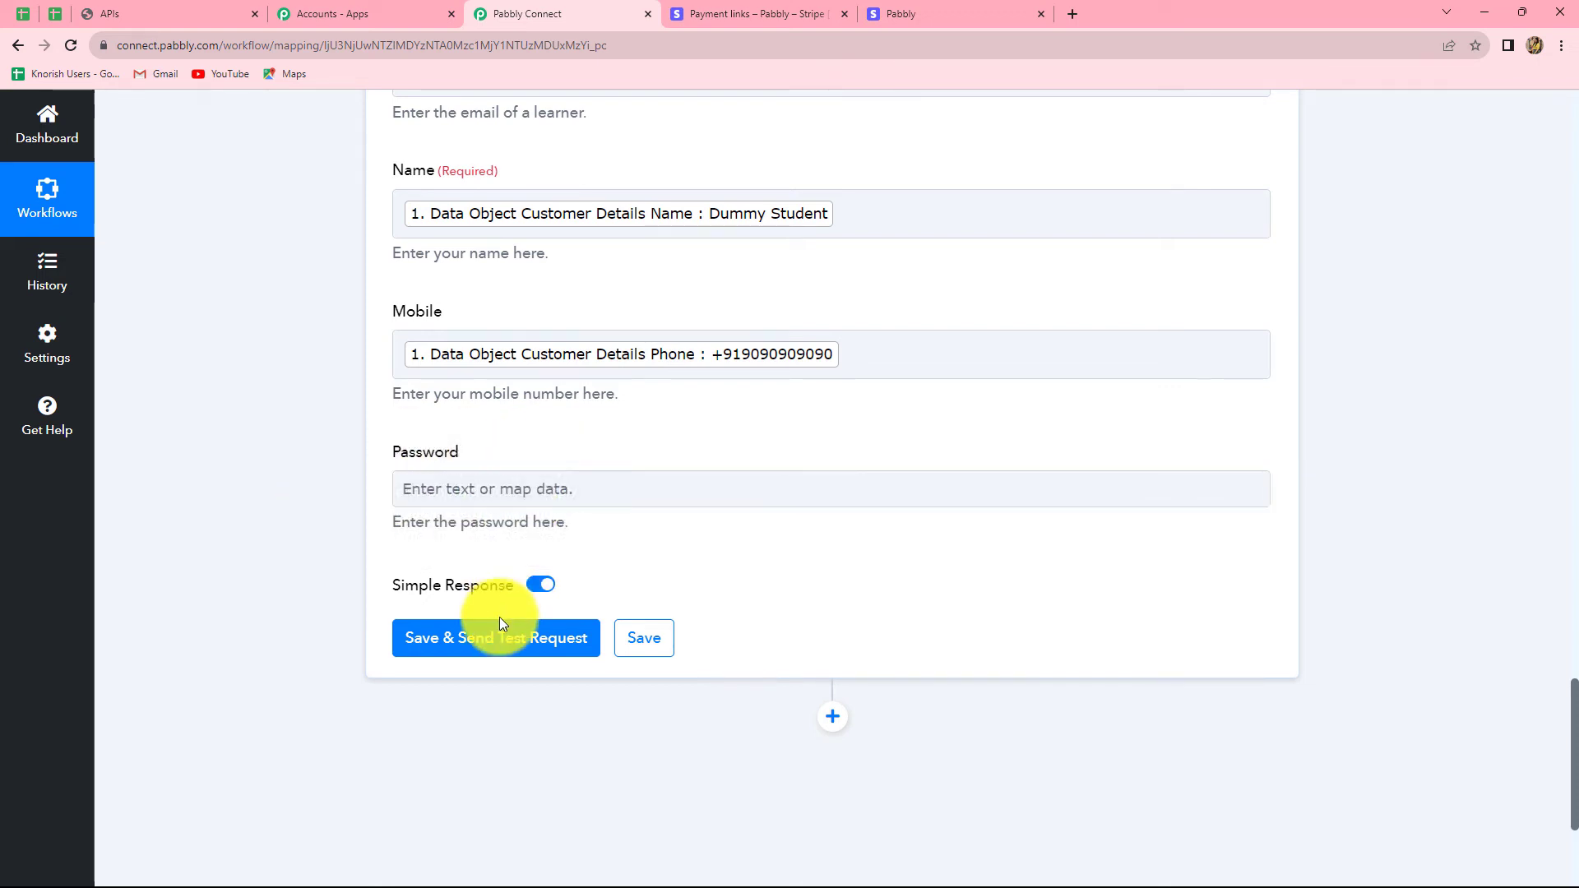
Step: Send the Create Learners test request and confirm it returns email, name, mobile and Exists 1
click(491, 639)
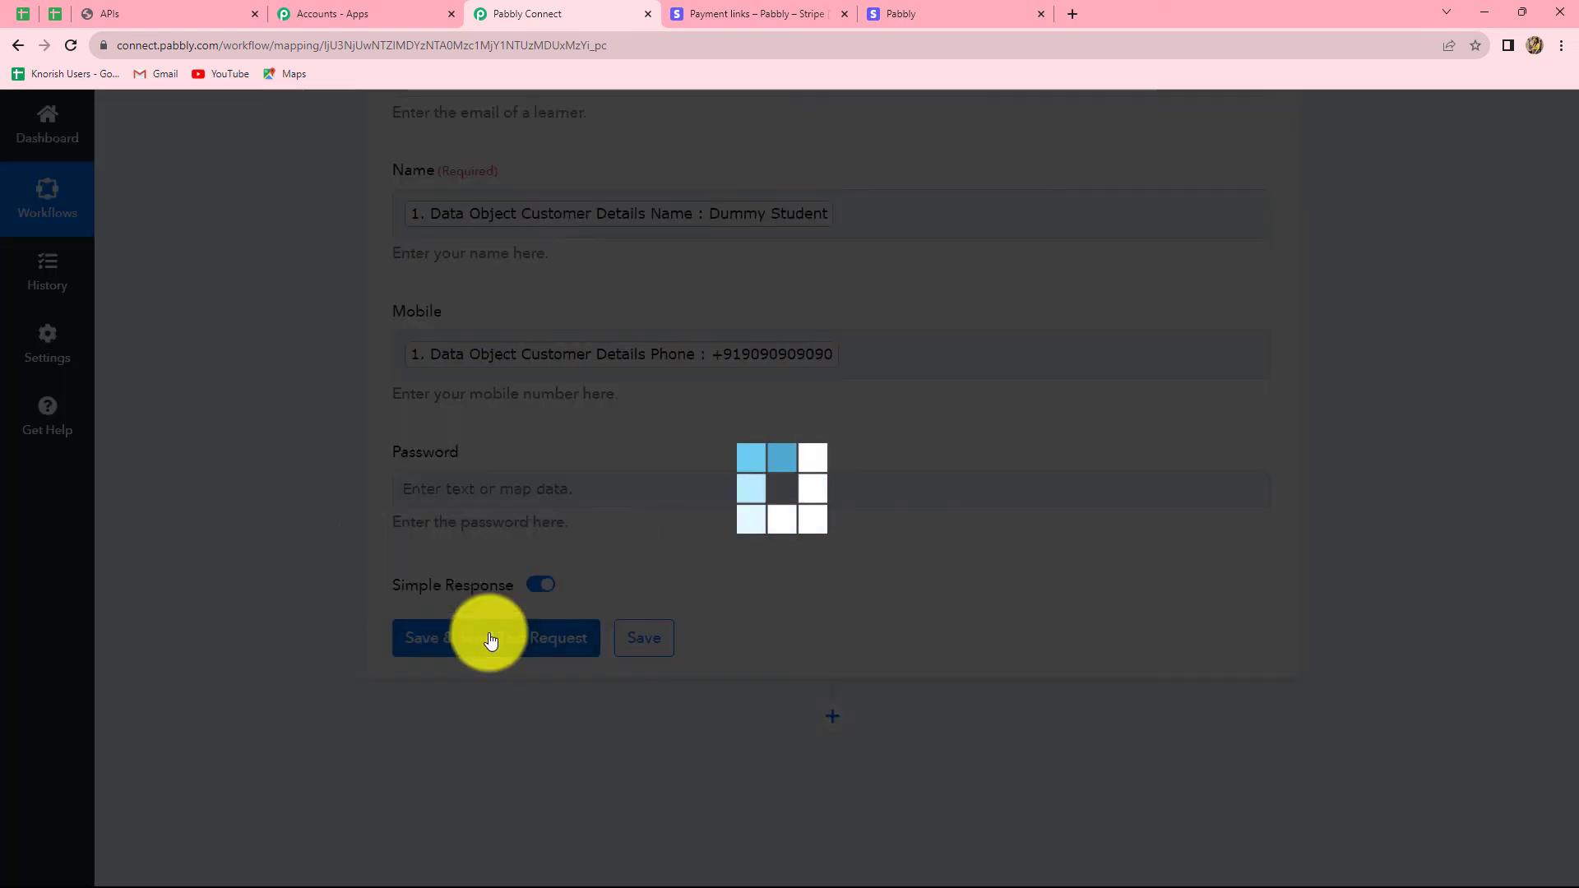
scroll(1440, 614, down, 4)
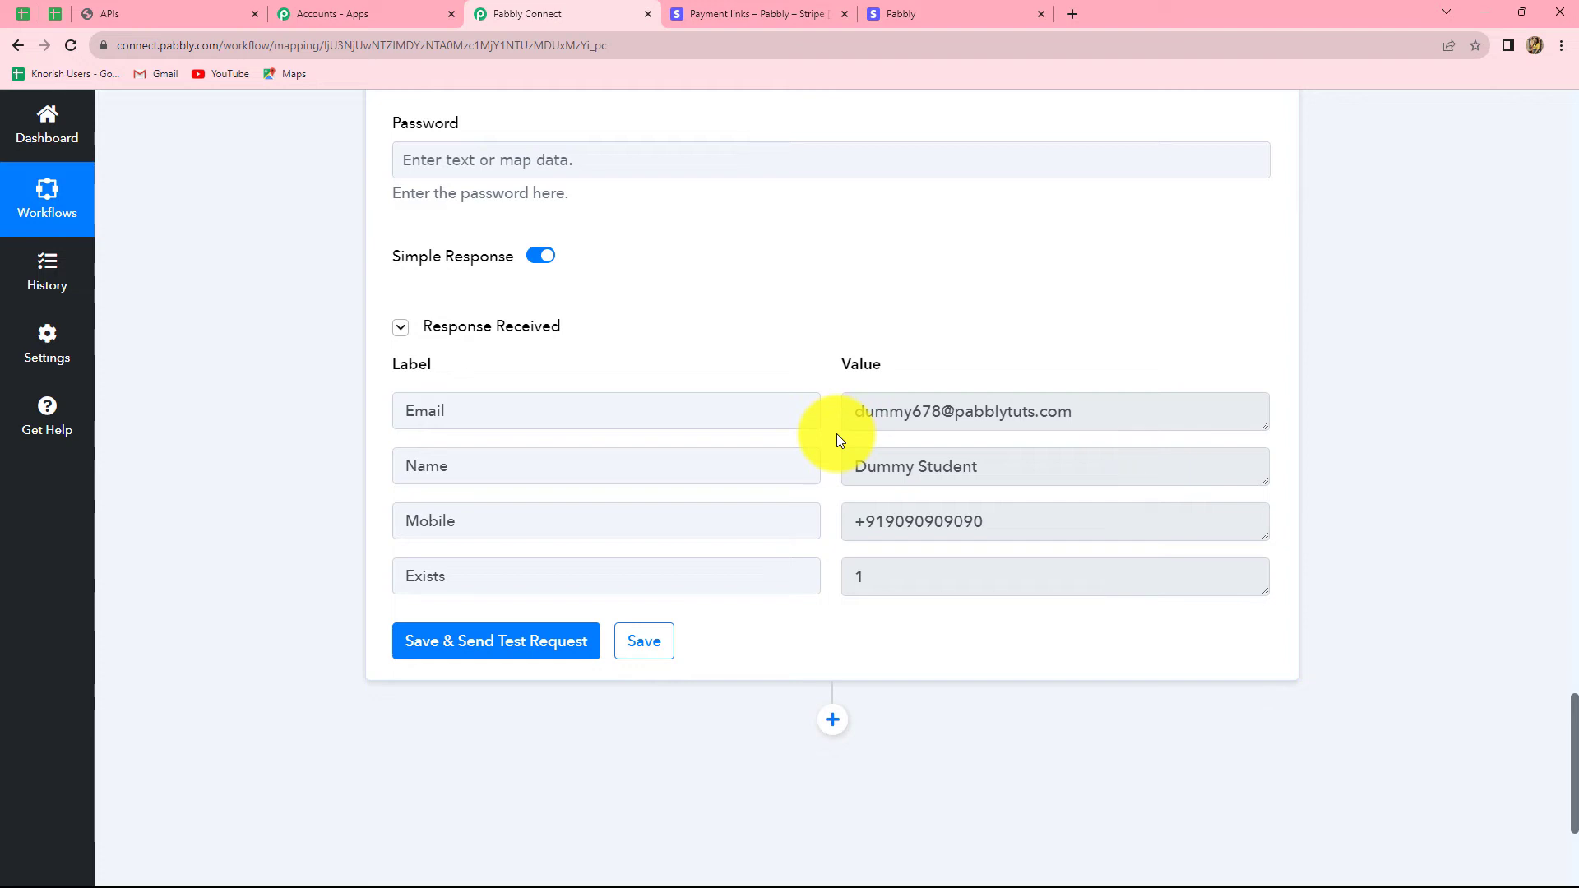
click(126, 3)
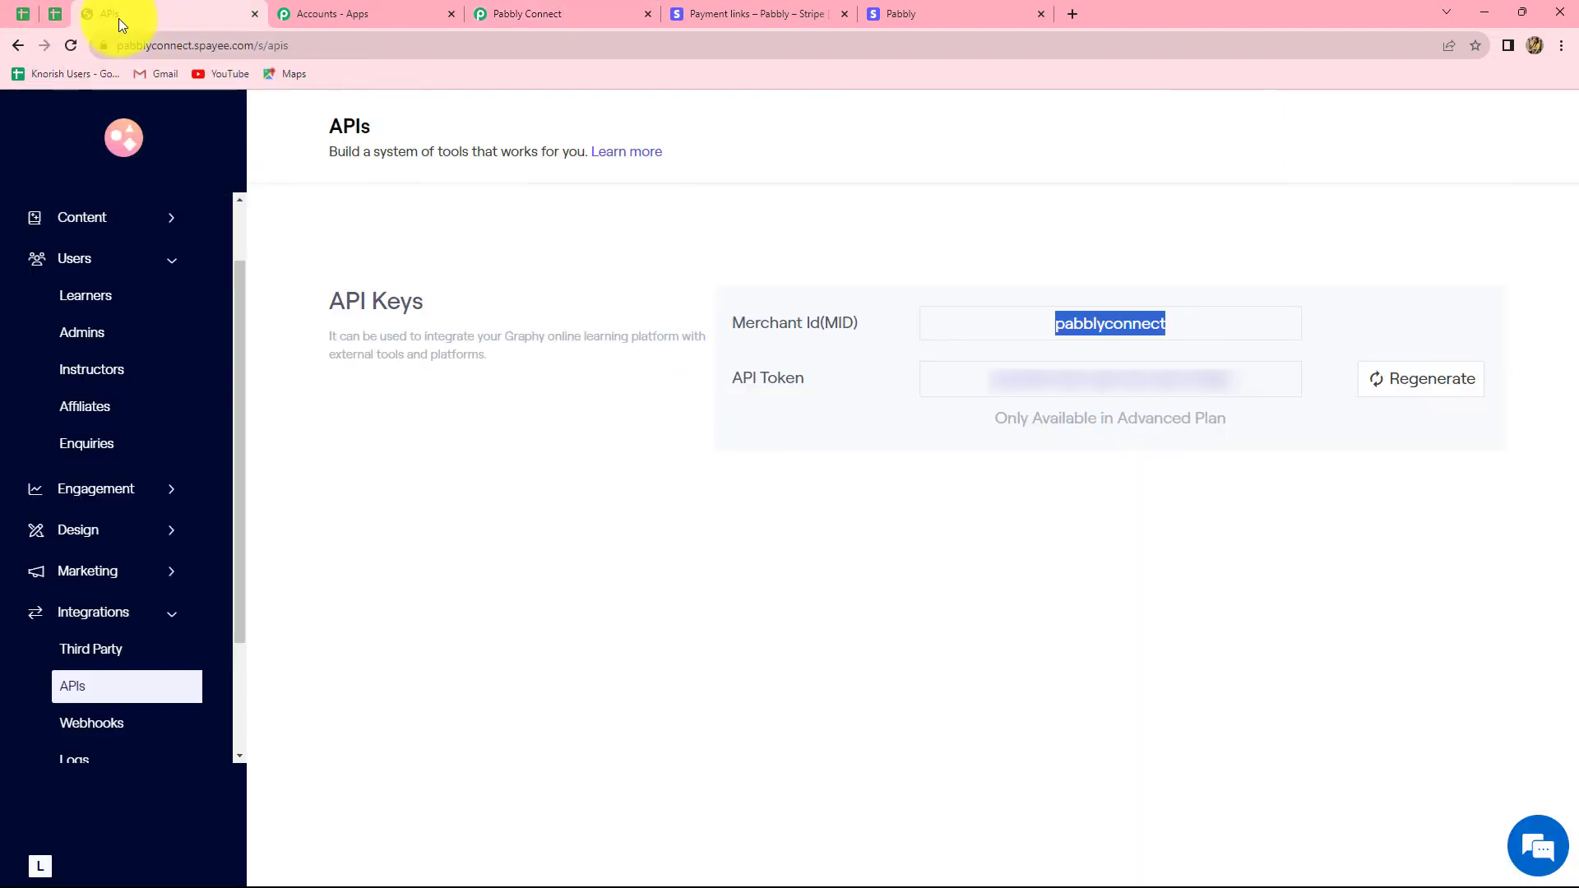
Step: Verify the new test learner appears in Graphy's Learners list of 90, then go back to the workflow
click(84, 294)
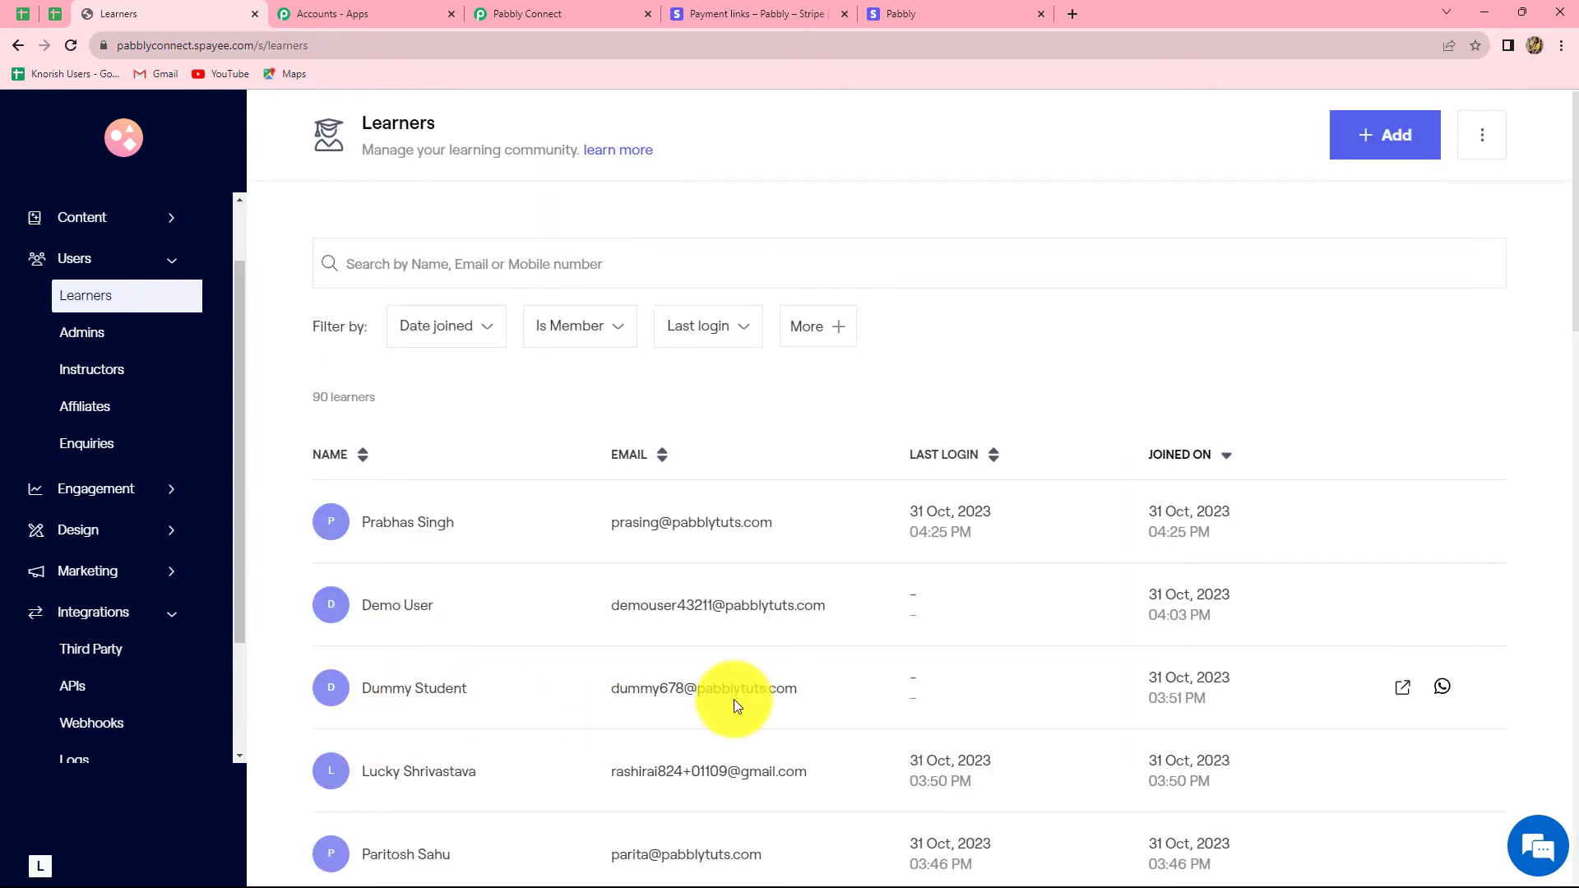
scroll(734, 699, down, 2)
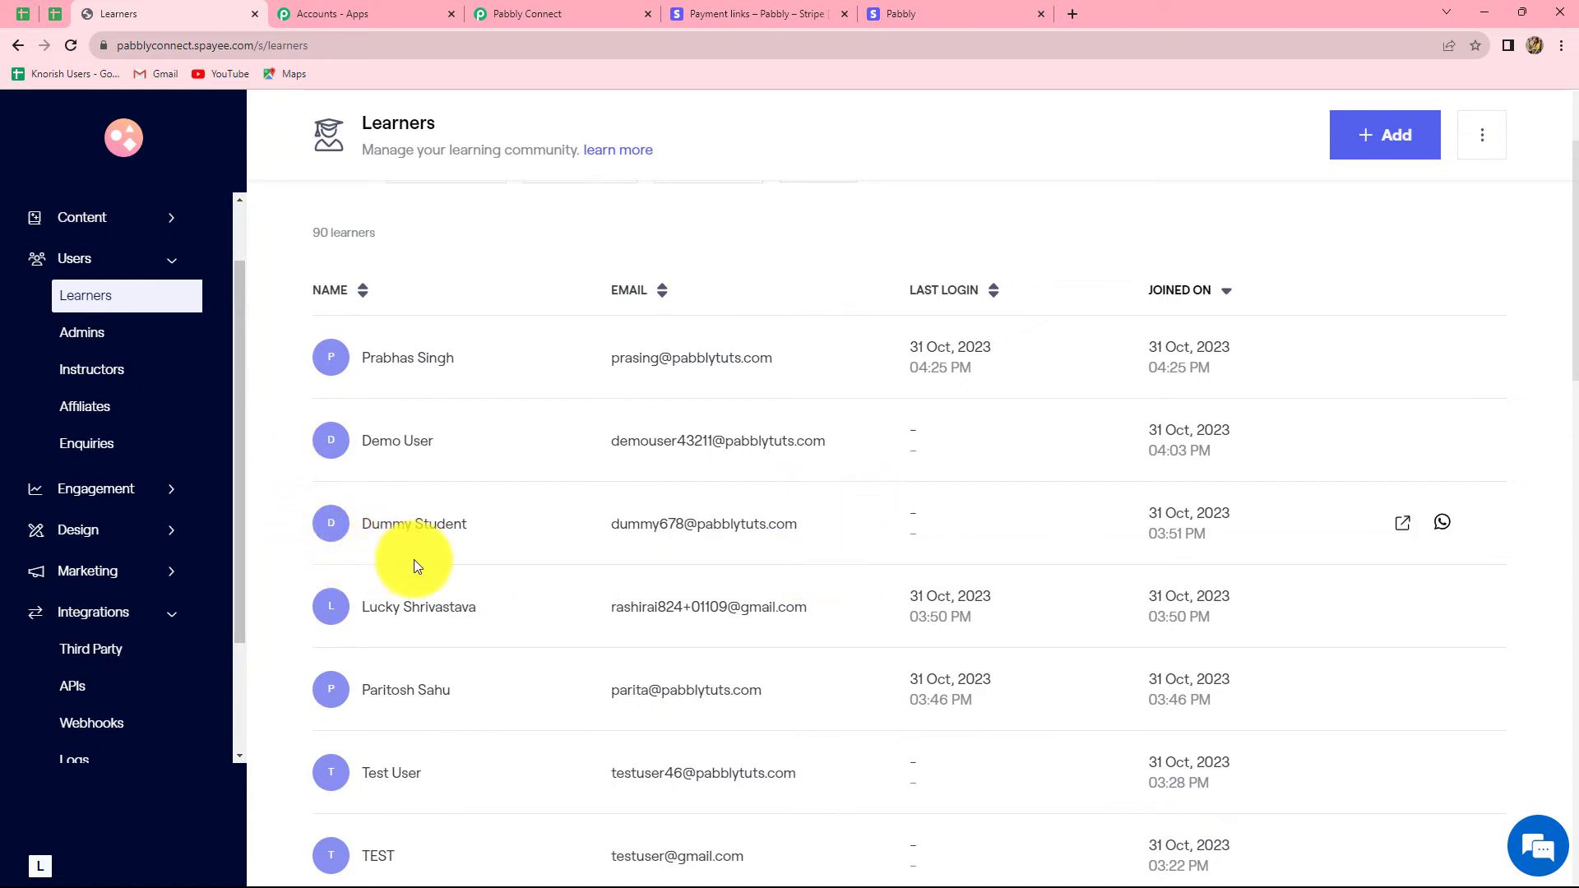
click(544, 13)
scroll(1567, 541, down, 2)
scroll(1567, 541, down, 2)
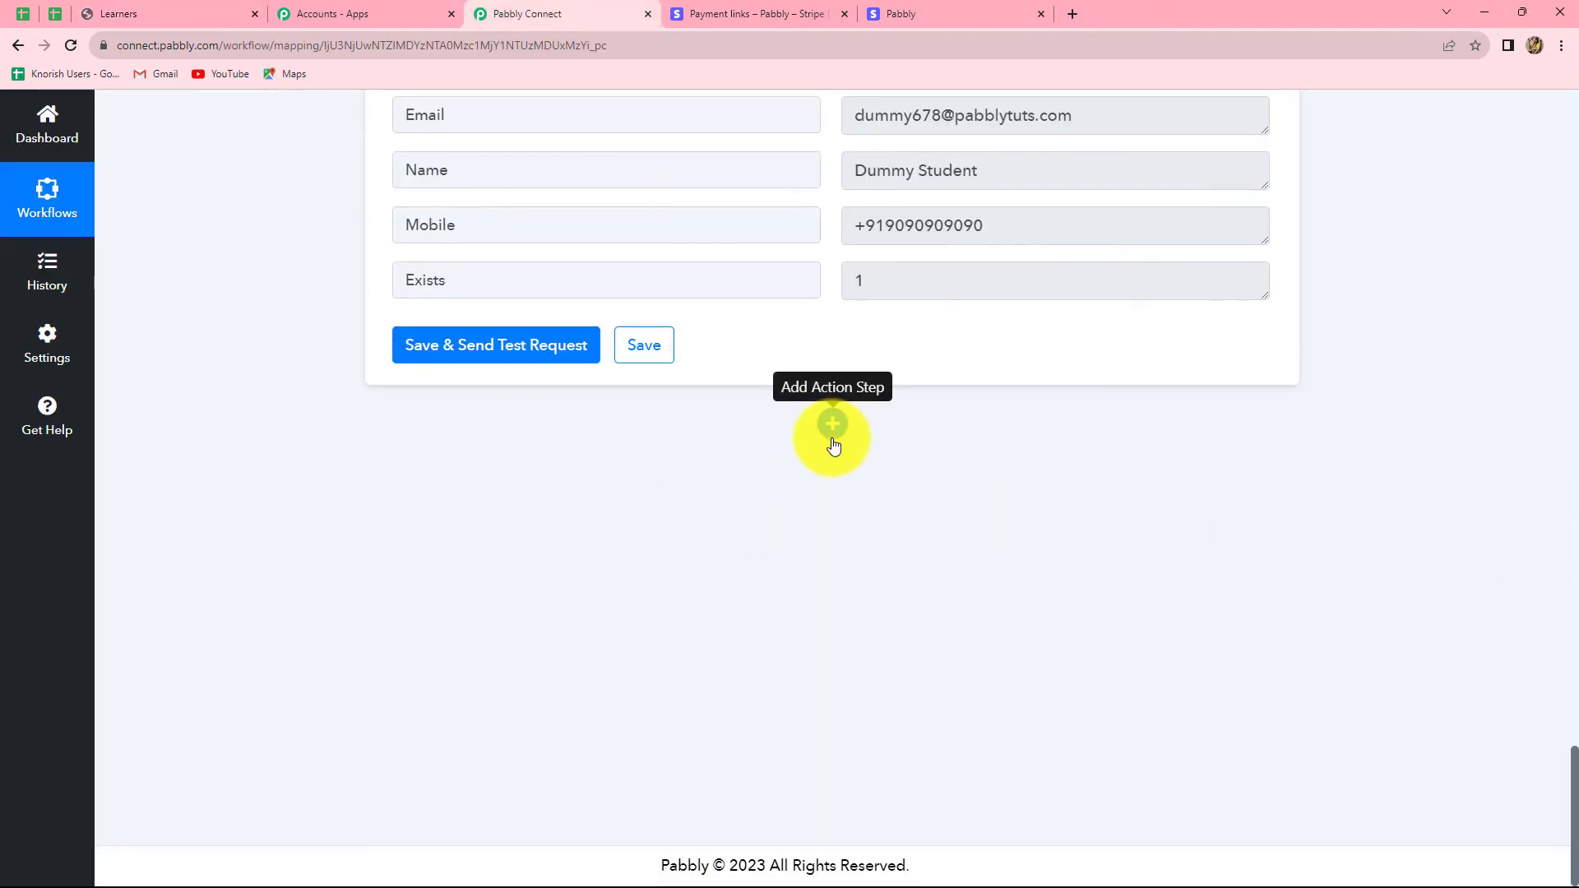
Step: Add a Graphy 'Enroll Learner to Course' action using the existing Graphy connection
click(833, 424)
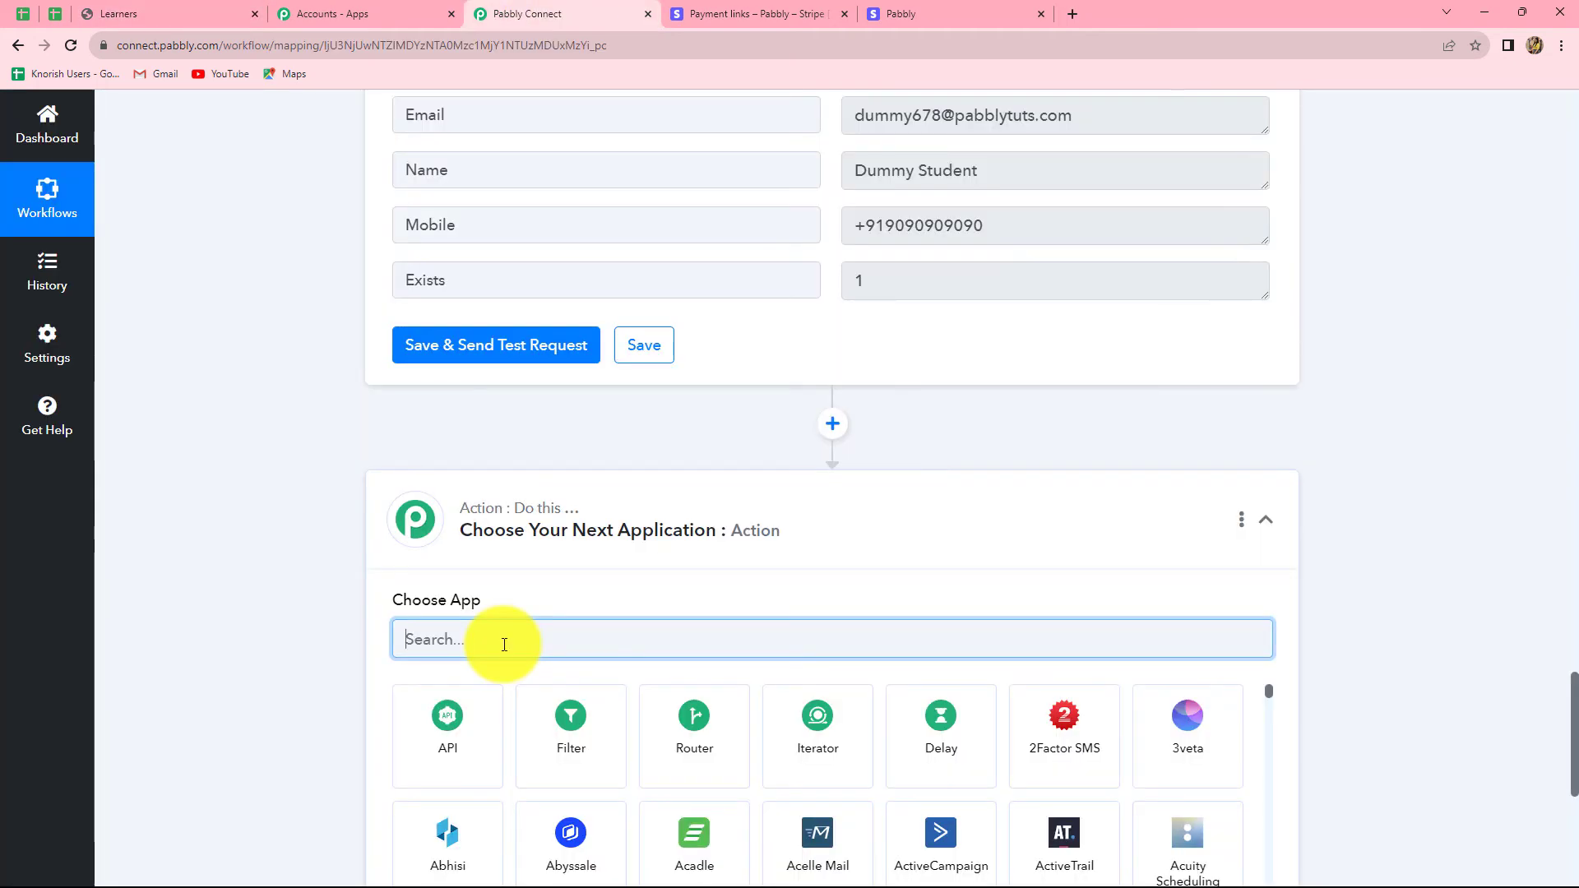
text(Grap)
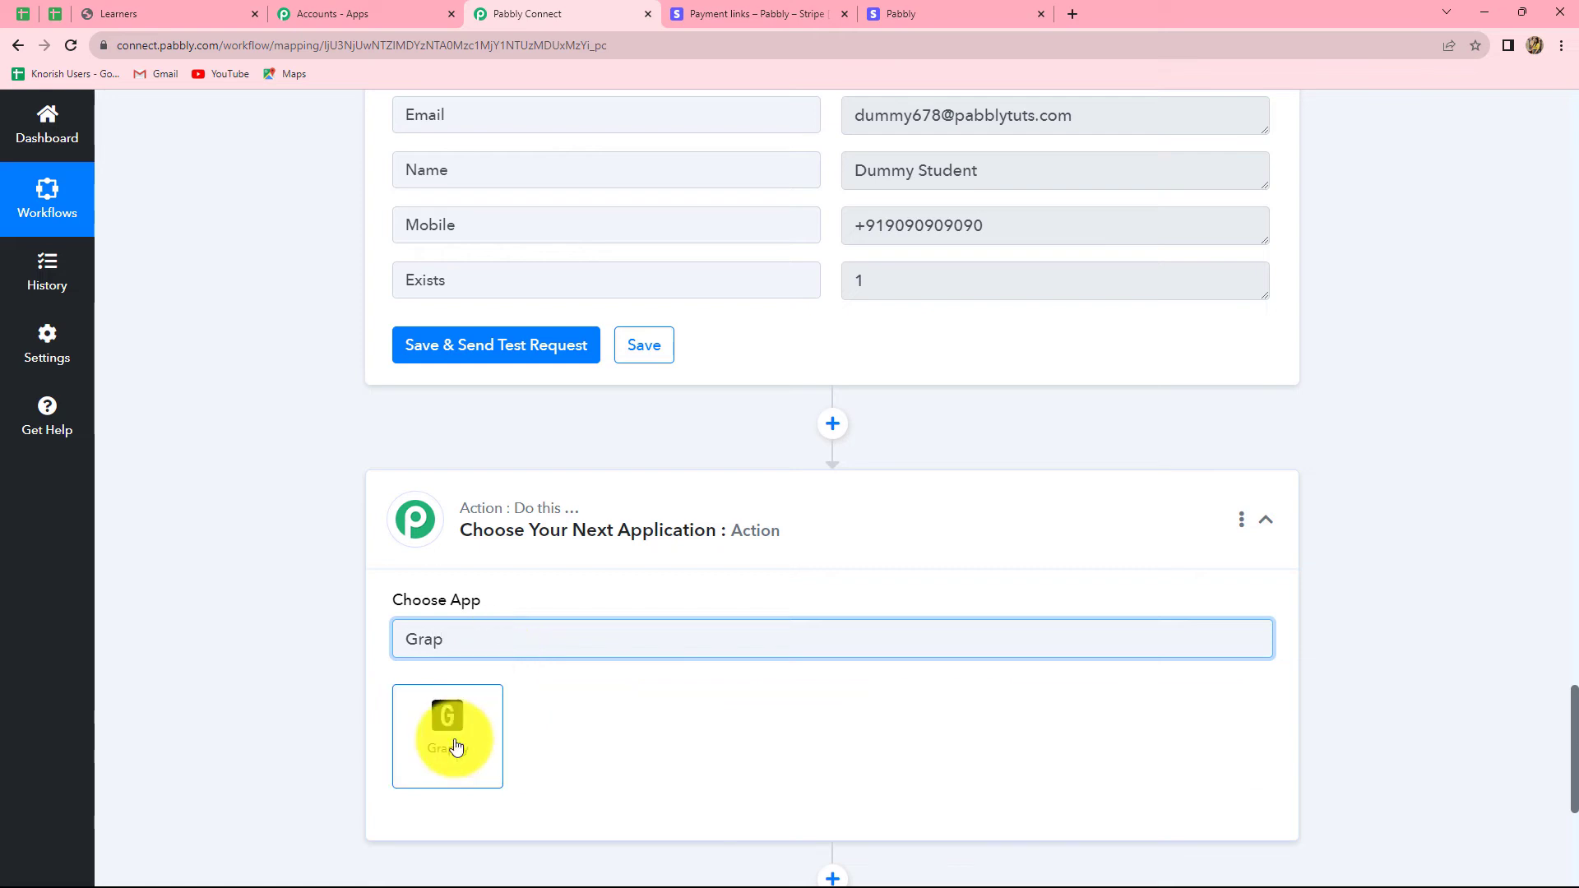
click(451, 740)
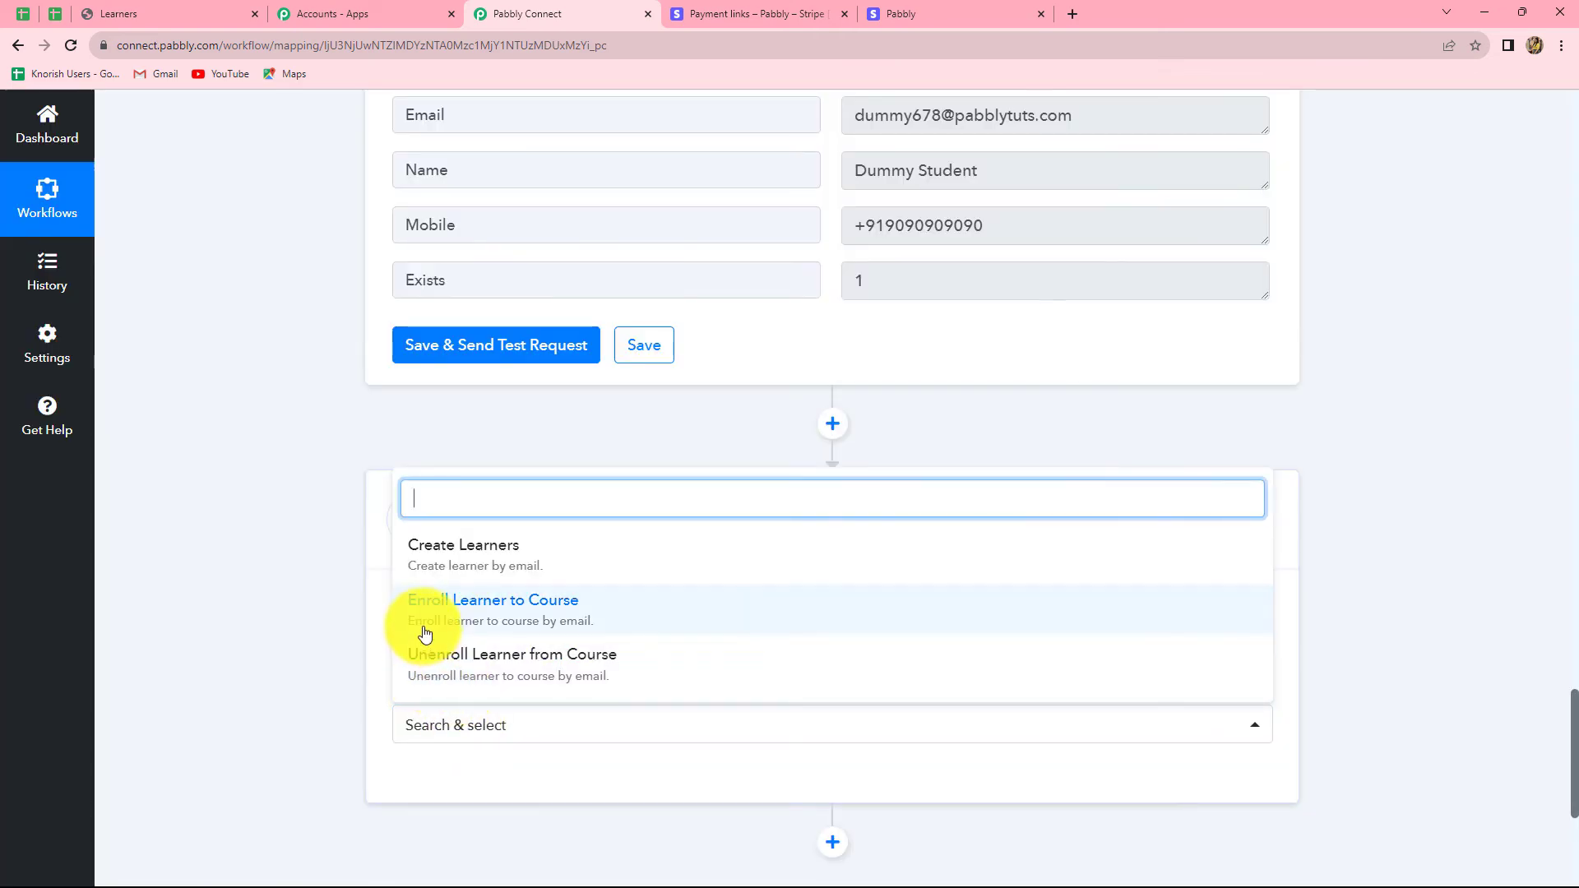
click(502, 620)
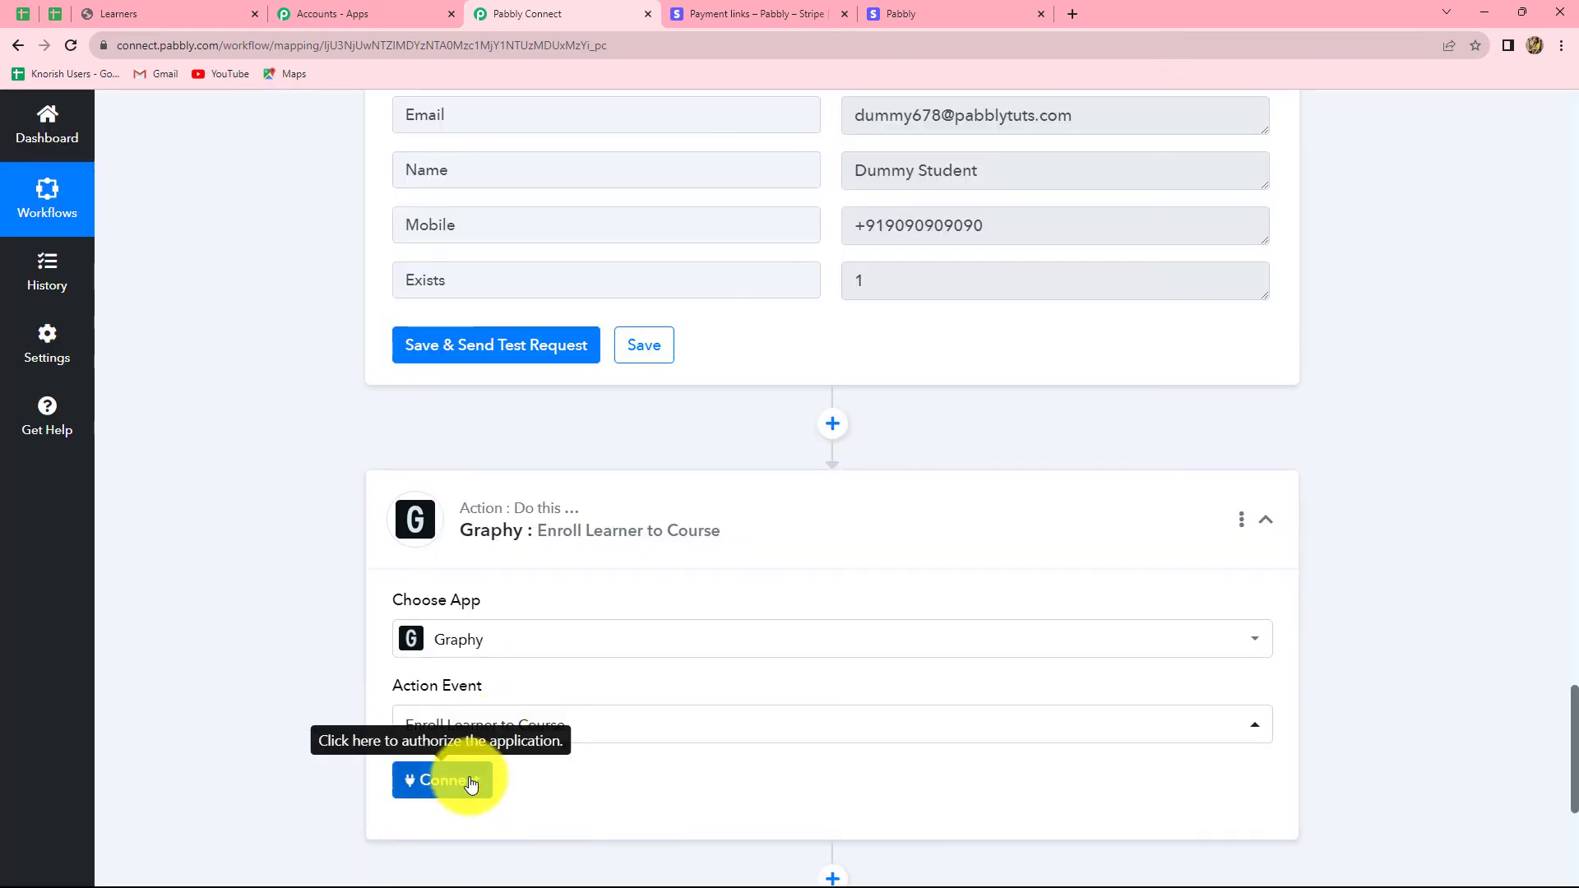
click(469, 783)
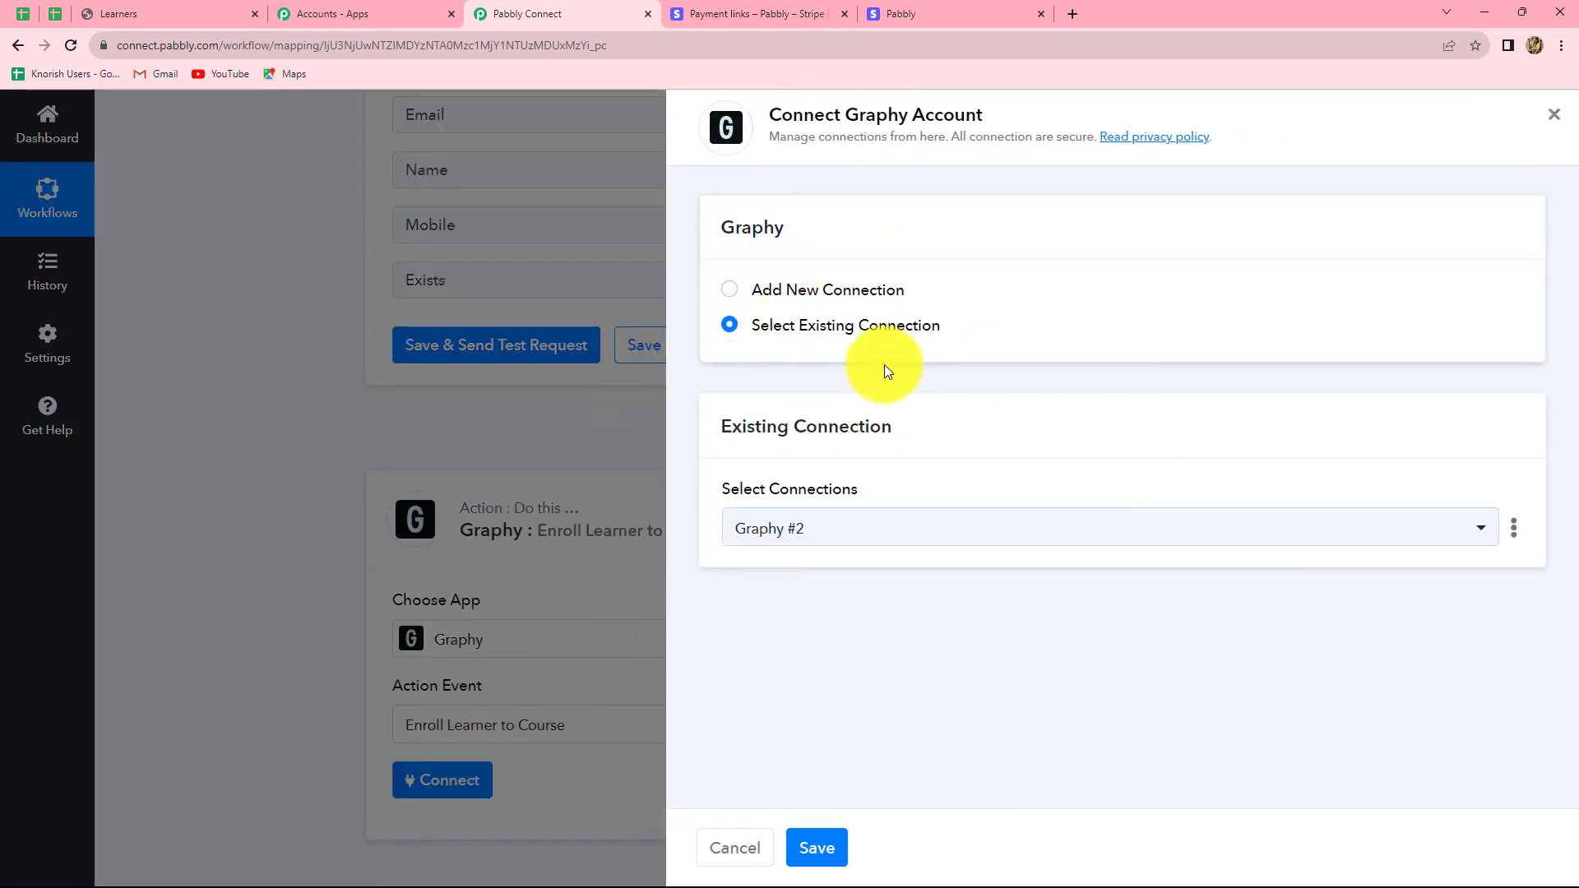
click(818, 848)
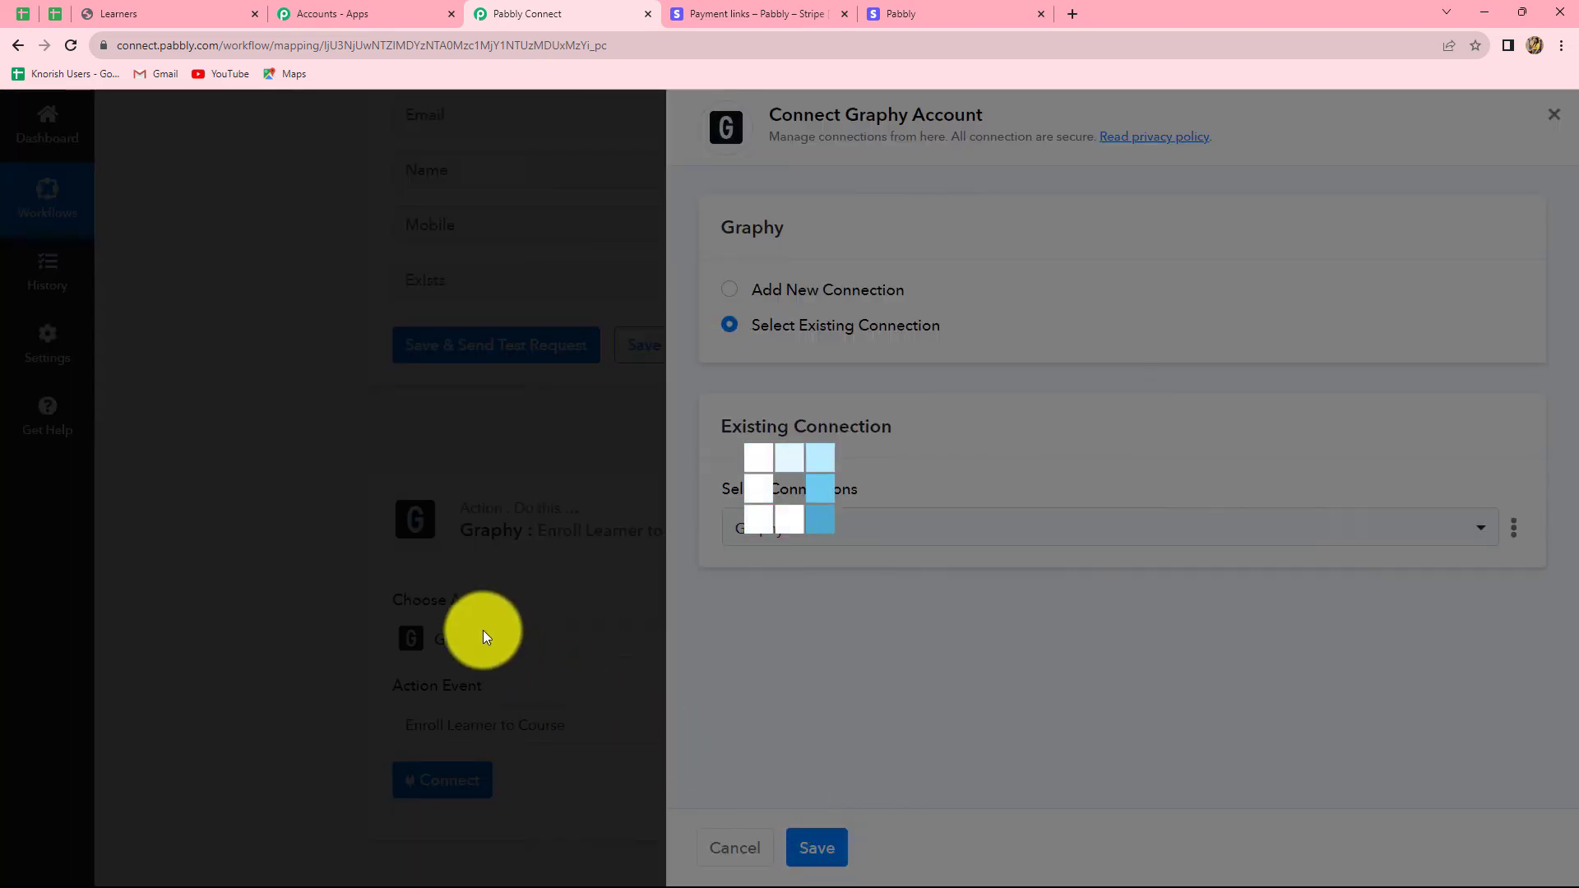
Step: Map the Email field to the Create Learners step's email
scroll(946, 651, down, 5)
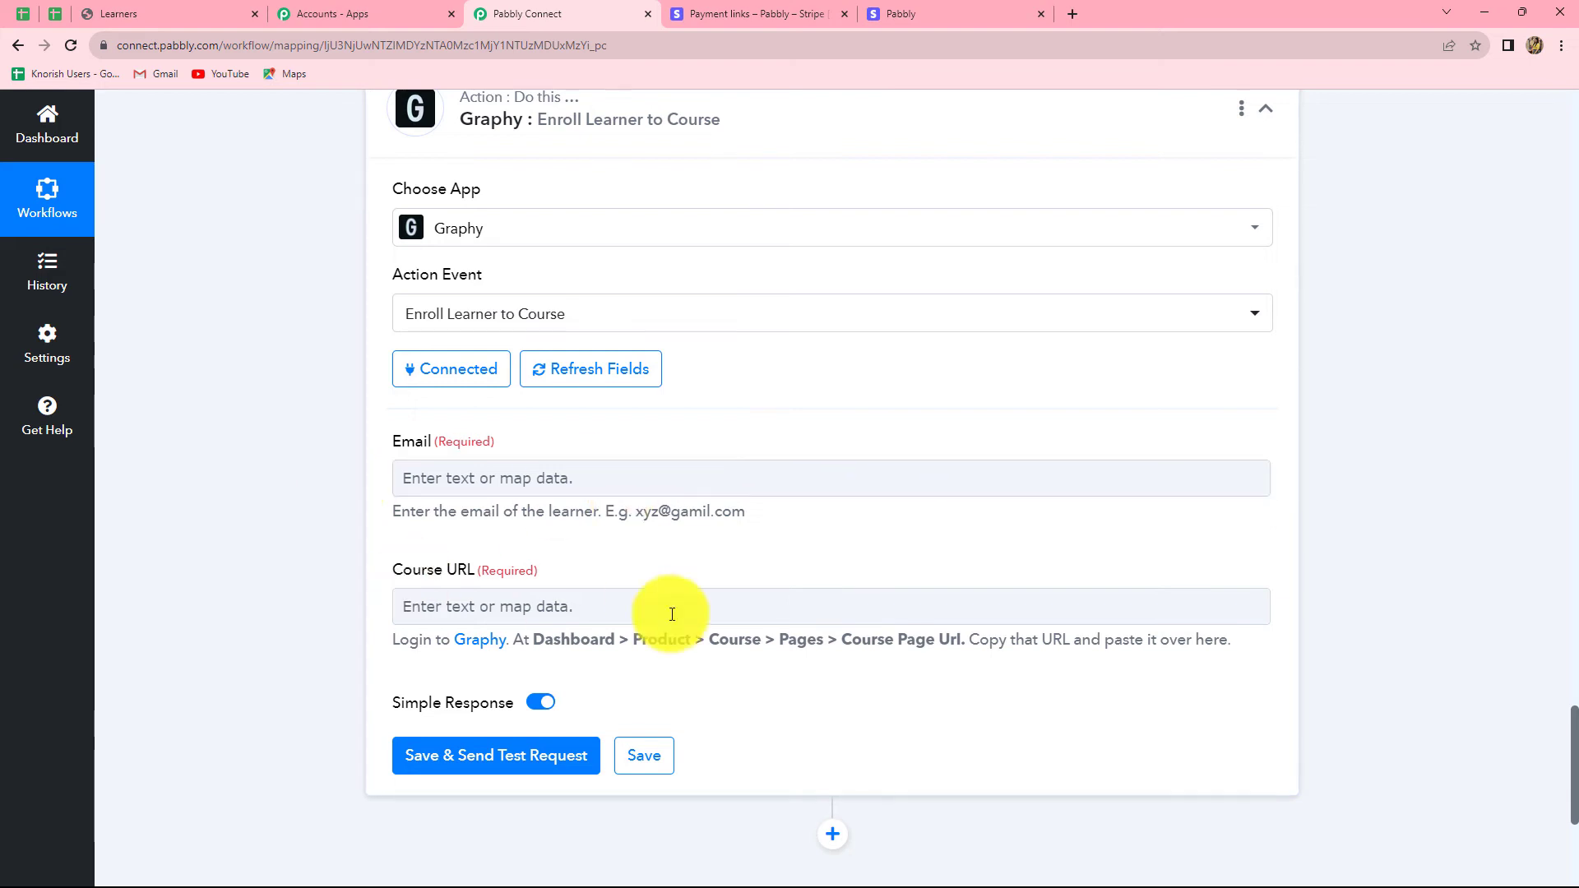
click(419, 476)
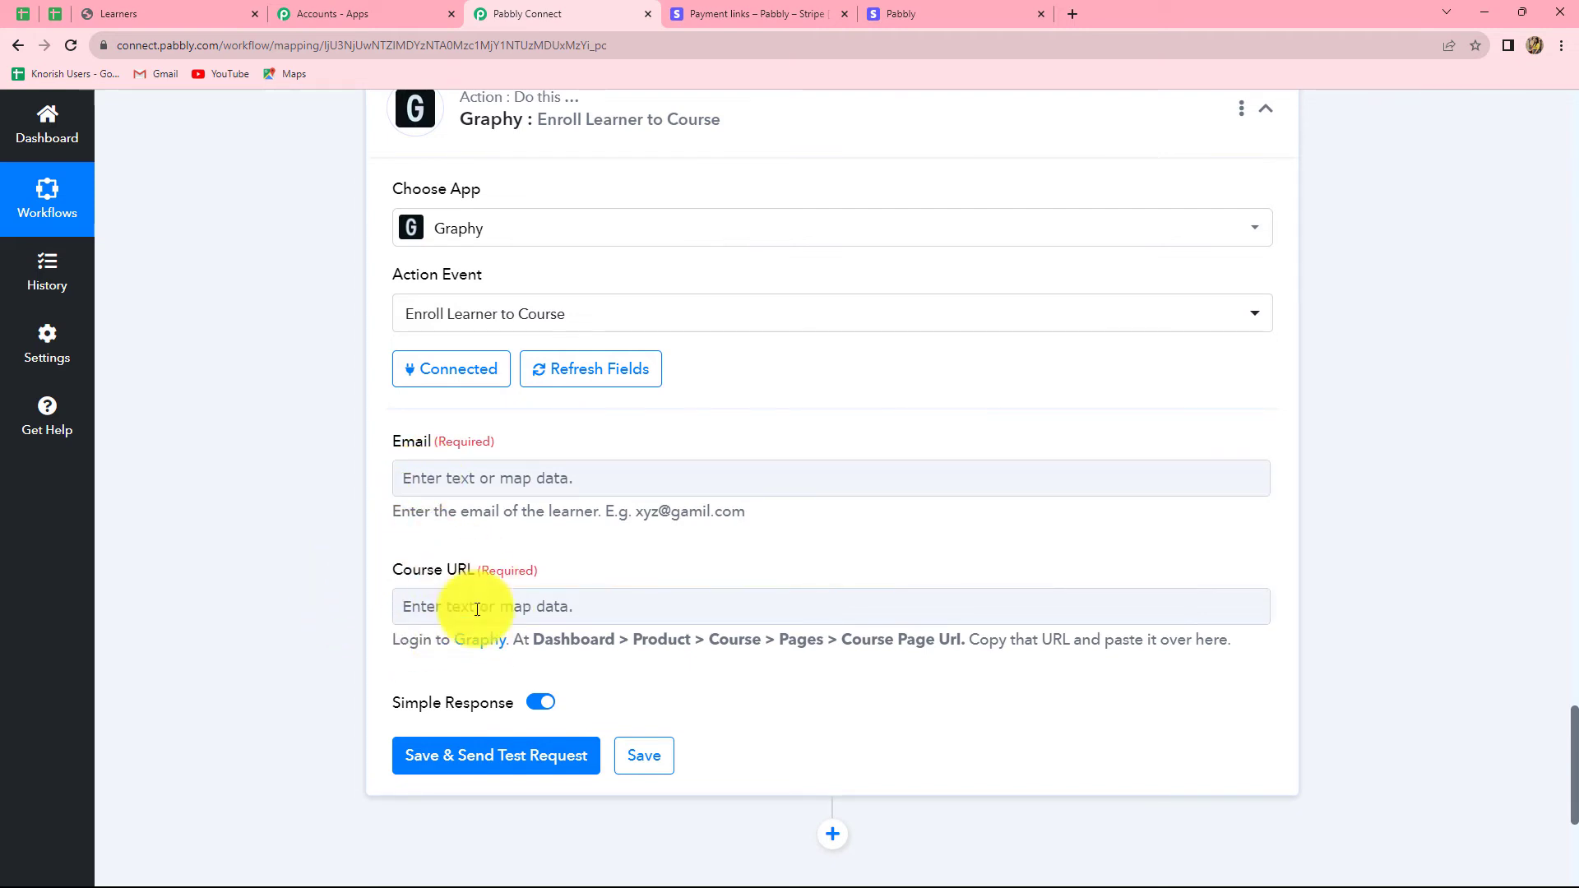
click(481, 475)
click(506, 757)
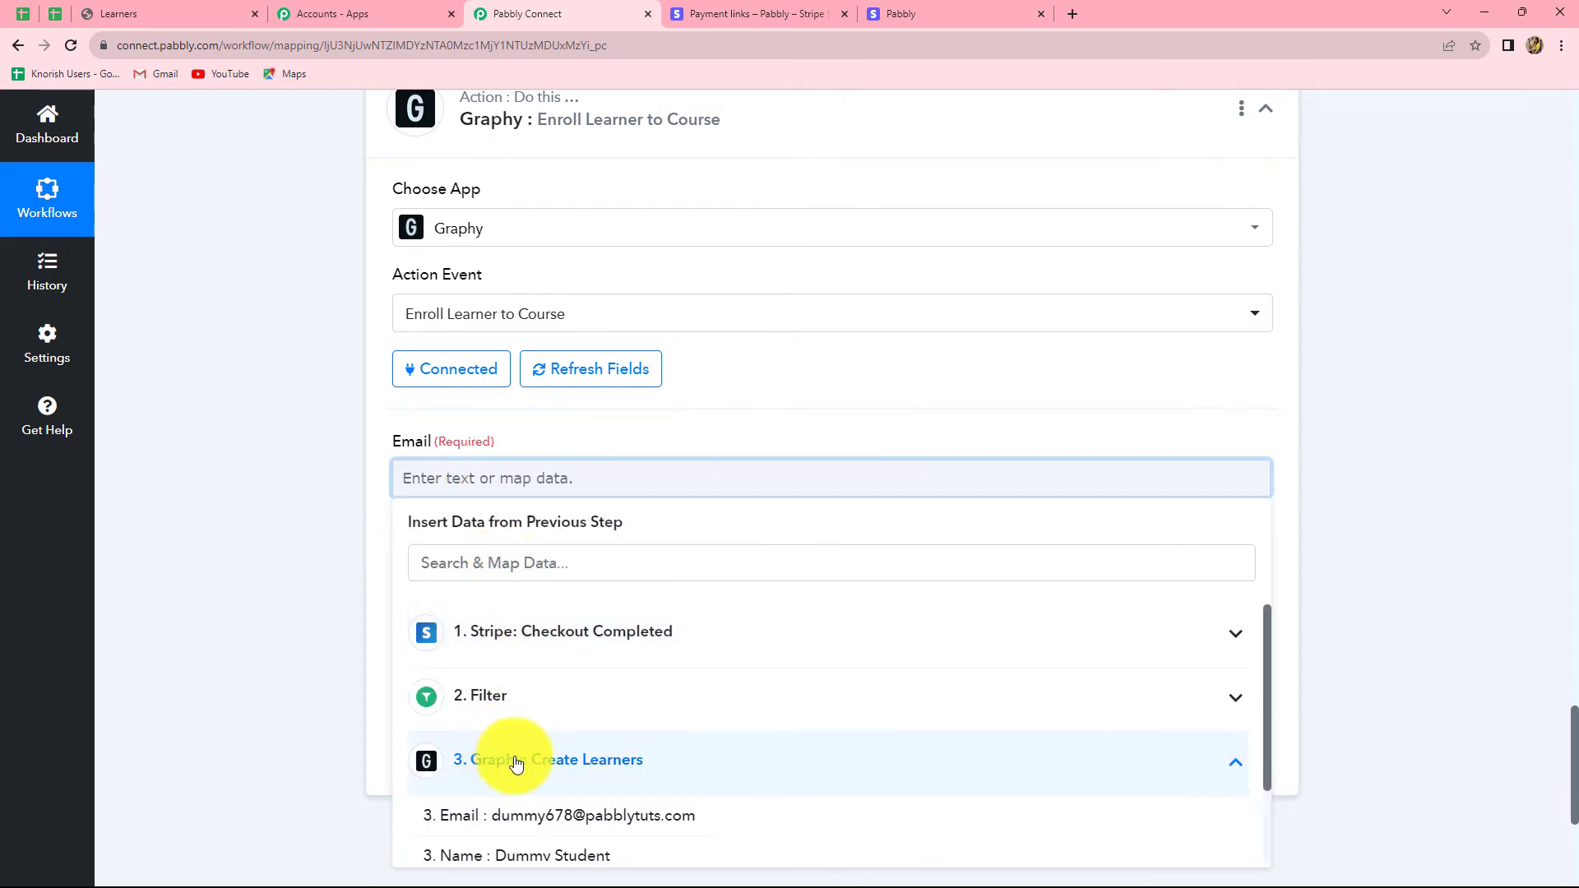
click(582, 814)
click(1403, 567)
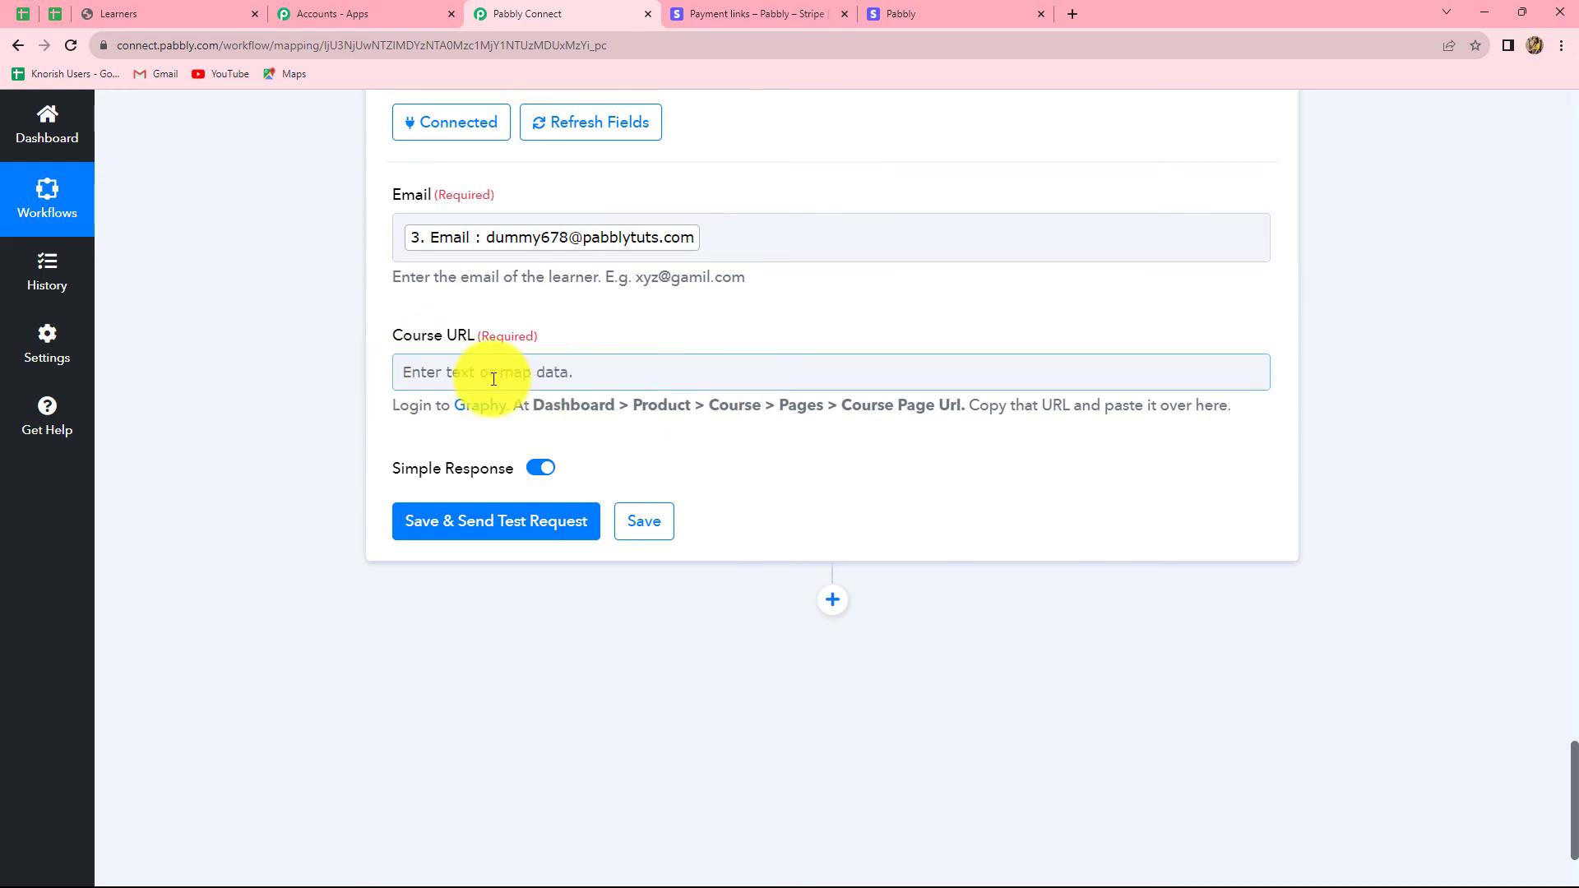
drag(515, 408, 1243, 403)
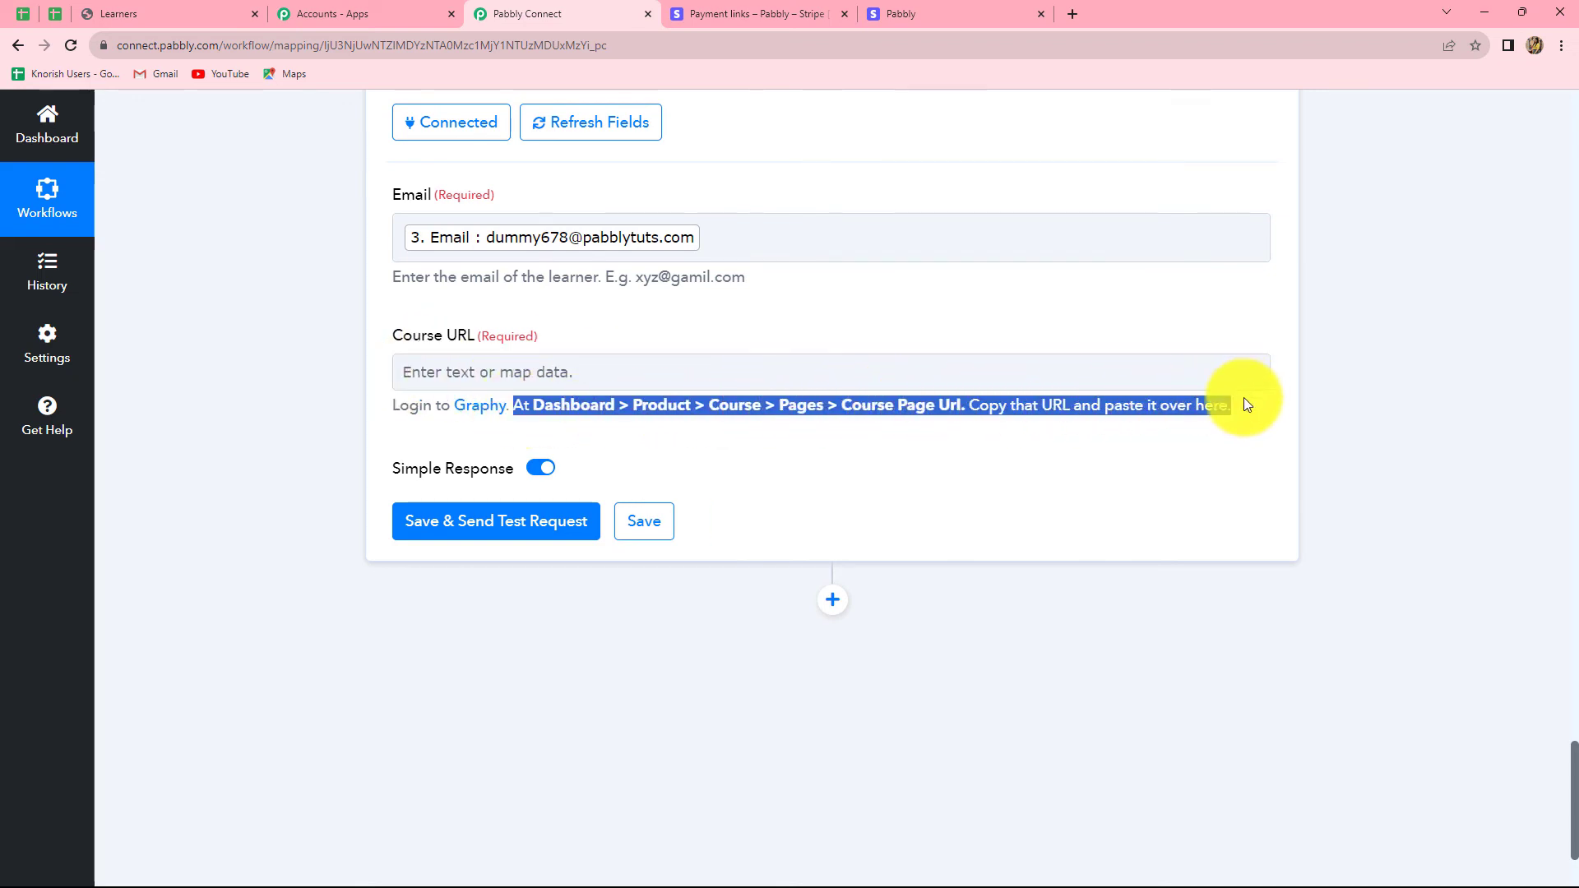
click(1107, 448)
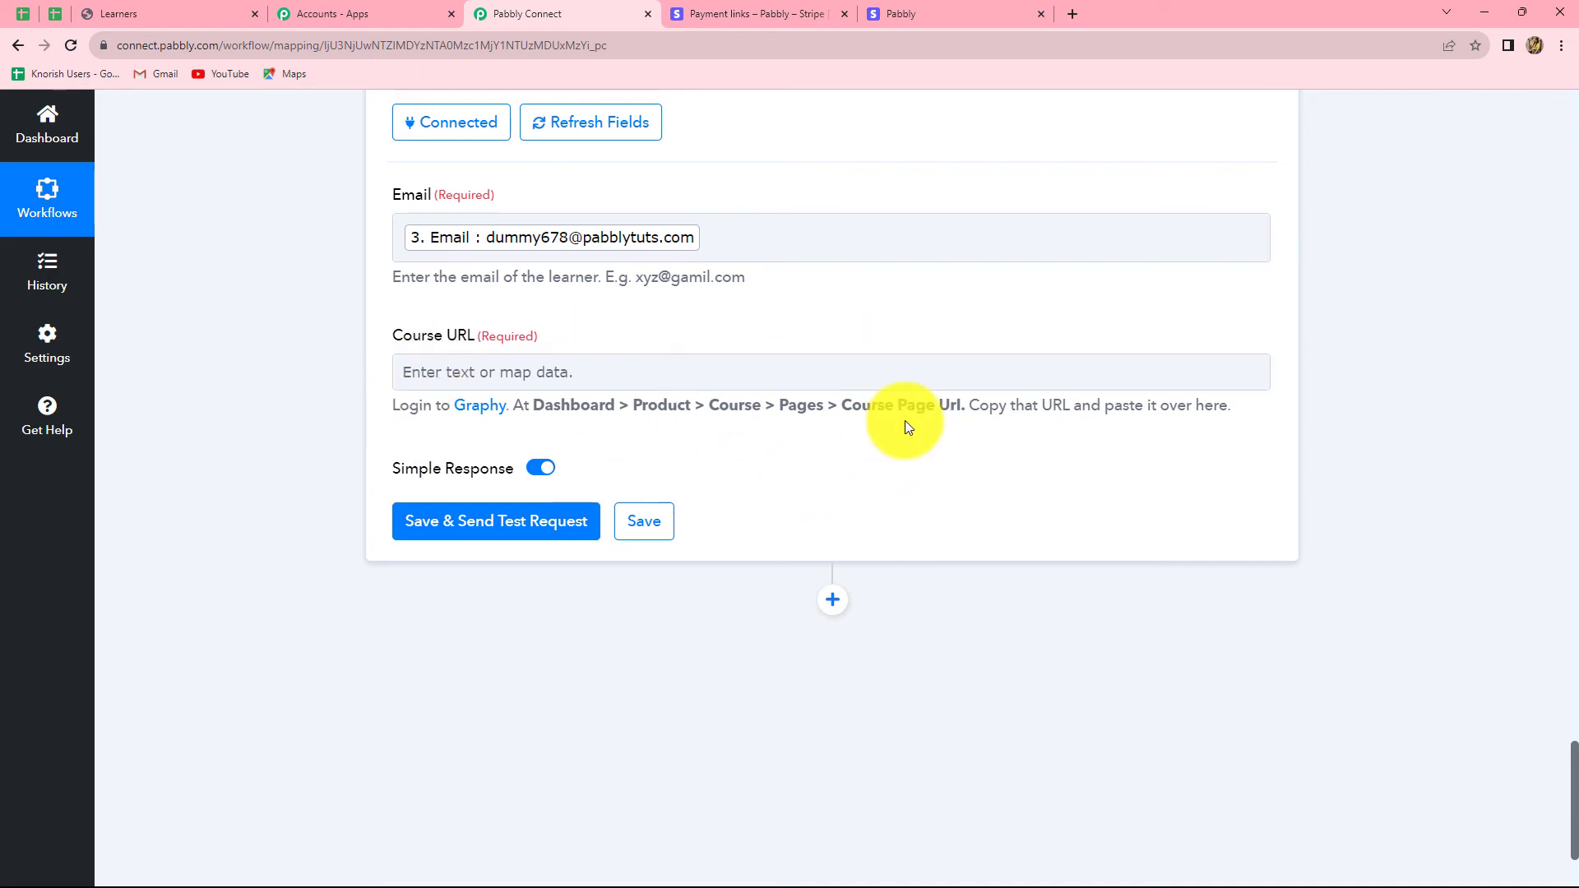
Step: Copy the Core PHP Programming course page URL 'Core-Php-Programming' from its Pages settings in Graphy
click(132, 13)
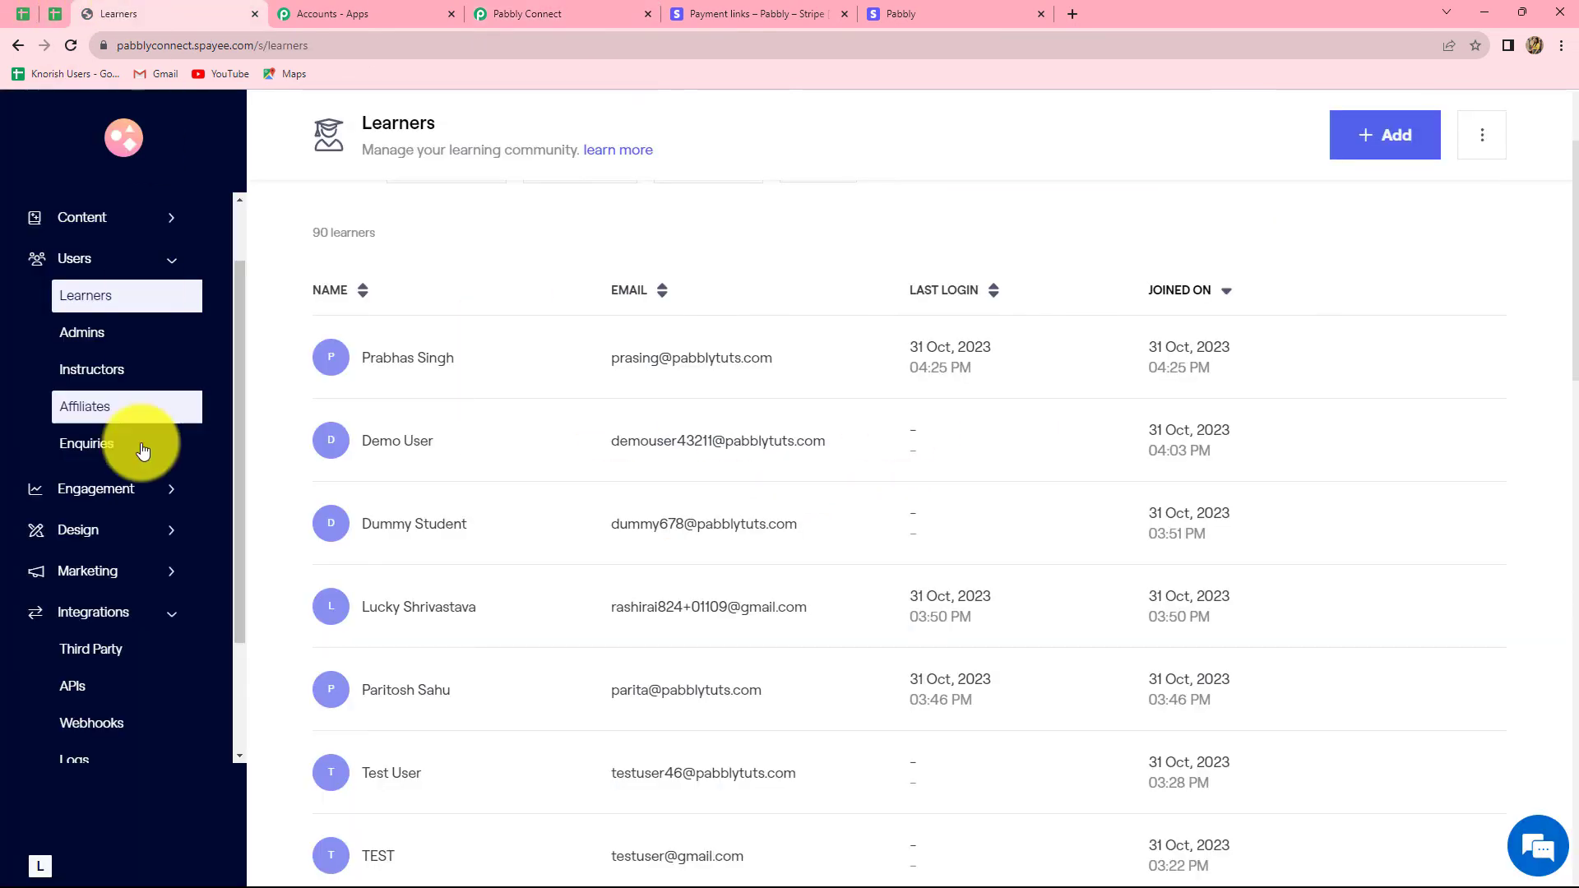
click(88, 221)
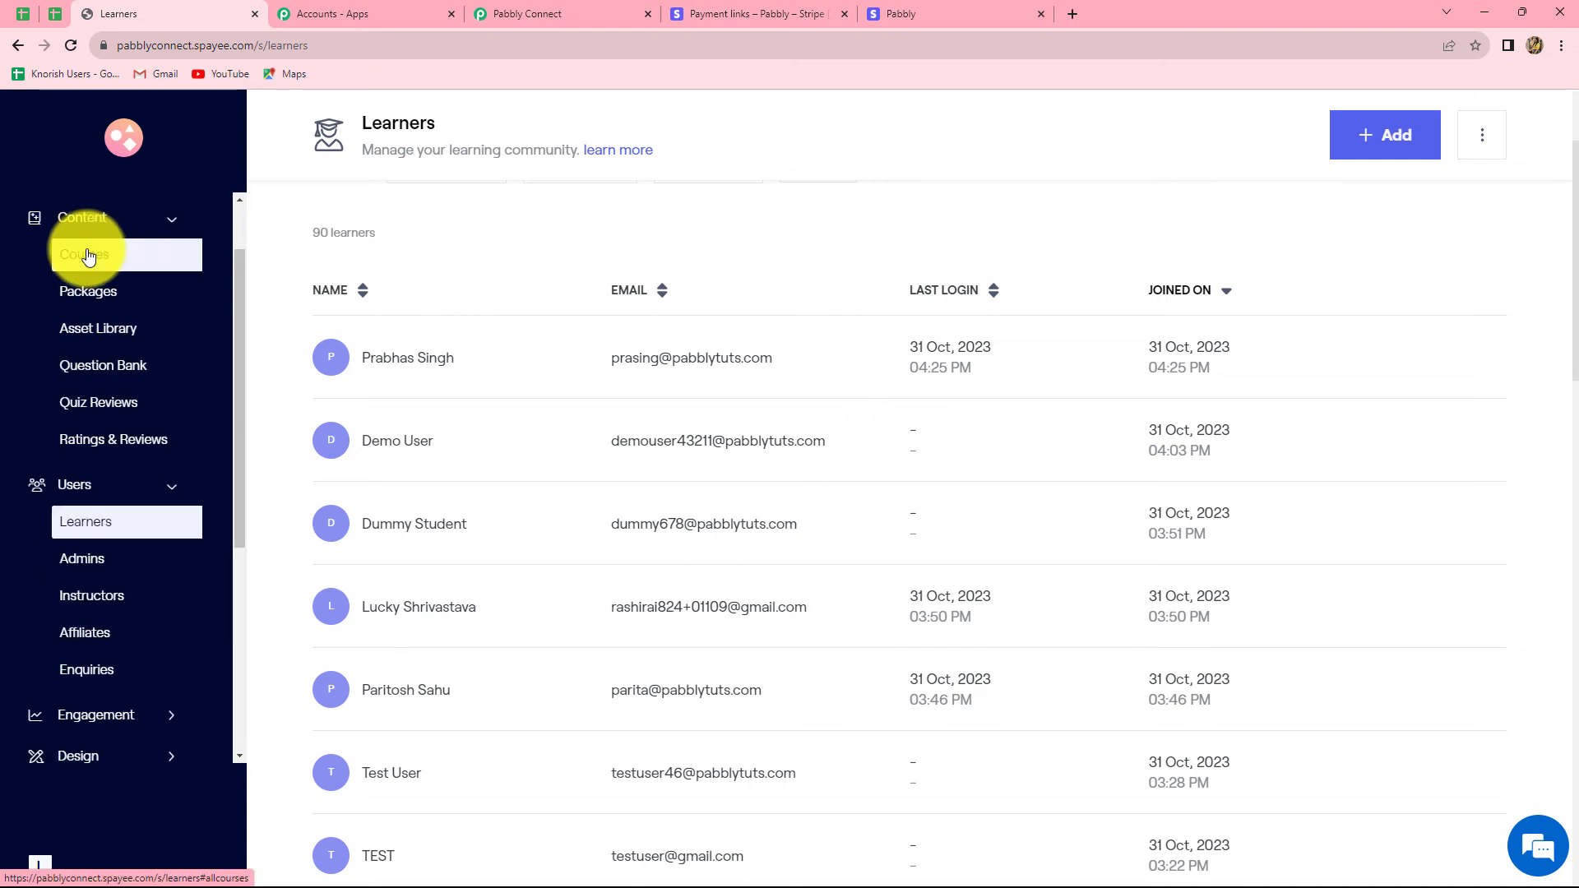
click(89, 255)
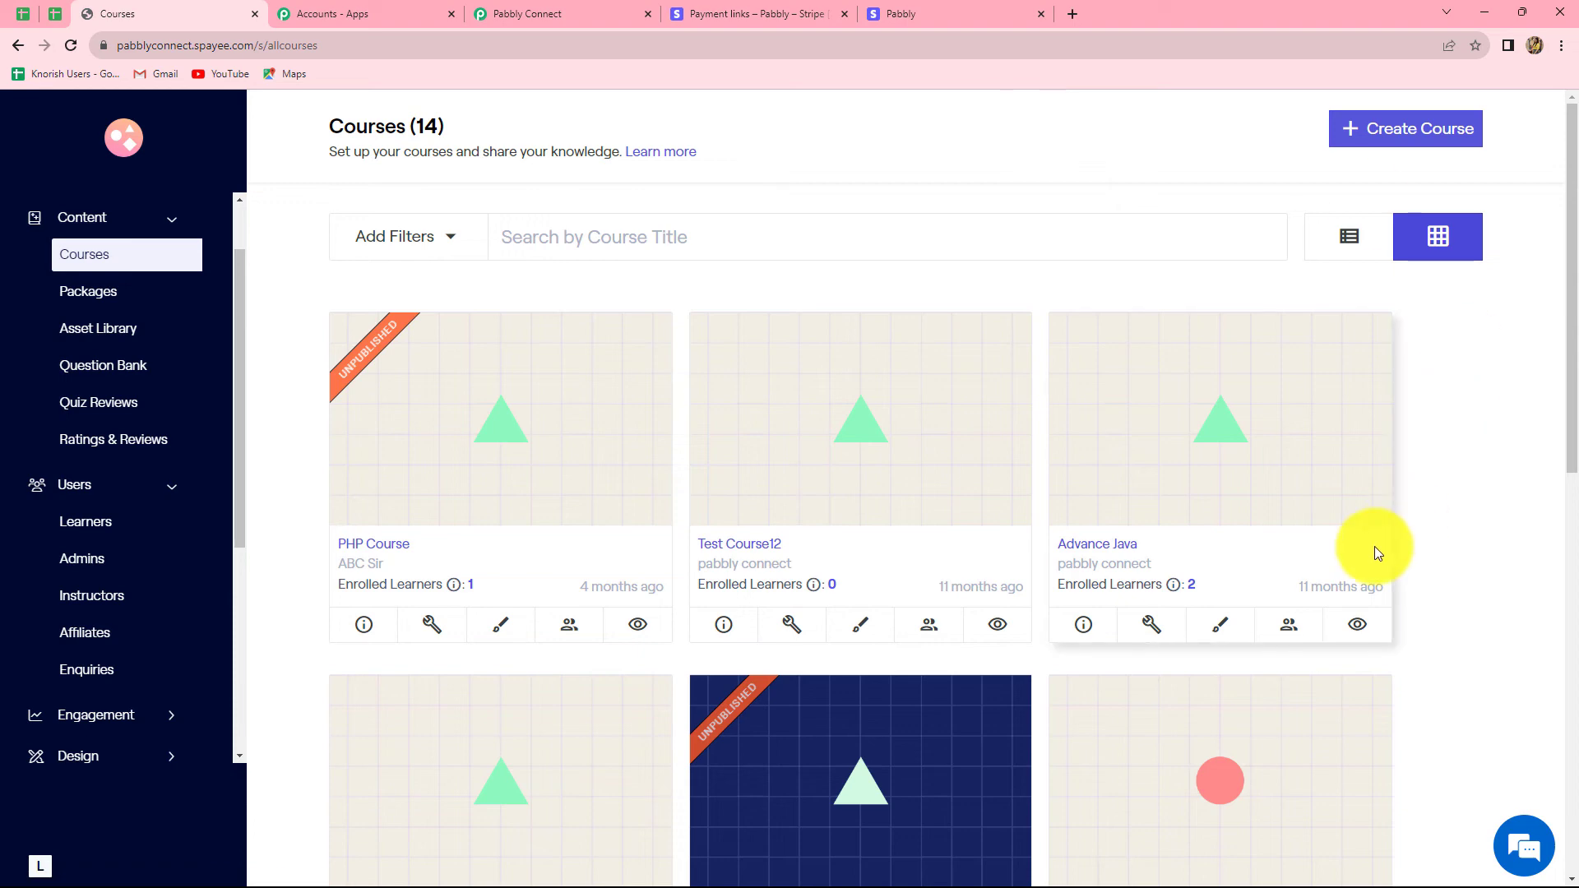
scroll(1374, 546, down, 8)
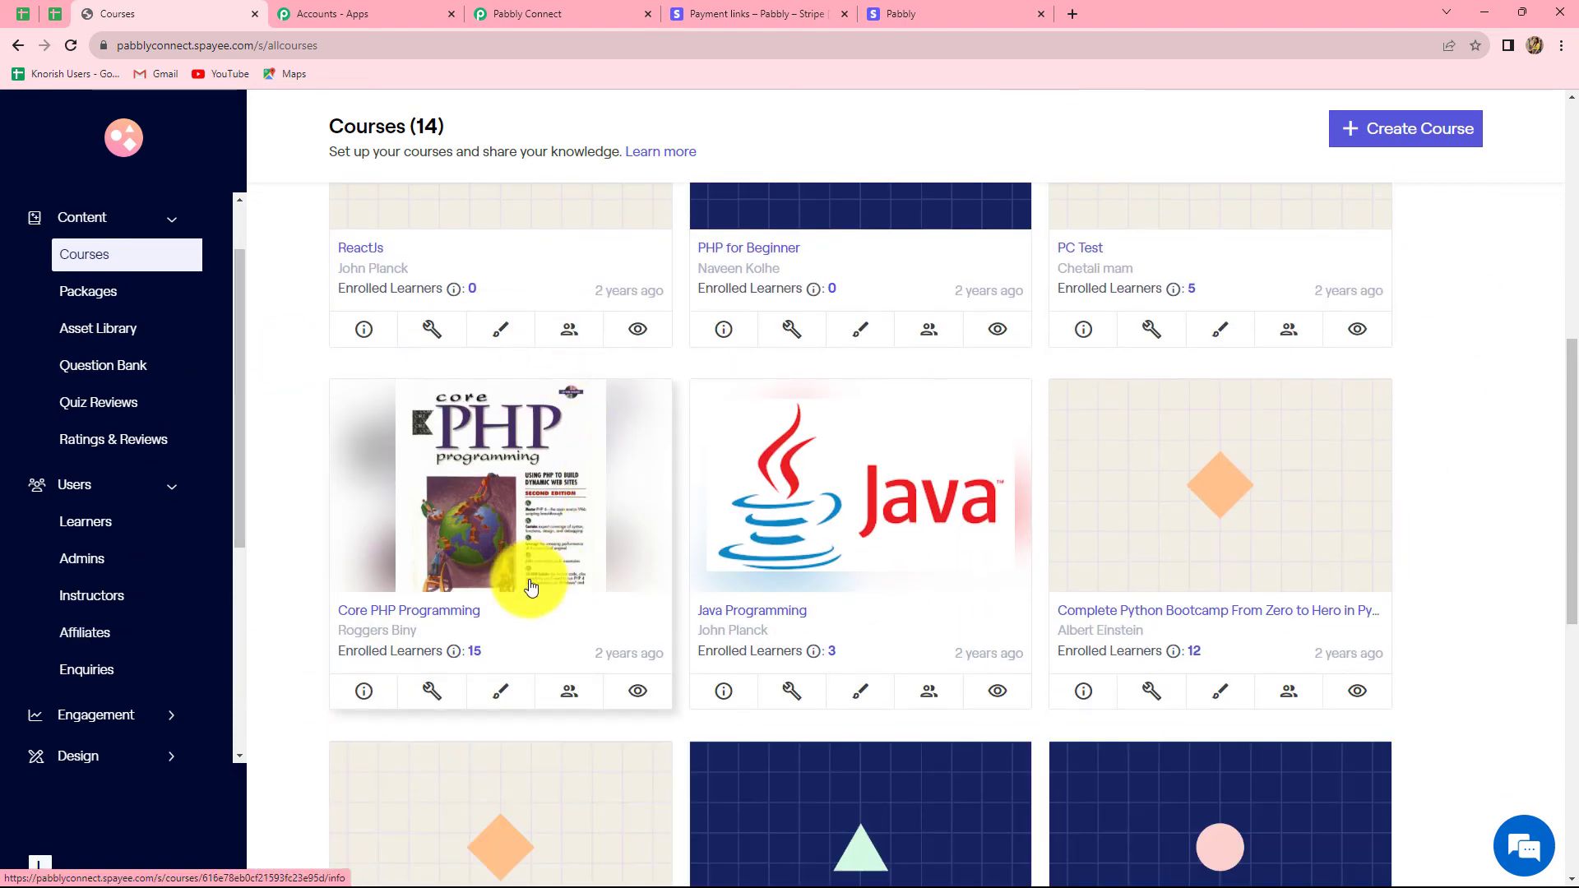
click(424, 619)
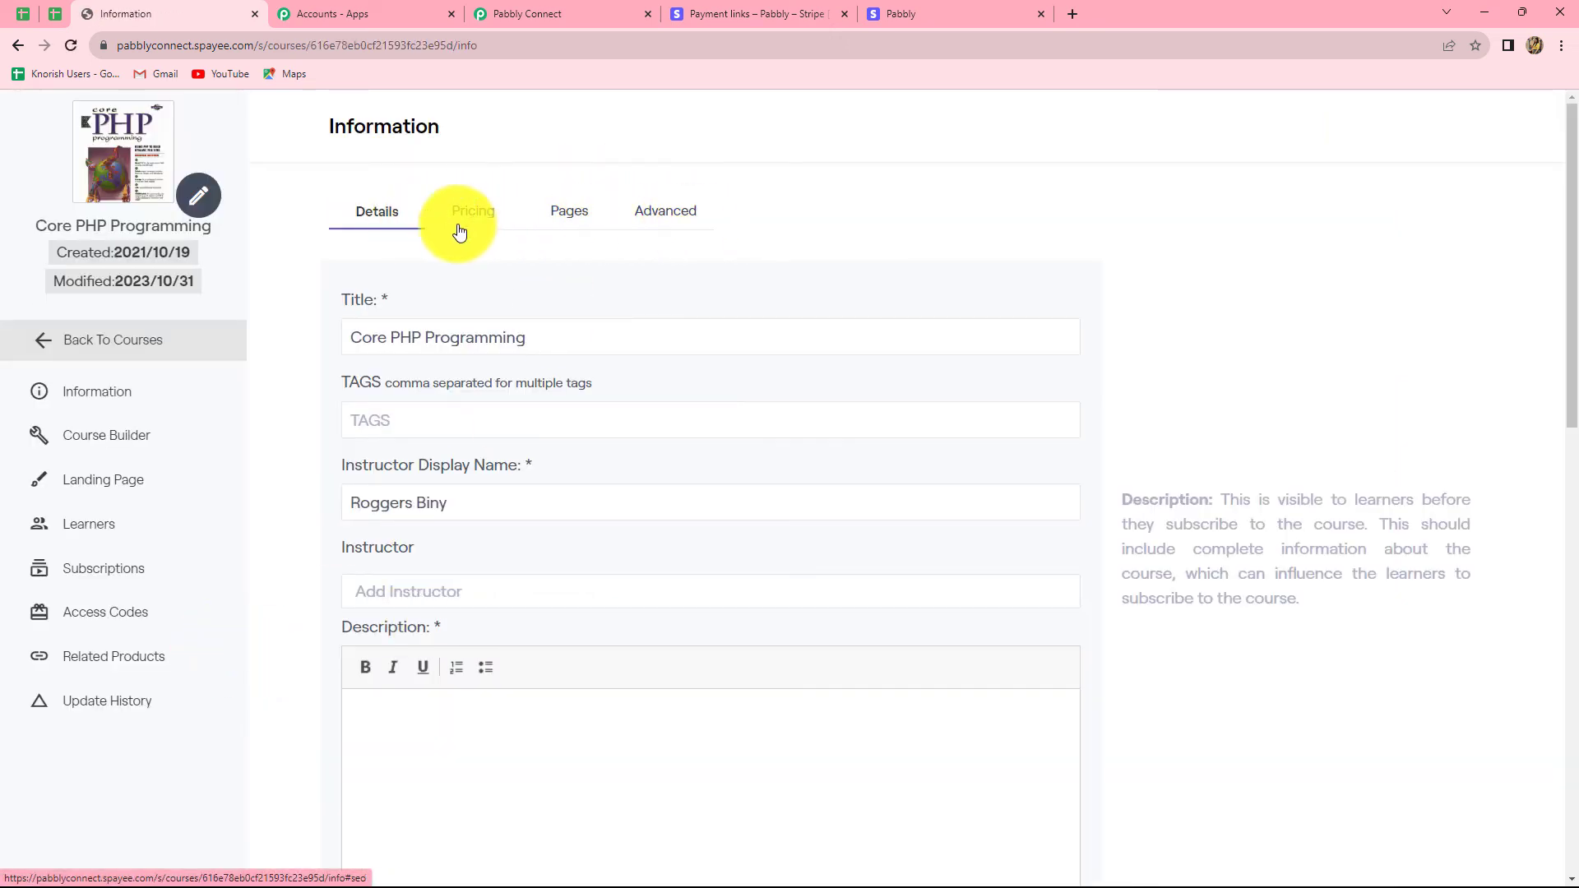
click(571, 214)
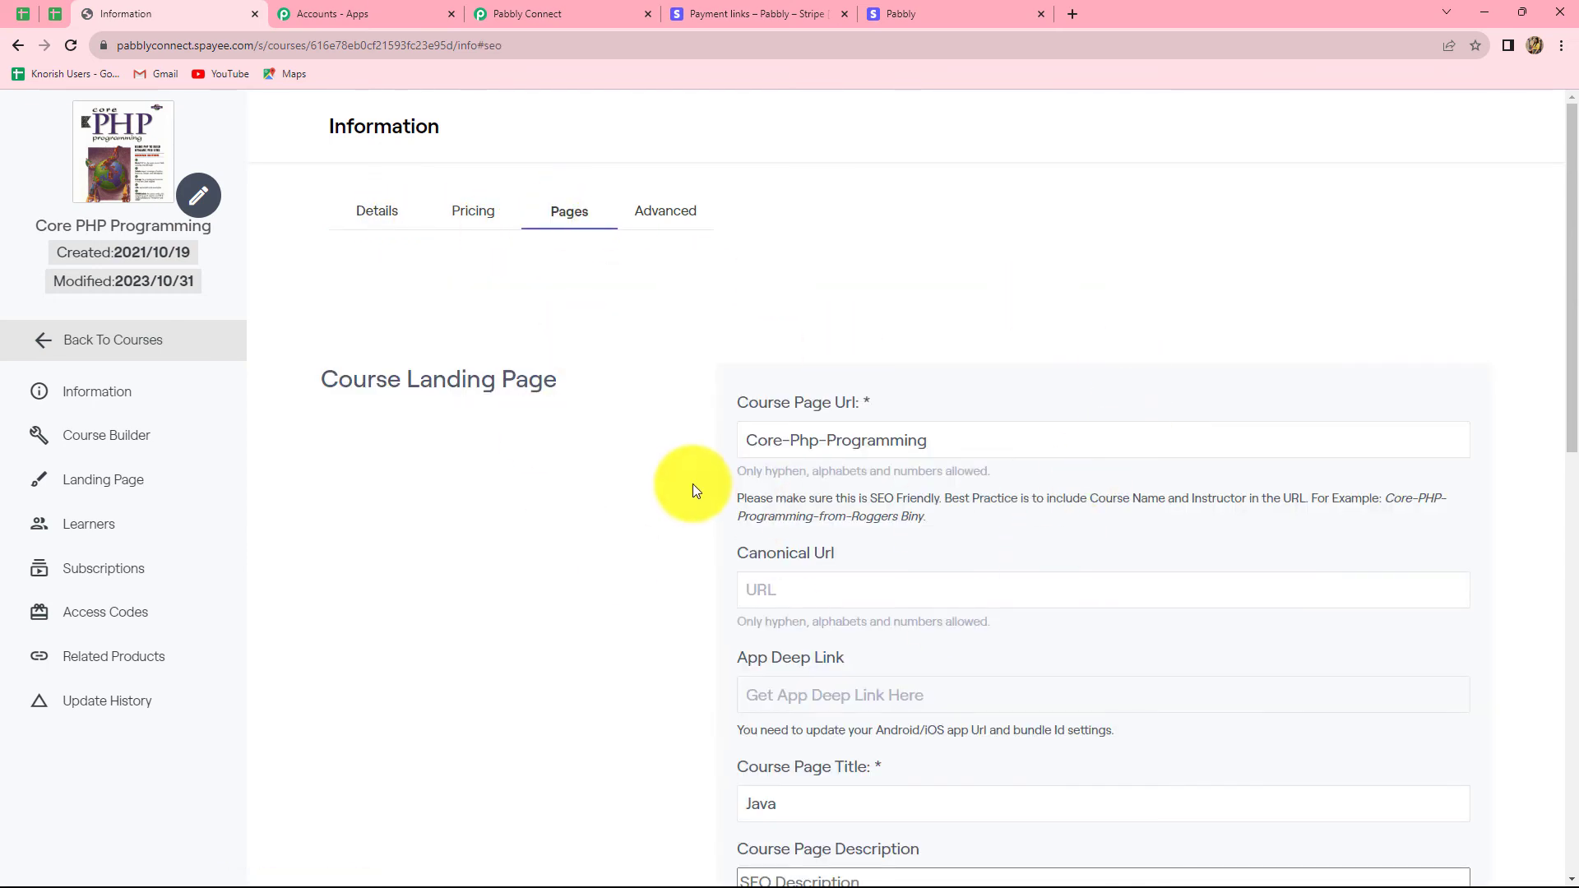
drag(753, 443, 945, 441)
key(ctrl+c)
click(522, 12)
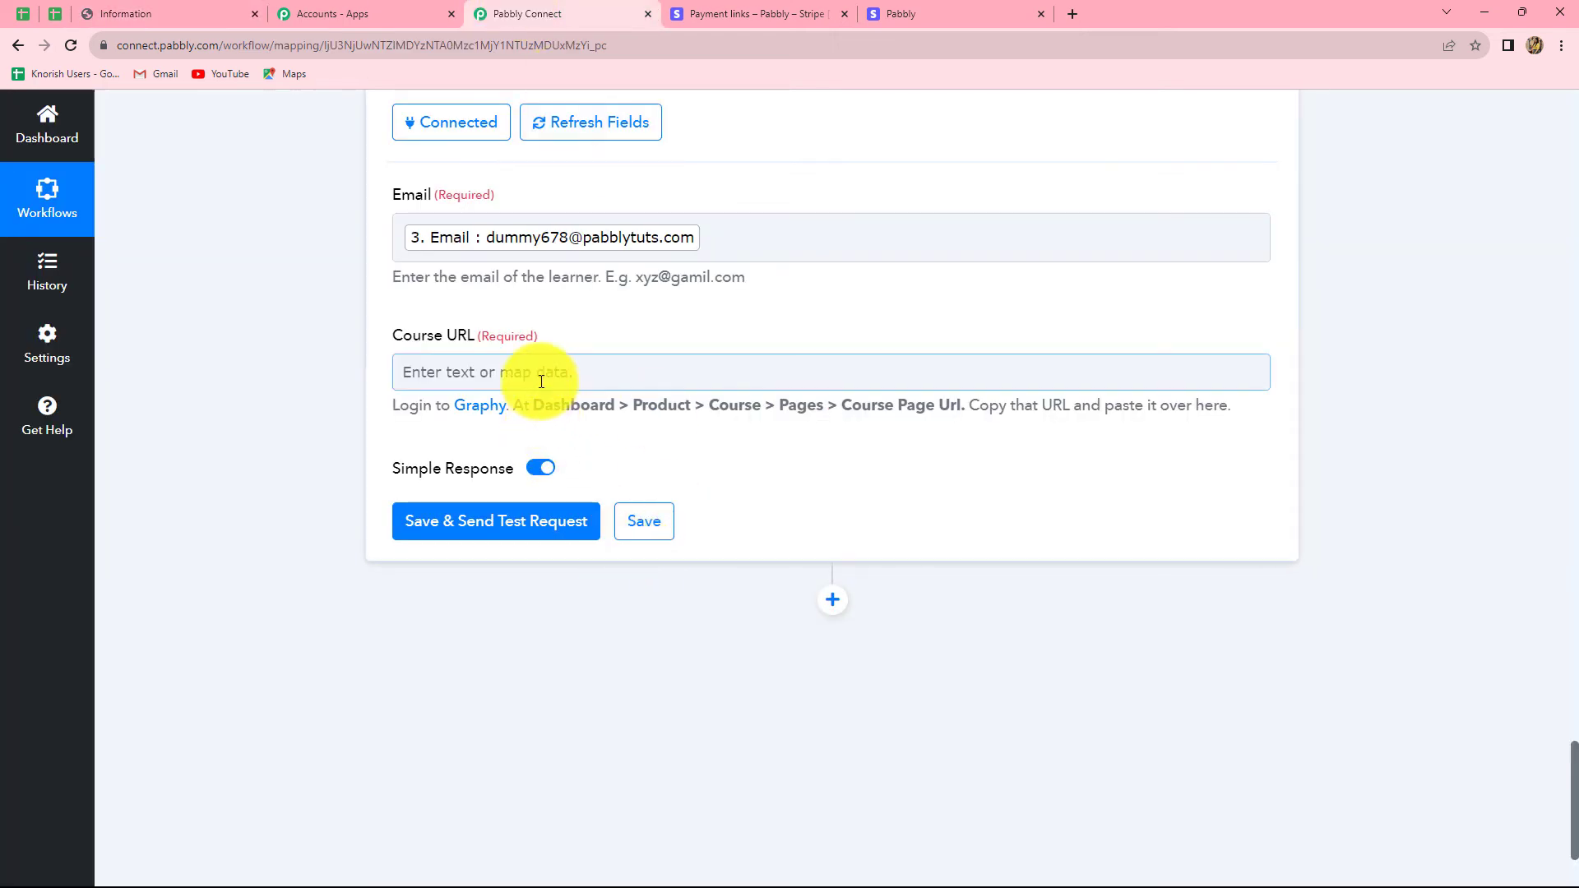
Step: Paste 'Core-Php-Programming' into the Course URL field
click(523, 370)
key(ctrl+v)
click(243, 435)
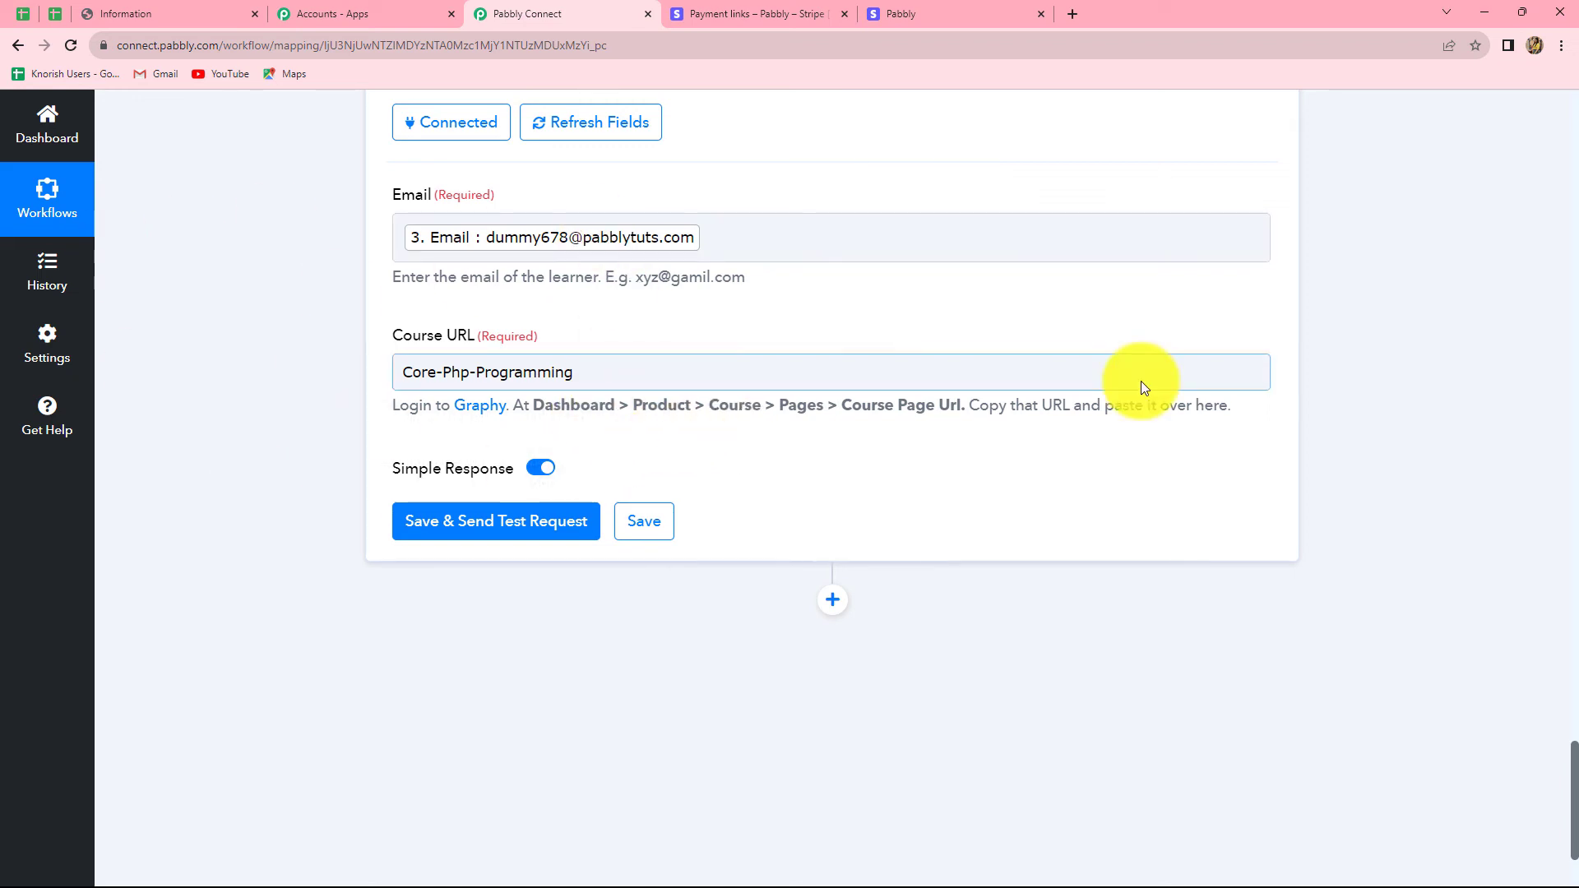
Step: Save and test the enrollment step, confirming the response shows Status success
click(552, 524)
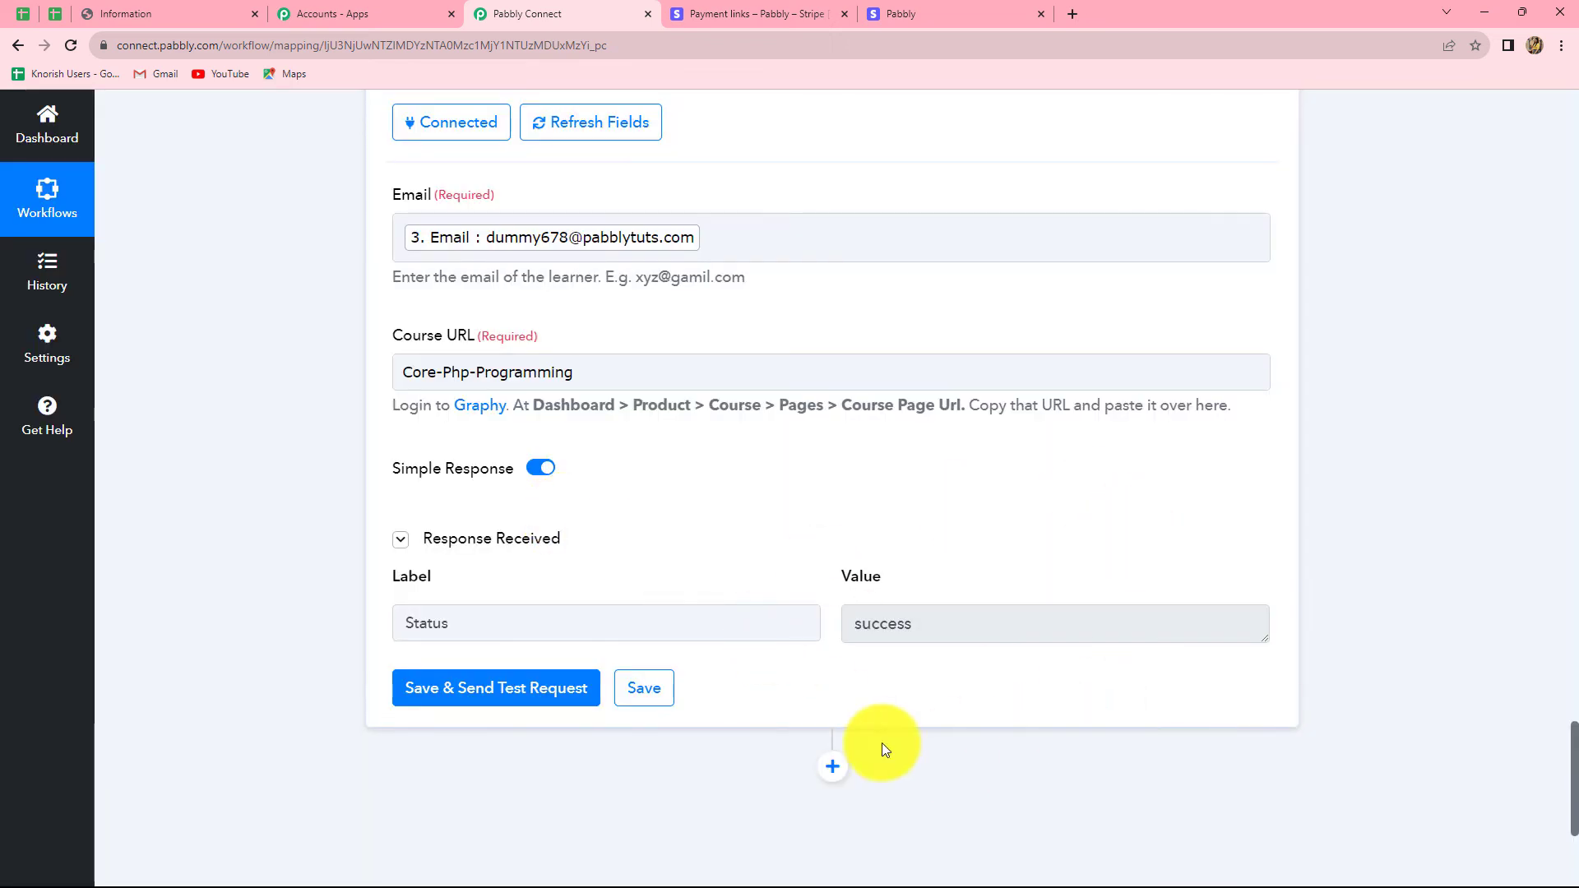
click(857, 629)
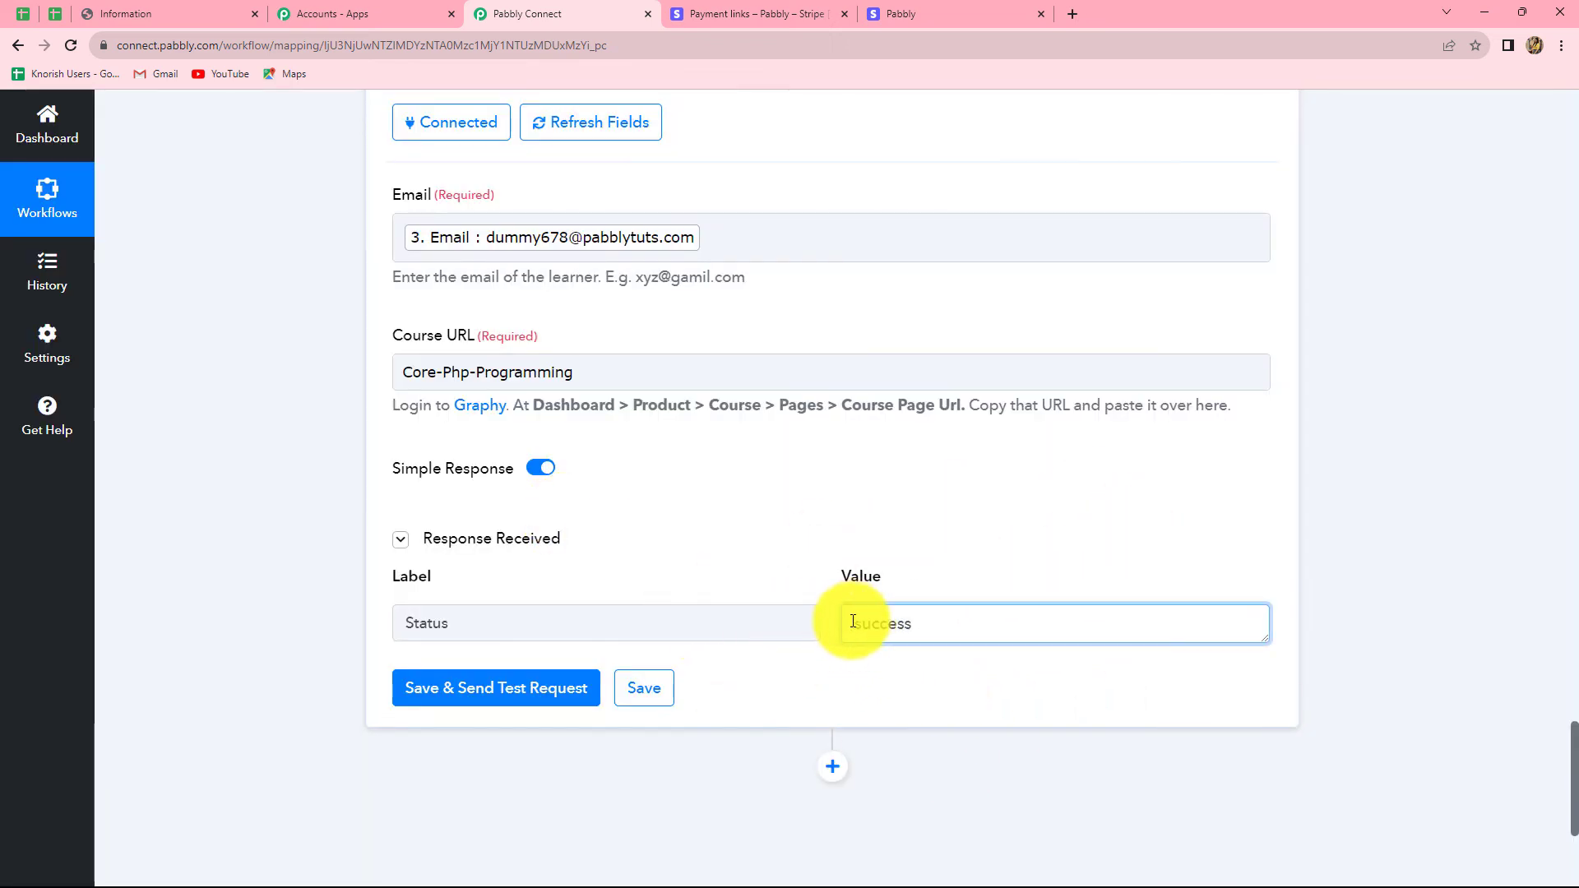
drag(853, 624, 925, 626)
click(1012, 625)
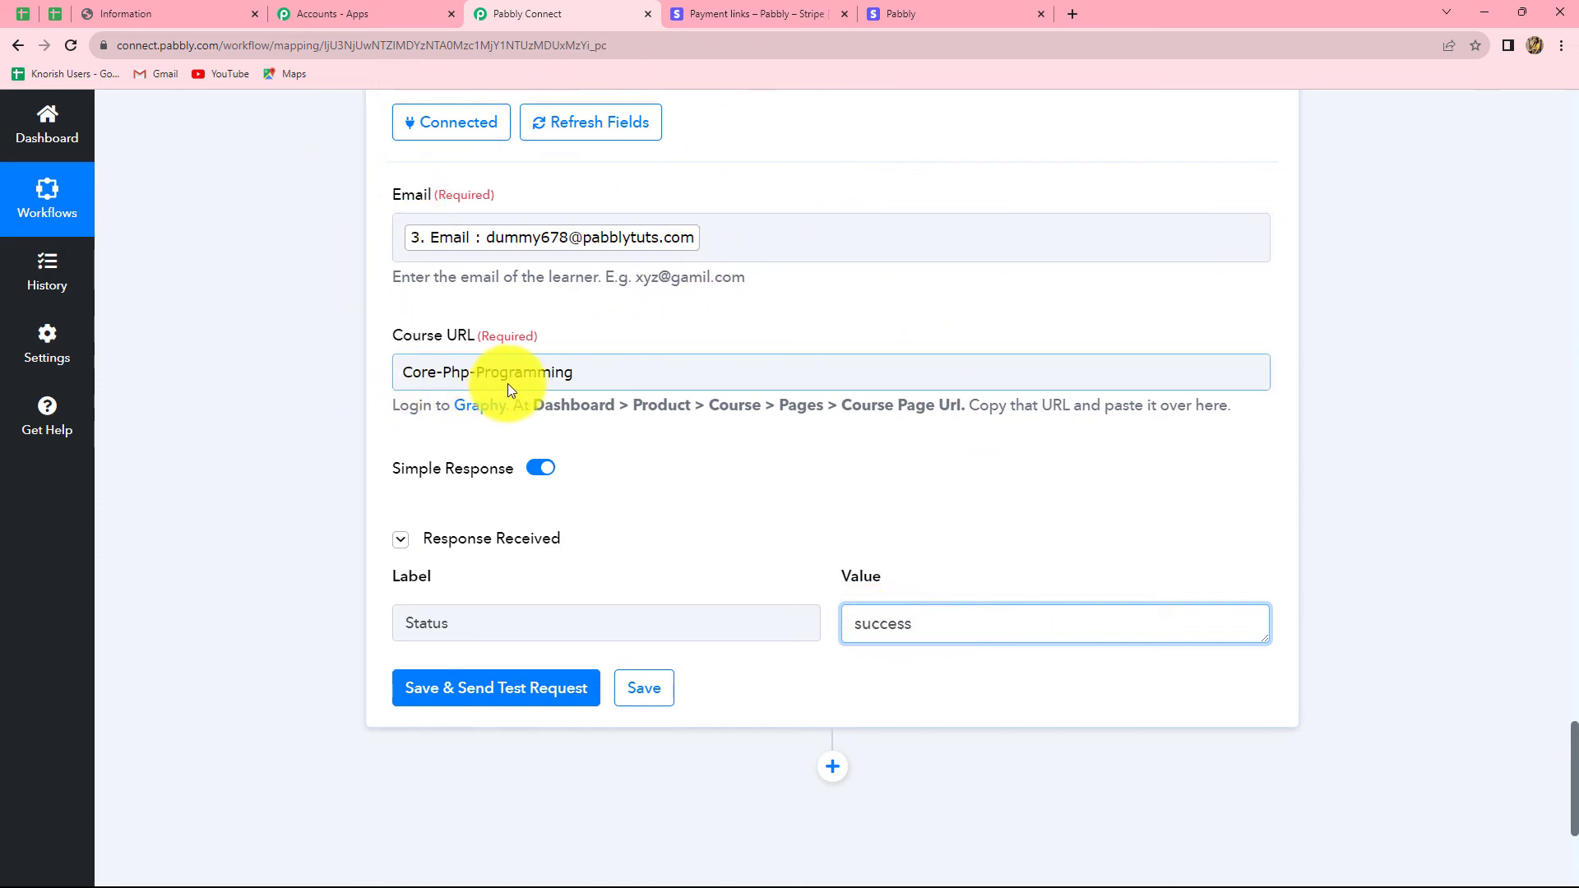
Step: Confirm the Core PHP Programming learner list in Graphy shows the test learner enrolled via Pabbly
click(113, 8)
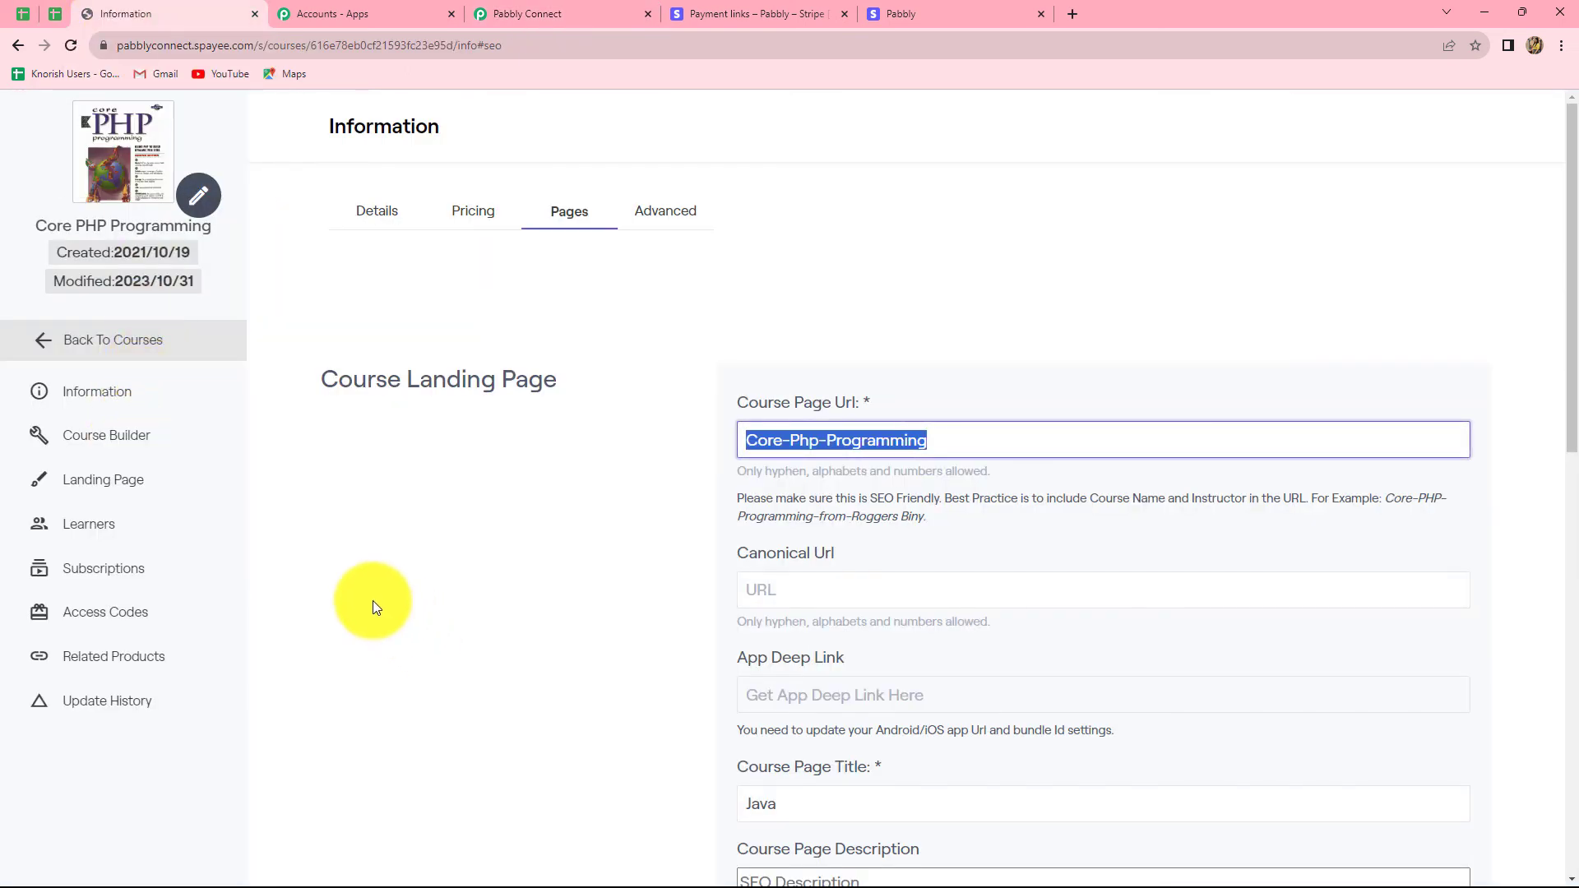
click(80, 525)
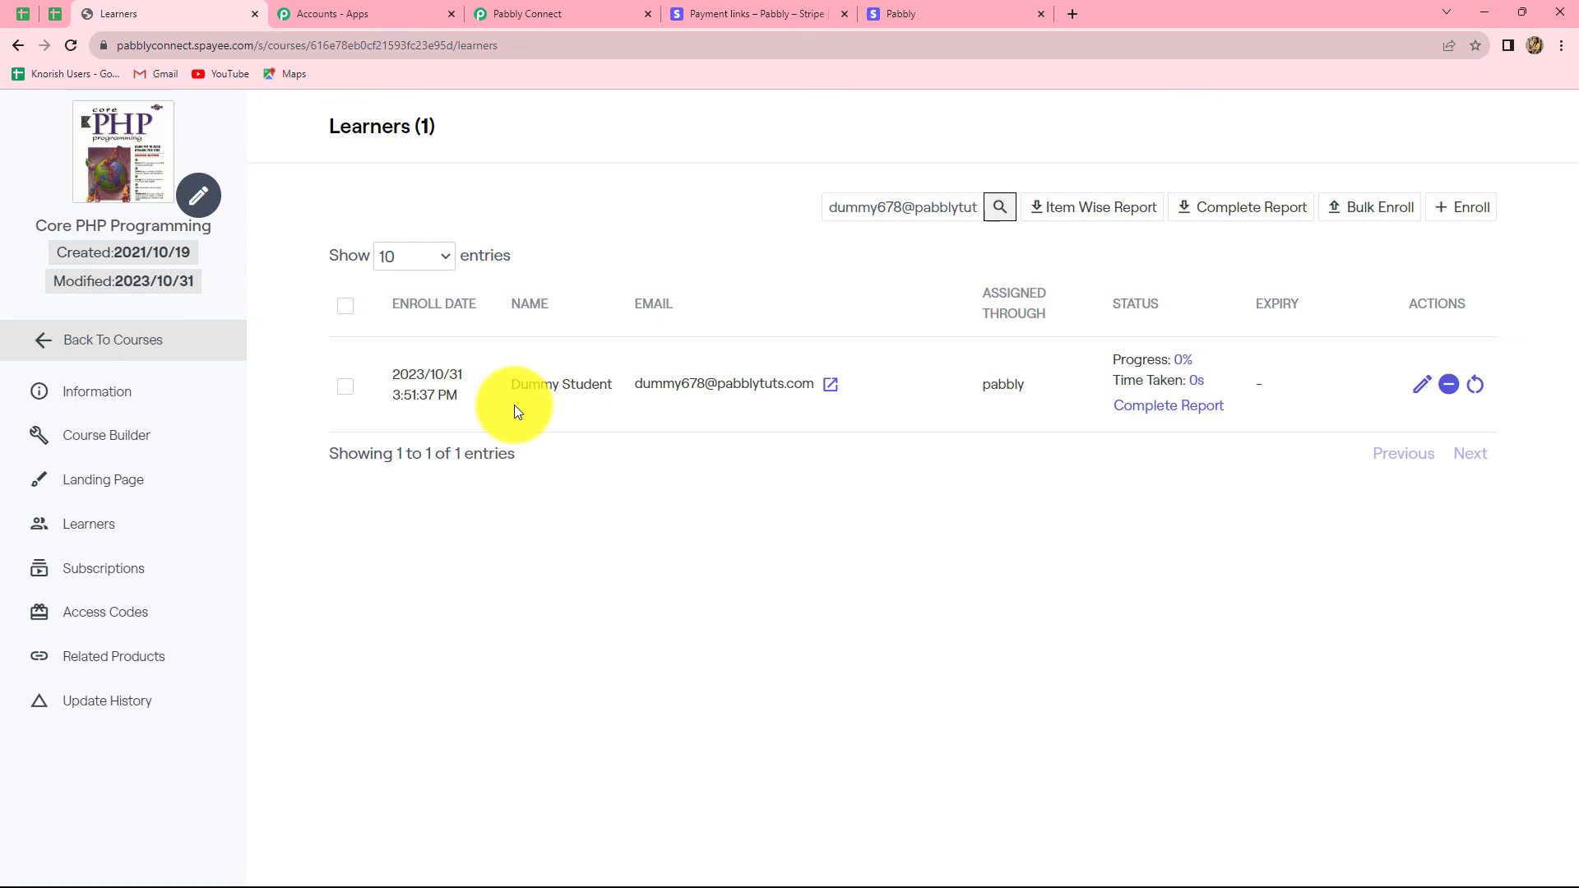
click(514, 12)
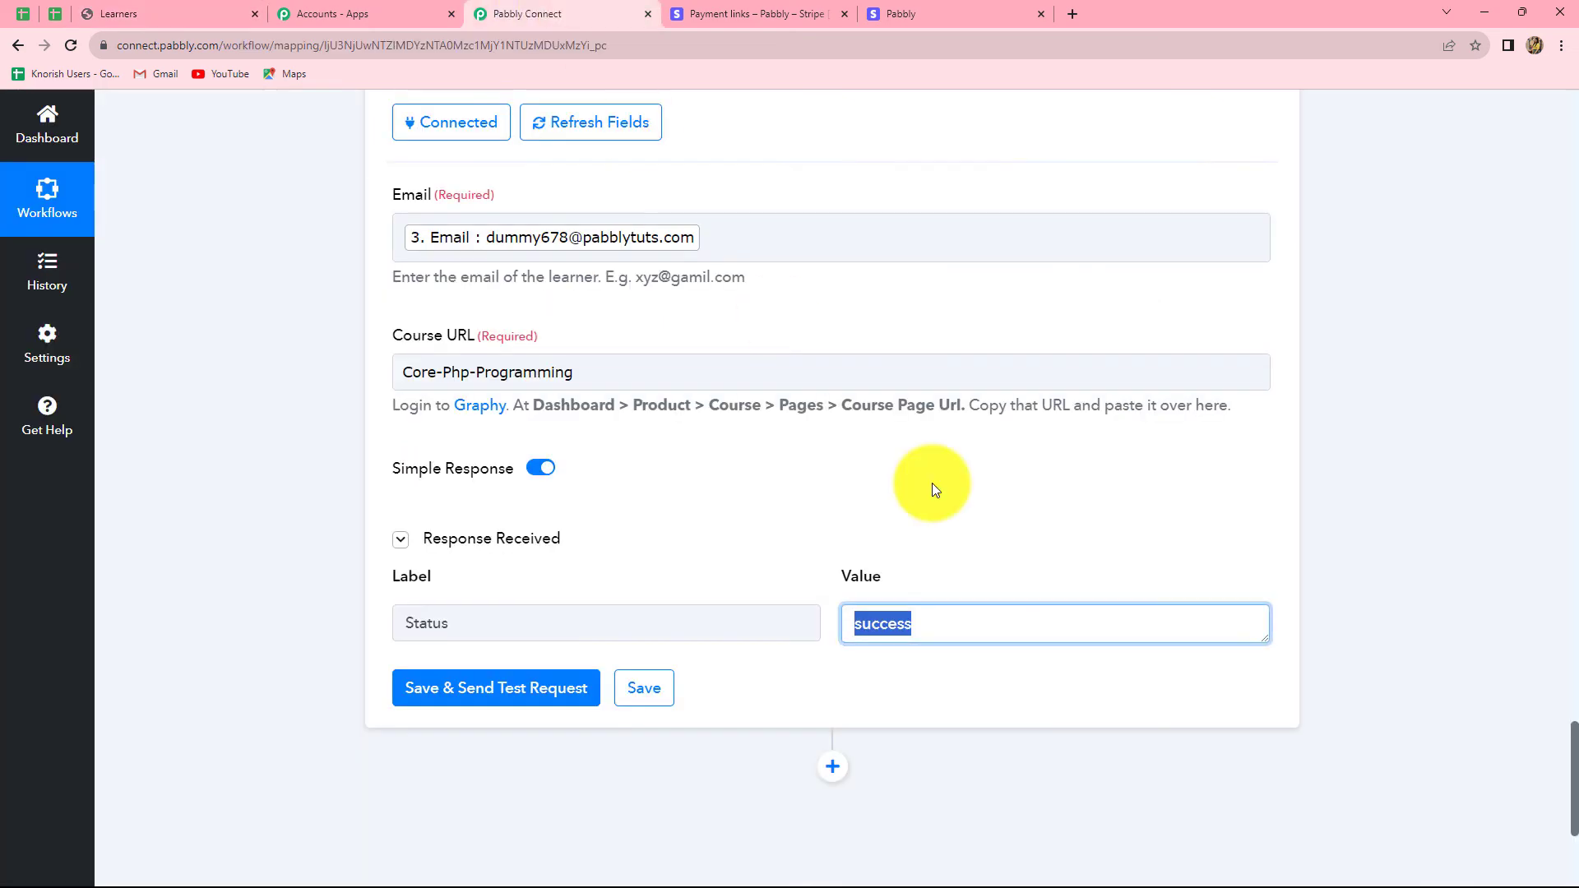
Step: Scroll to the top of the workflow to review the Stripe, Filter and two Graphy steps
scroll(1542, 488, up, 5)
scroll(1256, 586, up, 4)
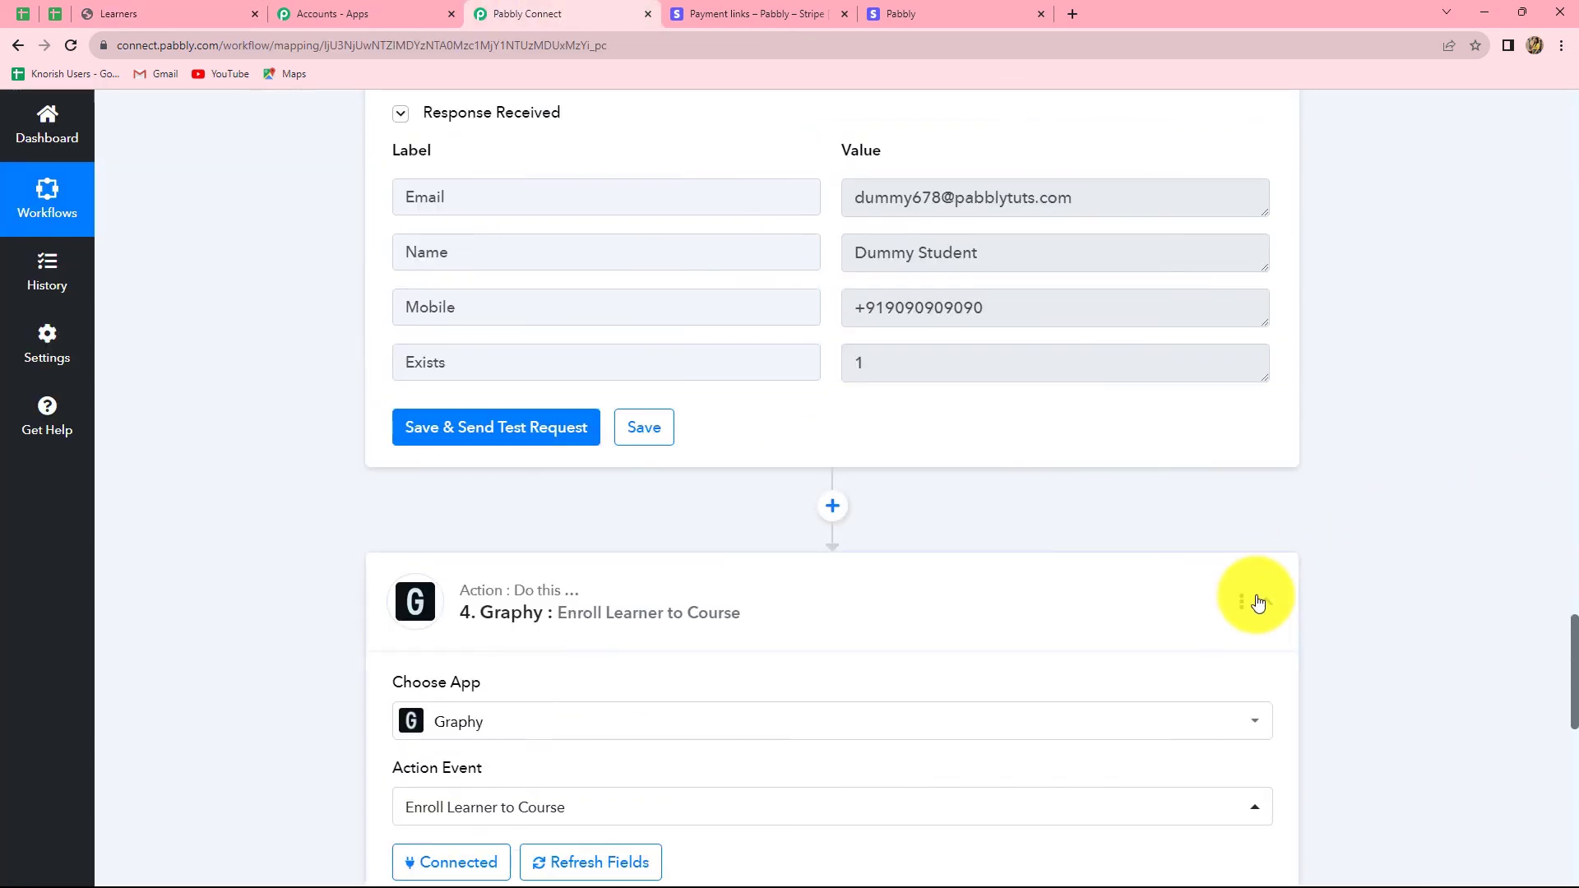
scroll(1256, 586, up, 10)
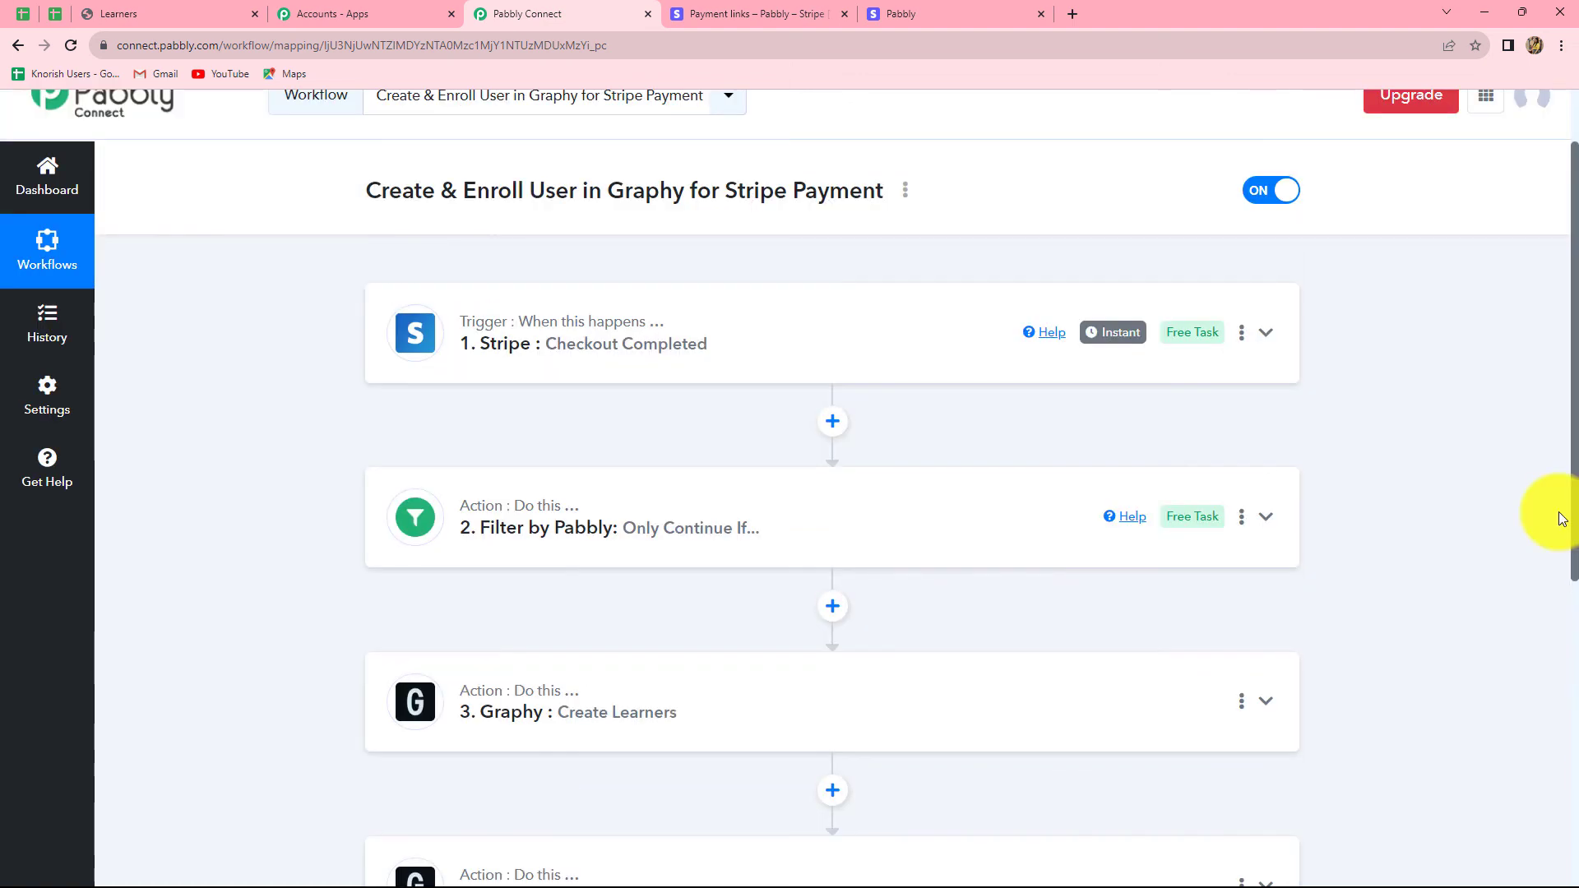
scroll(1558, 512, down, 1)
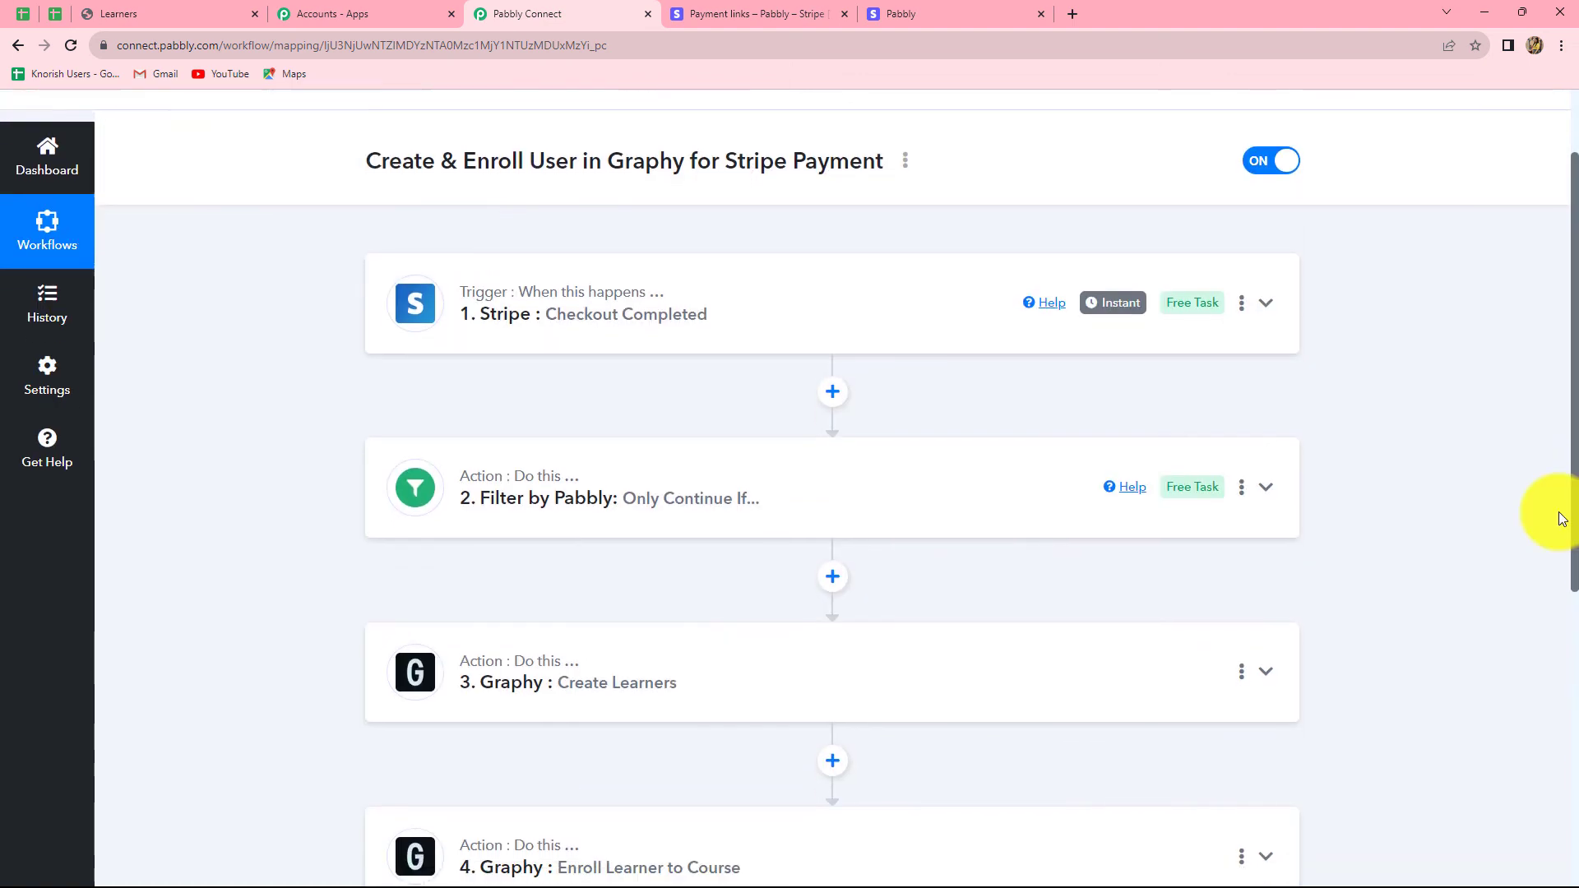